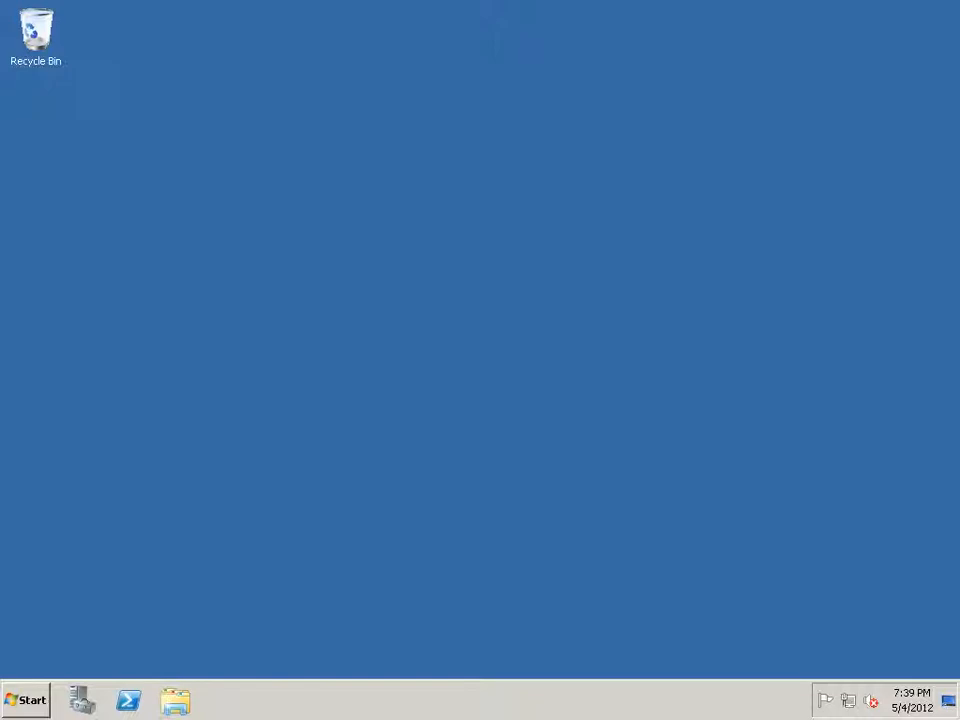
Launch Forefront TMG Management from the Start menu as administrator, approving the UAC prompt.
{"action": "key", "text": "super"}
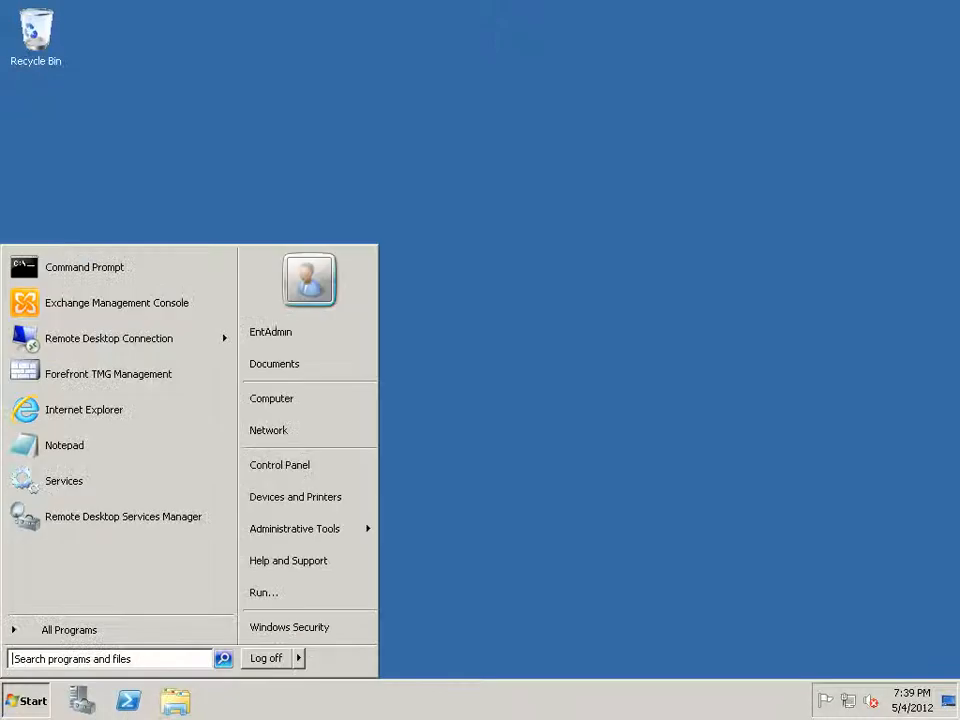
{"action": "right_click", "coordinate": [133, 372]}
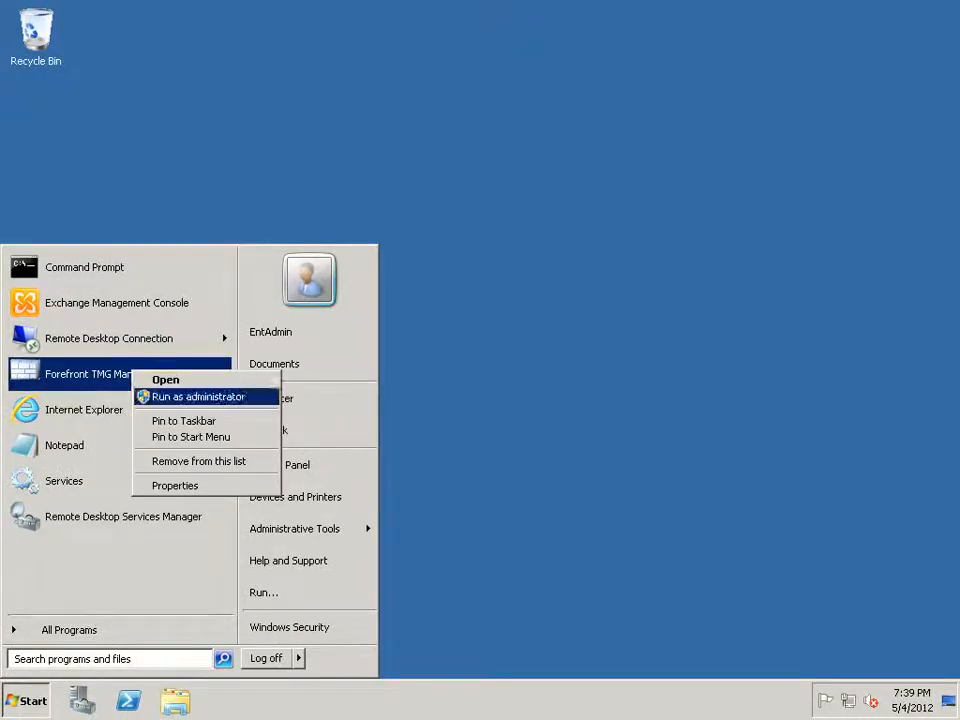
{"action": "key", "text": "Return"}
{"action": "key", "text": "alt+y"}
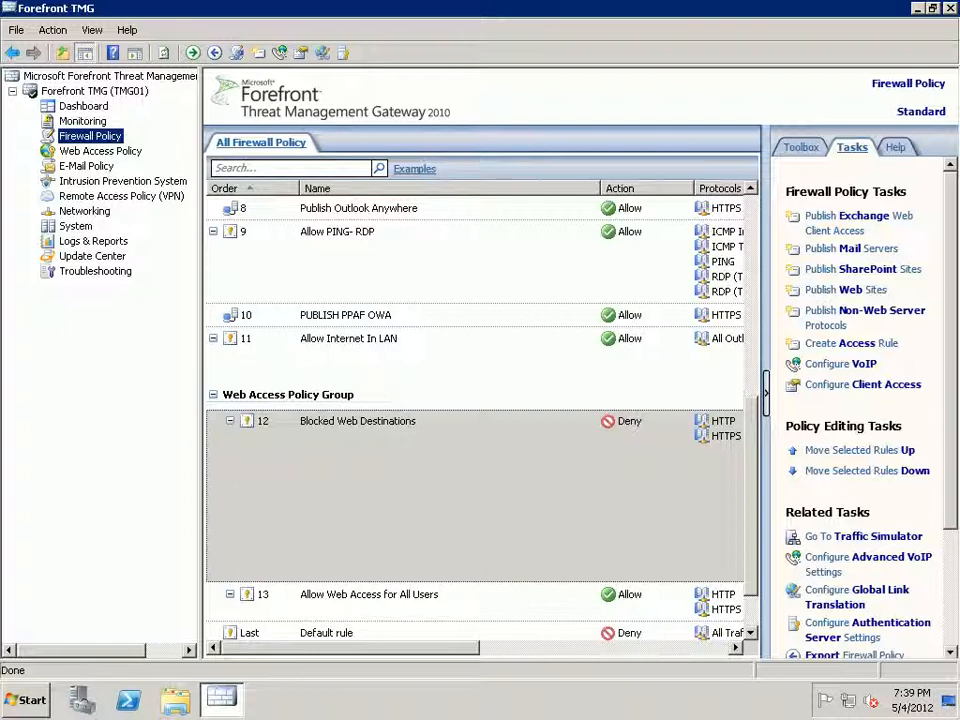
Show the Remote Sites tab of Remote Access Policy (VPN).
{"action": "left_click", "coordinate": [121, 196]}
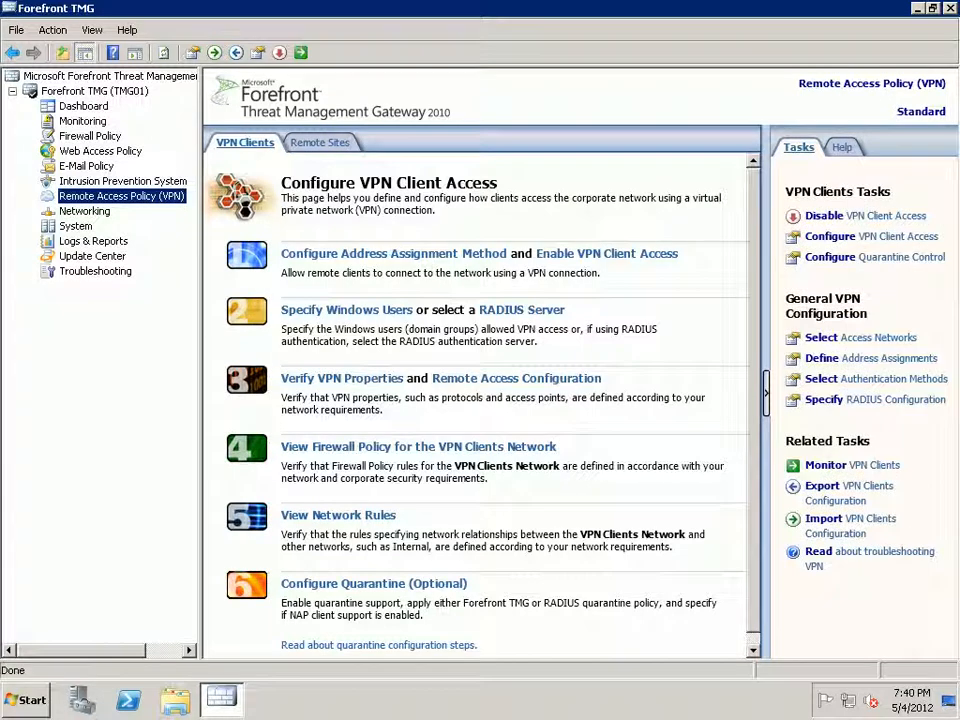
{"action": "left_click", "coordinate": [320, 142]}
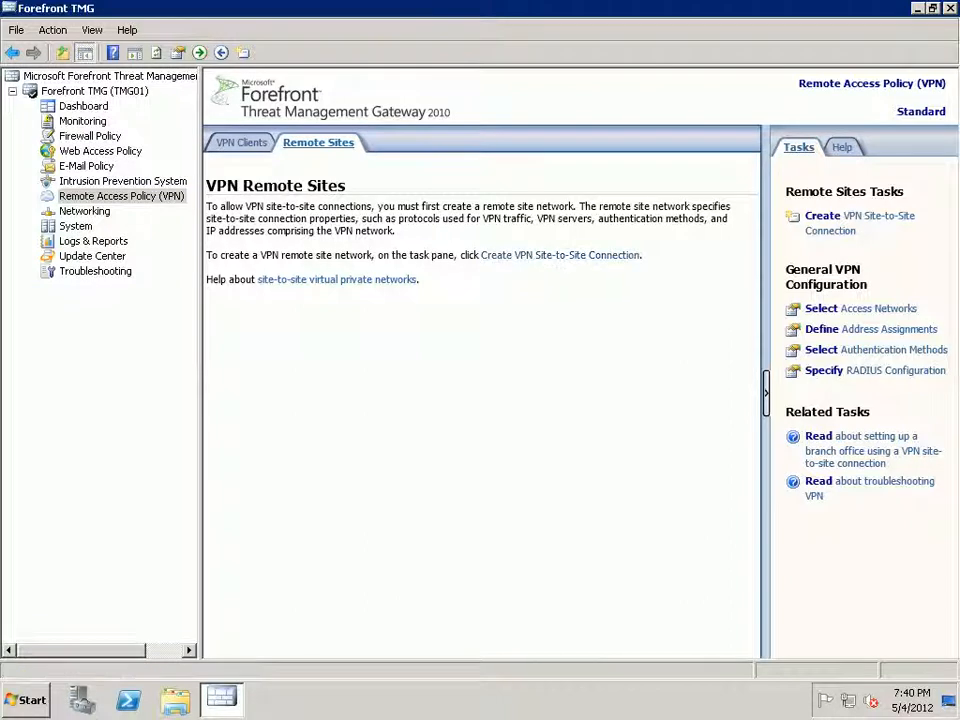
Open Server Manager from Computer > Manage and display the Local Users and Groups Users list.
{"action": "key", "text": "super+d"}
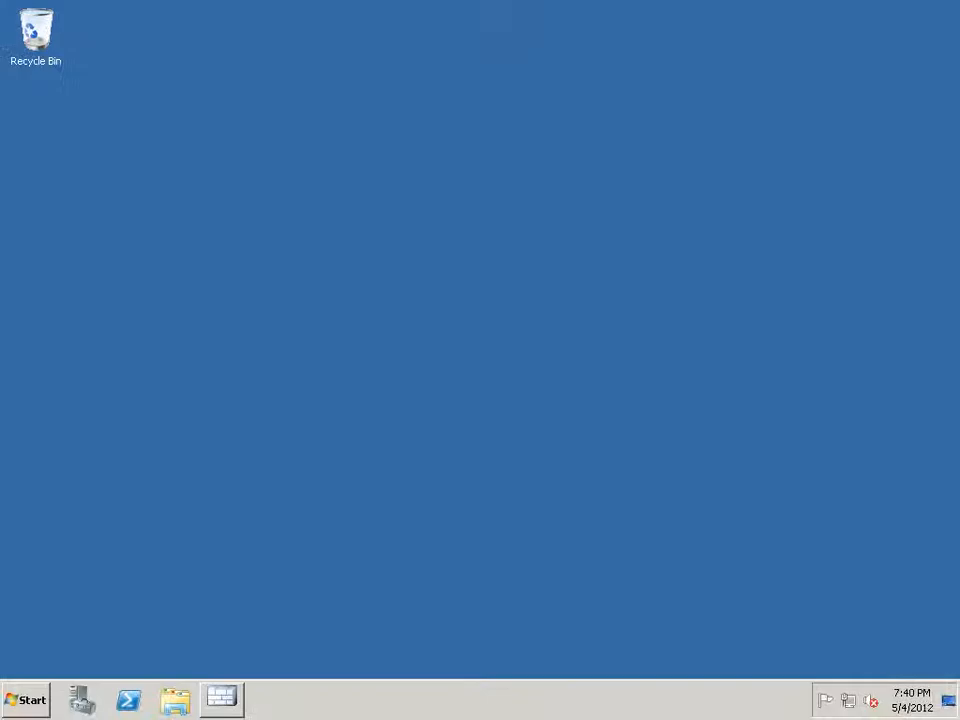
{"action": "key", "text": "super"}
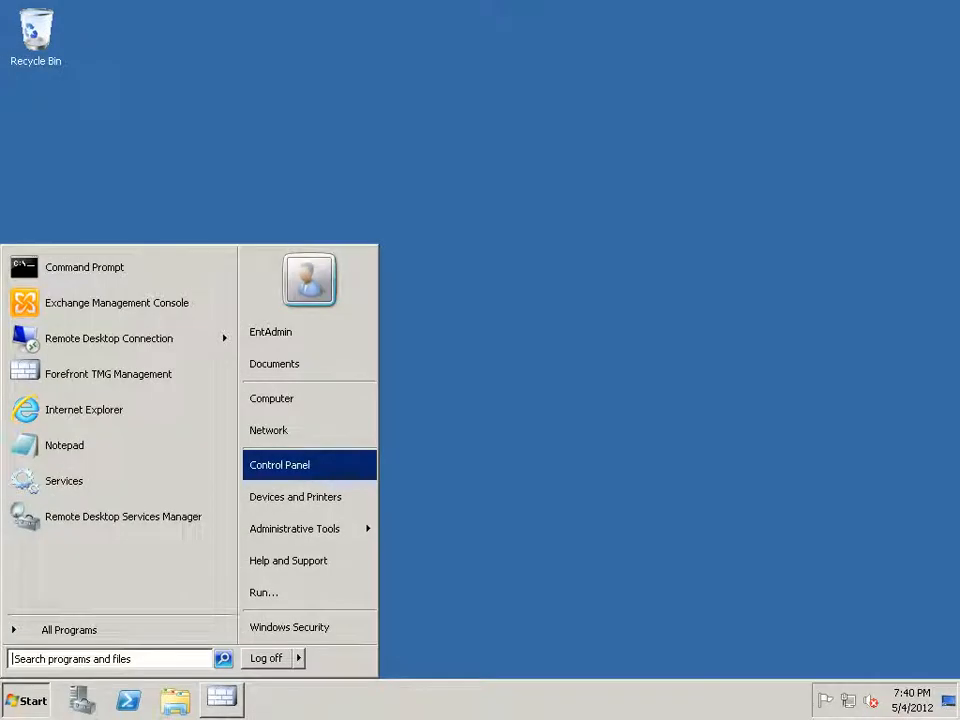
{"action": "right_click", "coordinate": [325, 399]}
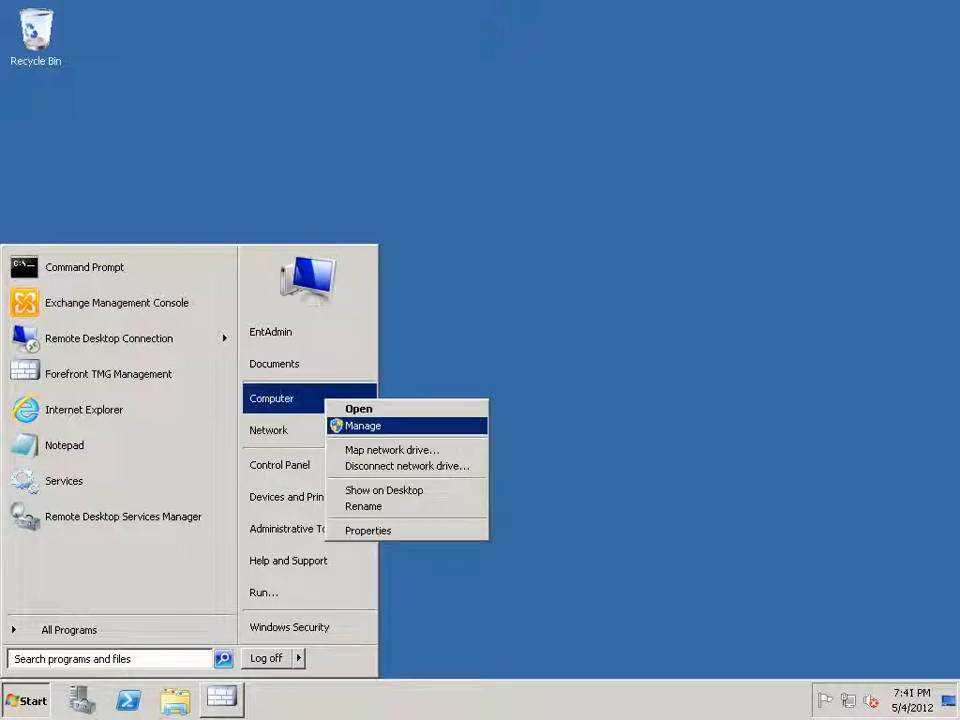
{"action": "left_click", "coordinate": [364, 426]}
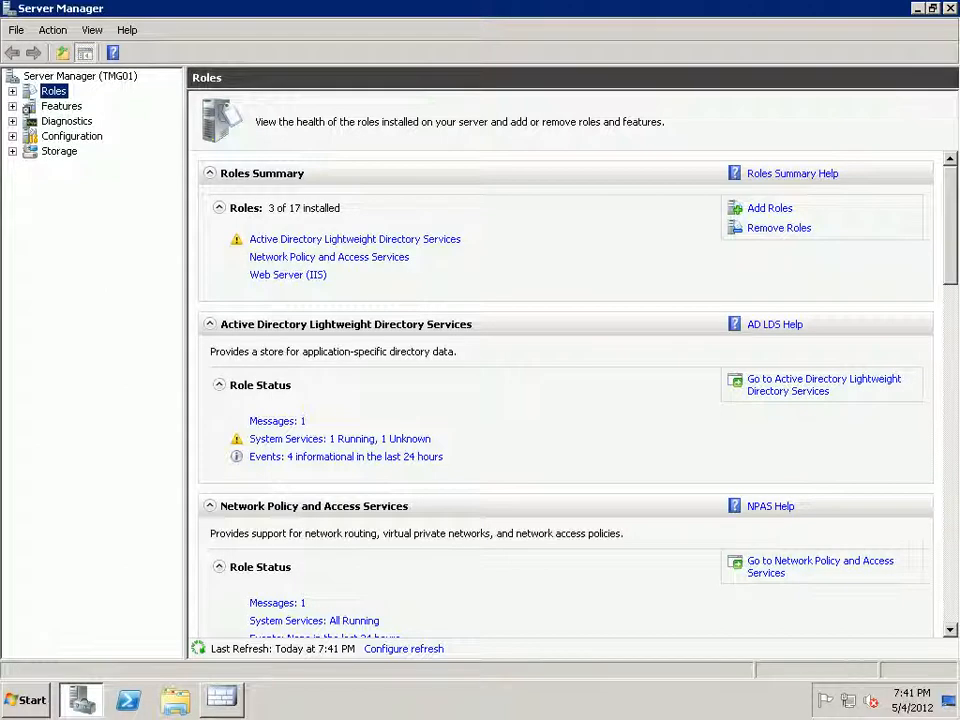
{"action": "double_click", "coordinate": [71, 136]}
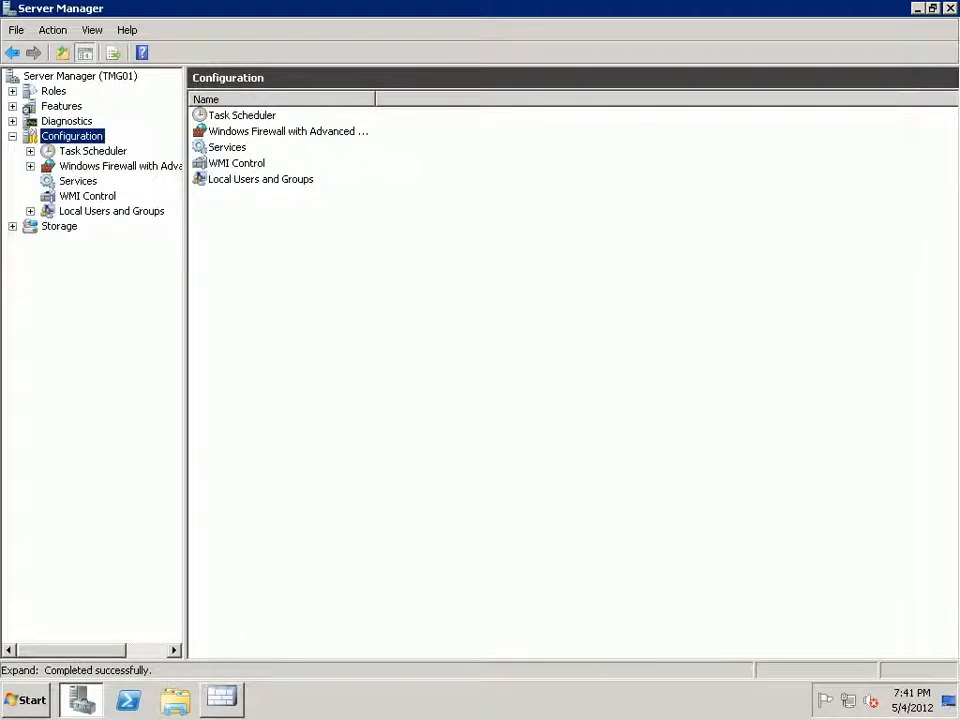
{"action": "double_click", "coordinate": [111, 211]}
{"action": "left_click", "coordinate": [89, 226]}
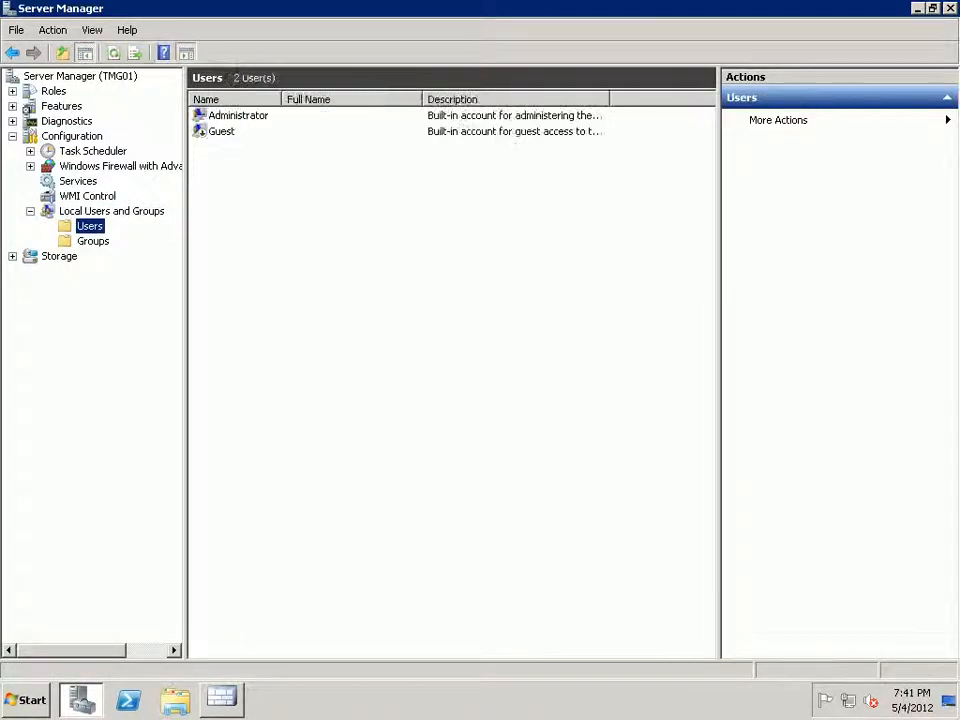
{"action": "right_click", "coordinate": [312, 240]}
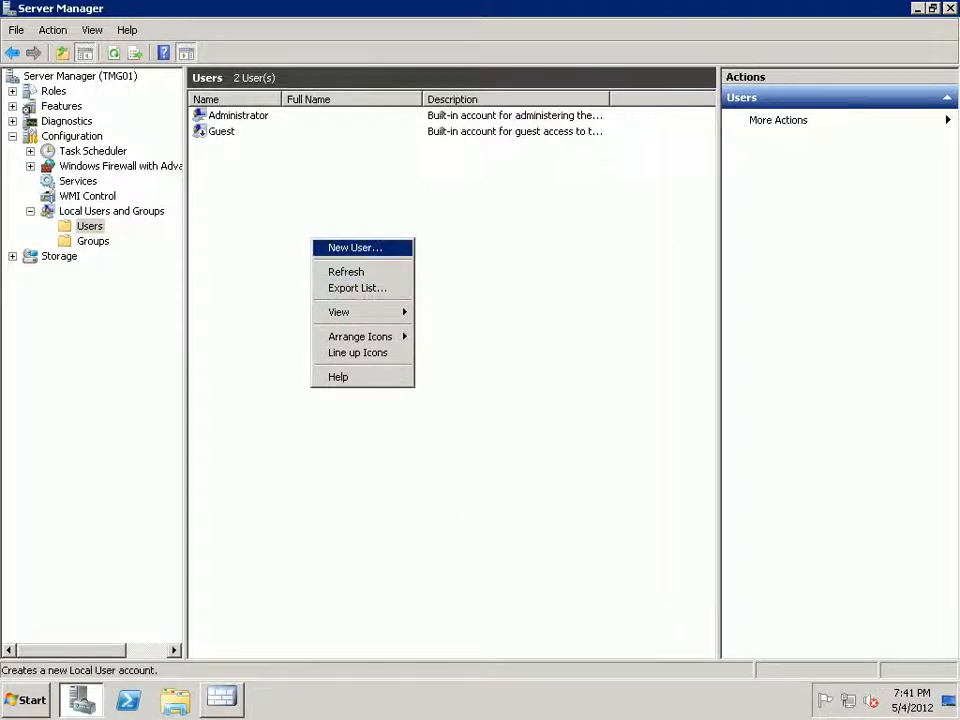
Start a new local user with user name and full name Test-VPN.
{"action": "left_click", "coordinate": [352, 247]}
{"action": "type", "text": "VPN"}
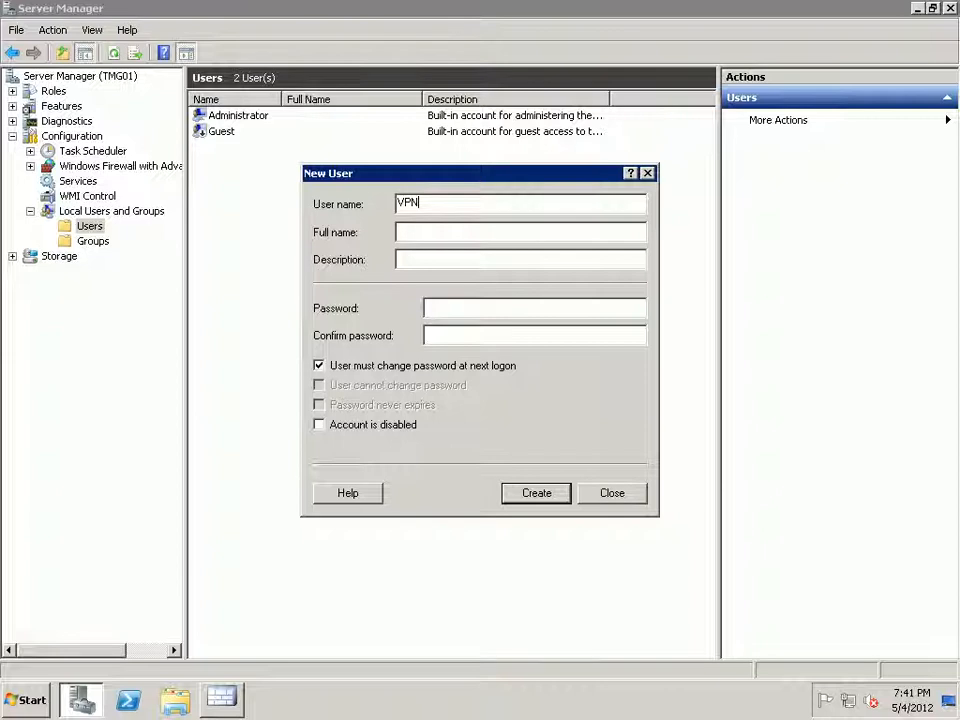
{"action": "left_click", "coordinate": [399, 203]}
{"action": "type", "text": "Test"}
{"action": "key", "text": "End"}
{"action": "key", "text": "shift+Home"}
{"action": "key", "text": "ctrl+c"}
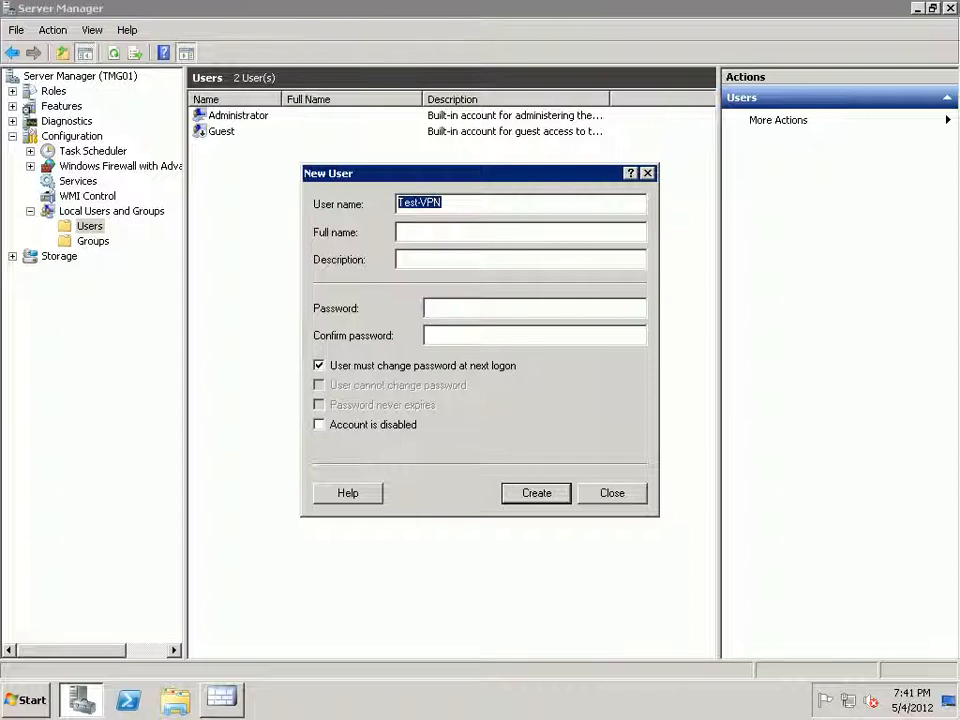
{"action": "key", "text": "Tab"}
{"action": "key", "text": "ctrl+v"}
Set its password to never expire without forced change, create the account, and return to TMG.
{"action": "key", "text": "Tab"}
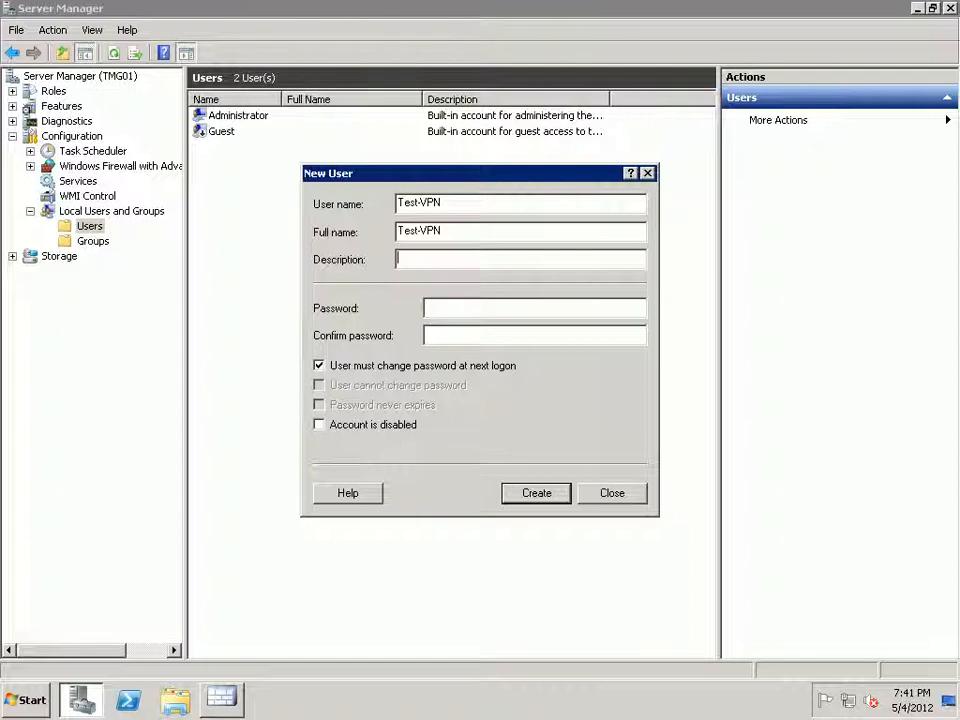
{"action": "key", "text": "Tab"}
{"action": "type", "text": "*******"}
{"action": "key", "text": "Tab"}
{"action": "type", "text": "*******"}
{"action": "key", "text": "Tab"}
{"action": "key", "text": "space"}
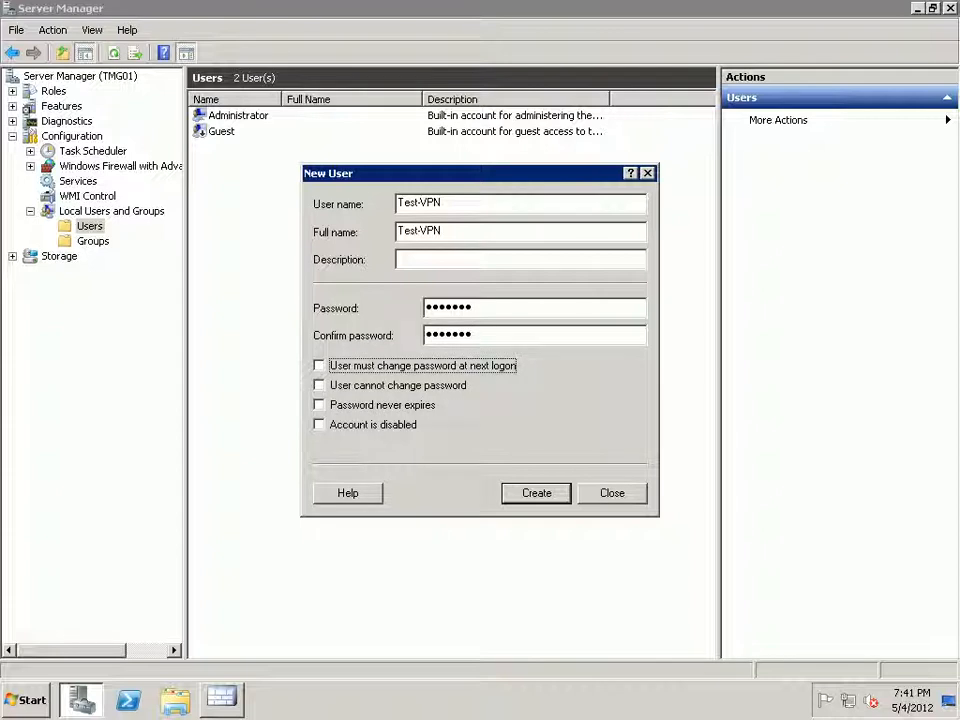
{"action": "left_click", "coordinate": [382, 405]}
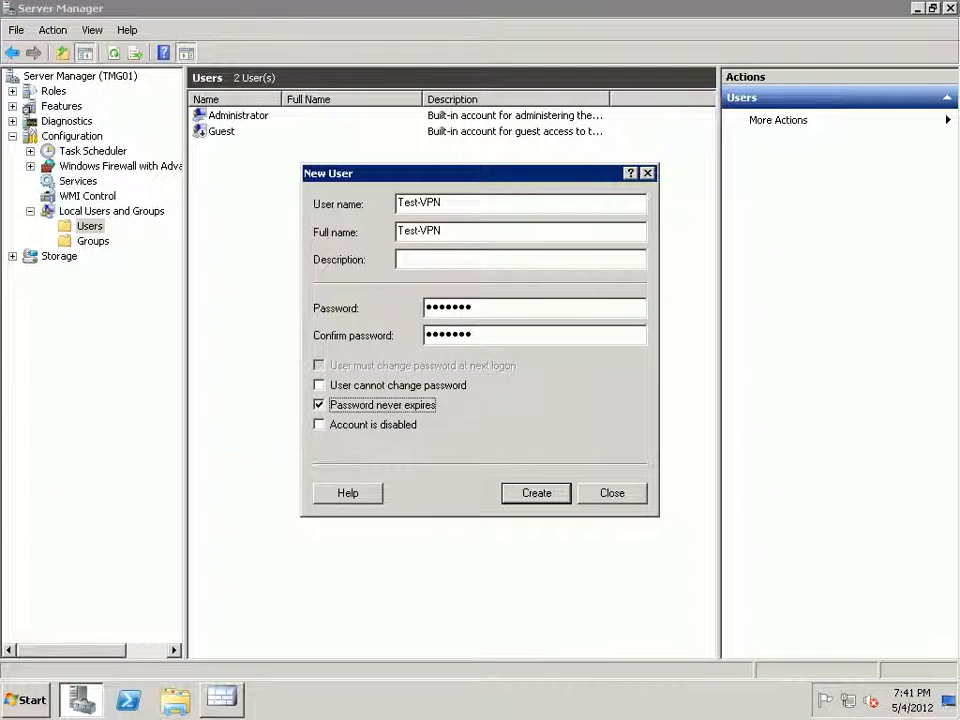
{"action": "key", "text": "Tab"}
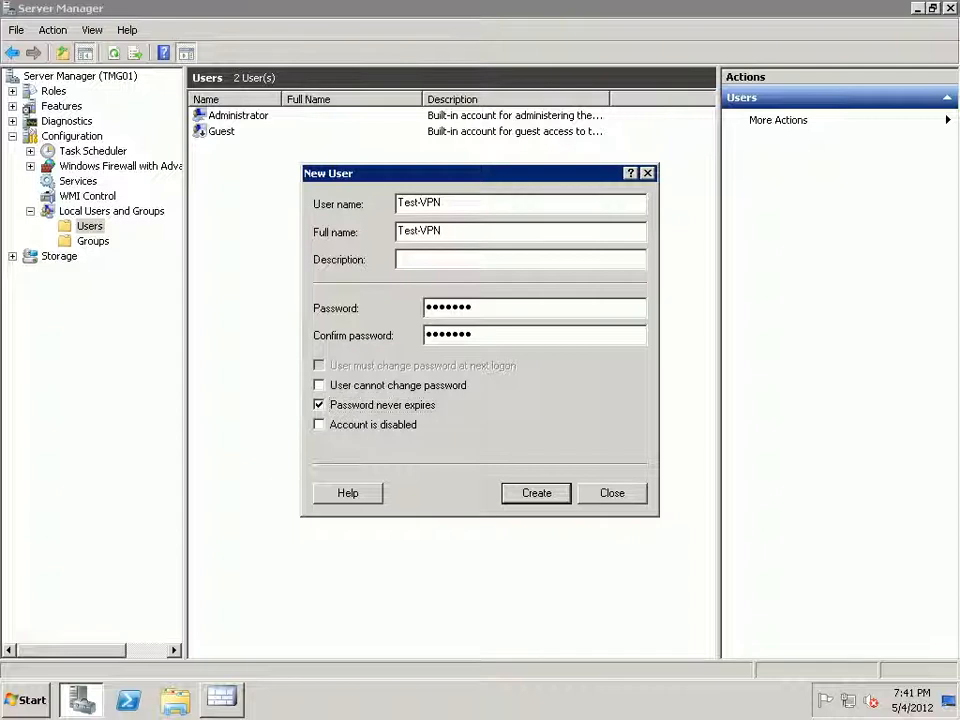
{"action": "key", "text": "Return"}
{"action": "key", "text": "Escape"}
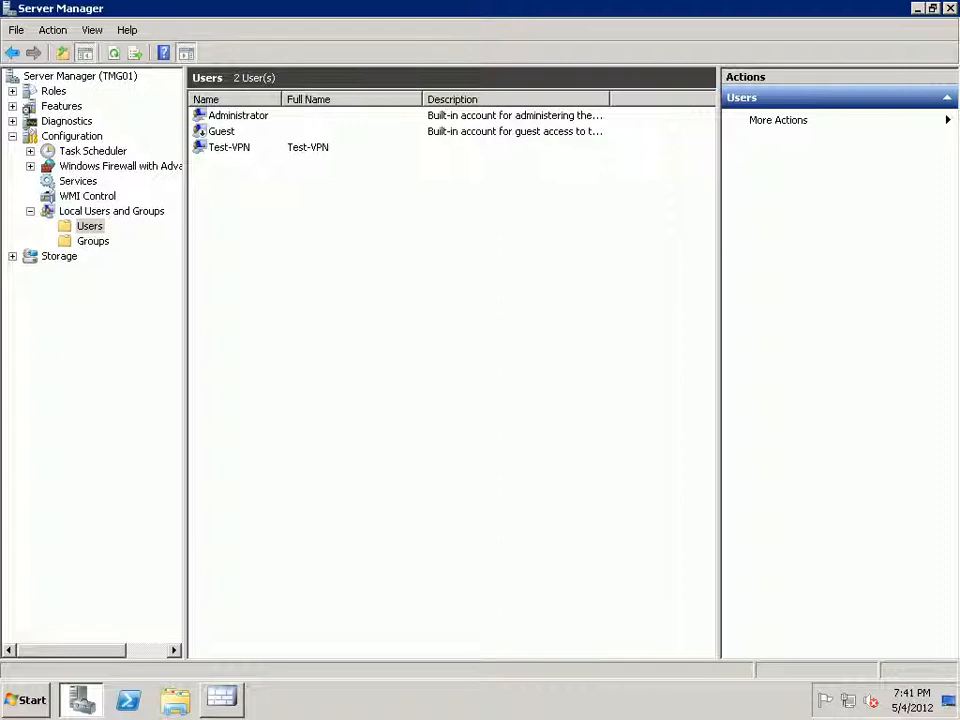
{"action": "key", "text": "alt+Tab"}
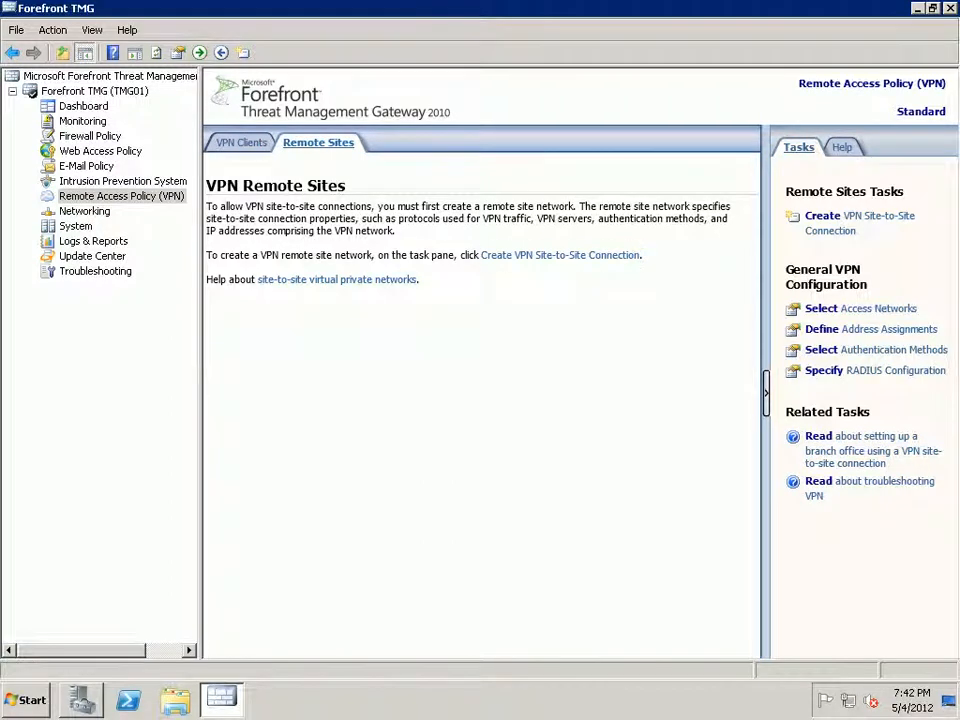
Start a new site-to-site VPN connection with network name Test-VPN.
{"action": "left_click", "coordinate": [560, 255]}
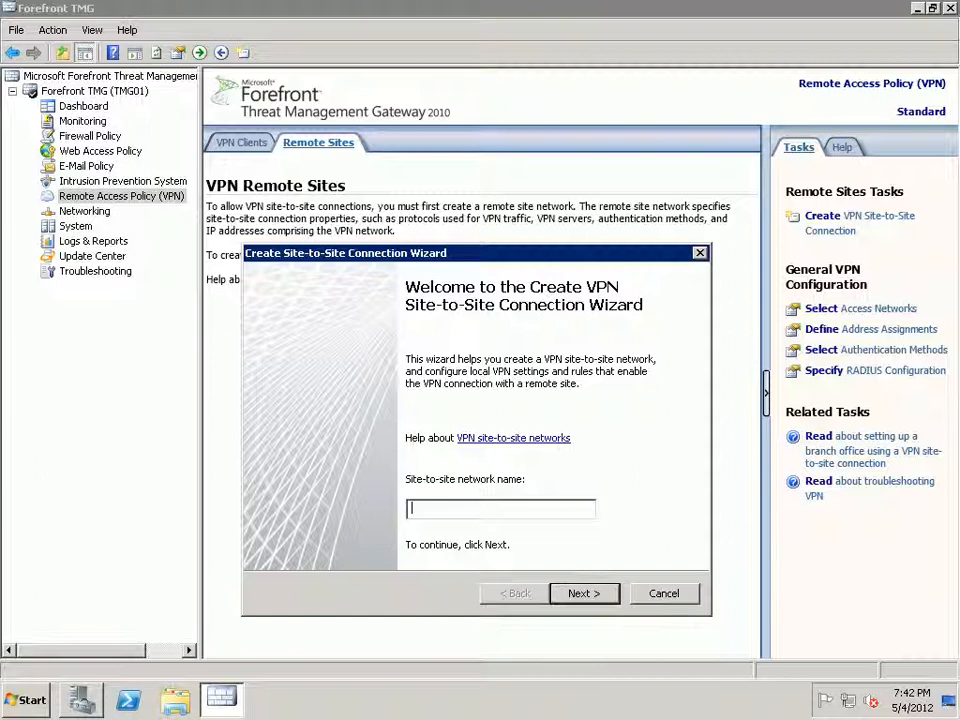
{"action": "type", "text": "Test-VPN"}
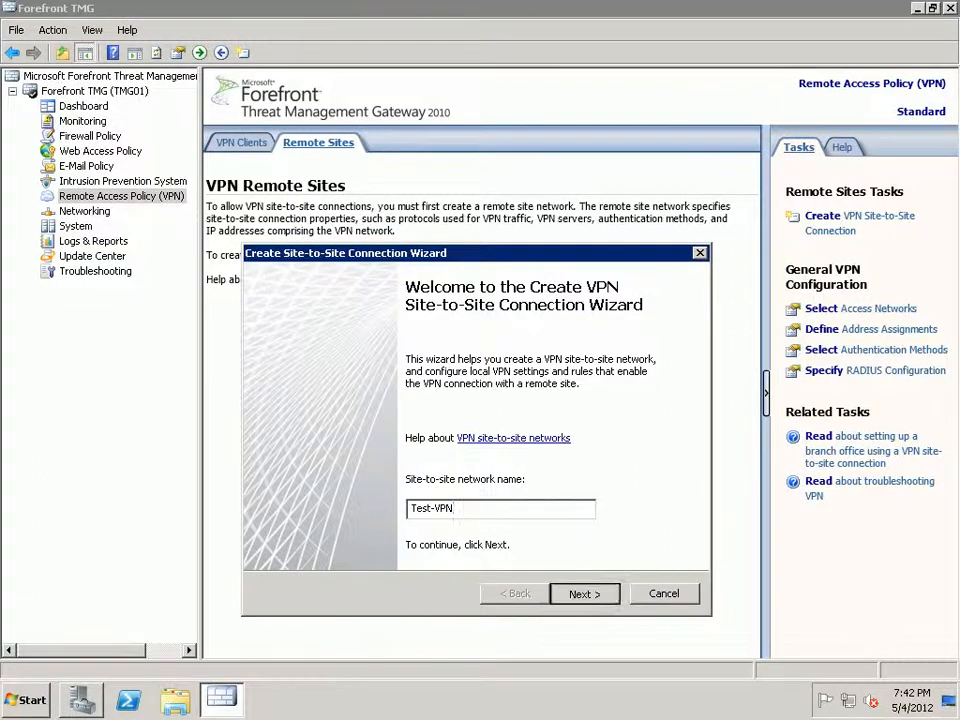
{"action": "key", "text": "Return"}
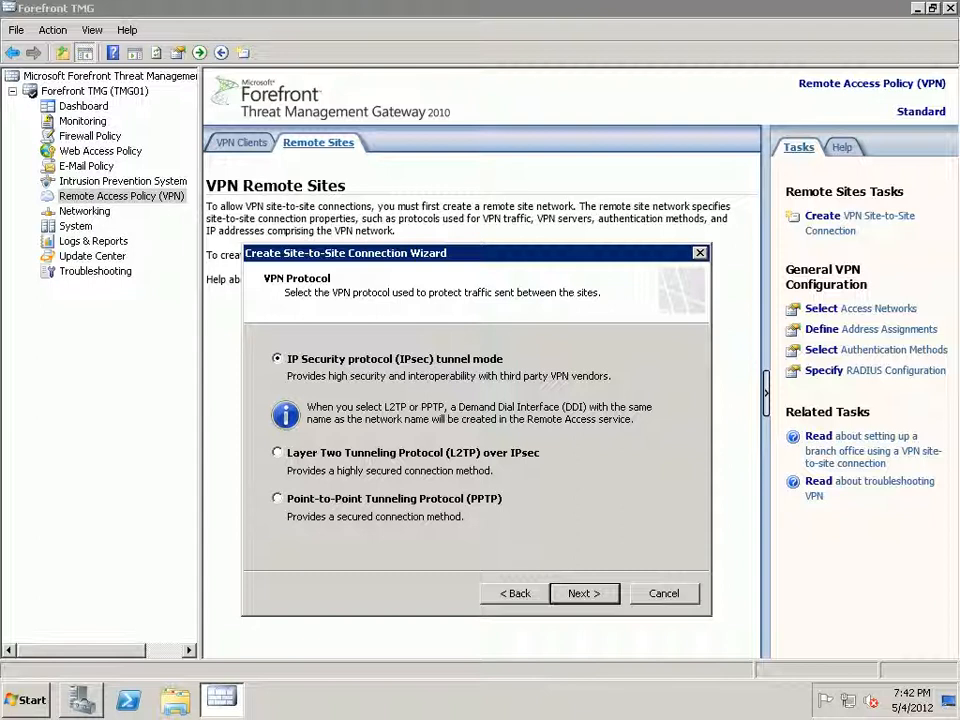
Choose PPTP as the VPN protocol and acknowledge the matching user account warning.
{"action": "left_click", "coordinate": [278, 498]}
{"action": "key", "text": "Return"}
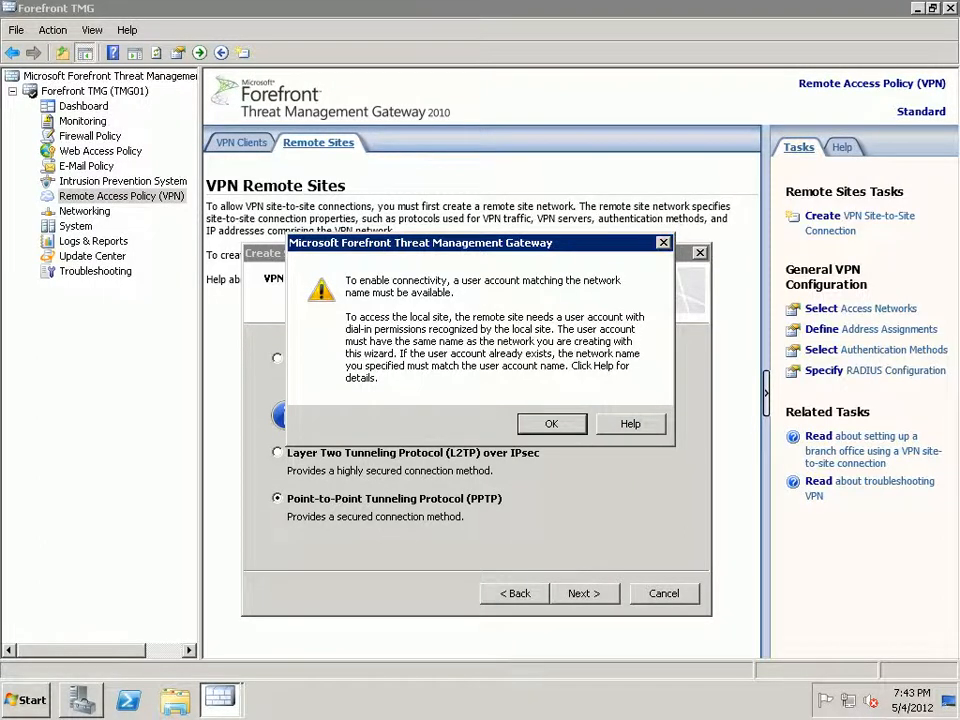
{"action": "key", "text": "Return"}
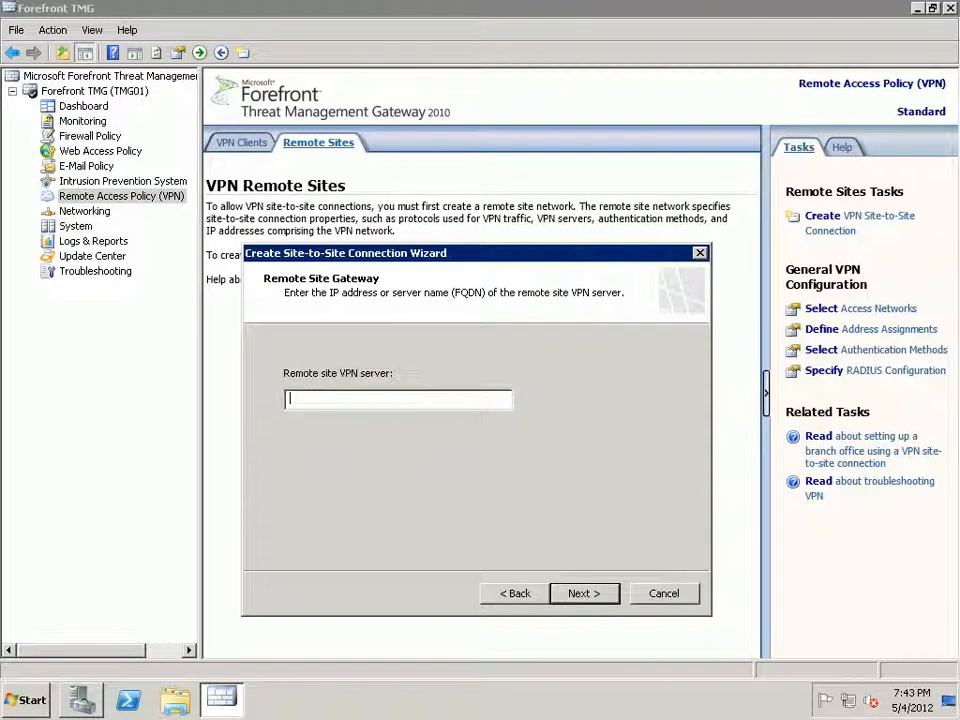
Set the remote site VPN server address to 111.68.105.123.
{"action": "type", "text": "11"}
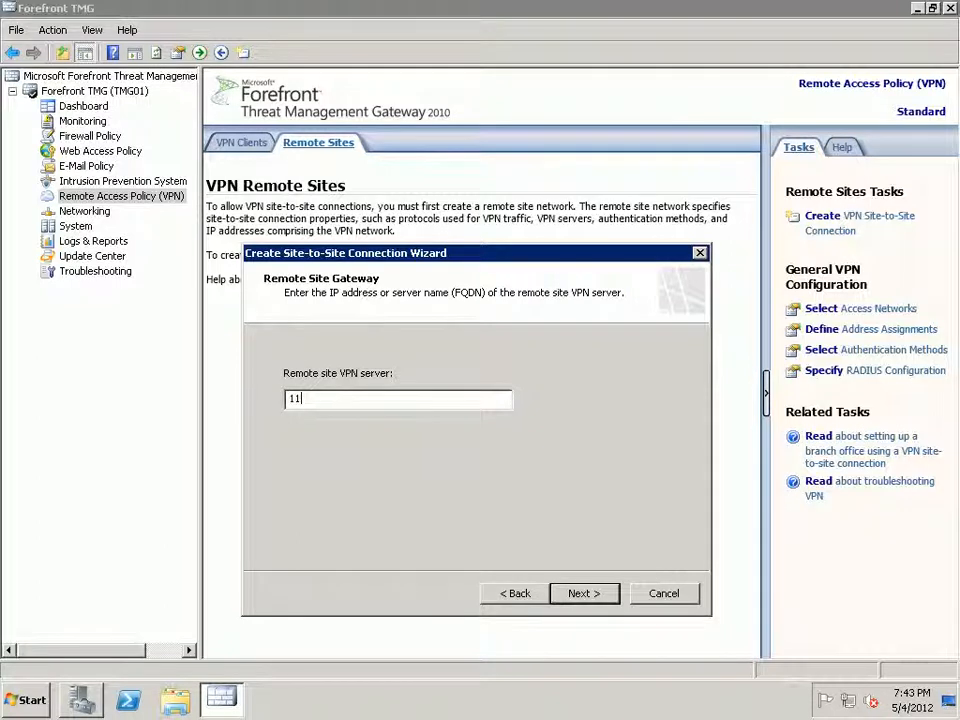
{"action": "type", "text": "1."}
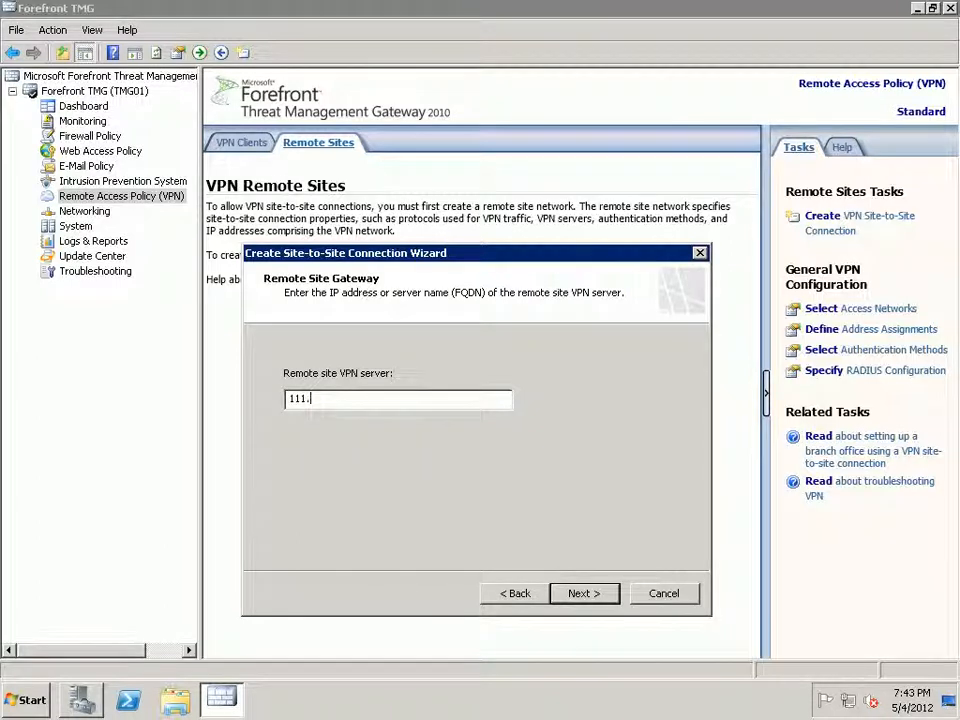
{"action": "type", "text": "68.105.123"}
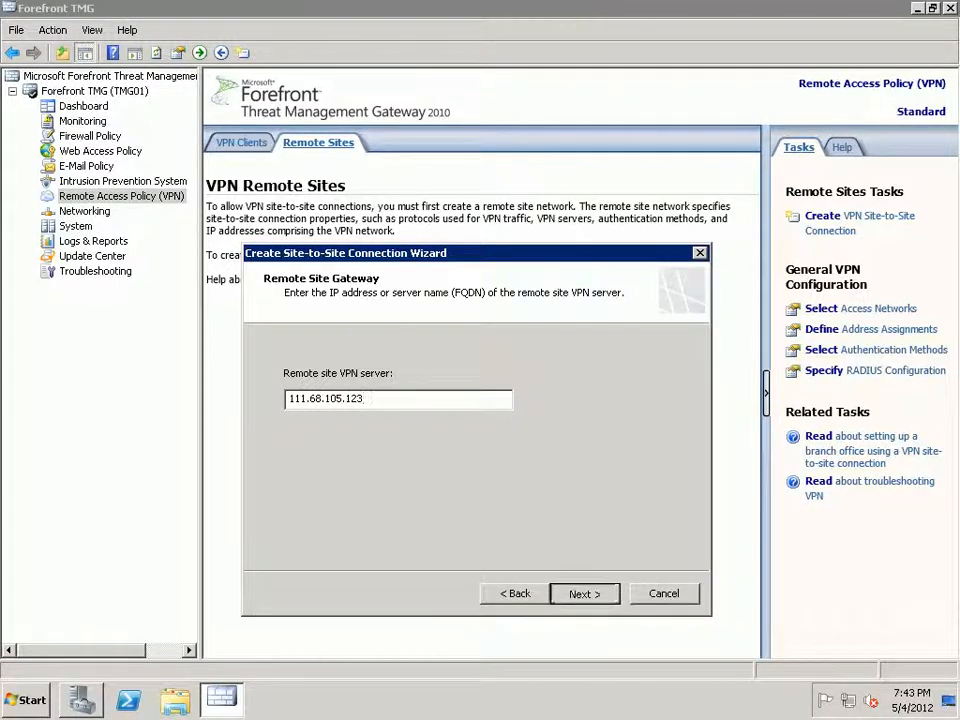
{"action": "key", "text": "Return"}
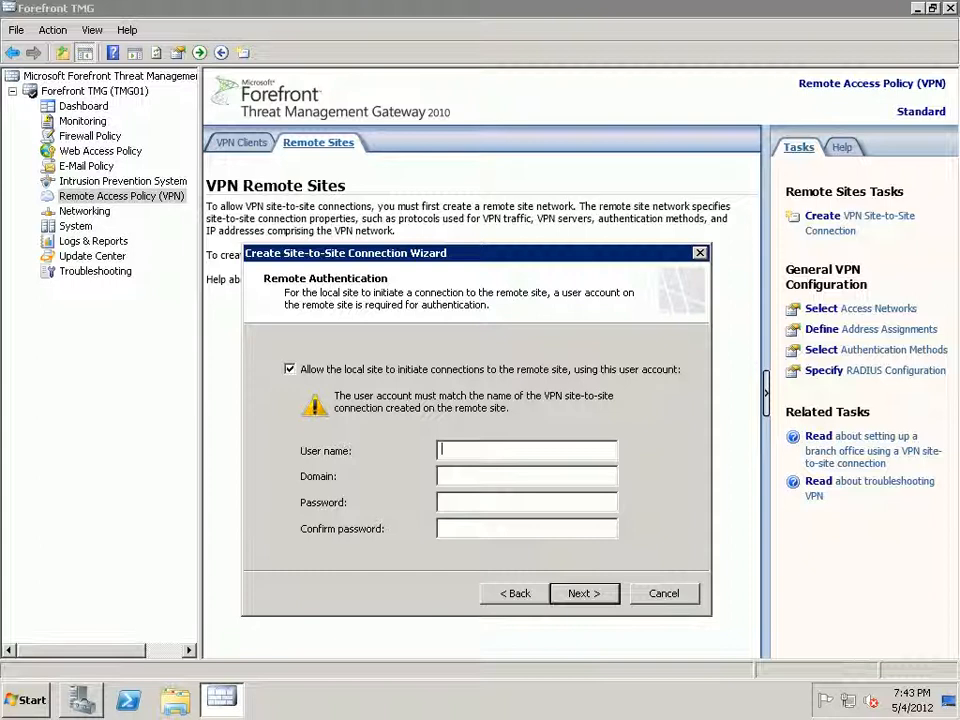
Authenticate to the remote site as Test-VPN with its password and domain LHR-CTMG01.
{"action": "type", "text": "T"}
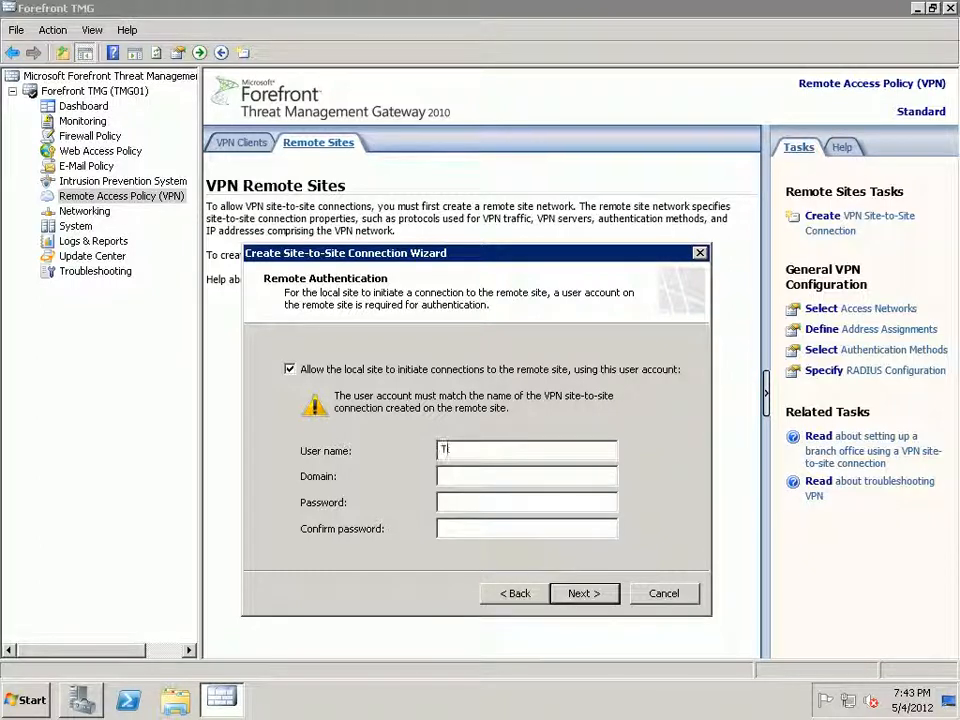
{"action": "type", "text": "est-VPN"}
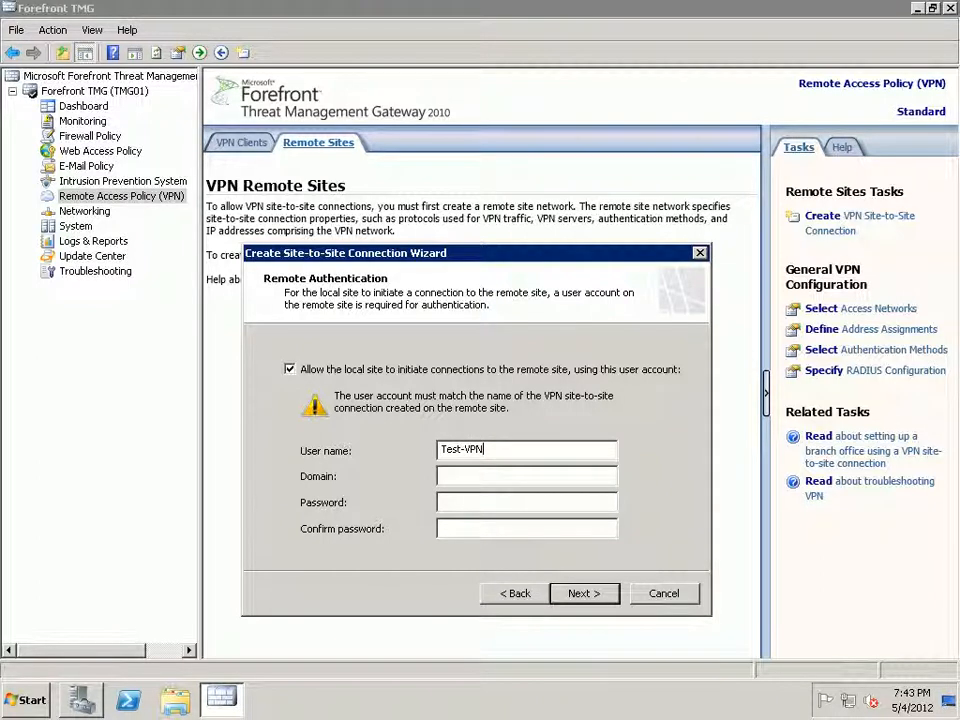
{"action": "key", "text": "Tab"}
{"action": "key", "text": "Tab"}
{"action": "type", "text": "*******"}
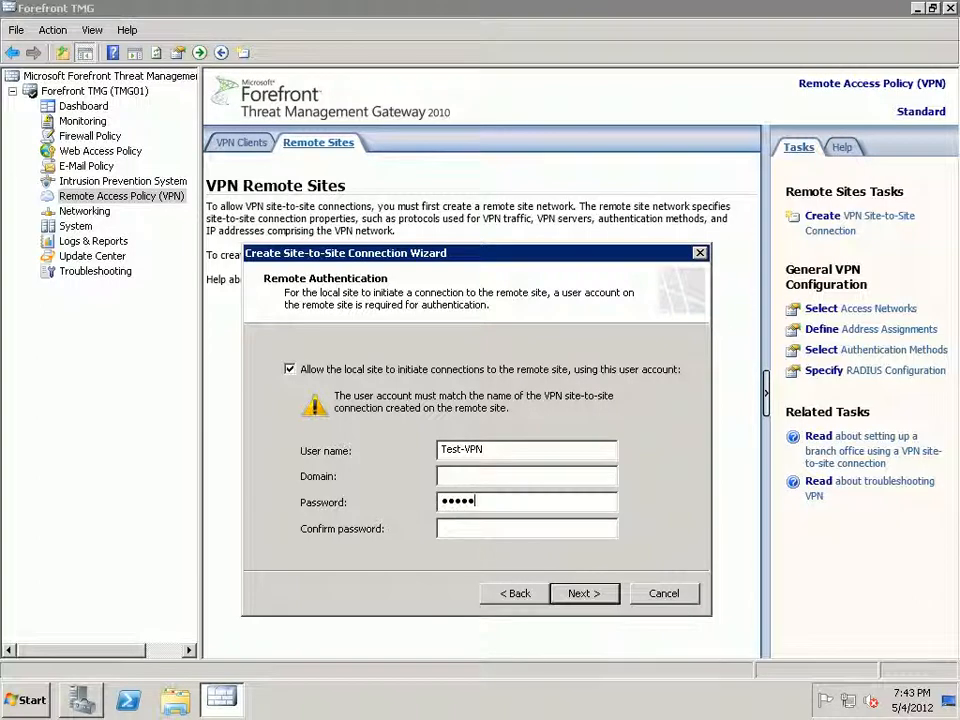
{"action": "key", "text": "Tab"}
{"action": "type", "text": "******"}
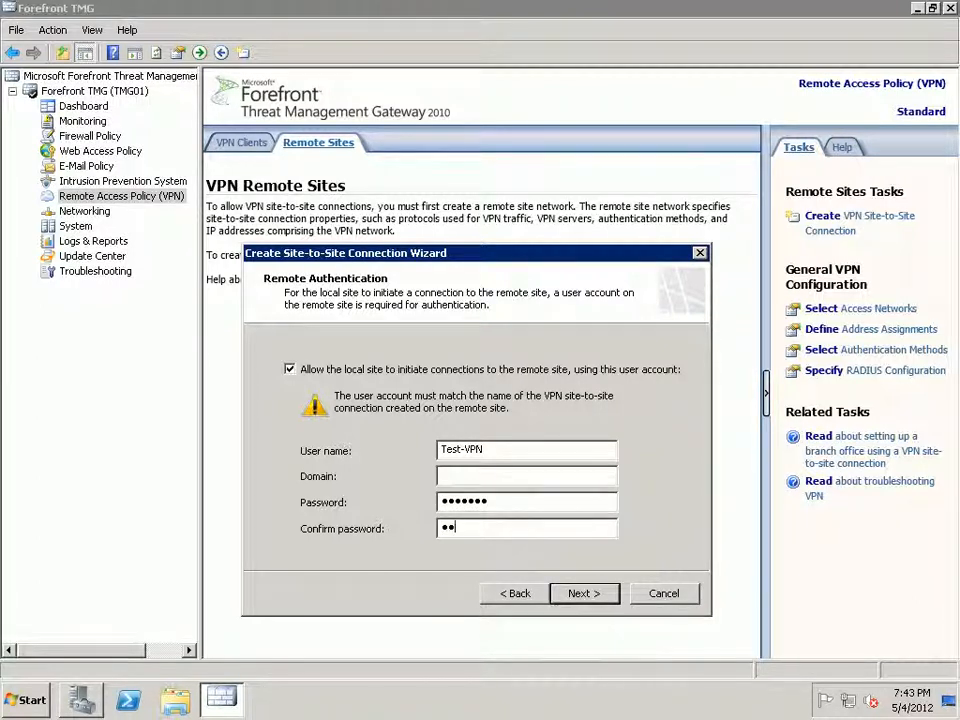
{"action": "type", "text": "*"}
{"action": "left_click", "coordinate": [443, 476]}
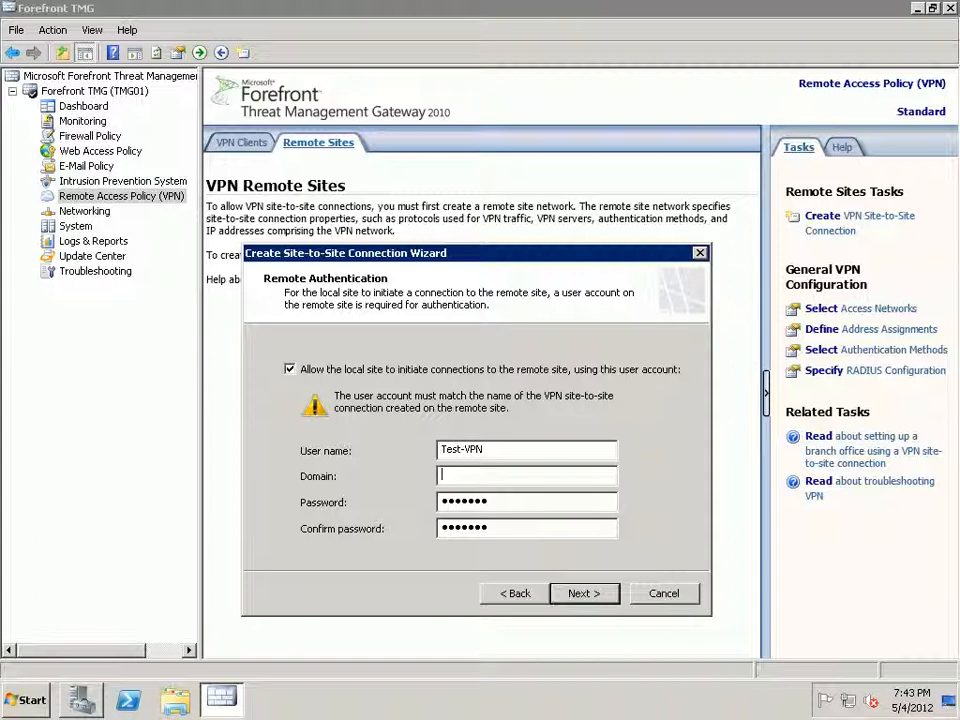
{"action": "type", "text": "LHR-CTMG01"}
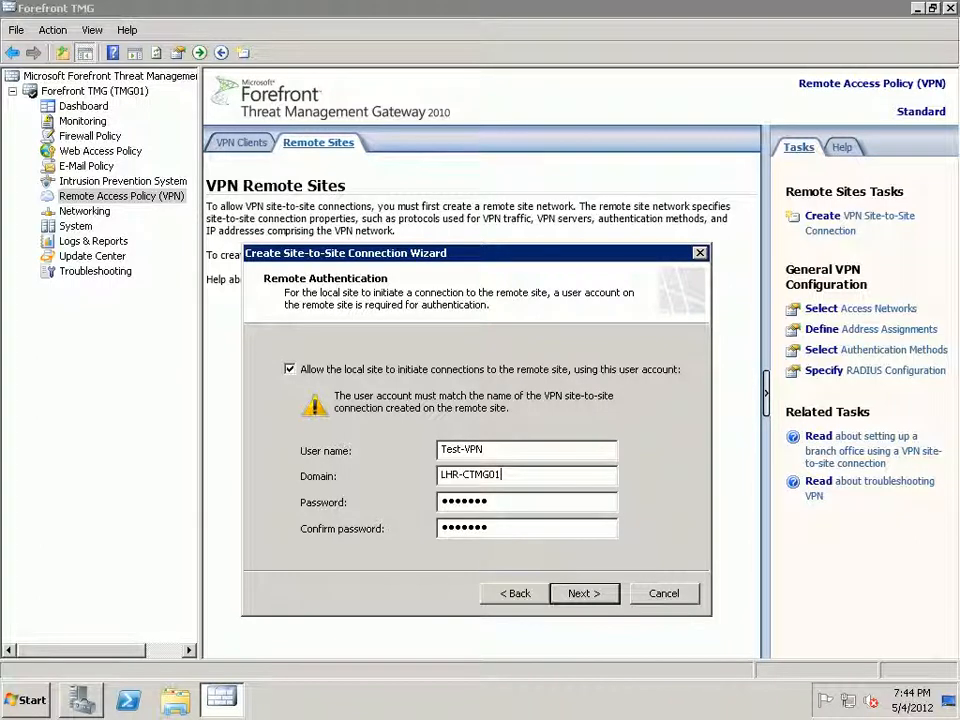
{"action": "key", "text": "Return"}
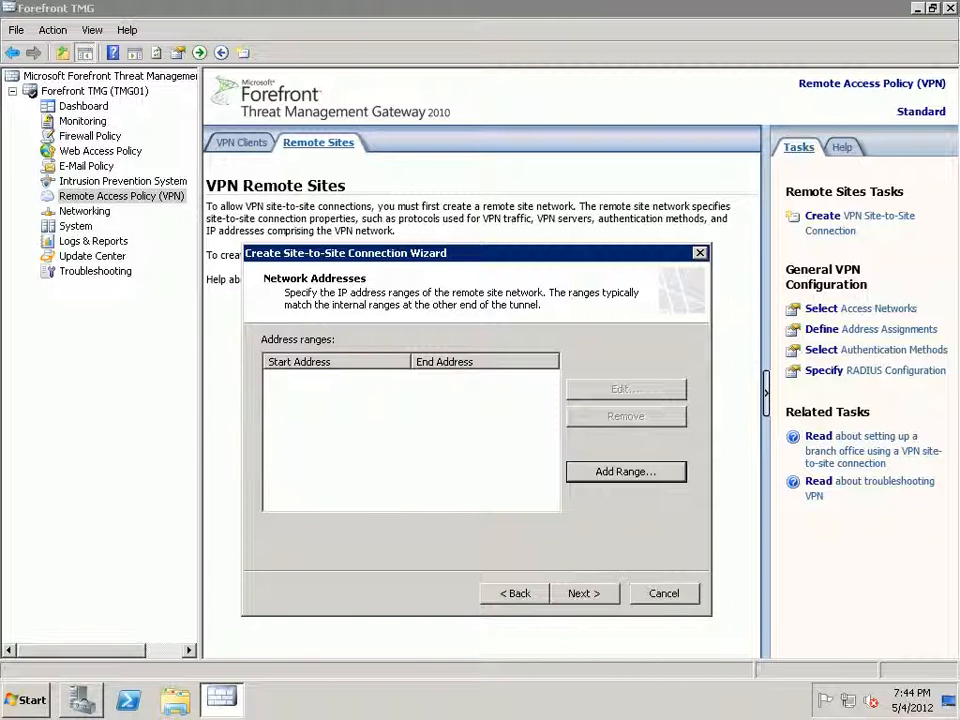
Add the remote address range 10.110.0.1 to 10.110.0.200 and continue to Remote NLB.
{"action": "key", "text": "Return"}
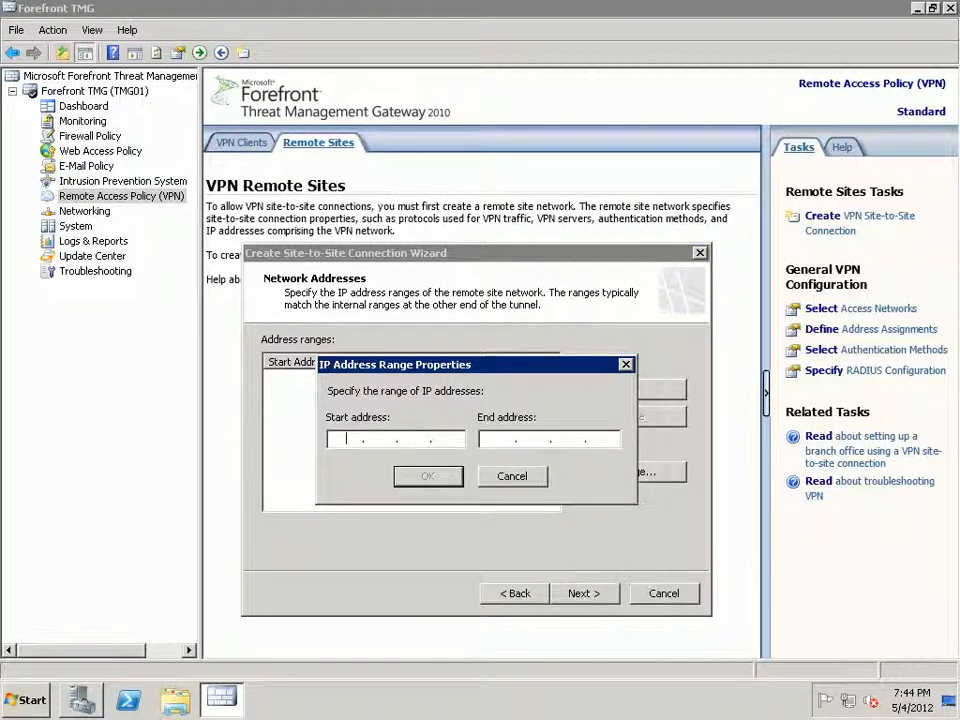
{"action": "type", "text": "10.11"}
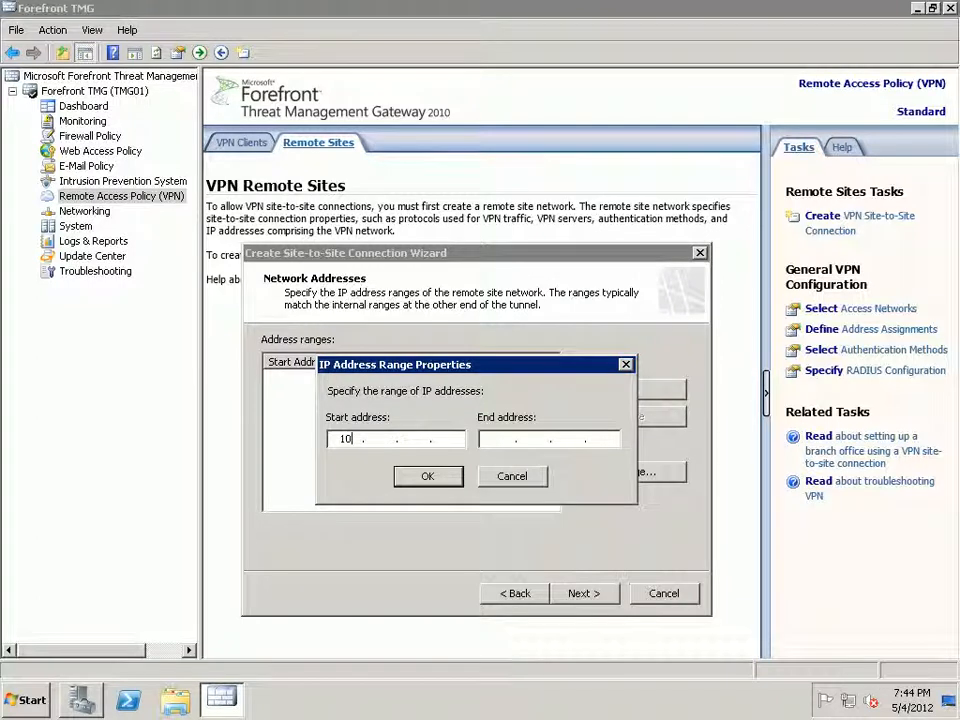
{"action": "type", "text": "0"}
{"action": "type", "text": "0"}
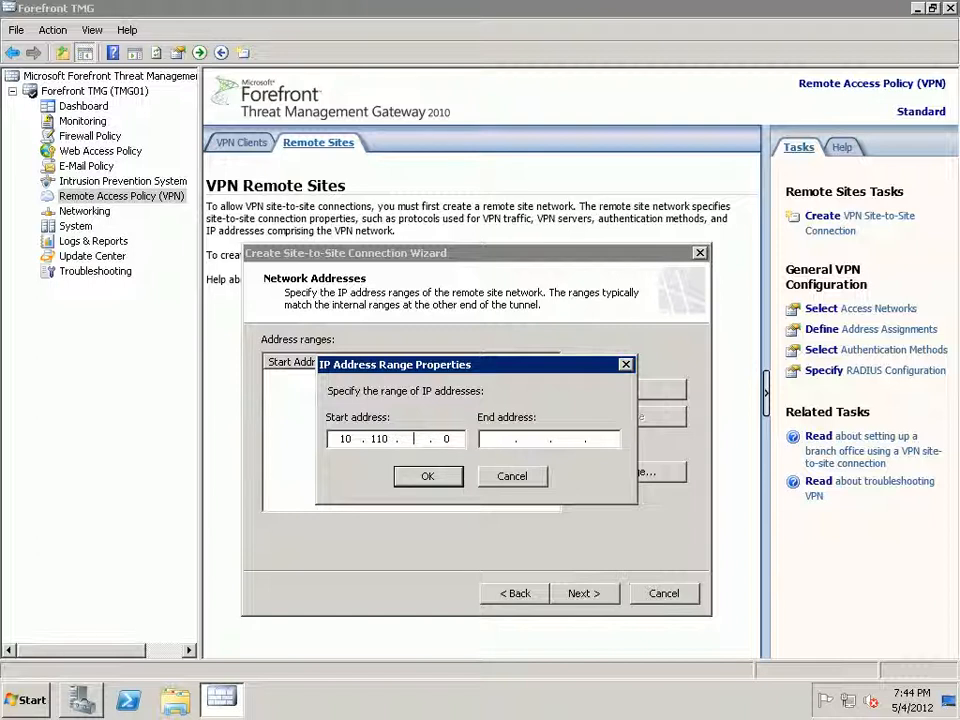
{"action": "key", "text": "BackSpace"}
{"action": "key", "text": "BackSpace"}
{"action": "type", "text": "0 . "}
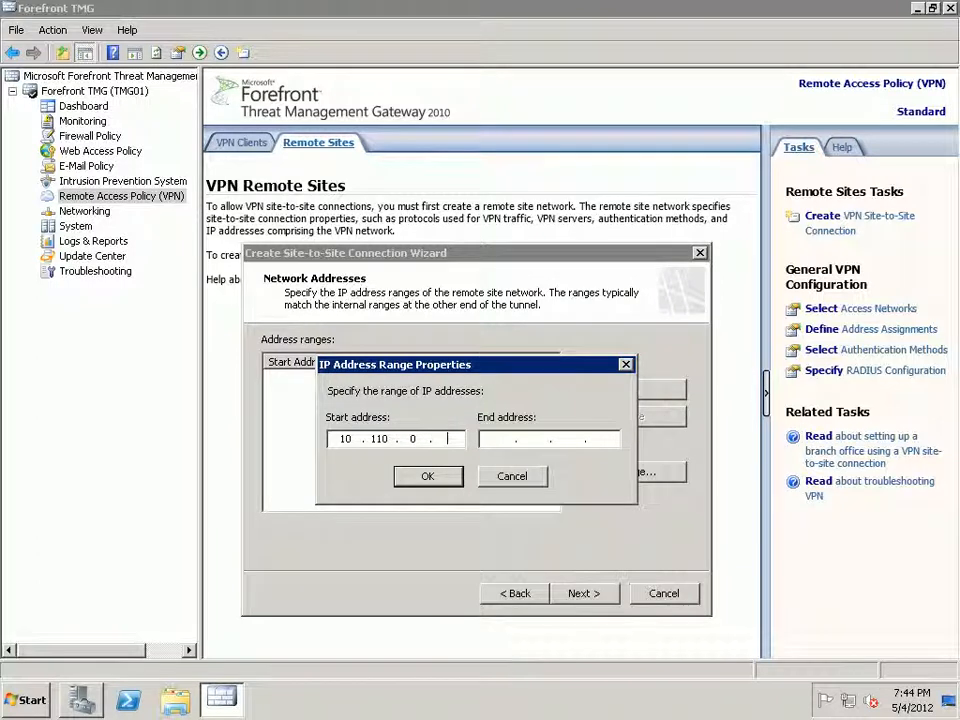
{"action": "type", "text": "1"}
{"action": "key", "text": "Tab"}
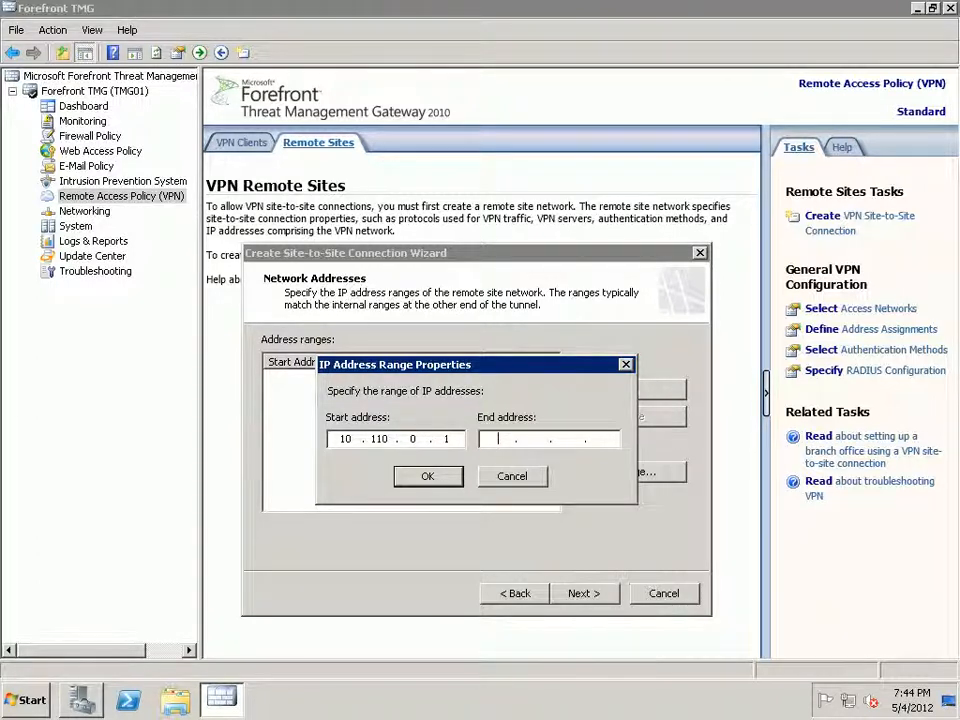
{"action": "type", "text": "10 . 110 . "}
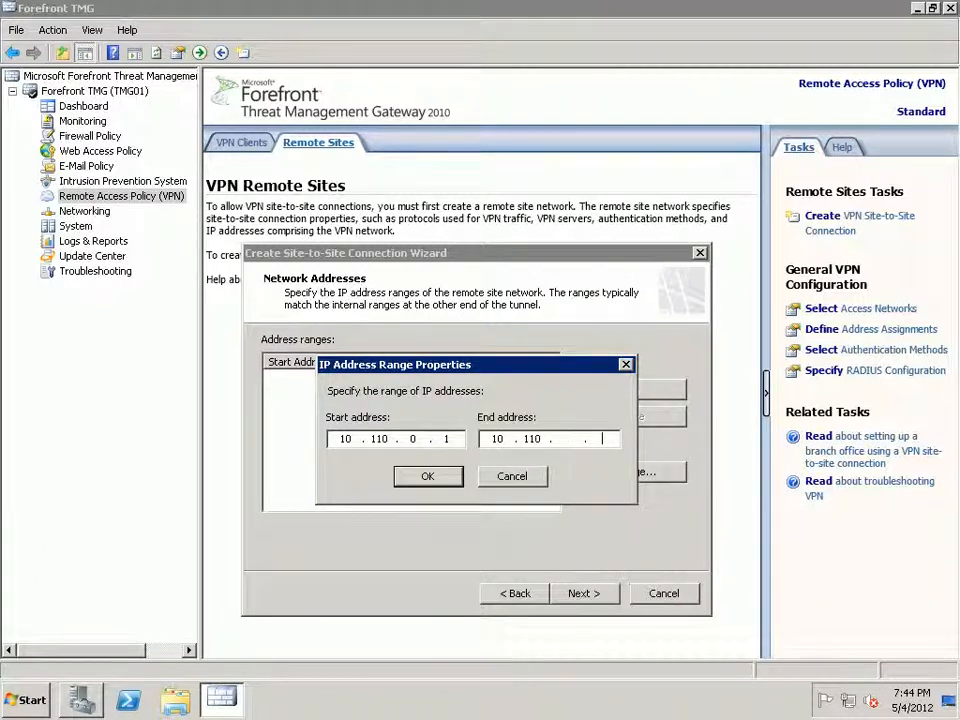
{"action": "type", "text": "0 . "}
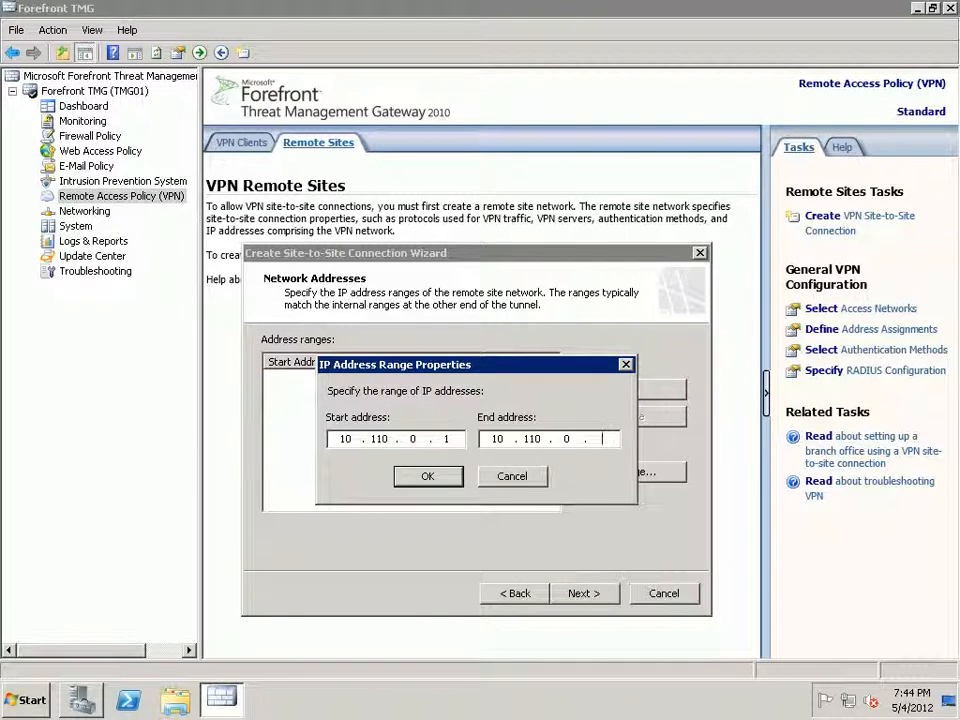
{"action": "type", "text": "20"}
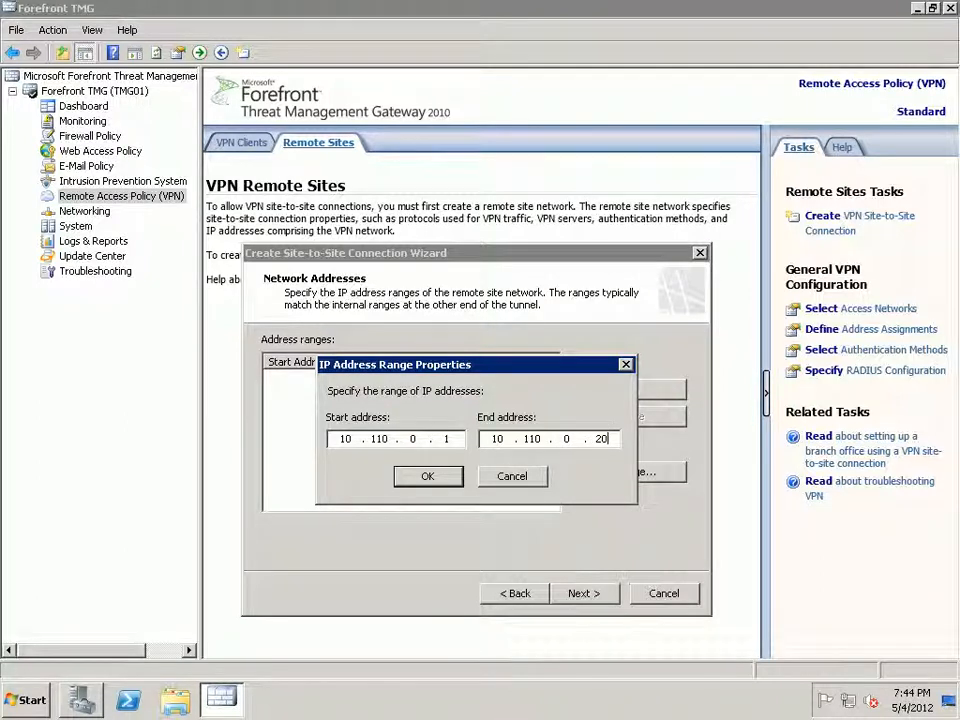
{"action": "type", "text": "0"}
{"action": "key", "text": "Return"}
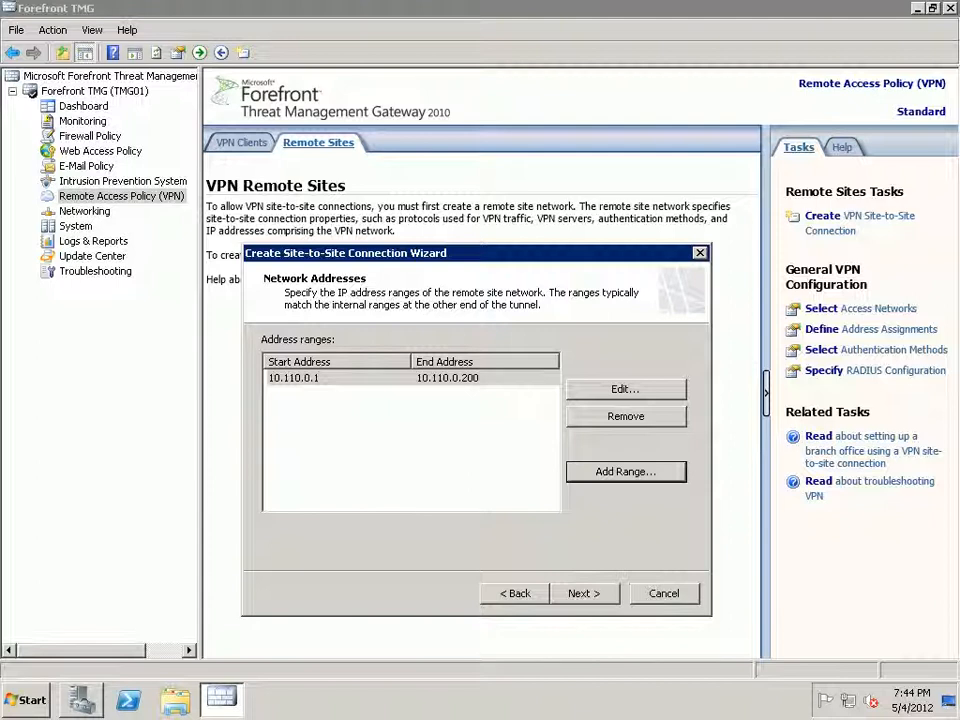
{"action": "left_click", "coordinate": [584, 594]}
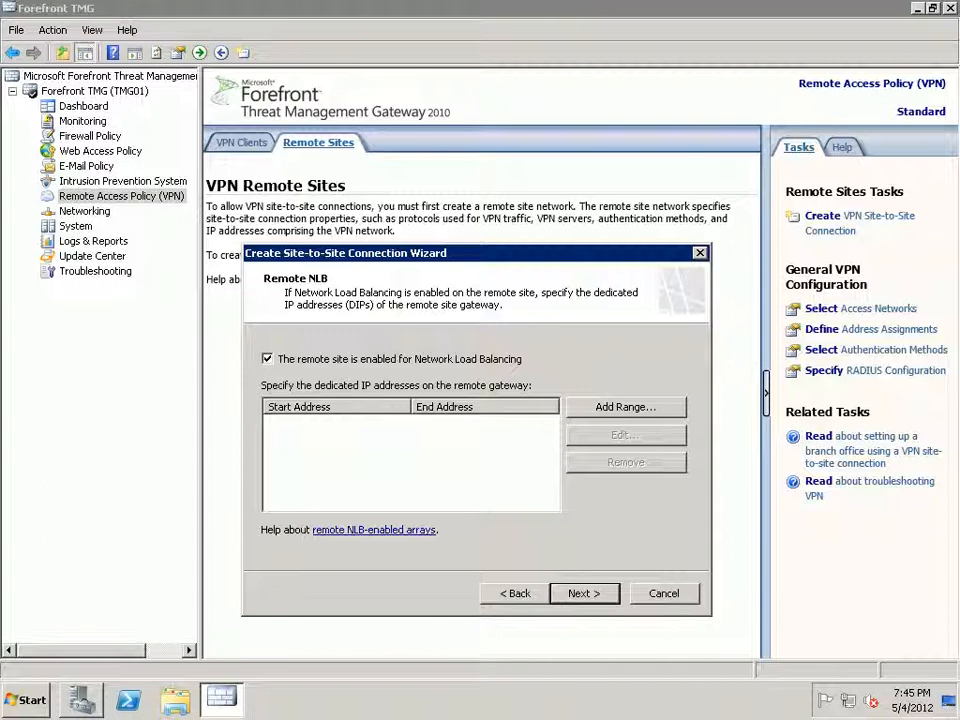
Turn off Network Load Balancing for the remote site and continue to the network rule.
{"action": "left_click", "coordinate": [267, 359]}
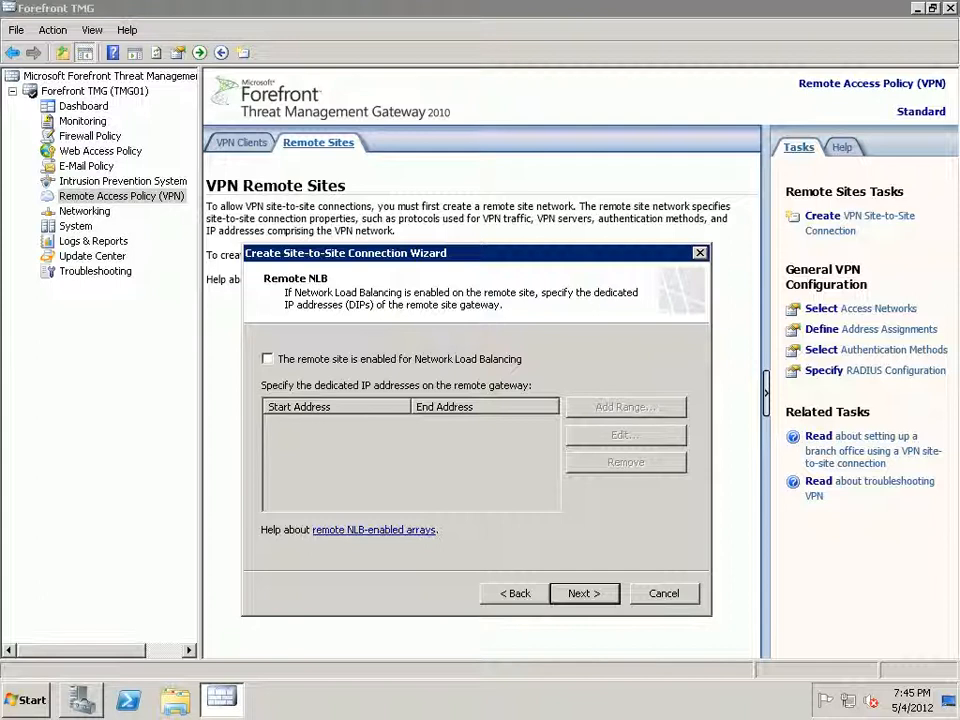
{"action": "key", "text": "Return"}
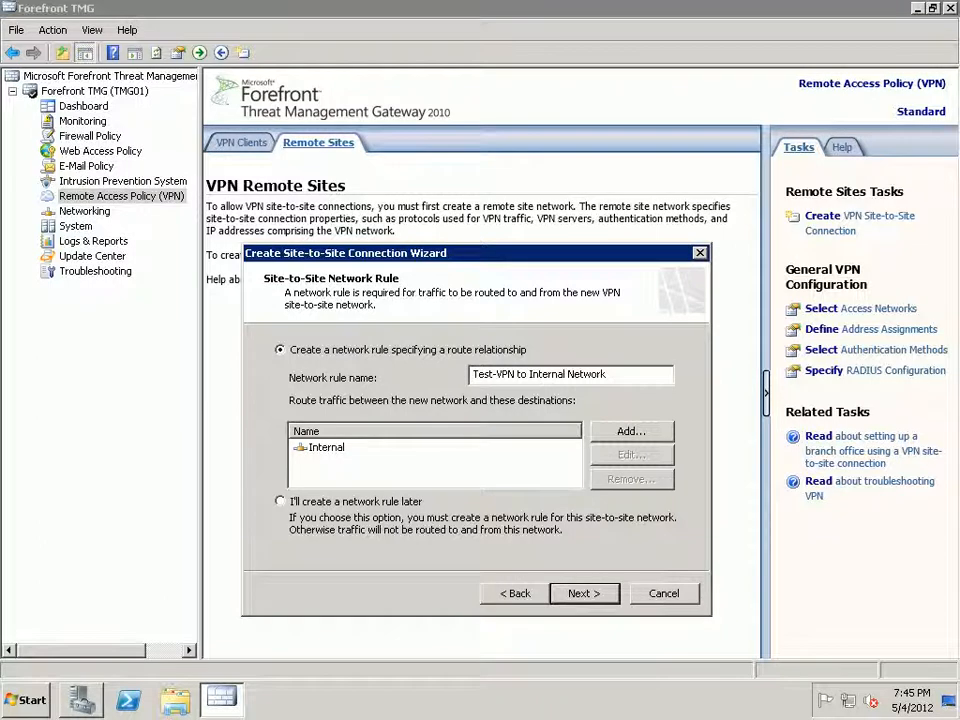
Accept the Test-VPN to Internal network rule and view the access rule's protocol choices.
{"action": "key", "text": "Return"}
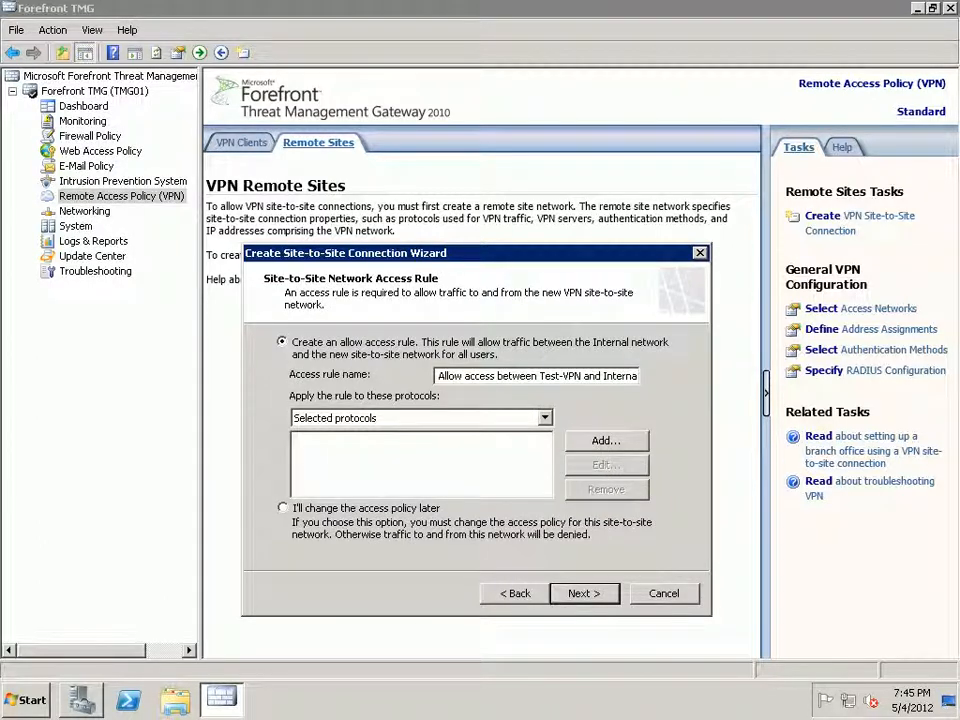
{"action": "left_click", "coordinate": [545, 418]}
{"action": "left_click", "coordinate": [545, 418]}
Launch Command Prompt as administrator from the Start menu and allow the elevation.
{"action": "key", "text": "super"}
{"action": "key", "text": "Up"}
{"action": "key", "text": "Up"}
{"action": "key", "text": "Up"}
{"action": "key", "text": "Up"}
{"action": "key", "text": "Up"}
{"action": "key", "text": "Up"}
{"action": "key", "text": "Up"}
{"action": "key", "text": "Up"}
{"action": "key", "text": "shift+F10"}
{"action": "key", "text": "Down"}
{"action": "key", "text": "Return"}
{"action": "key", "text": "Left"}
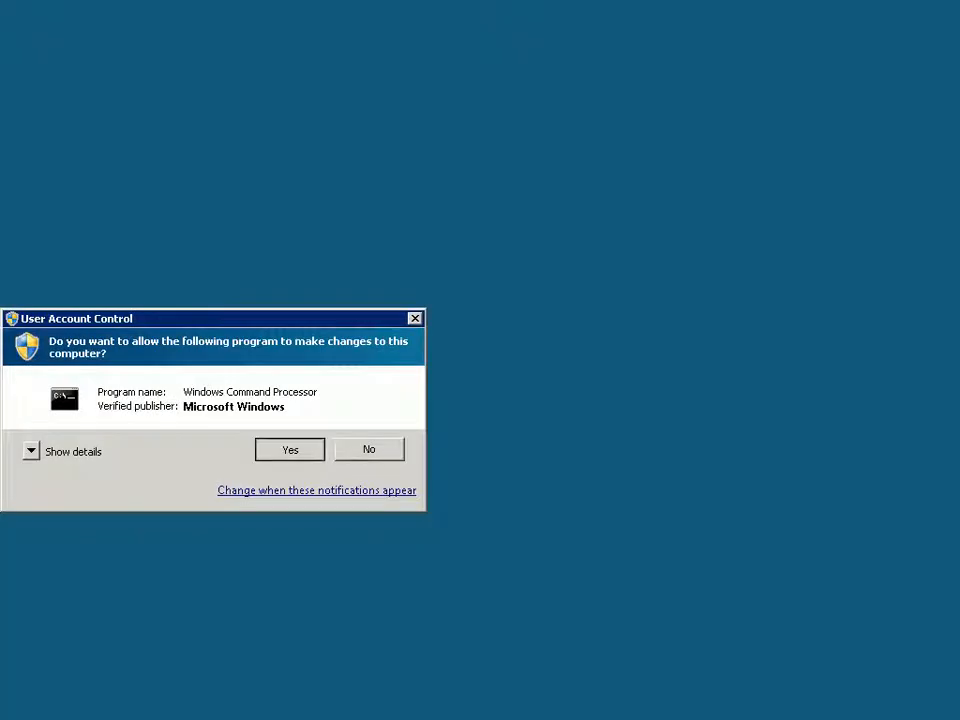
Approve elevation and run nslookup on 10.110.0.52, which finds no domain.
{"action": "key", "text": "Return"}
{"action": "type", "text": "n"}
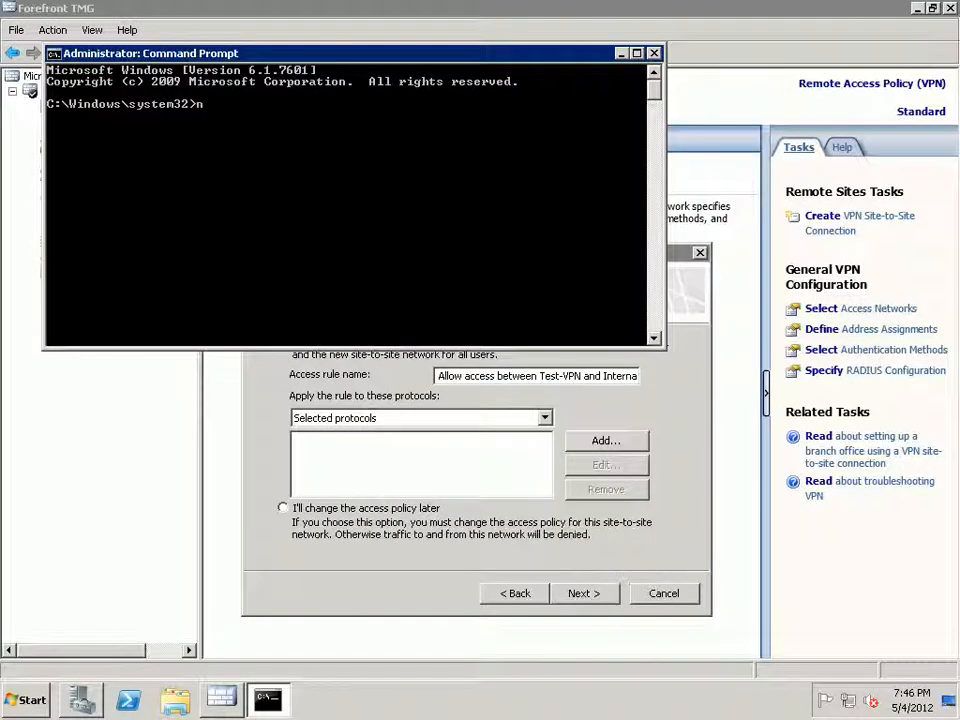
{"action": "type", "text": "slookup"}
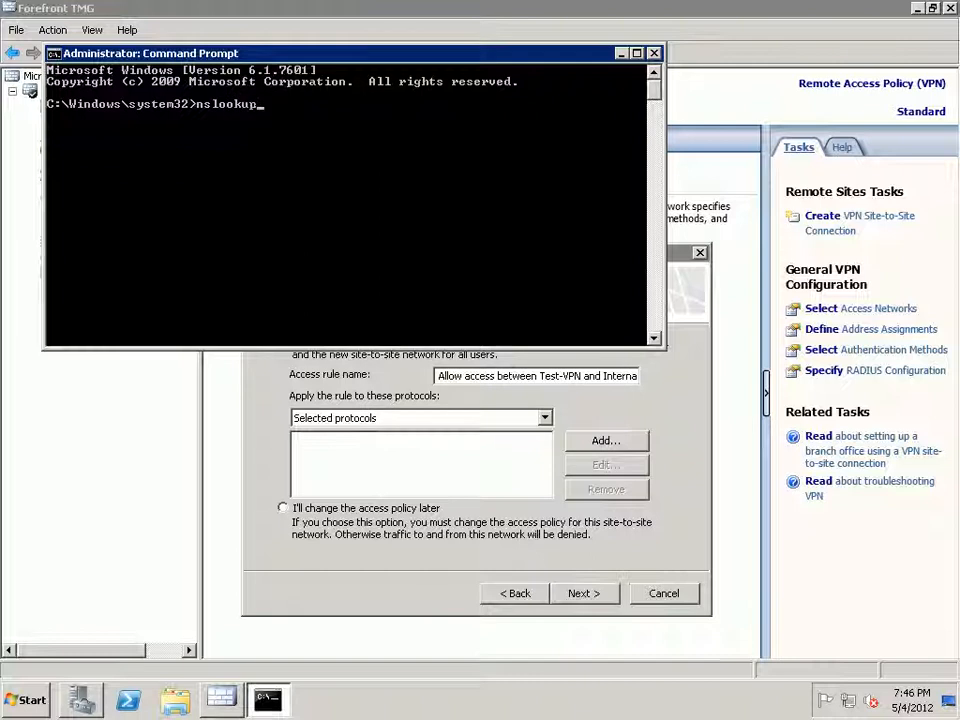
{"action": "key", "text": "Return"}
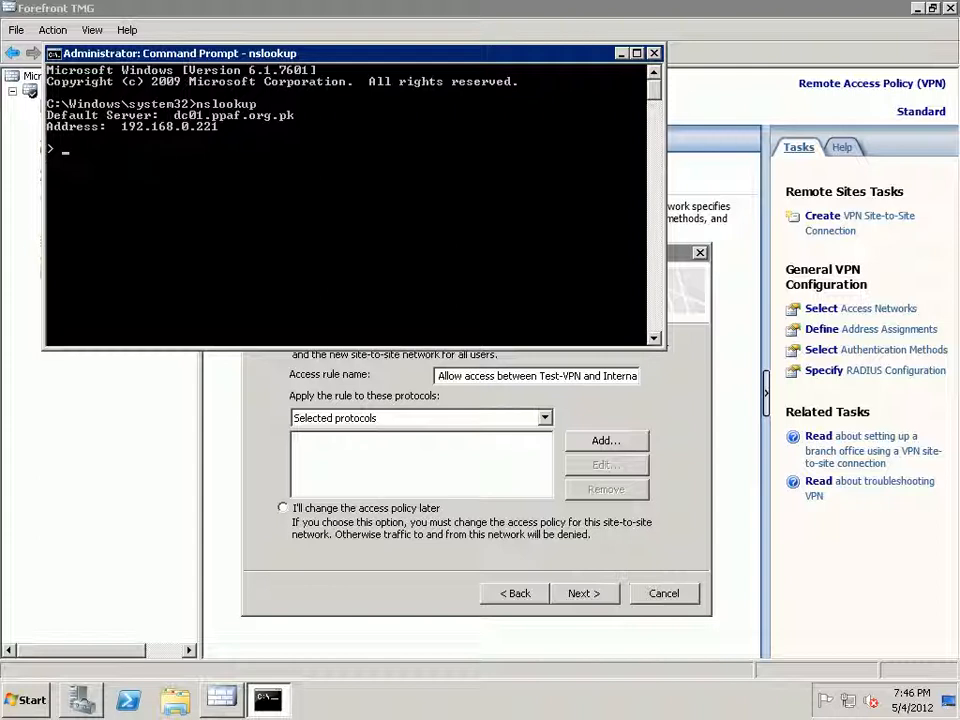
{"action": "type", "text": "10.110.0."}
{"action": "type", "text": "52"}
{"action": "key", "text": "Return"}
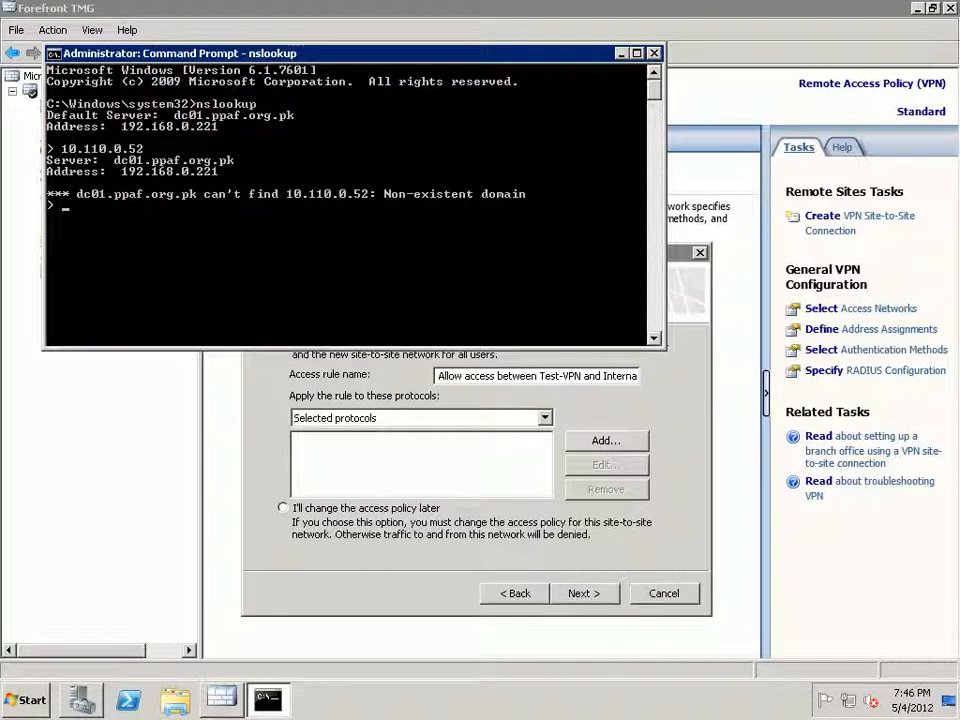
{"action": "key", "text": "ctrl+c"}
Ping 10.110.0.52, which returns Destination net unreachable, then close Command Prompt.
{"action": "type", "text": "ping 10.110.0."}
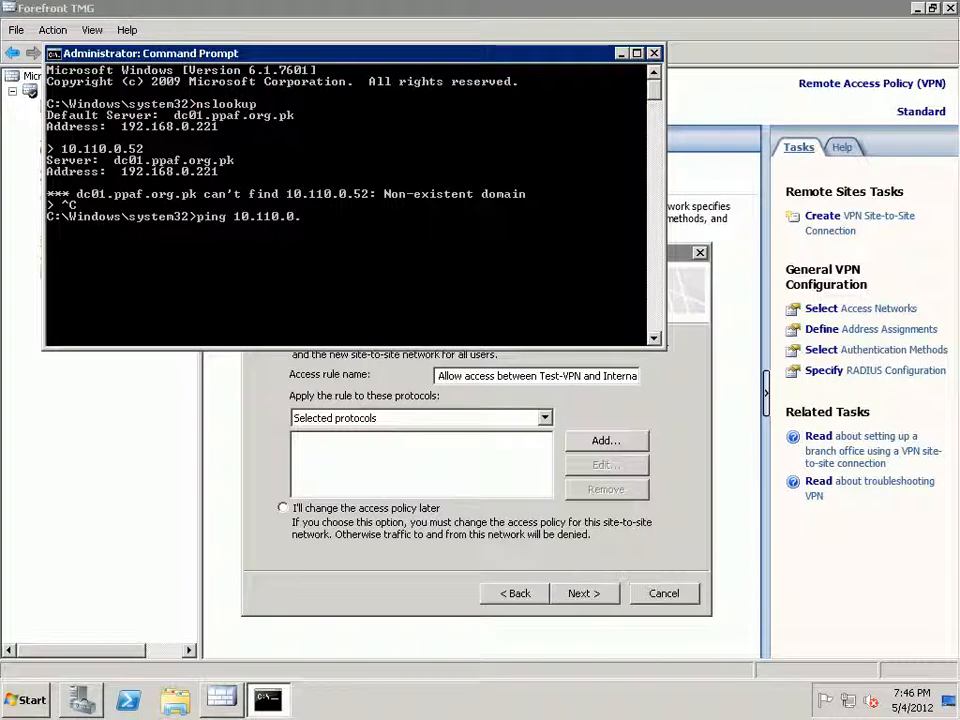
{"action": "type", "text": "52"}
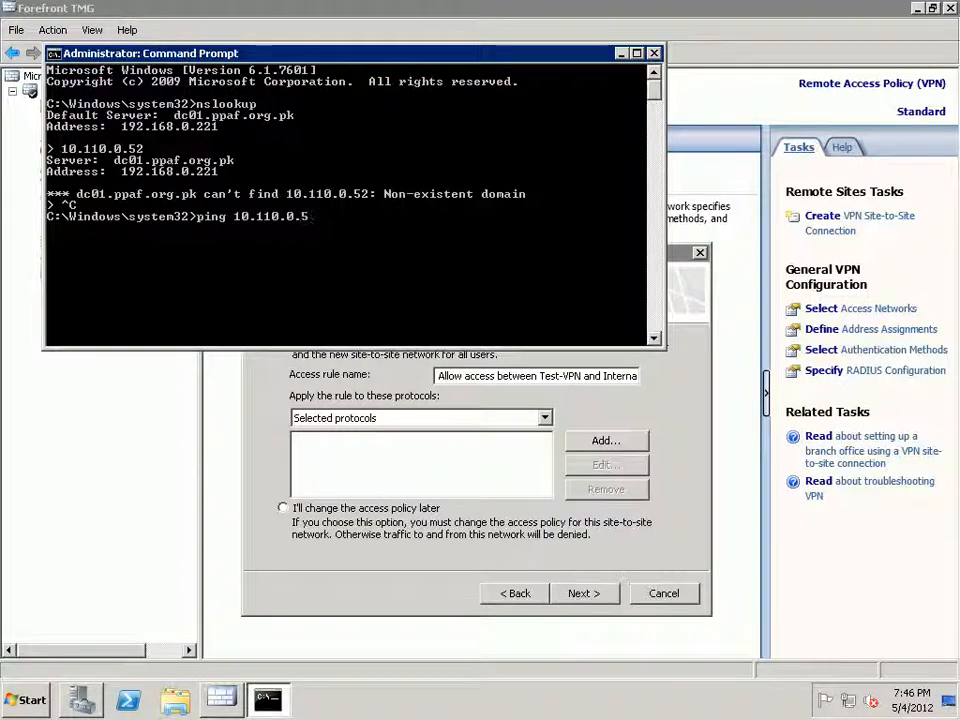
{"action": "key", "text": "Return"}
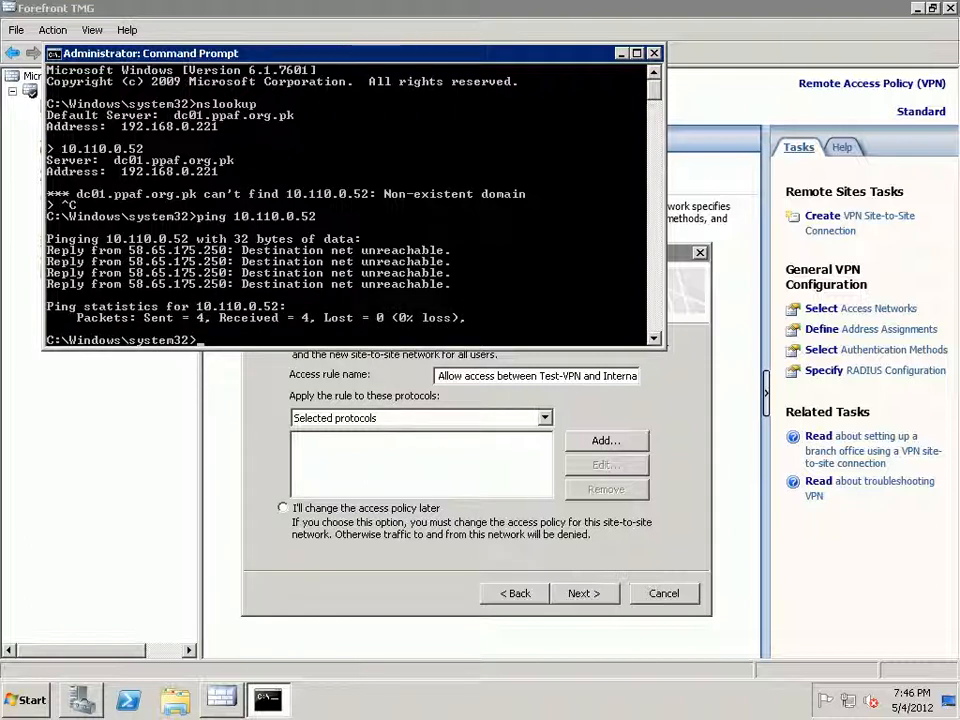
{"action": "key", "text": "alt+F4"}
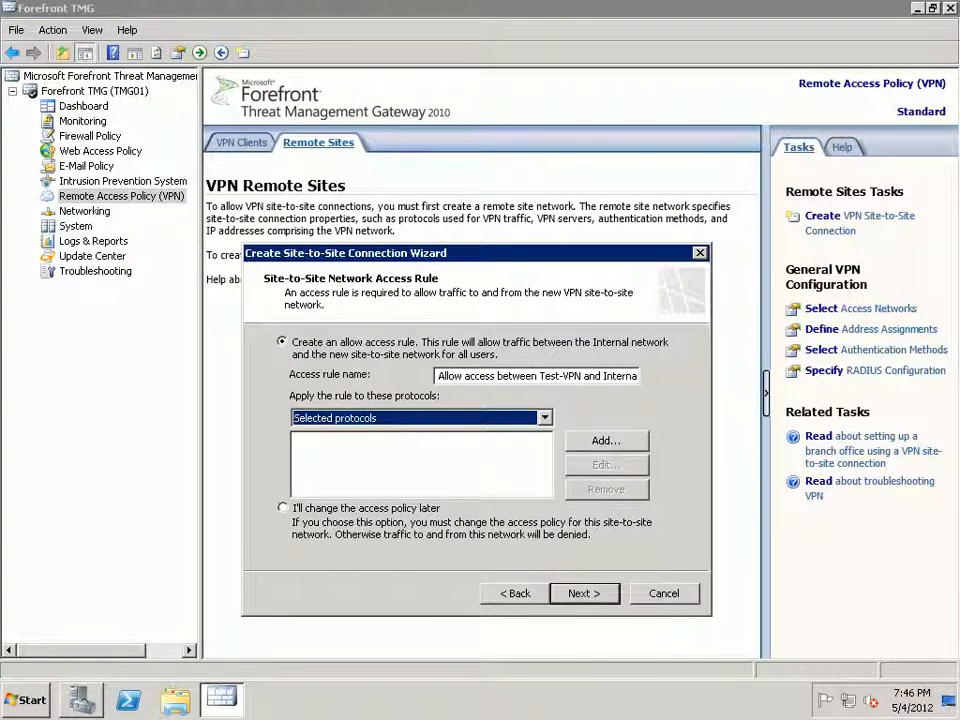
Allow all outbound traffic between Test-VPN and Internal and finish the site wizard.
{"action": "left_click", "coordinate": [545, 418]}
{"action": "left_click", "coordinate": [340, 435]}
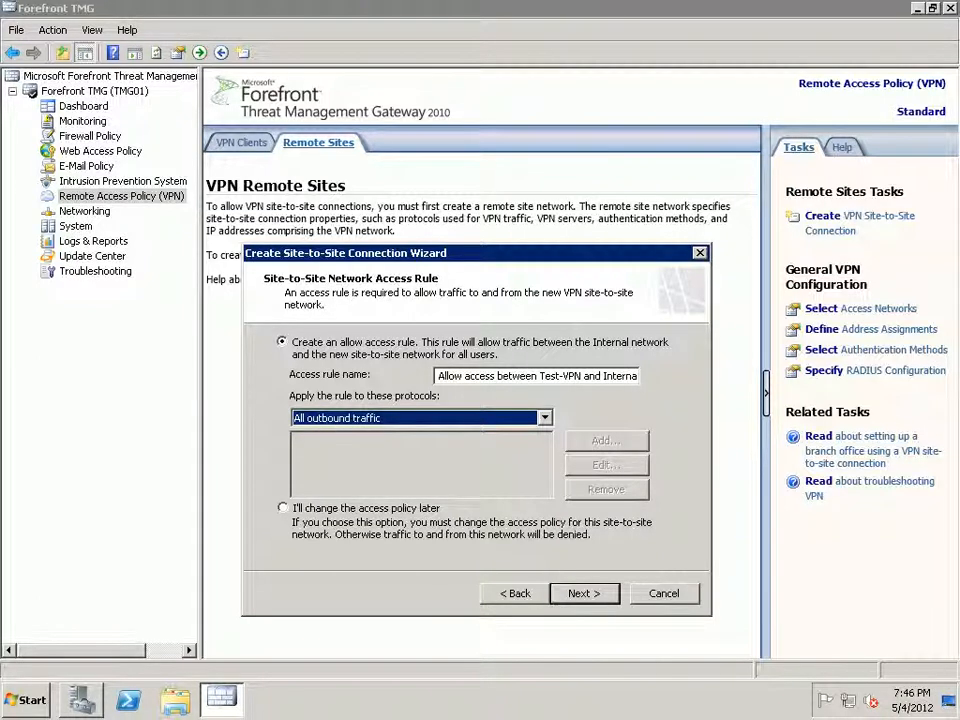
{"action": "key", "text": "Return"}
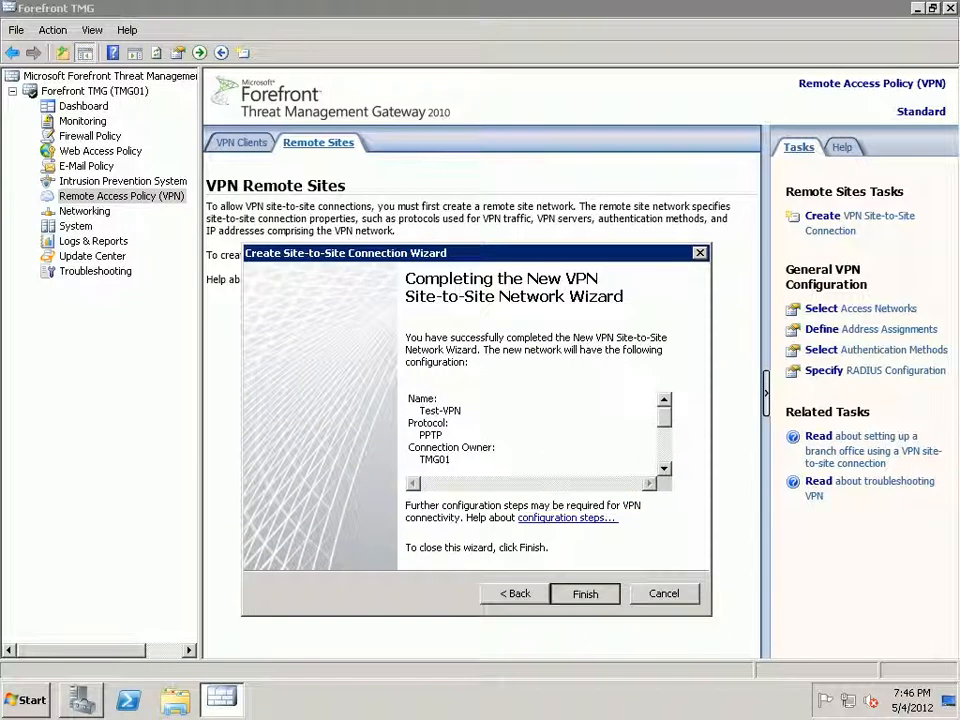
{"action": "key", "text": "Return"}
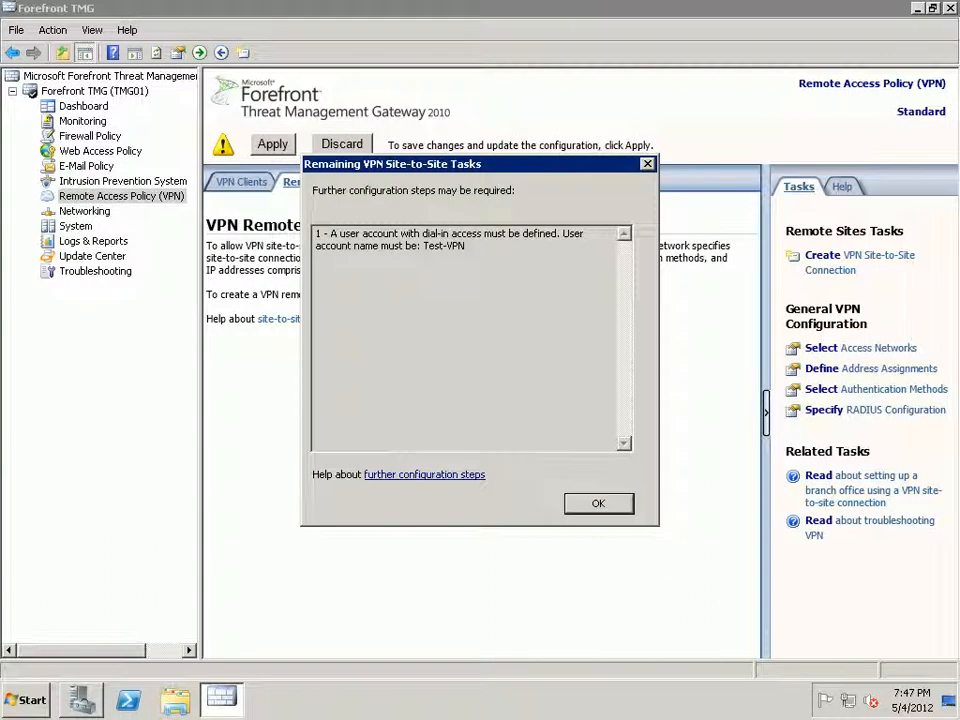
Dismiss the remaining tasks notice and apply the pending configuration changes.
{"action": "left_click_drag", "start_coordinate": [470, 164], "coordinate": [502, 281]}
{"action": "key", "text": "Return"}
{"action": "left_click", "coordinate": [273, 144]}
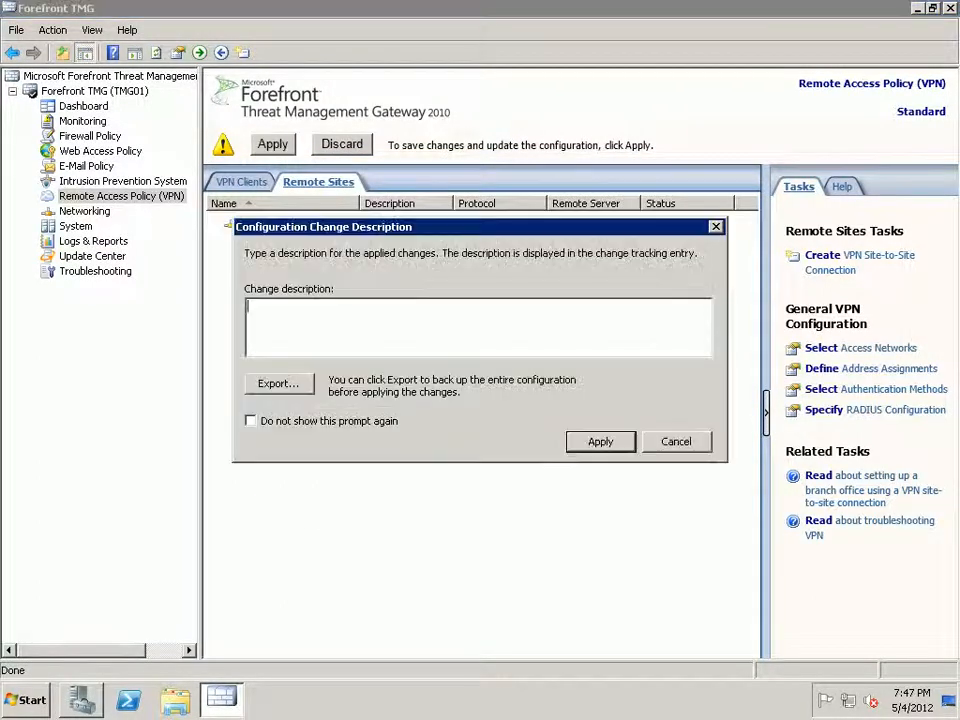
{"action": "left_click", "coordinate": [600, 441]}
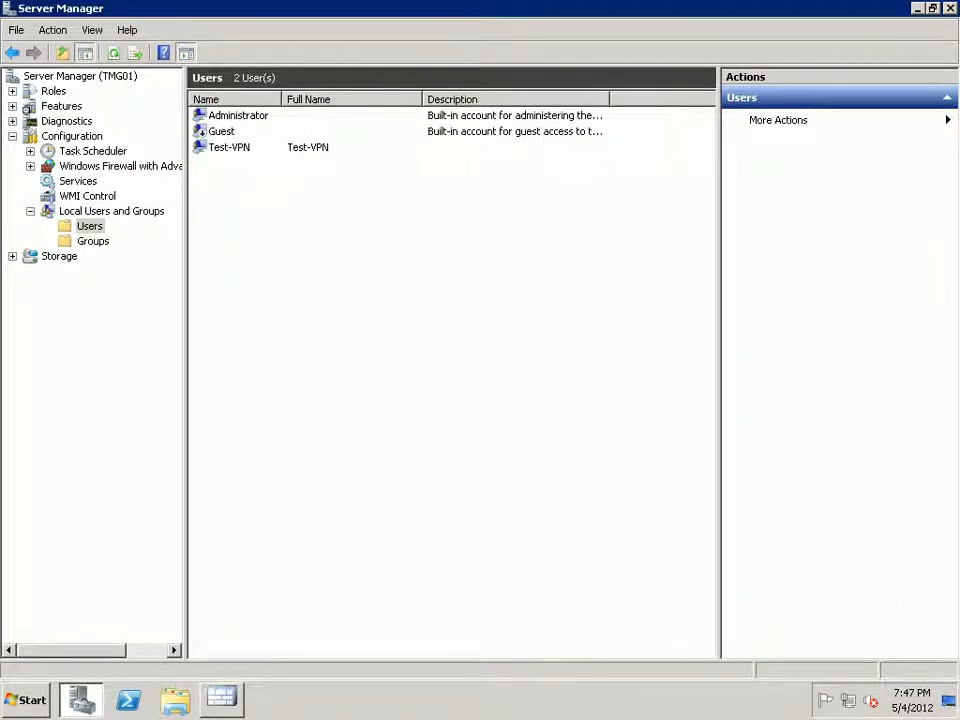
Set the Test-VPN user's dial-in network access permission to Allow access.
{"action": "right_click", "coordinate": [228, 147]}
{"action": "left_click", "coordinate": [274, 246]}
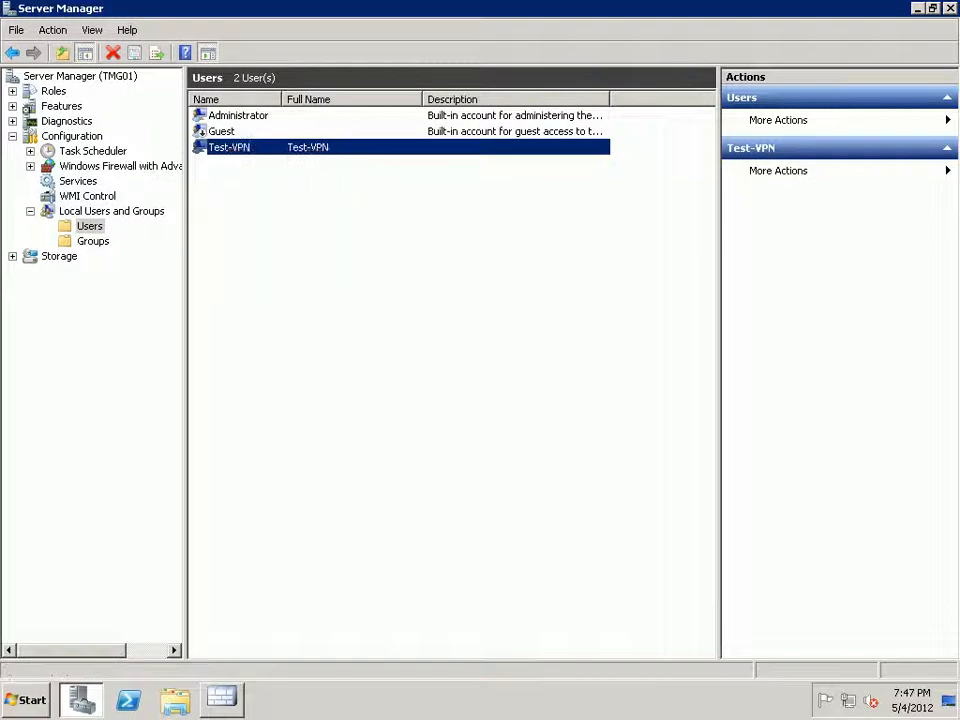
{"action": "left_click", "coordinate": [638, 138]}
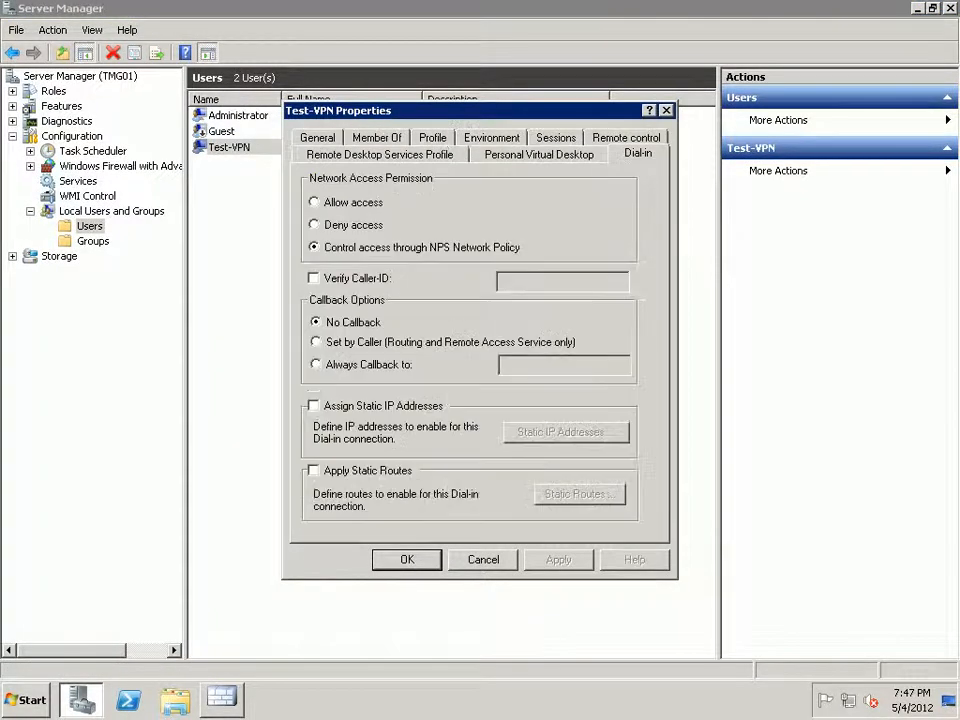
{"action": "left_click", "coordinate": [315, 202]}
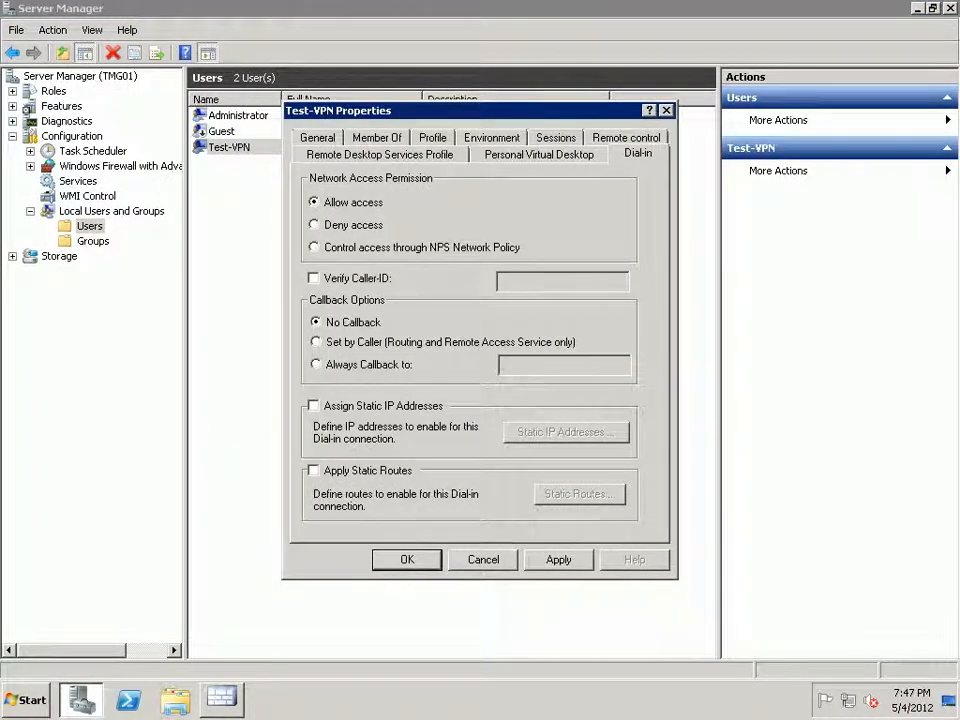
{"action": "left_click", "coordinate": [559, 560]}
{"action": "left_click", "coordinate": [407, 560]}
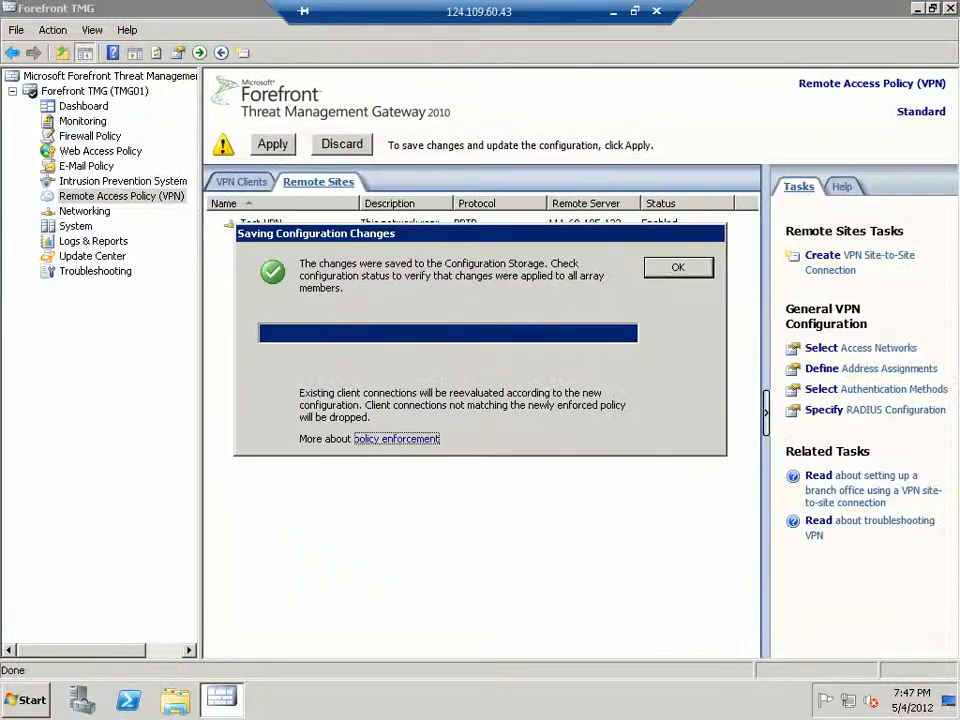
Close the configuration-saved notice and minimize the Remote Desktop session.
{"action": "key", "text": "Return"}
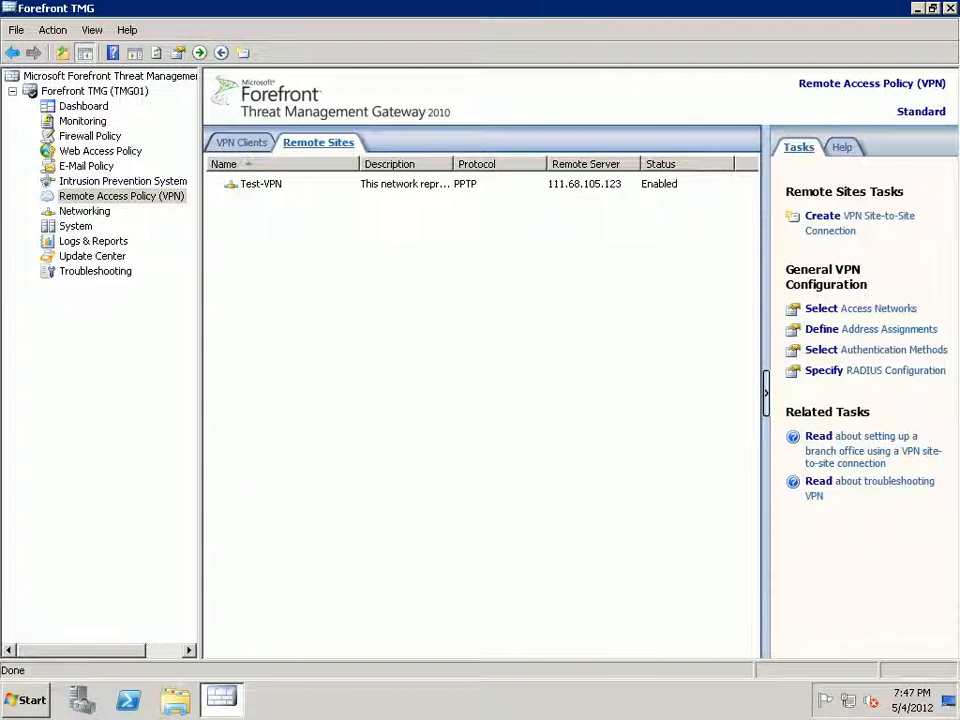
{"action": "mouse_move", "coordinate": [612, 6]}
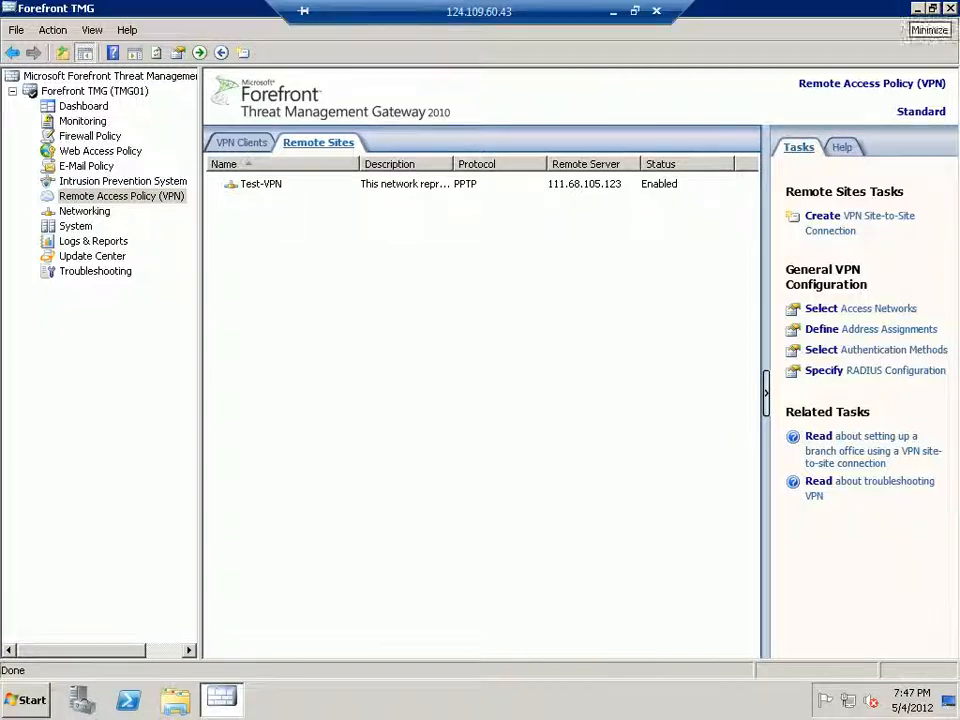
{"action": "left_click", "coordinate": [613, 11]}
{"action": "right_click", "coordinate": [257, 702]}
{"action": "left_click", "coordinate": [250, 608]}
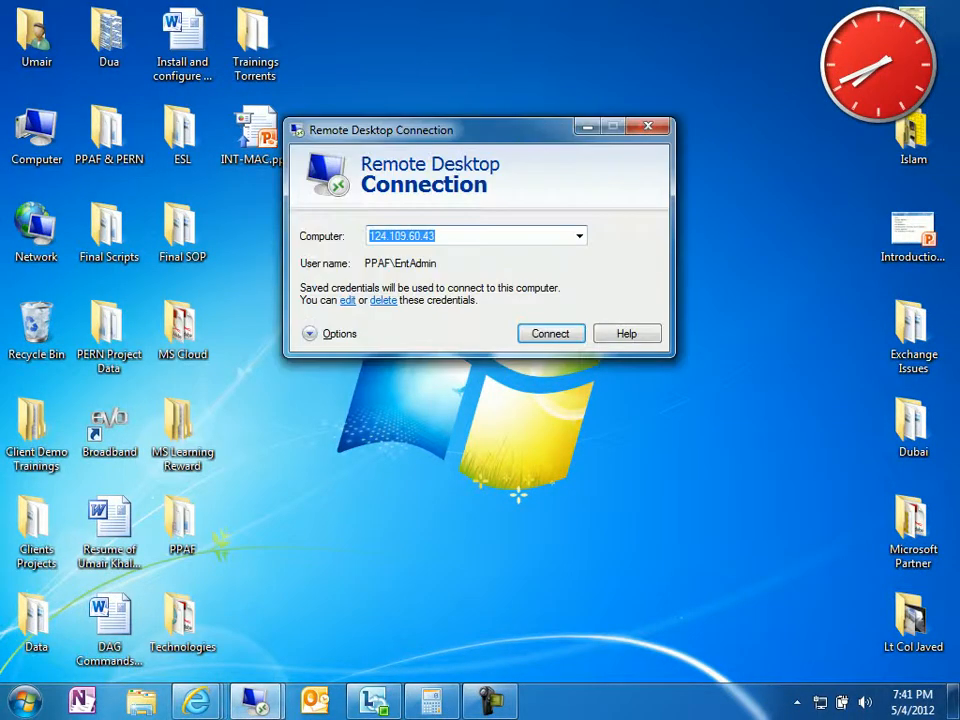
{"action": "type", "text": "11"}
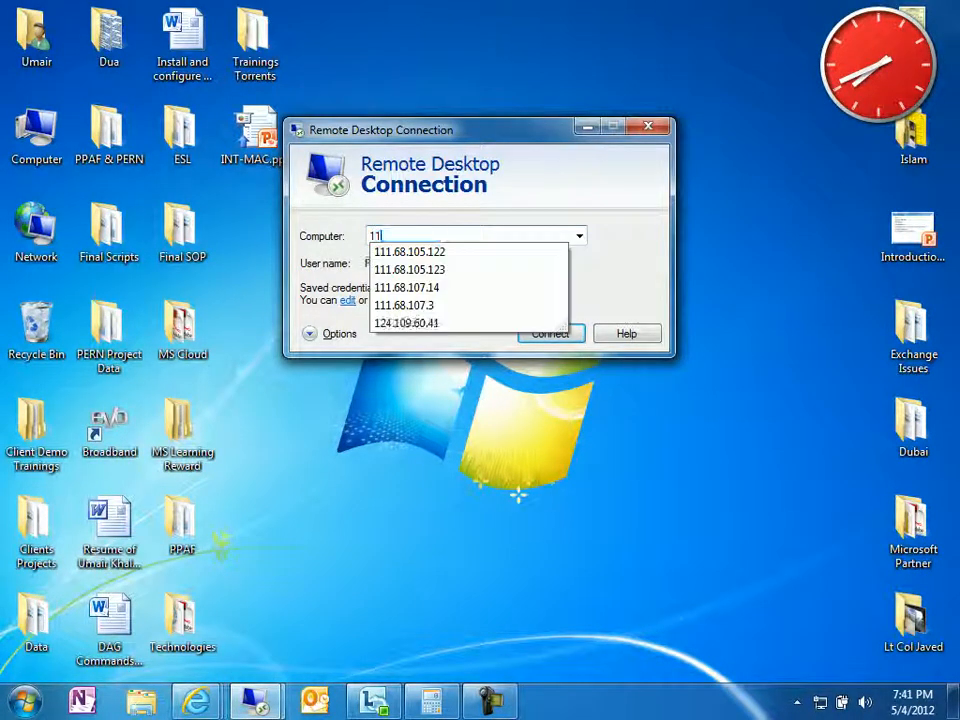
{"action": "type", "text": "1.68.105.1"}
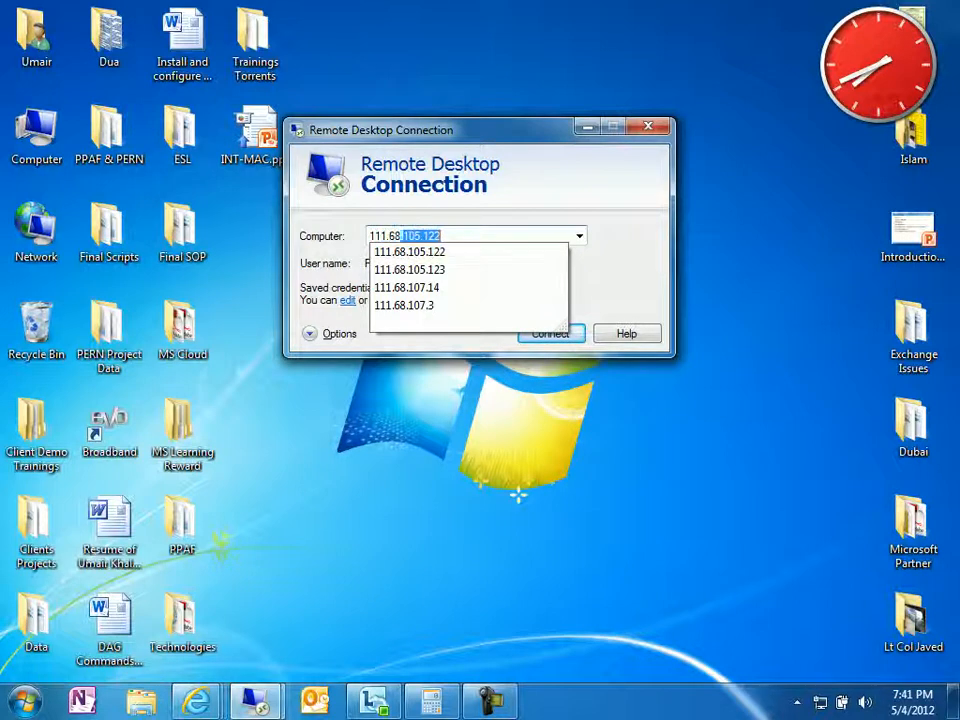
{"action": "type", "text": "23"}
{"action": "key", "text": "Return"}
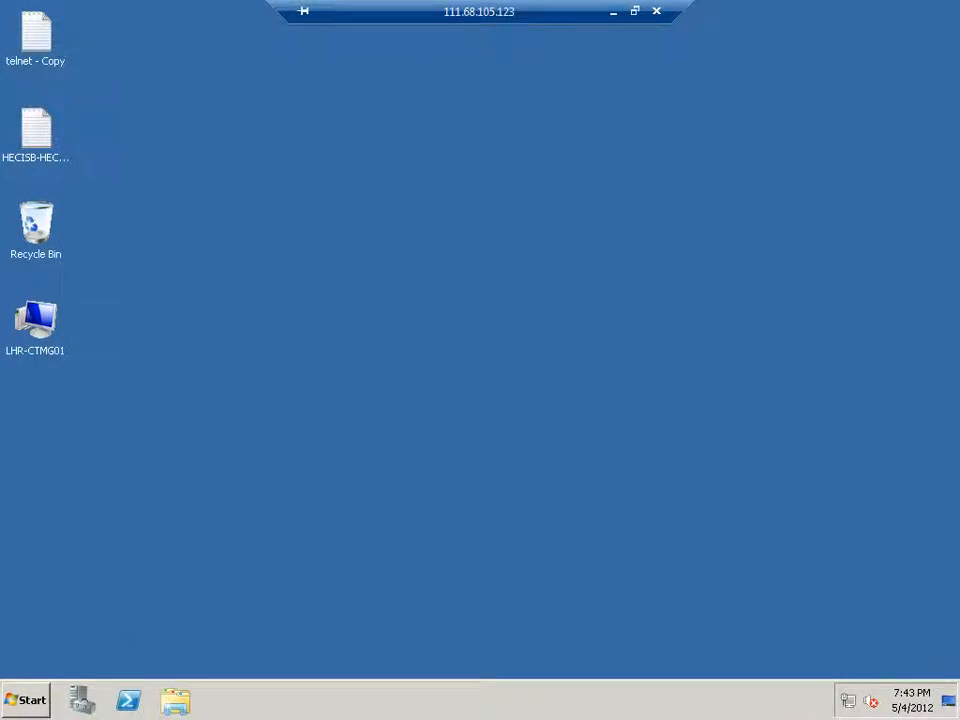
Open LHR-CTMG01's Server Manager maximized and show Local Users and Groups > Users.
{"action": "right_click", "coordinate": [30, 308]}
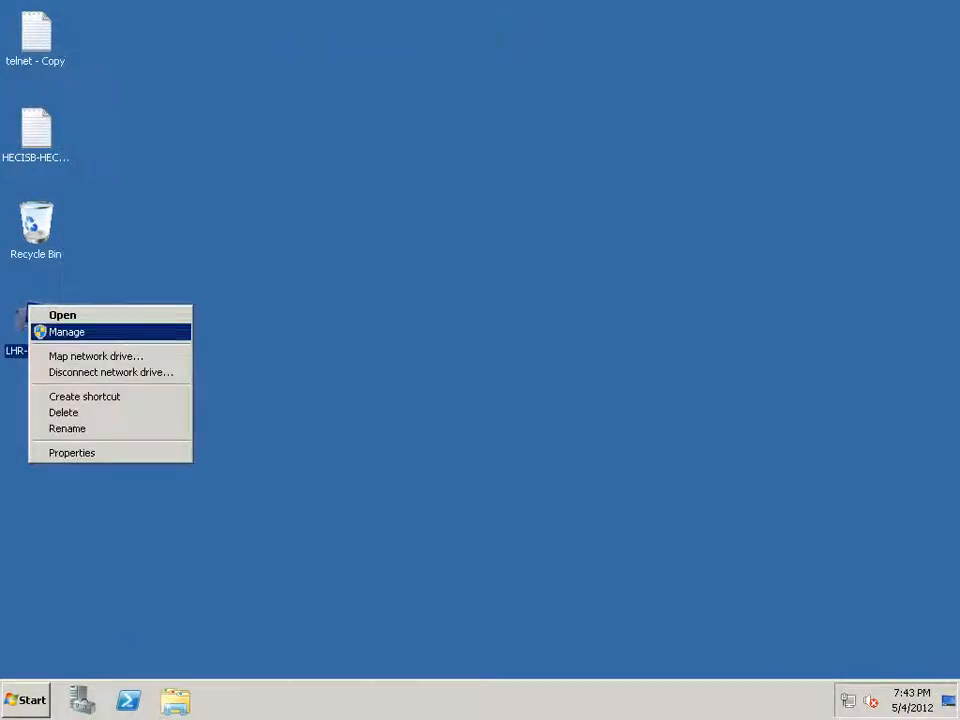
{"action": "left_click", "coordinate": [67, 332]}
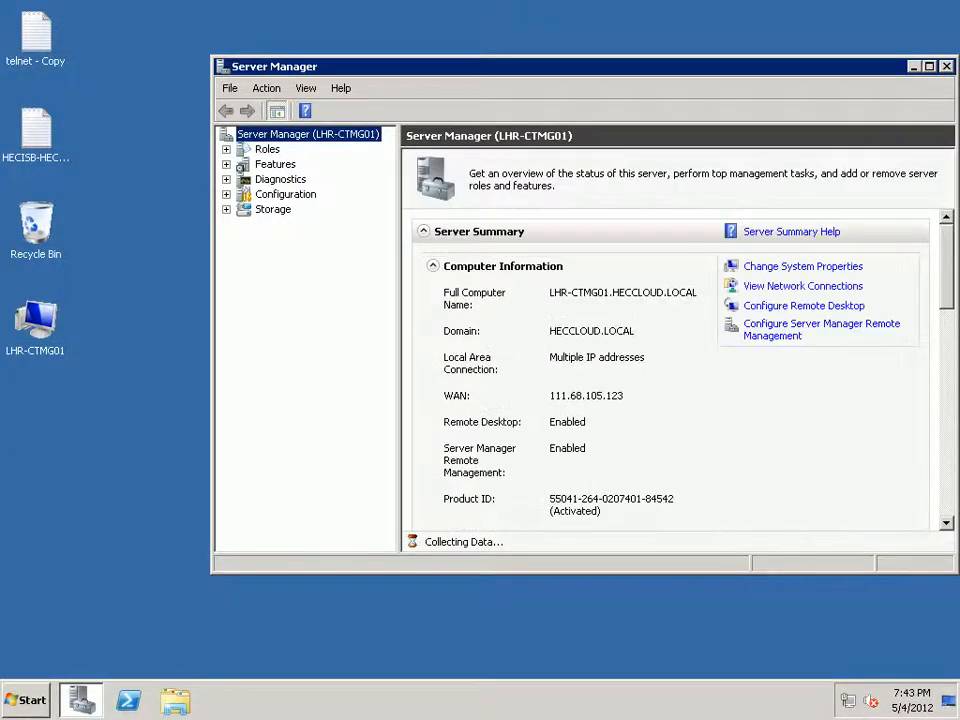
{"action": "left_click", "coordinate": [929, 66]}
{"action": "left_click", "coordinate": [72, 136]}
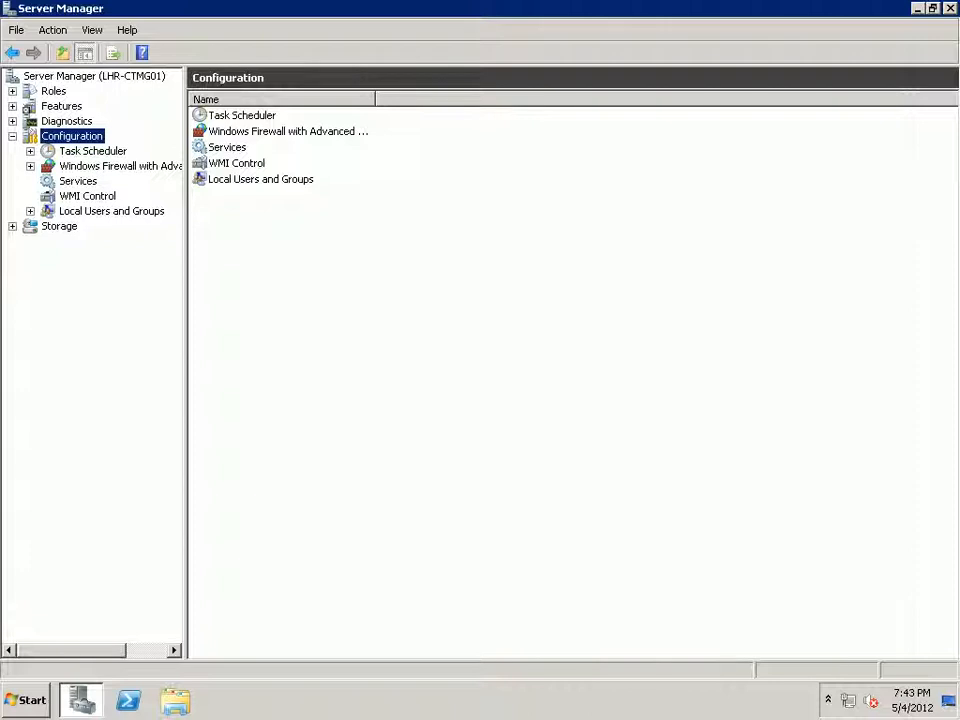
{"action": "double_click", "coordinate": [111, 211]}
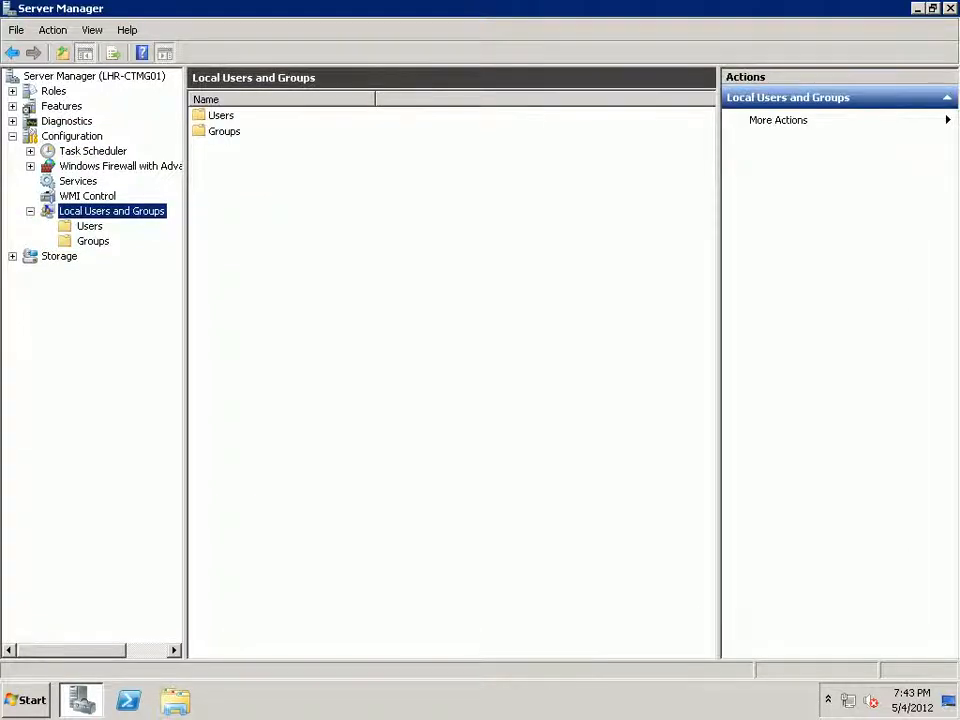
{"action": "left_click", "coordinate": [89, 226]}
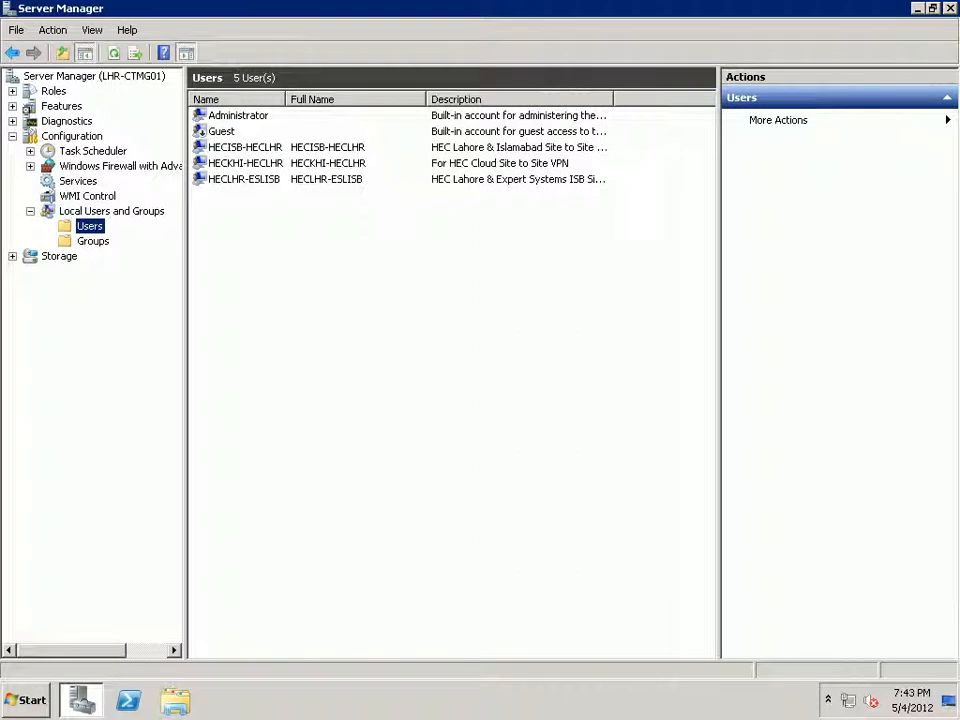
Start a new local user with user name and full name Test-VPN.
{"action": "right_click", "coordinate": [267, 248]}
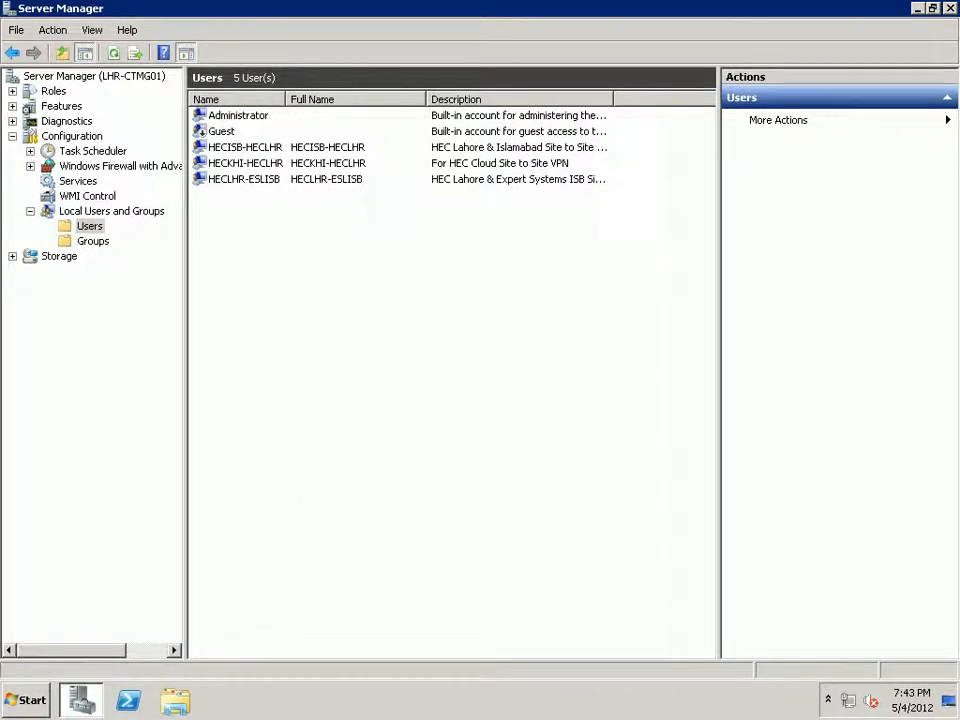
{"action": "left_click", "coordinate": [310, 258]}
{"action": "type", "text": "Te"}
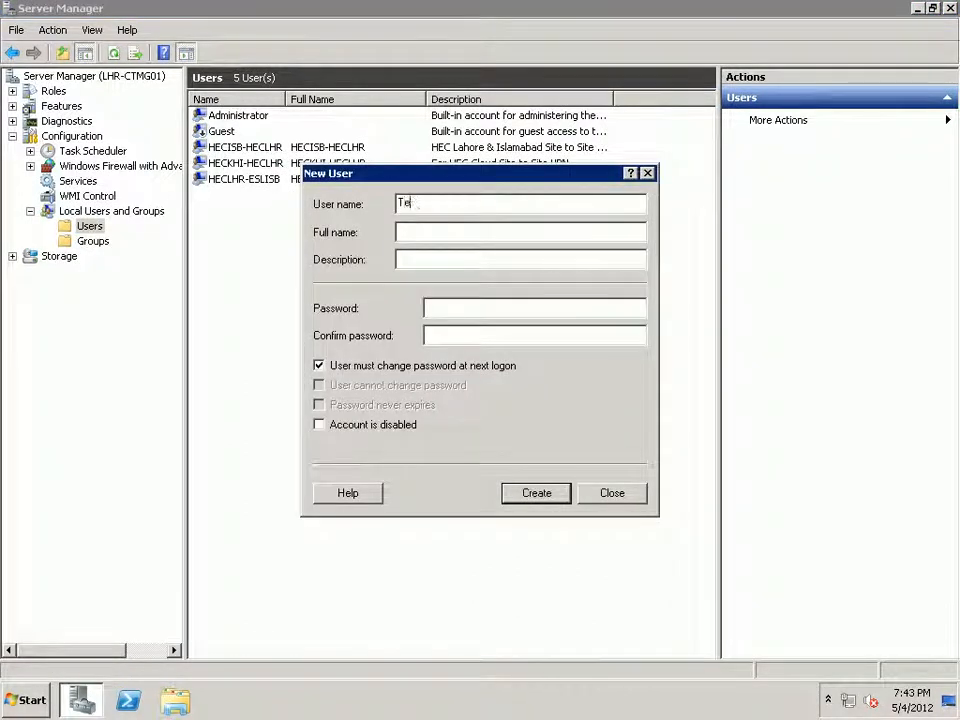
{"action": "type", "text": "st-VPN"}
{"action": "key", "text": "Tab"}
{"action": "left_click_drag", "start_coordinate": [446, 203], "coordinate": [397, 203]}
{"action": "key", "text": "ctrl+c"}
{"action": "key", "text": "Tab"}
{"action": "key", "text": "ctrl+v"}
{"action": "key", "text": "Tab"}
{"action": "key", "text": "Tab"}
Set and confirm the password, clear must-change, enable Password never expires, and create the user.
{"action": "type", "text": "1234"}
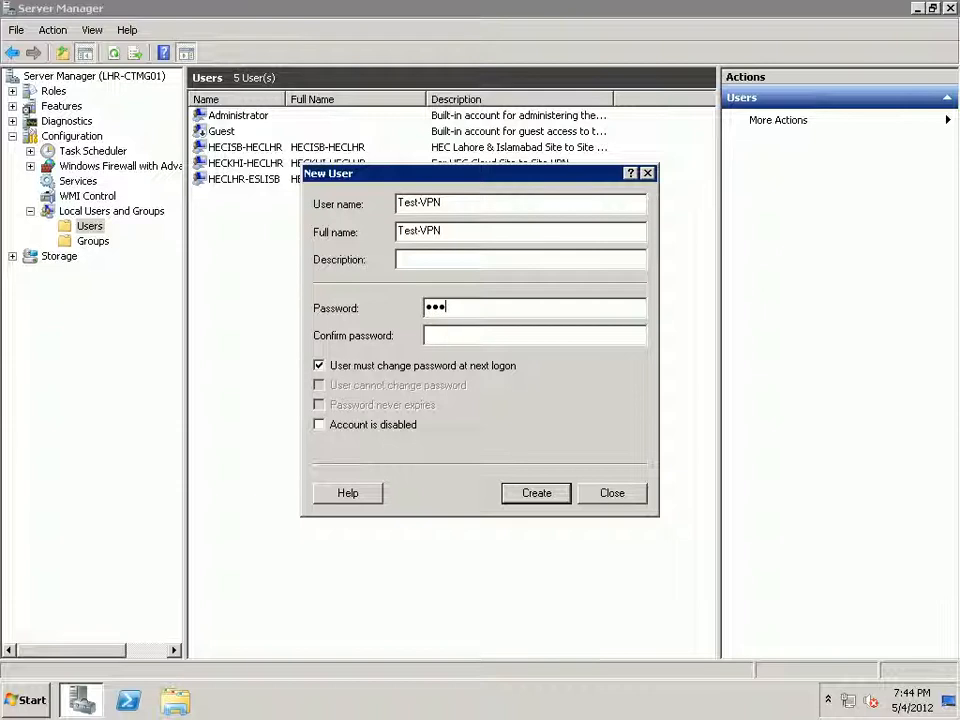
{"action": "type", "text": "567"}
{"action": "key", "text": "Tab"}
{"action": "type", "text": "1234567"}
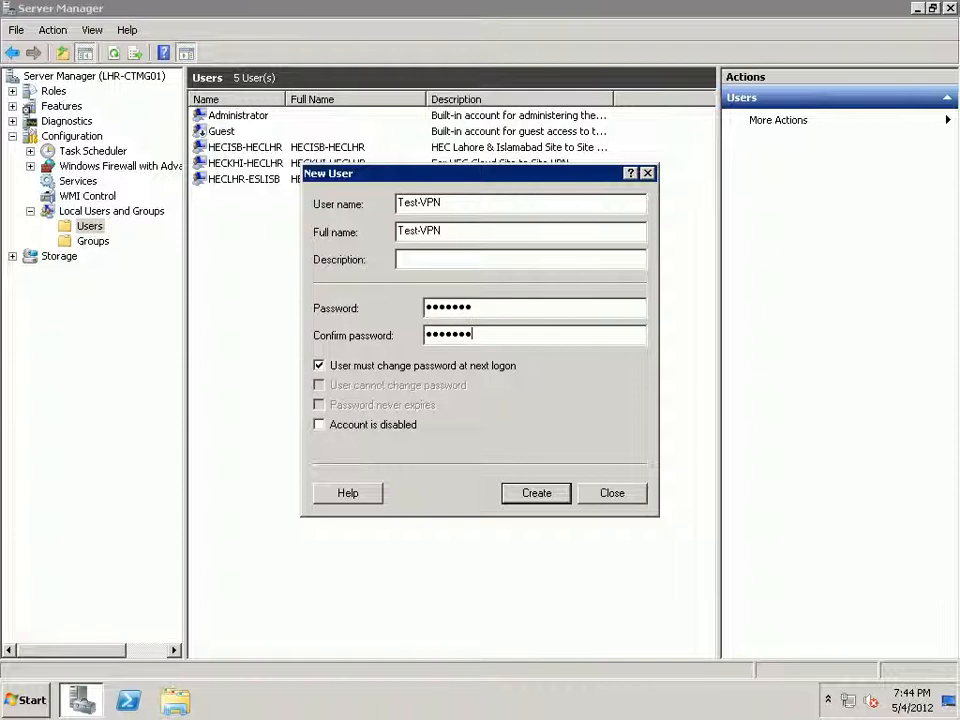
{"action": "key", "text": "Tab"}
{"action": "key", "text": "space"}
{"action": "key", "text": "Tab"}
{"action": "key", "text": "Tab"}
{"action": "key", "text": "space"}
{"action": "key", "text": "Tab"}
{"action": "key", "text": "Tab"}
{"action": "key", "text": "space"}
{"action": "key", "text": "Escape"}
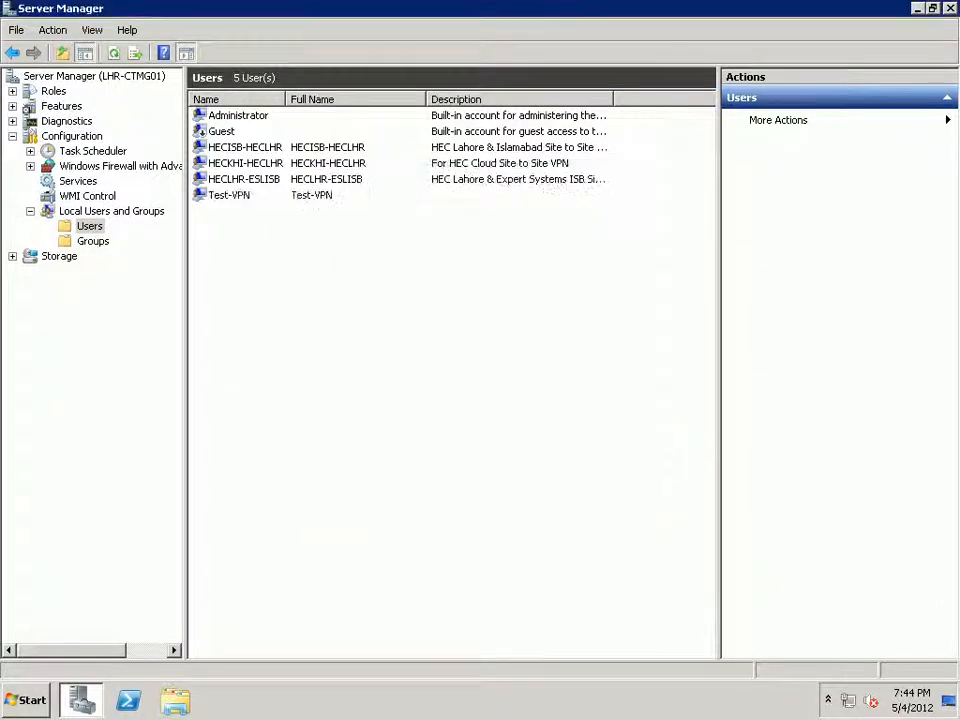
{"action": "left_click", "coordinate": [229, 195]}
Grant the Test-VPN user Allow access dial-in permission on LHR-CTMG01.
{"action": "key", "text": "Return"}
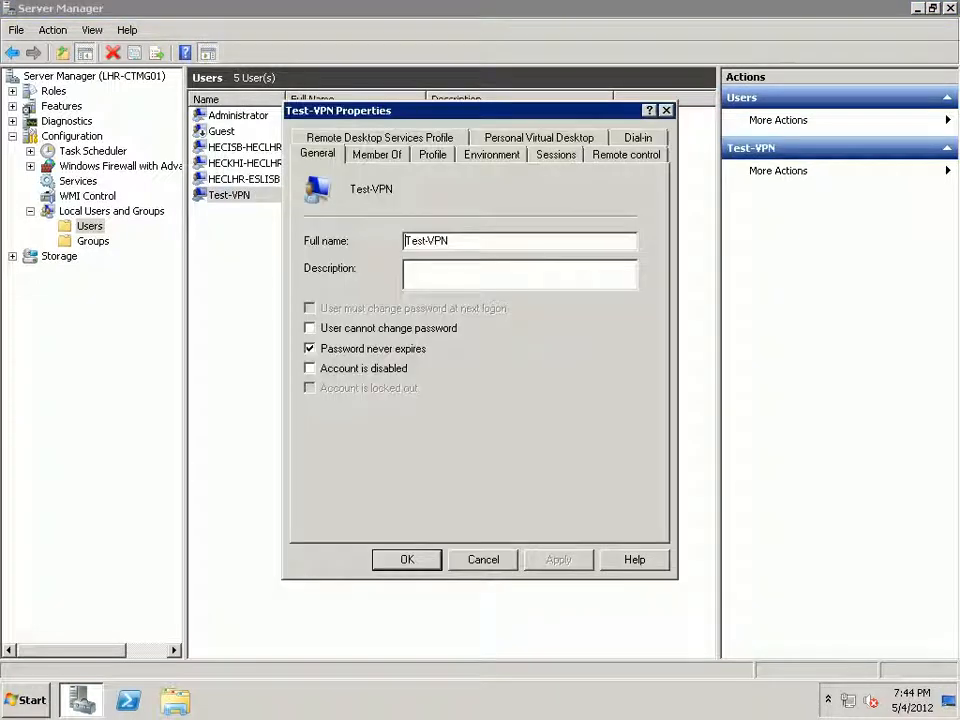
{"action": "key", "text": "ctrl+shift+Tab"}
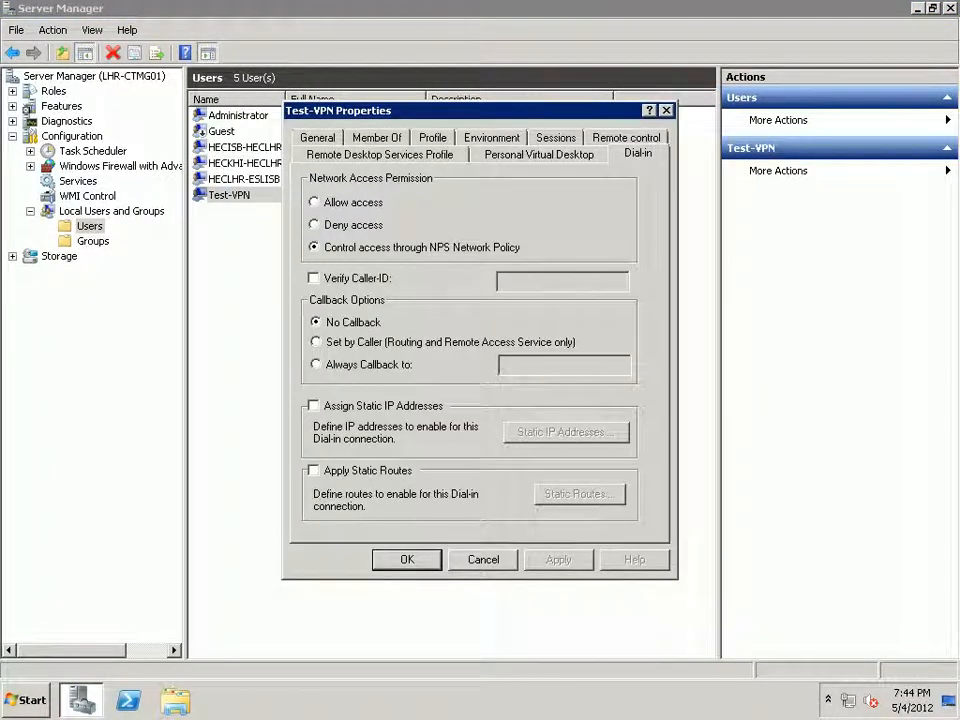
{"action": "key", "text": "alt+w"}
{"action": "key", "text": "alt+a"}
{"action": "key", "text": "Return"}
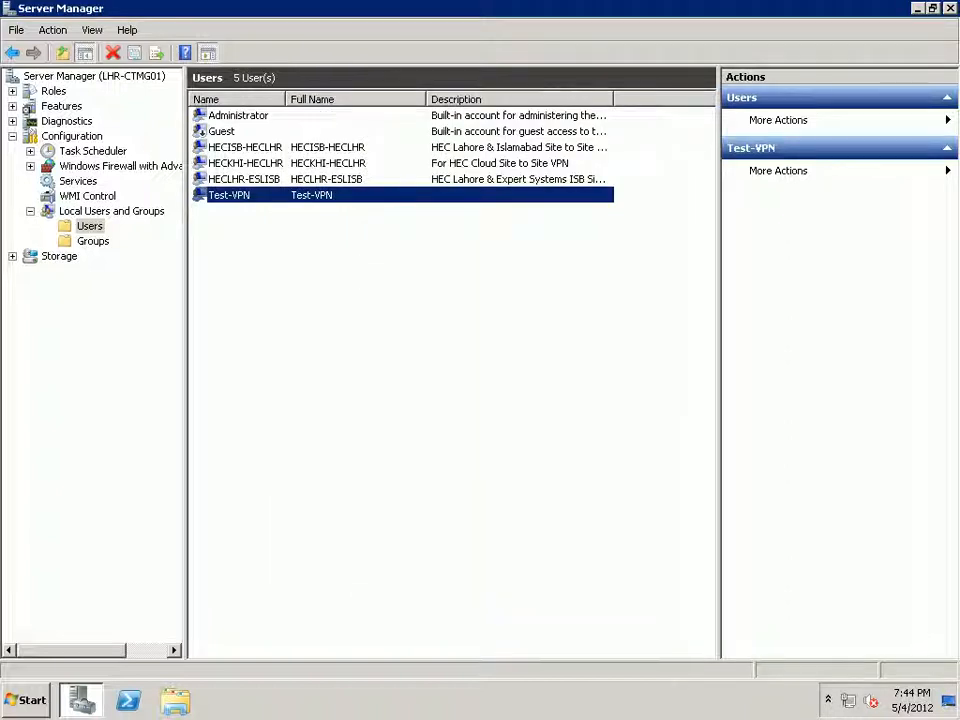
Launch Forefront TMG Management from the Start menu.
{"action": "mouse_move", "coordinate": [480, 1]}
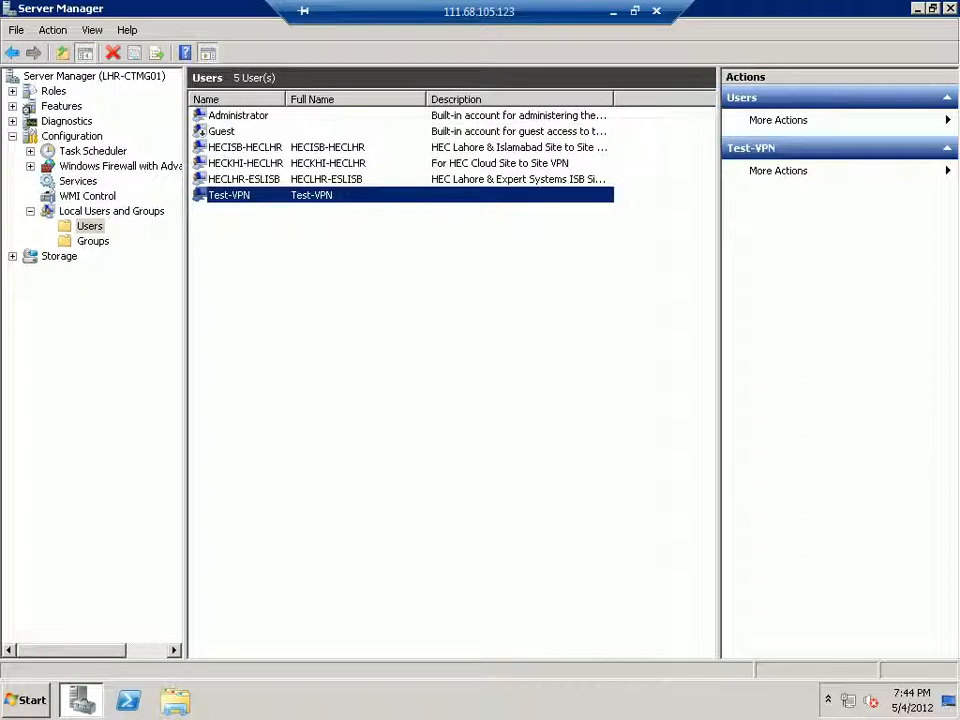
{"action": "left_click", "coordinate": [26, 700]}
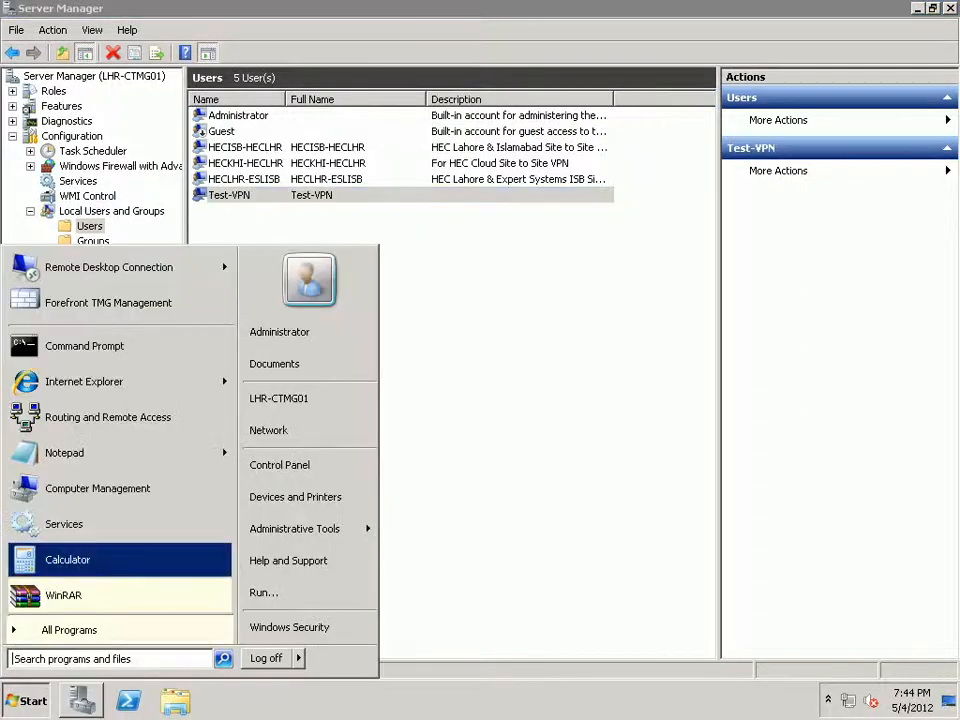
{"action": "left_click", "coordinate": [108, 303]}
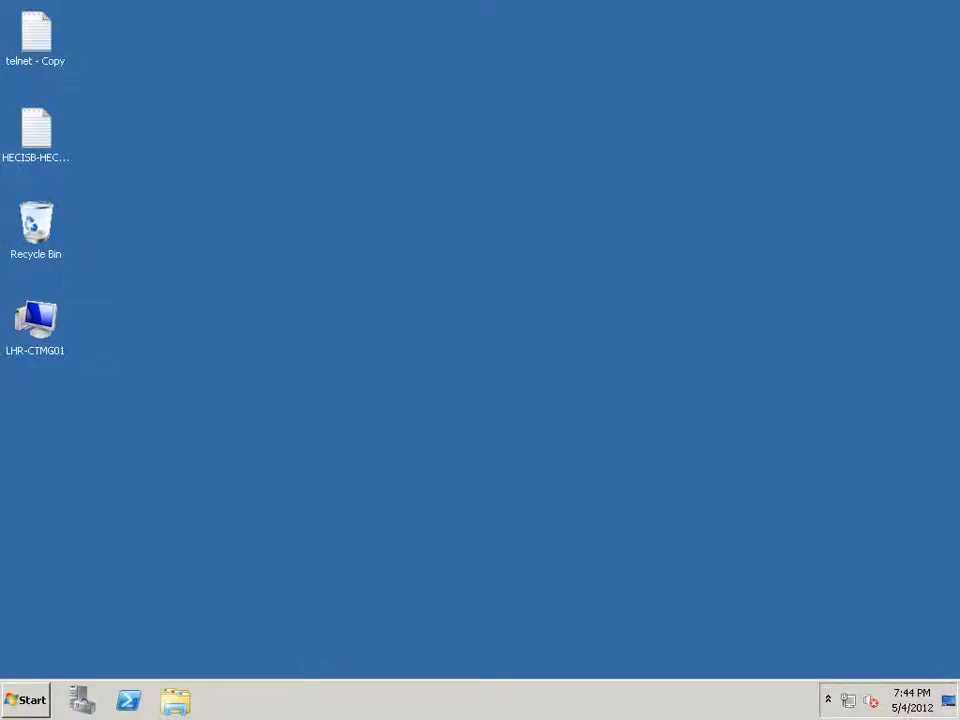
Refresh the remote desktop twice.
{"action": "right_click", "coordinate": [300, 220]}
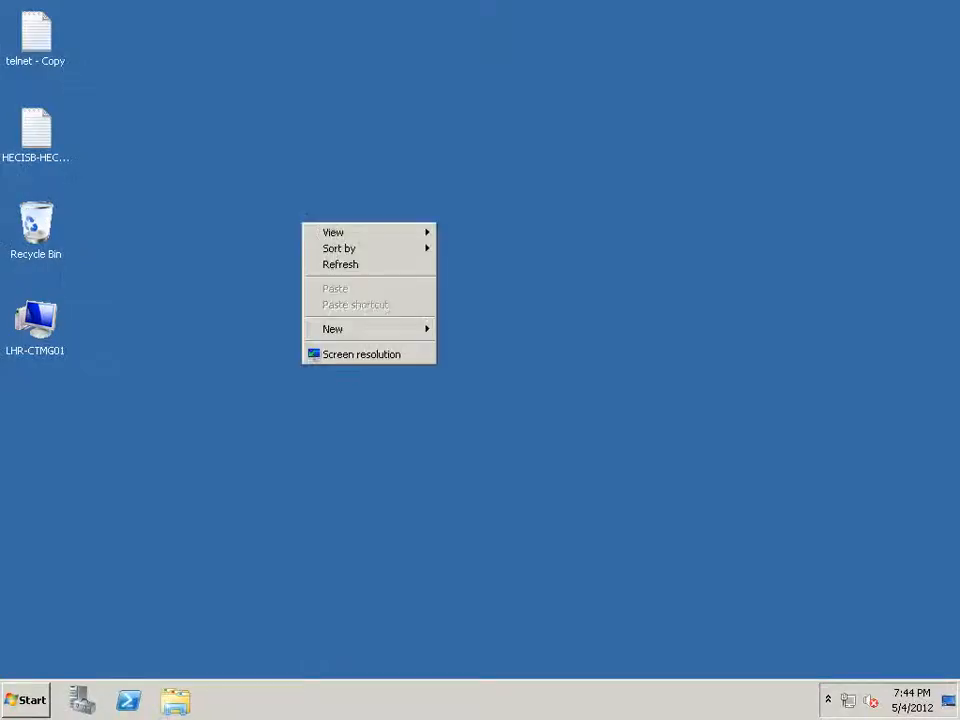
{"action": "left_click", "coordinate": [342, 264]}
{"action": "right_click", "coordinate": [342, 263]}
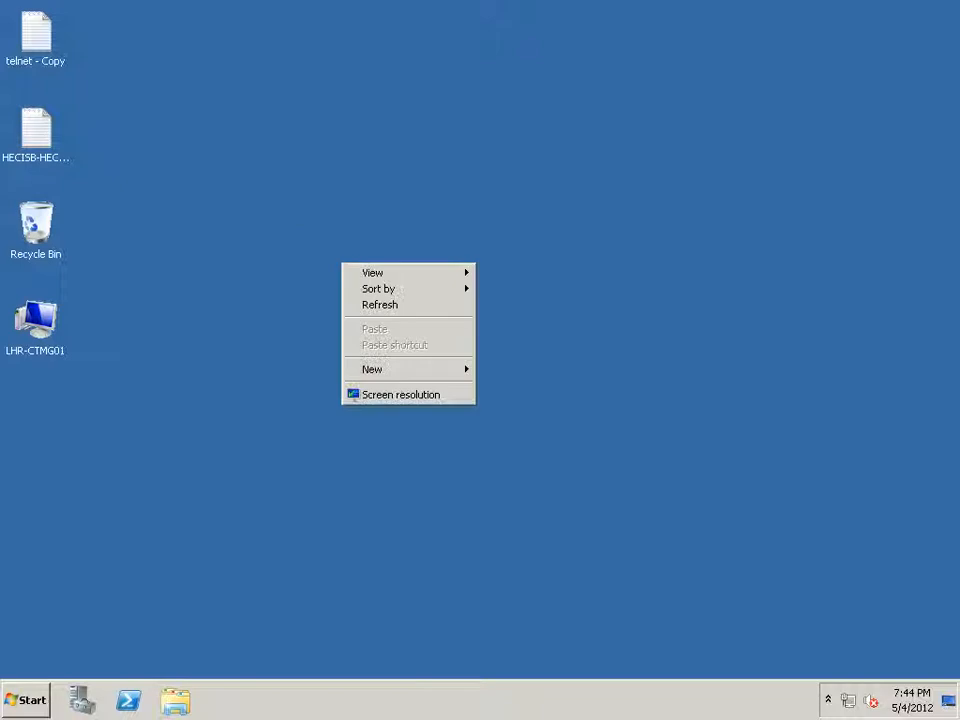
{"action": "left_click", "coordinate": [375, 304]}
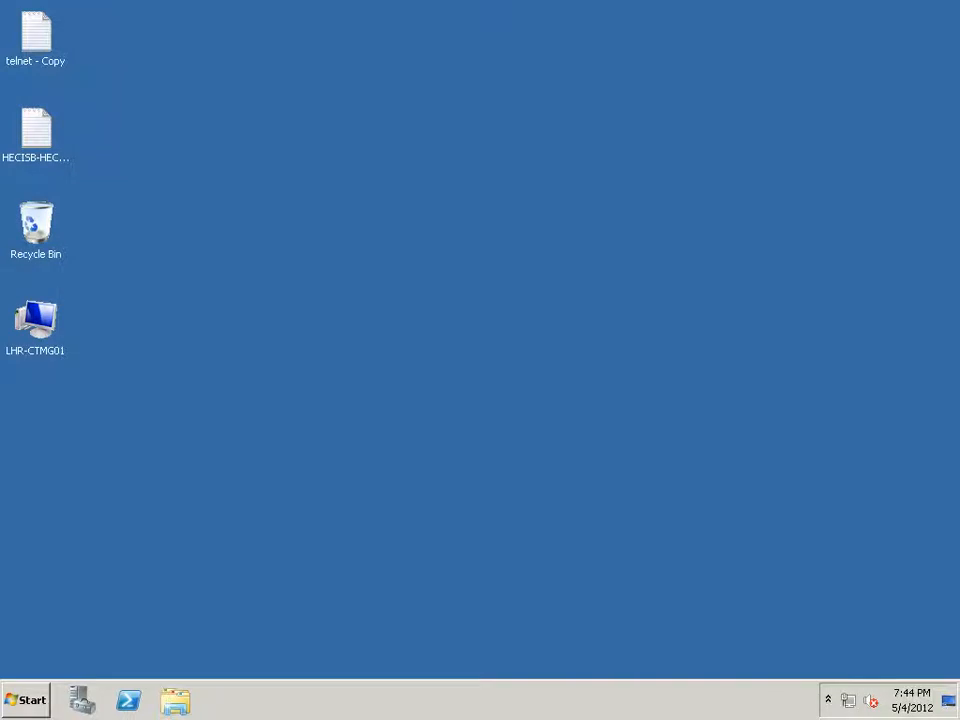
Log off the disconnected user in Task Manager, then close Task Manager.
{"action": "right_click", "coordinate": [380, 702]}
{"action": "left_click", "coordinate": [450, 666]}
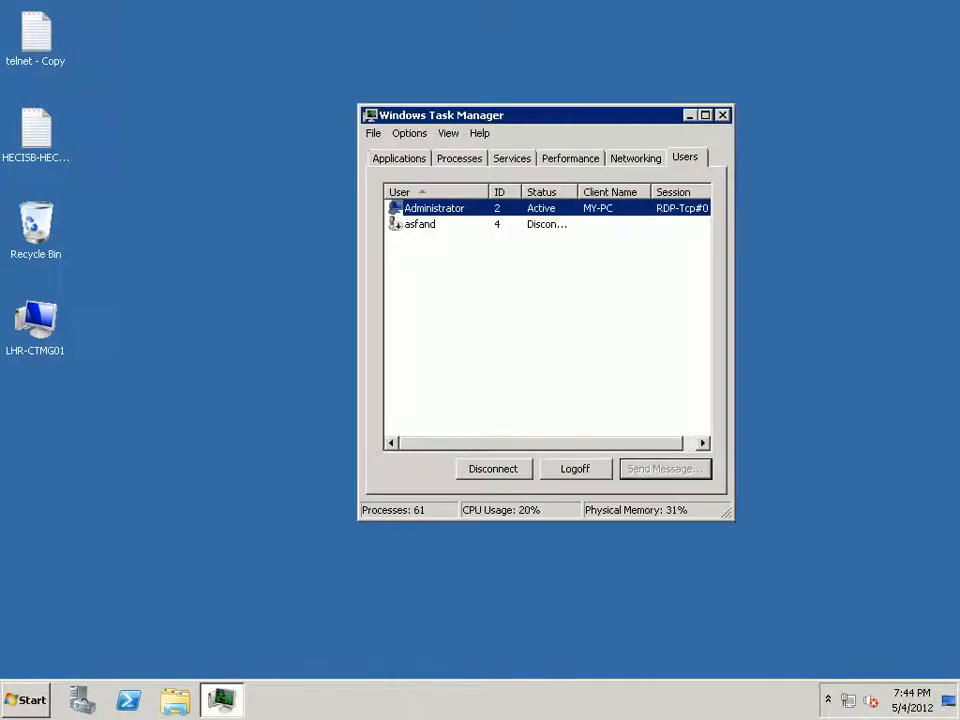
{"action": "left_click", "coordinate": [420, 224]}
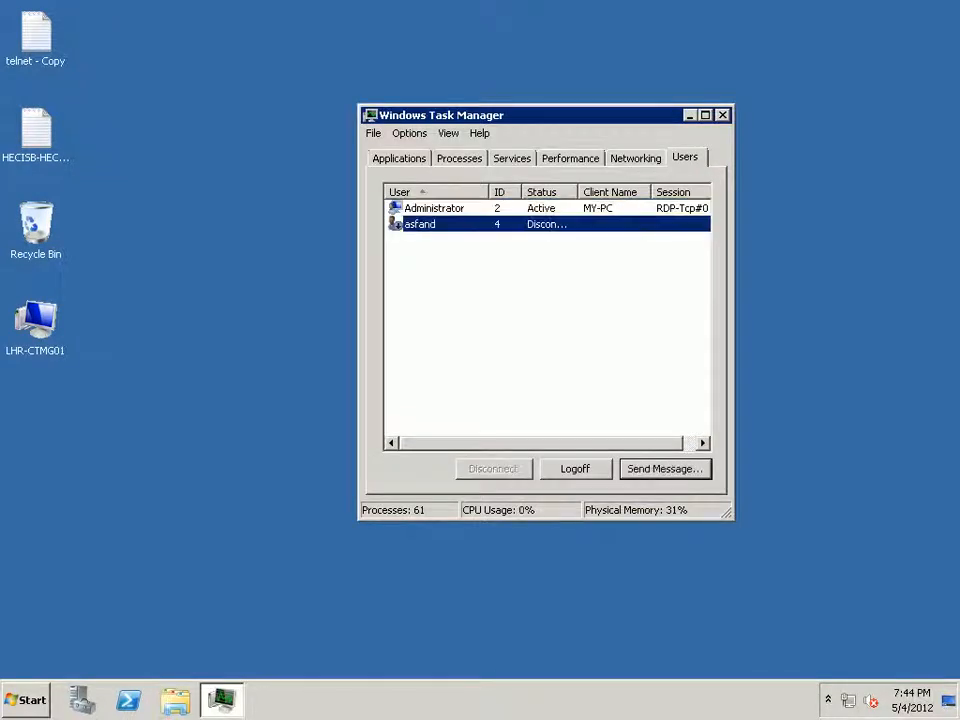
{"action": "left_click", "coordinate": [575, 469]}
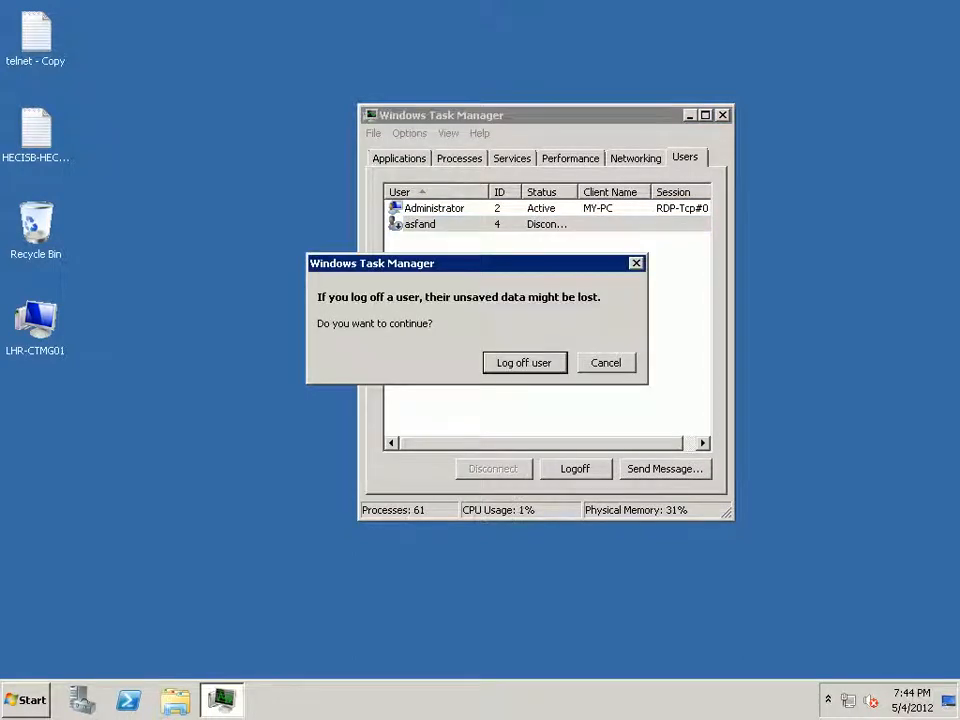
{"action": "key", "text": "Return"}
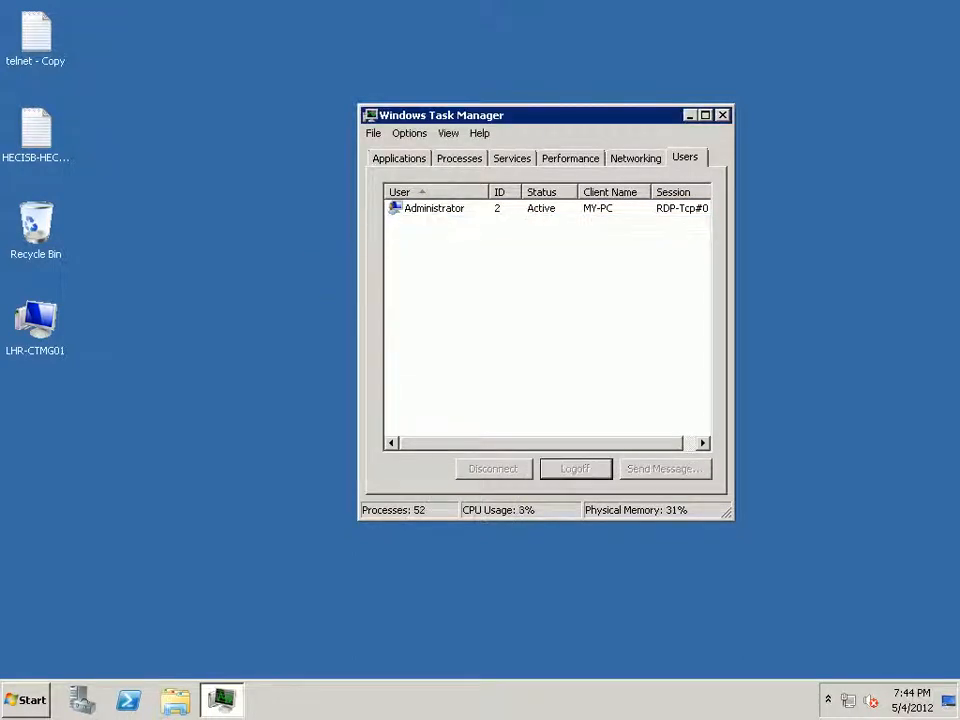
{"action": "key", "text": "alt+F4"}
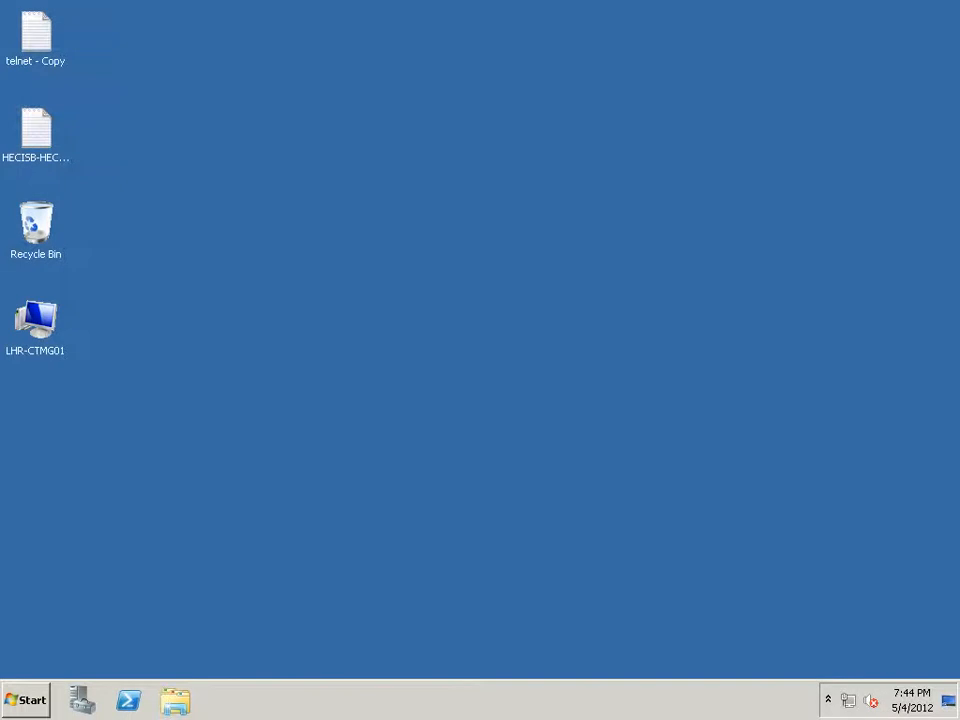
Refresh the desktop again and minimize the Remote Desktop session.
{"action": "key", "text": "super"}
{"action": "left_click", "coordinate": [108, 303]}
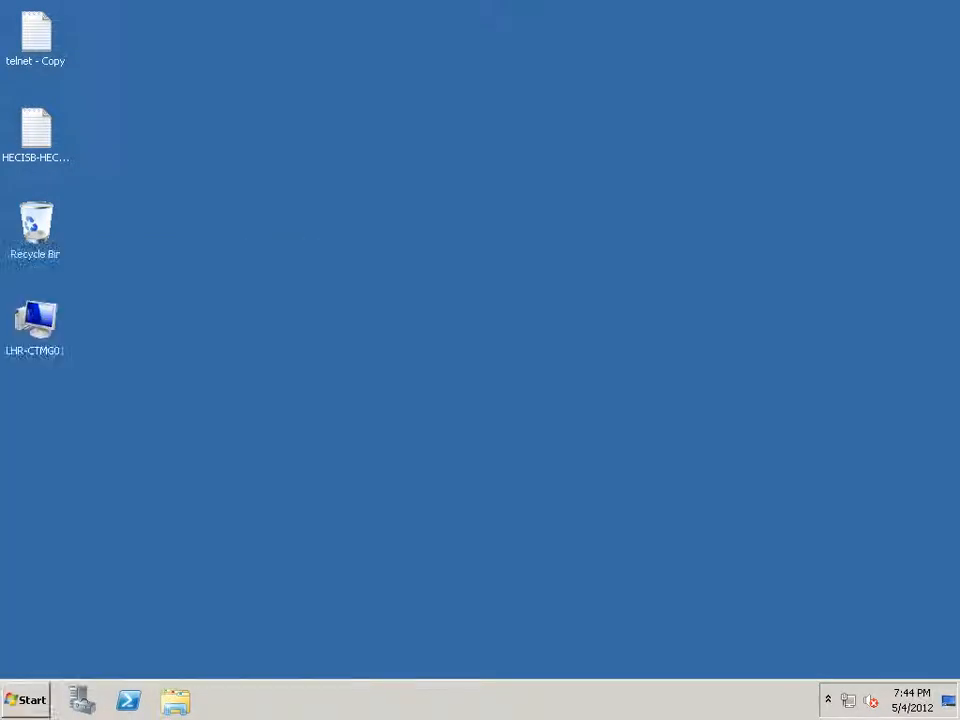
{"action": "right_click", "coordinate": [370, 304]}
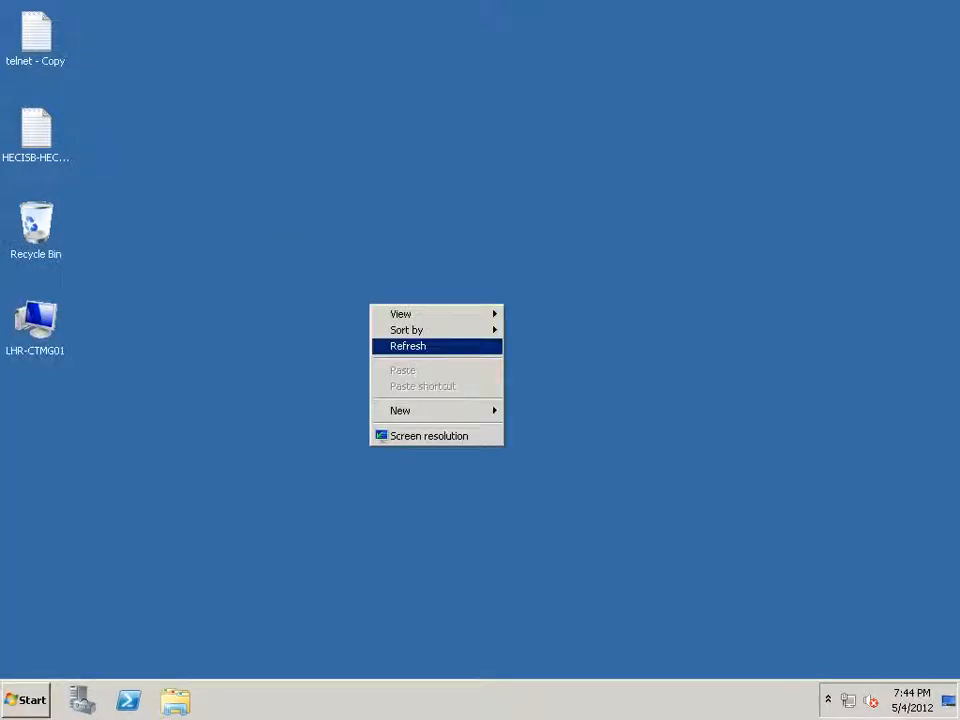
{"action": "left_click", "coordinate": [408, 346]}
{"action": "right_click", "coordinate": [406, 335]}
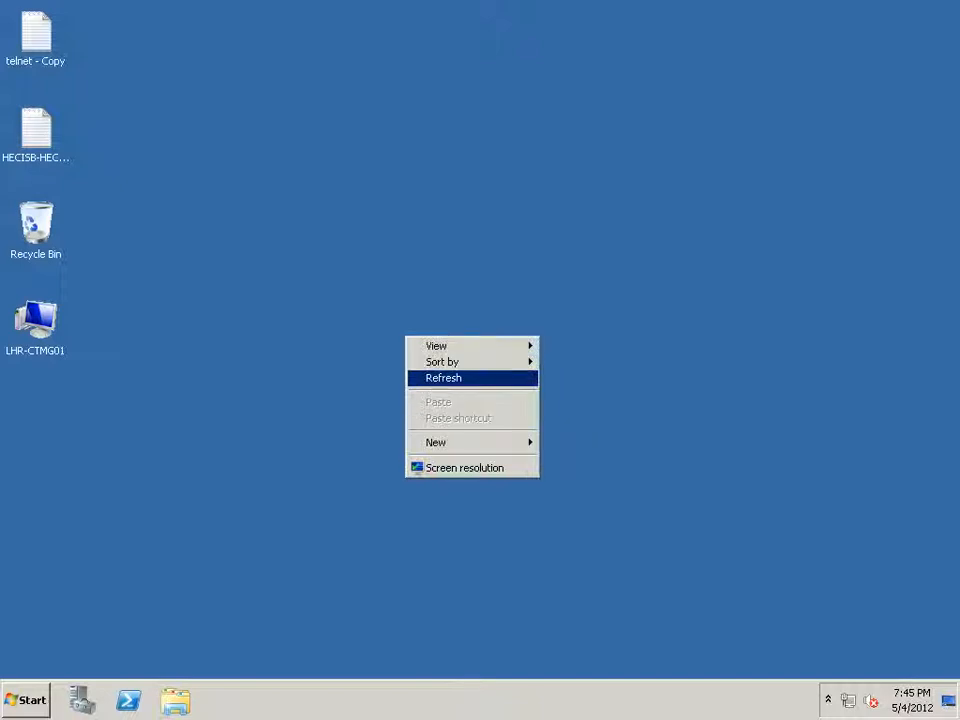
{"action": "left_click", "coordinate": [441, 378]}
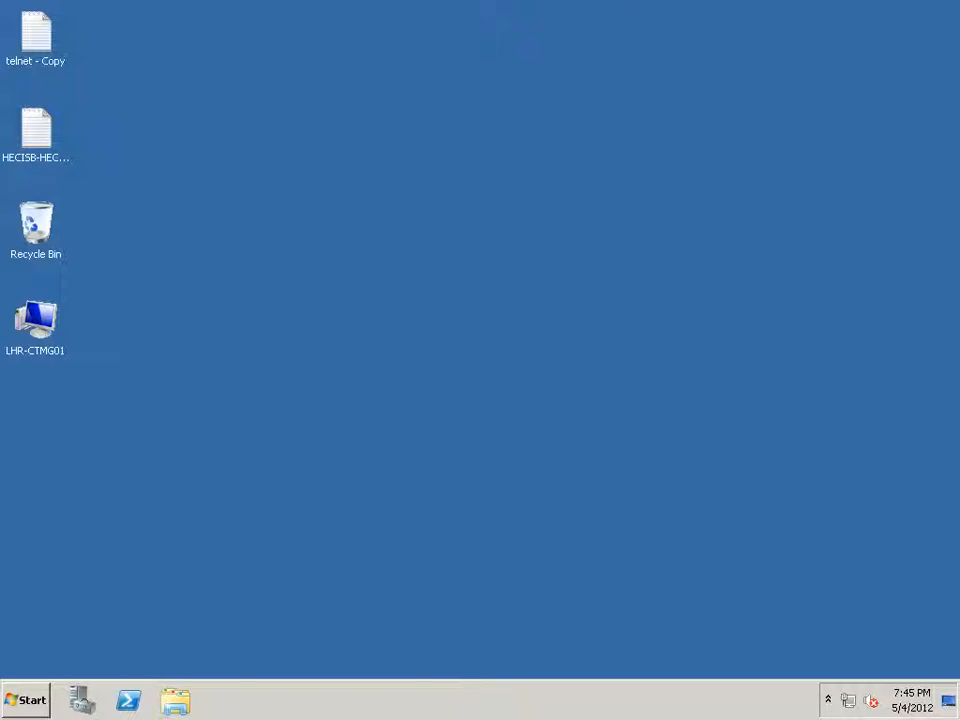
{"action": "left_click", "coordinate": [613, 10]}
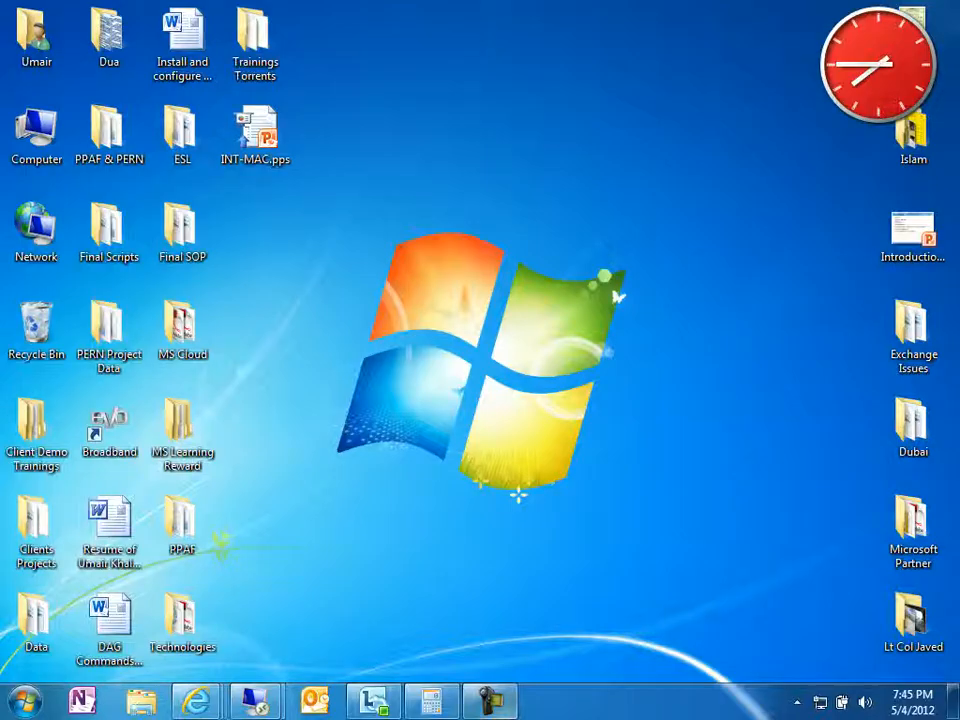
Set Test-VPN's Dial-in permission to Allow access, apply it, and close Server Manager.
{"action": "left_click", "coordinate": [490, 701]}
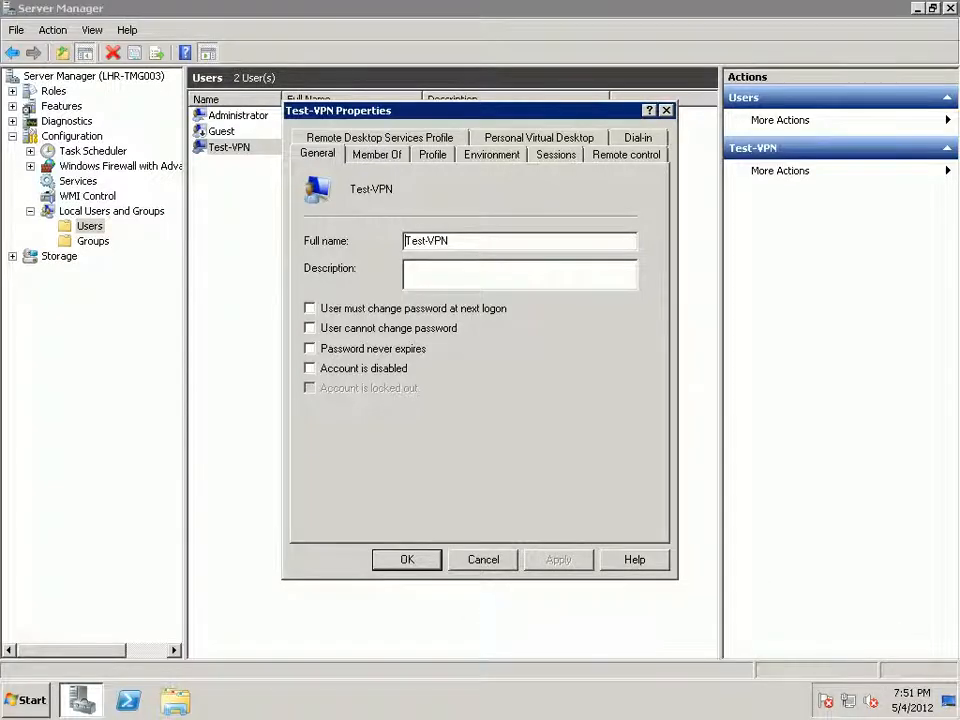
{"action": "left_click", "coordinate": [638, 138]}
{"action": "left_click", "coordinate": [315, 202]}
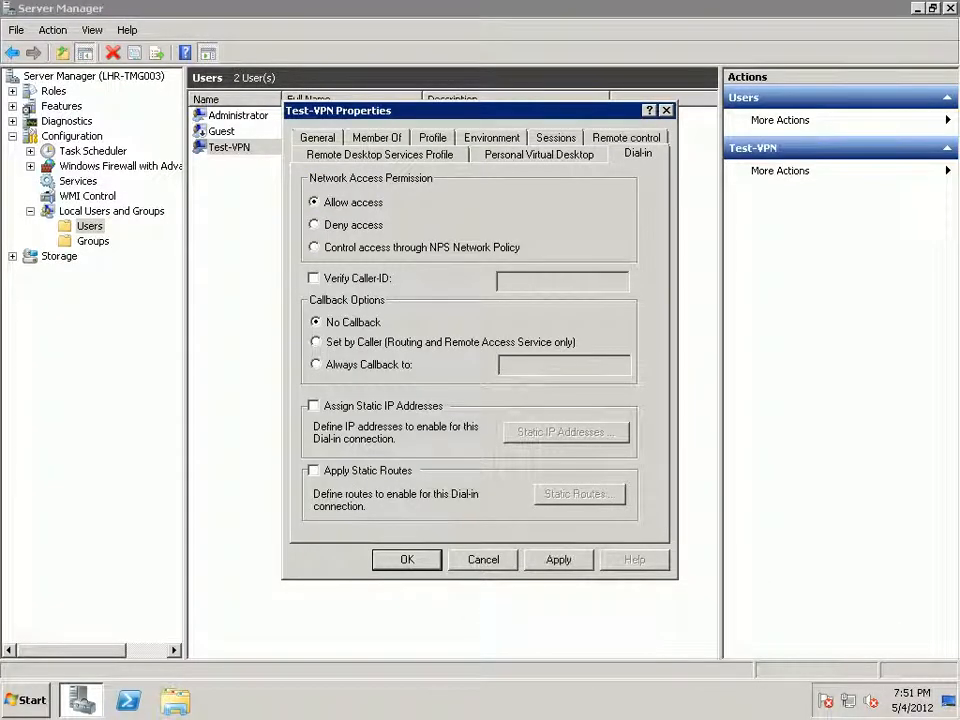
{"action": "left_click", "coordinate": [558, 560]}
{"action": "left_click", "coordinate": [407, 560]}
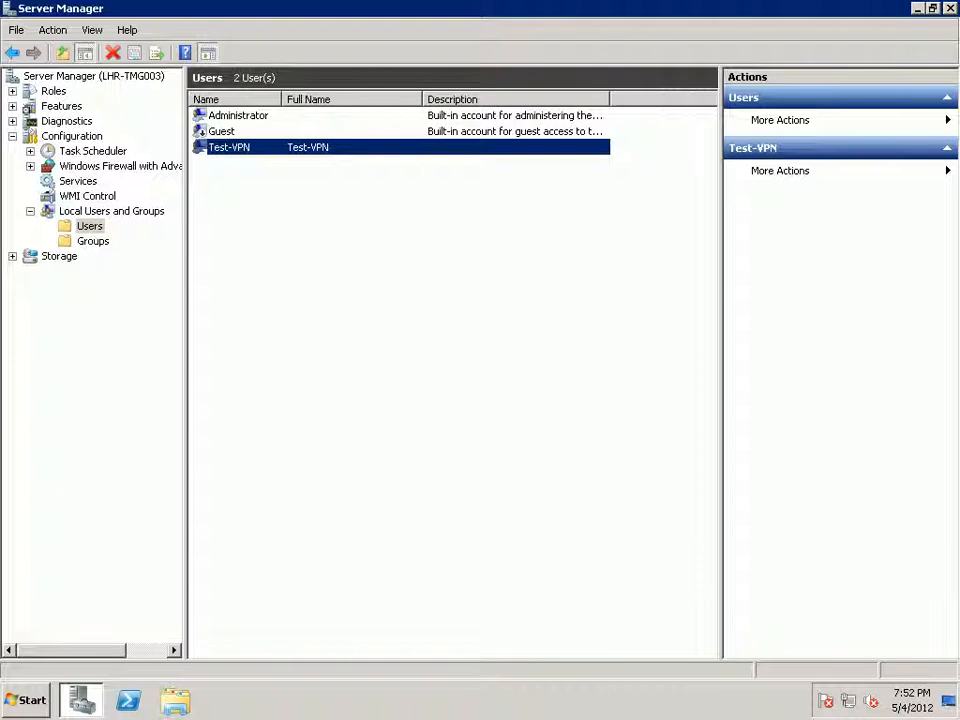
{"action": "left_click", "coordinate": [950, 8]}
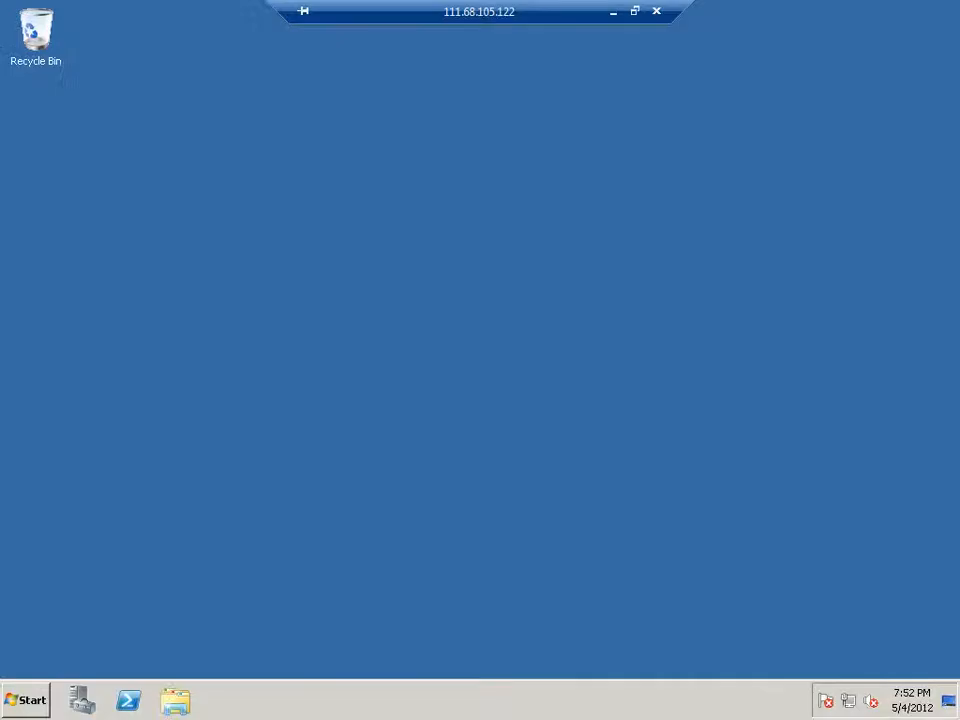
Launch Forefront TMG Management from the Start menu, approving the administrator prompt.
{"action": "left_click", "coordinate": [26, 700]}
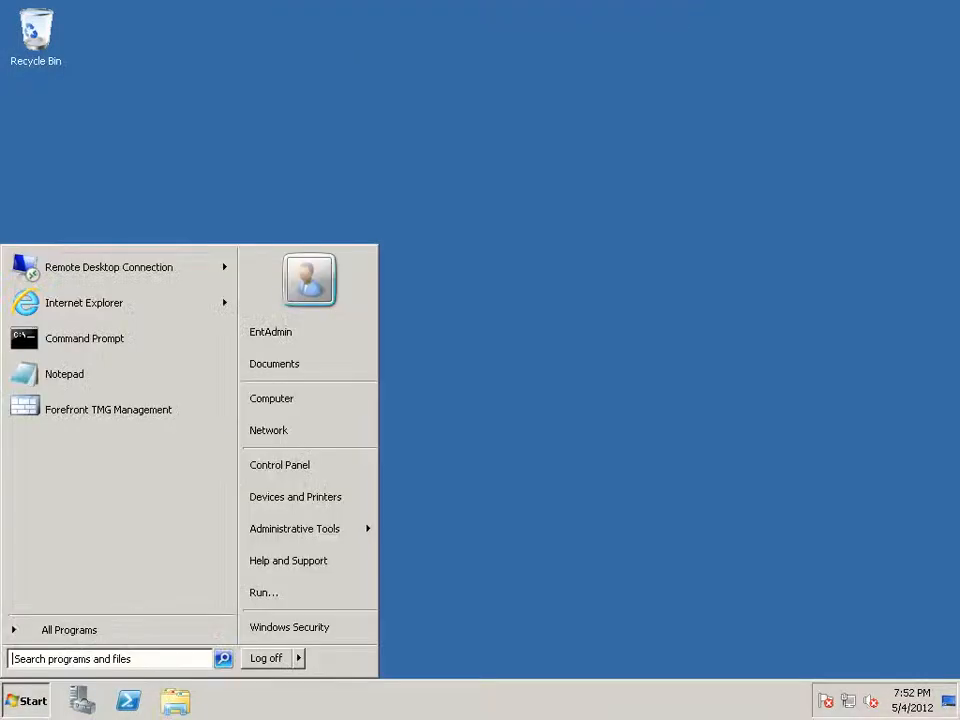
{"action": "left_click", "coordinate": [108, 410]}
{"action": "left_click", "coordinate": [289, 479]}
{"action": "right_click", "coordinate": [583, 138]}
{"action": "left_click", "coordinate": [621, 181]}
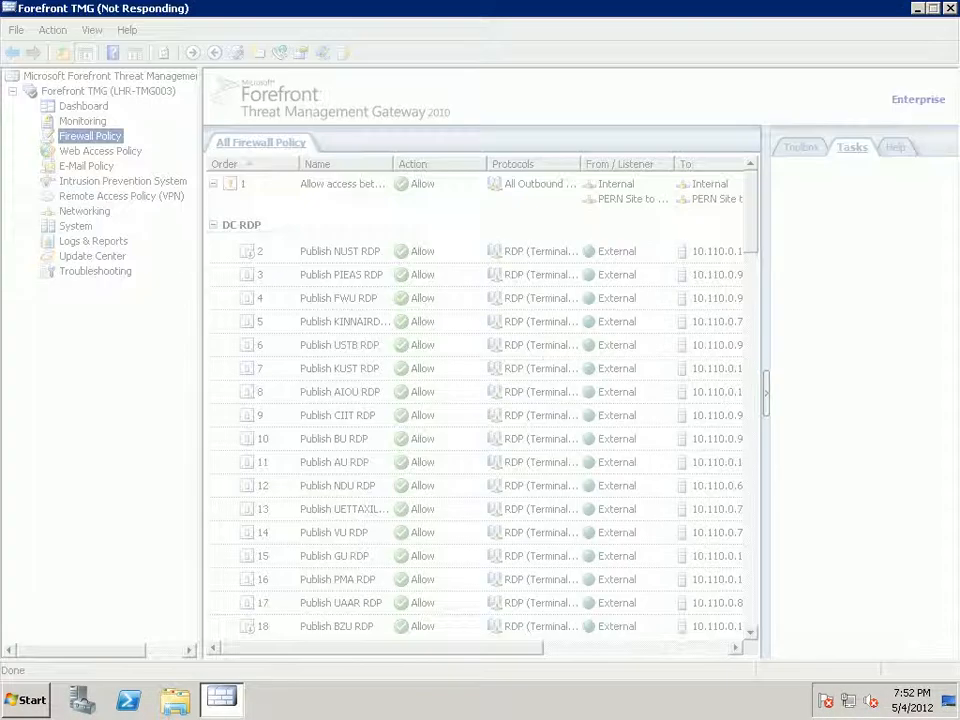
Start a new VPN site-to-site connection from Remote Access Policy (VPN) Remote Sites.
{"action": "left_click", "coordinate": [121, 196]}
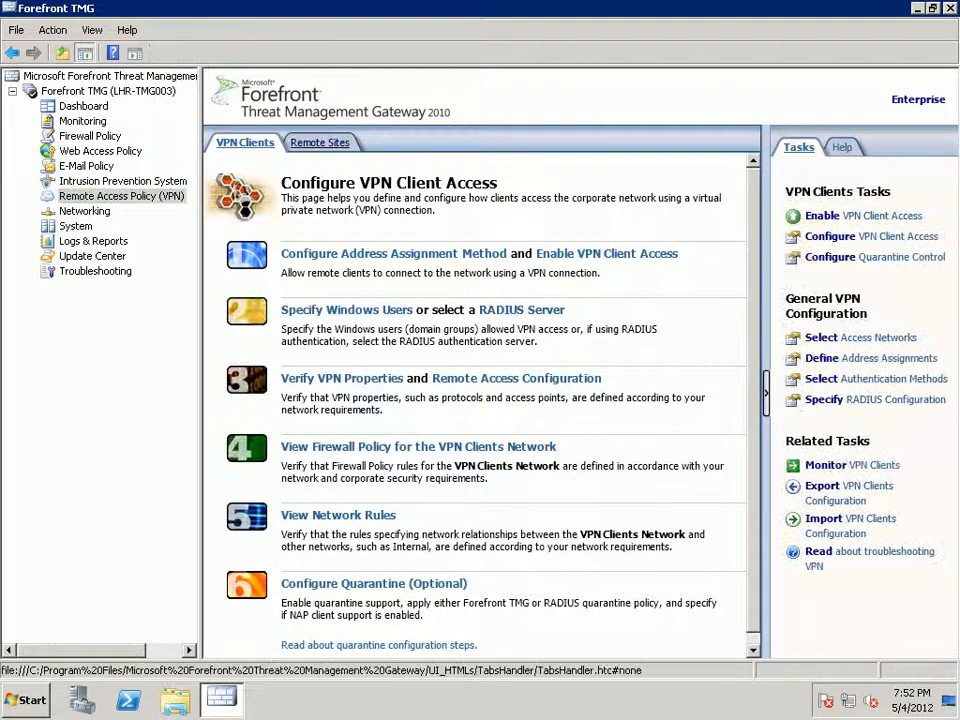
{"action": "left_click", "coordinate": [318, 142]}
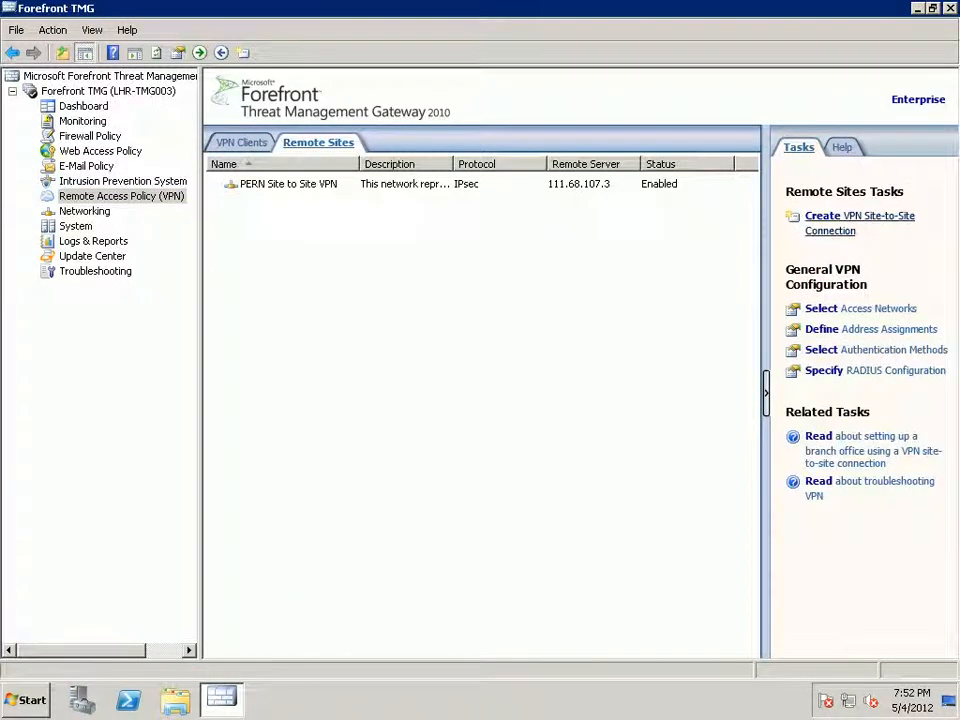
{"action": "left_click", "coordinate": [859, 216]}
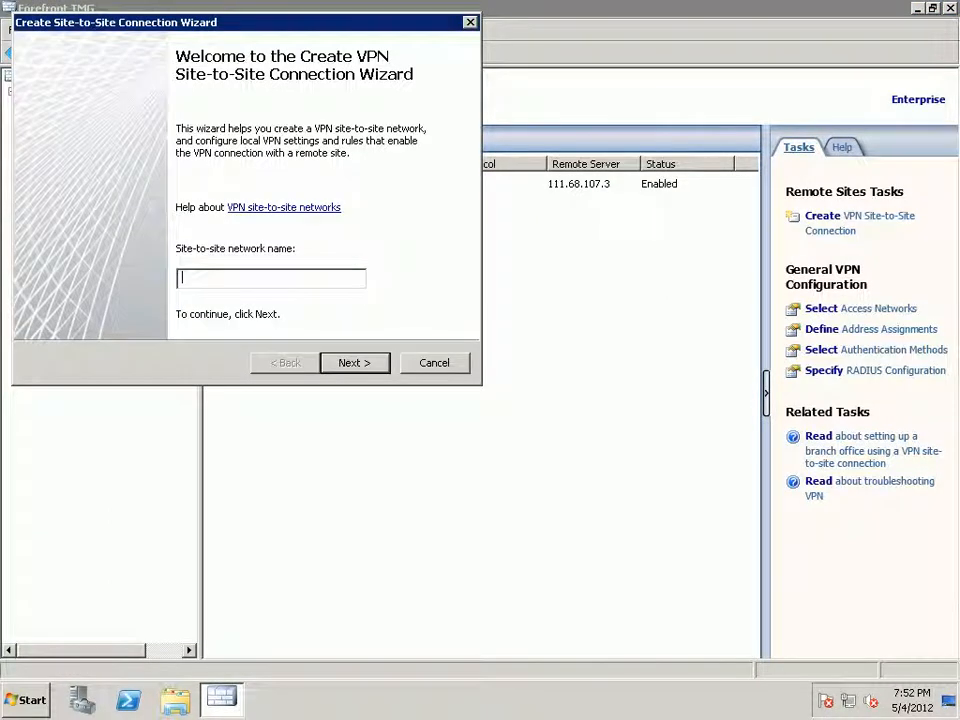
Name the network Test-VPN, select PPTP, and acknowledge the matching user account warning.
{"action": "type", "text": "Test-VPN"}
{"action": "key", "text": "Return"}
{"action": "key", "text": "Down"}
{"action": "key", "text": "Down"}
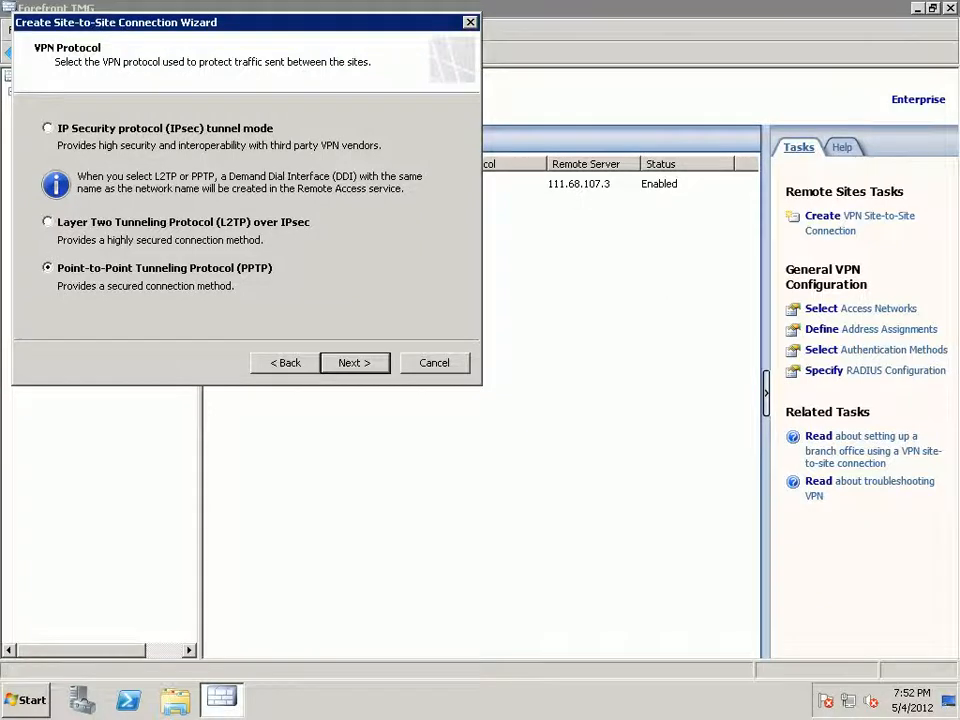
{"action": "key", "text": "Return"}
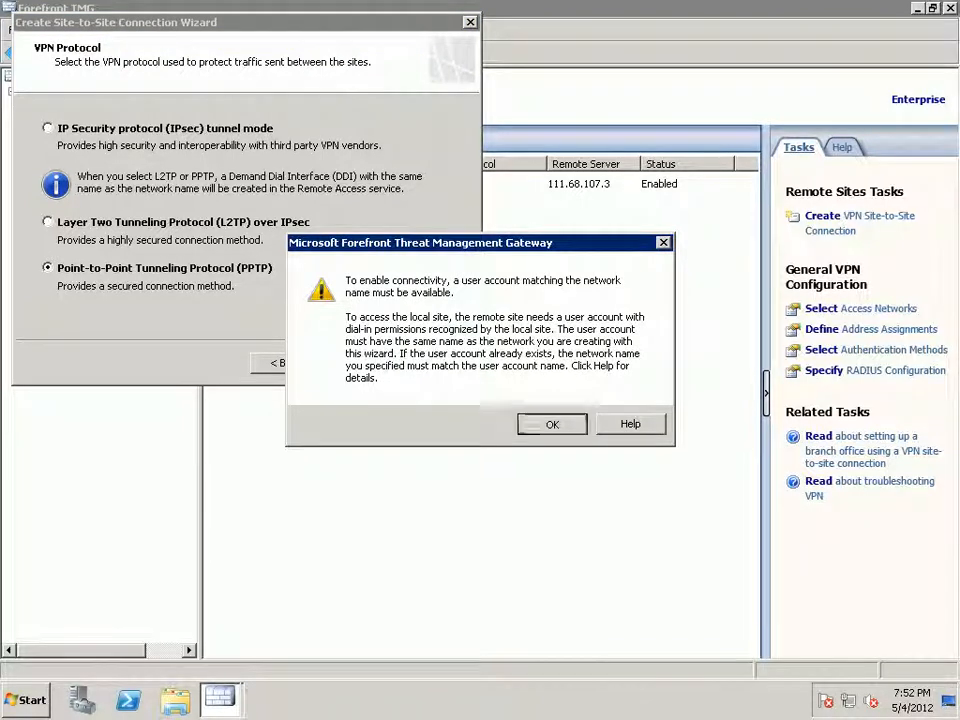
{"action": "key", "text": "Return"}
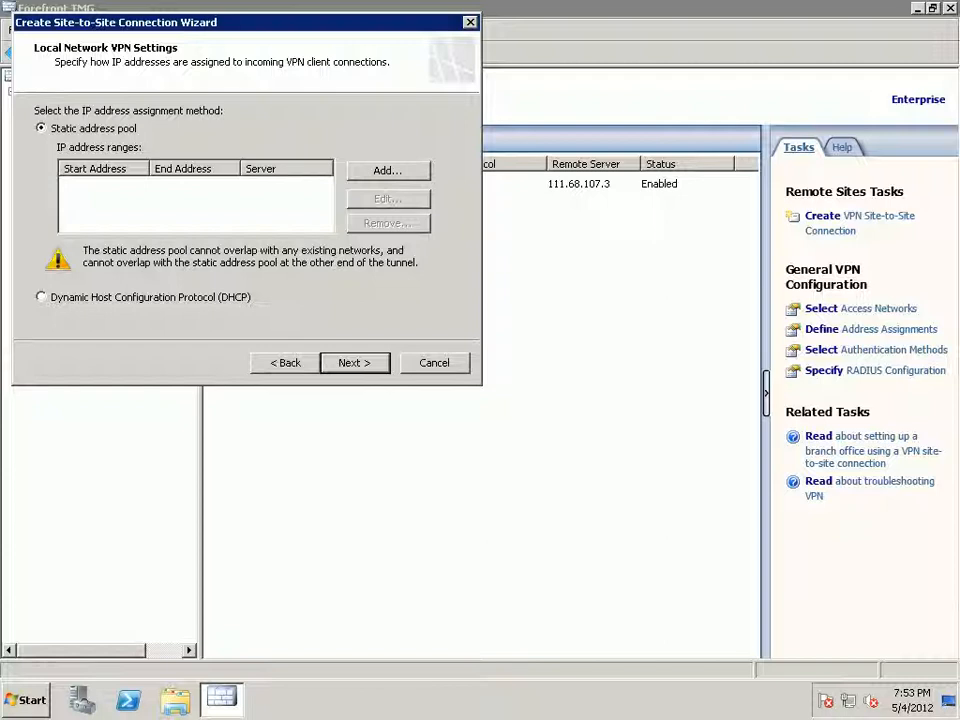
Choose a static address pool and add a range for server LHR-TMG003.
{"action": "left_click", "coordinate": [41, 297]}
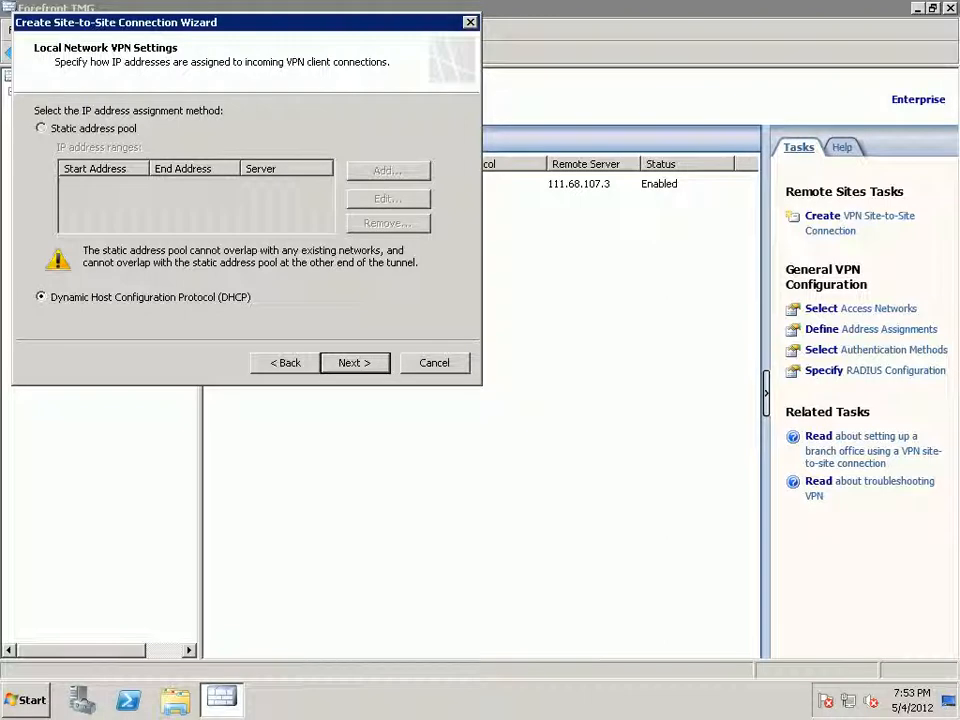
{"action": "left_click", "coordinate": [41, 128]}
{"action": "left_click", "coordinate": [388, 171]}
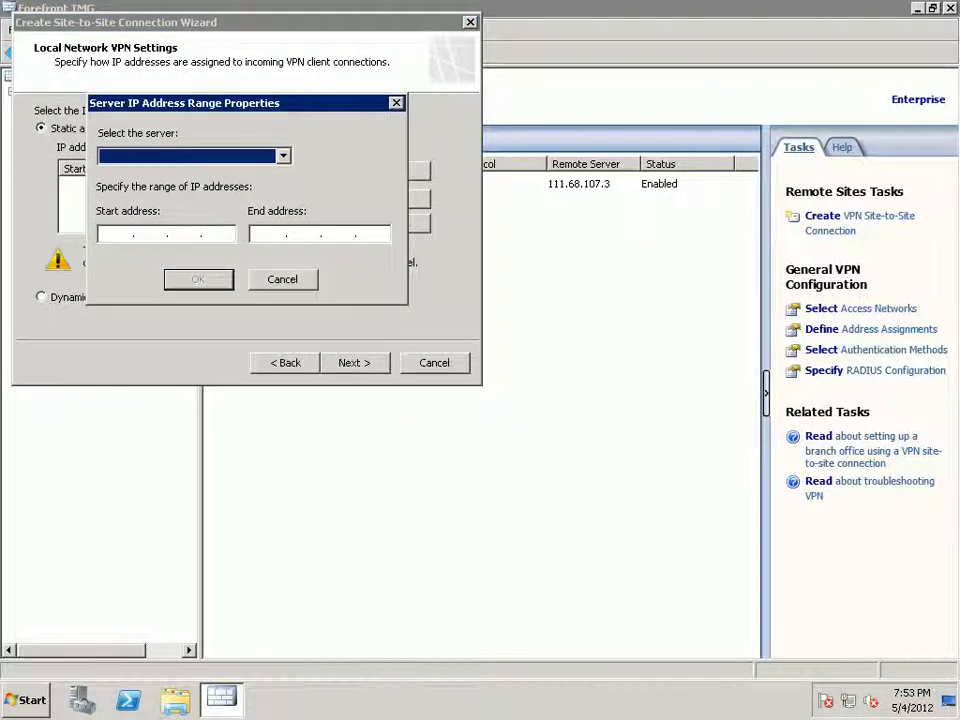
{"action": "left_click", "coordinate": [283, 156]}
{"action": "left_click", "coordinate": [180, 173]}
Enter the pool range 10.110.0.101 to 10.110.0.254 and confirm it.
{"action": "left_click", "coordinate": [117, 234]}
{"action": "type", "text": "10 . "}
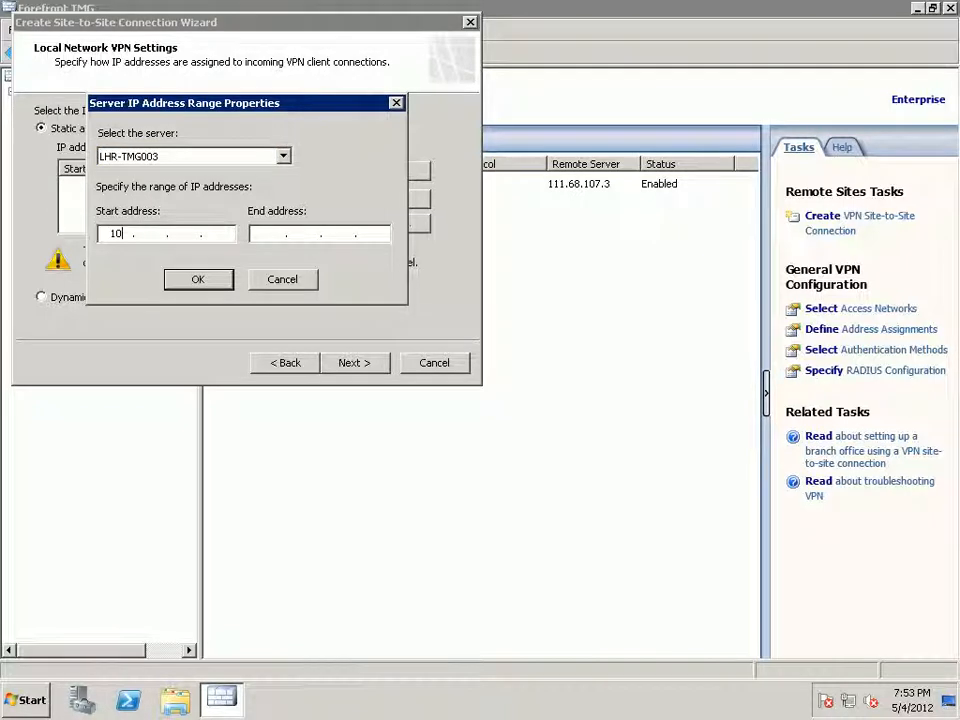
{"action": "type", "text": "110"}
{"action": "key", "text": "Left"}
{"action": "key", "text": "Left"}
{"action": "key", "text": "Right"}
{"action": "type", "text": "0 . 101"}
{"action": "key", "text": "Tab"}
{"action": "type", "text": "10 . 110 ."}
{"action": "key", "text": "BackSpace"}
{"action": "type", "text": "0 . 200"}
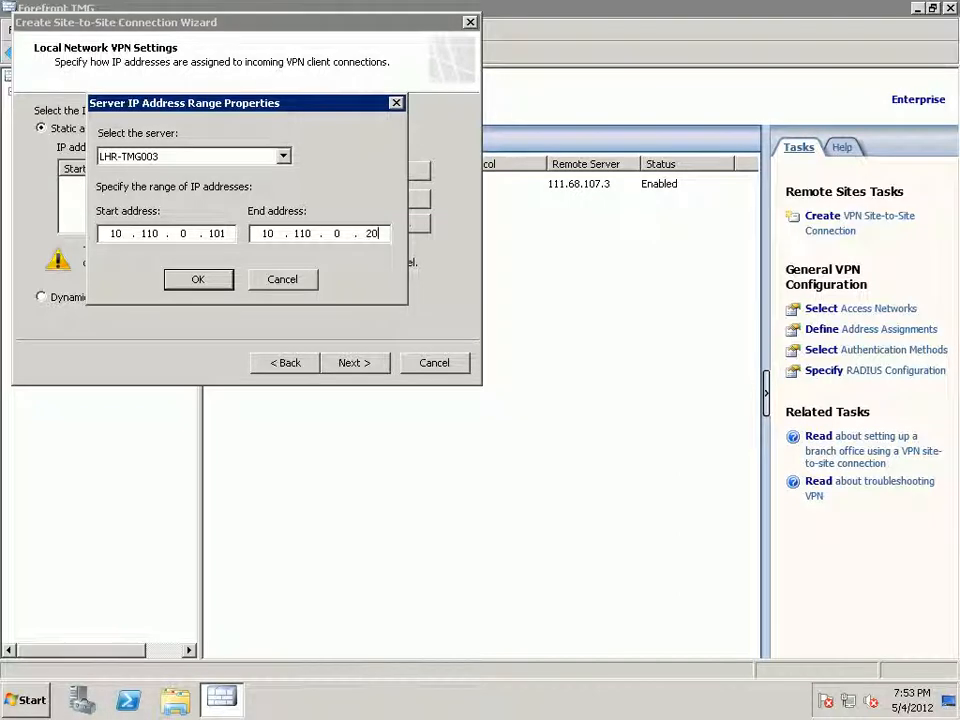
{"action": "key", "text": "BackSpace"}
{"action": "key", "text": "BackSpace"}
{"action": "type", "text": "54"}
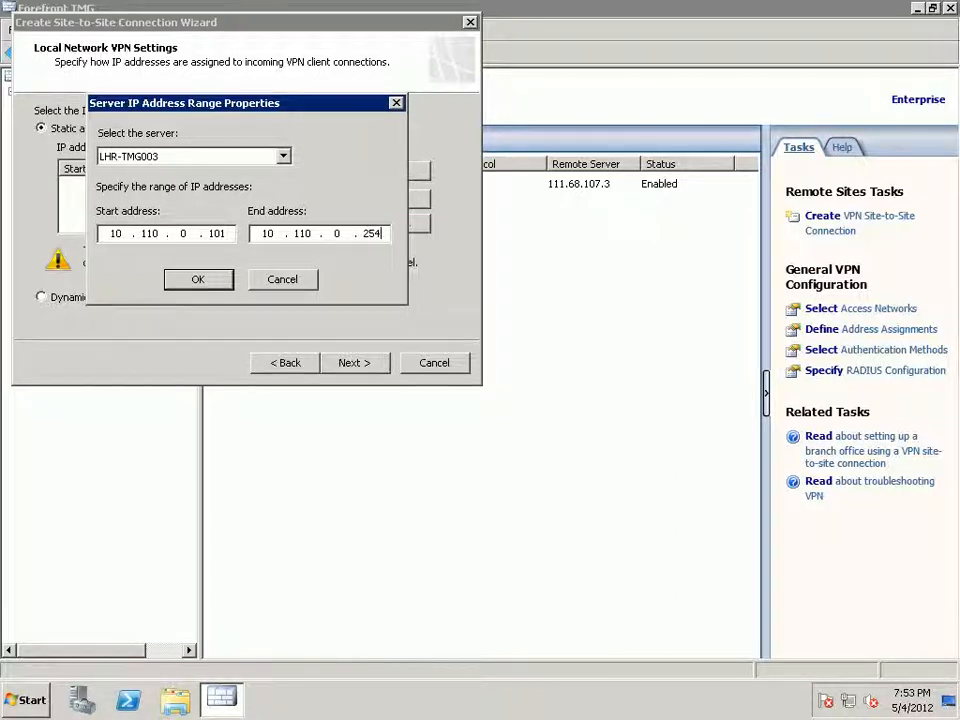
{"action": "key", "text": "Return"}
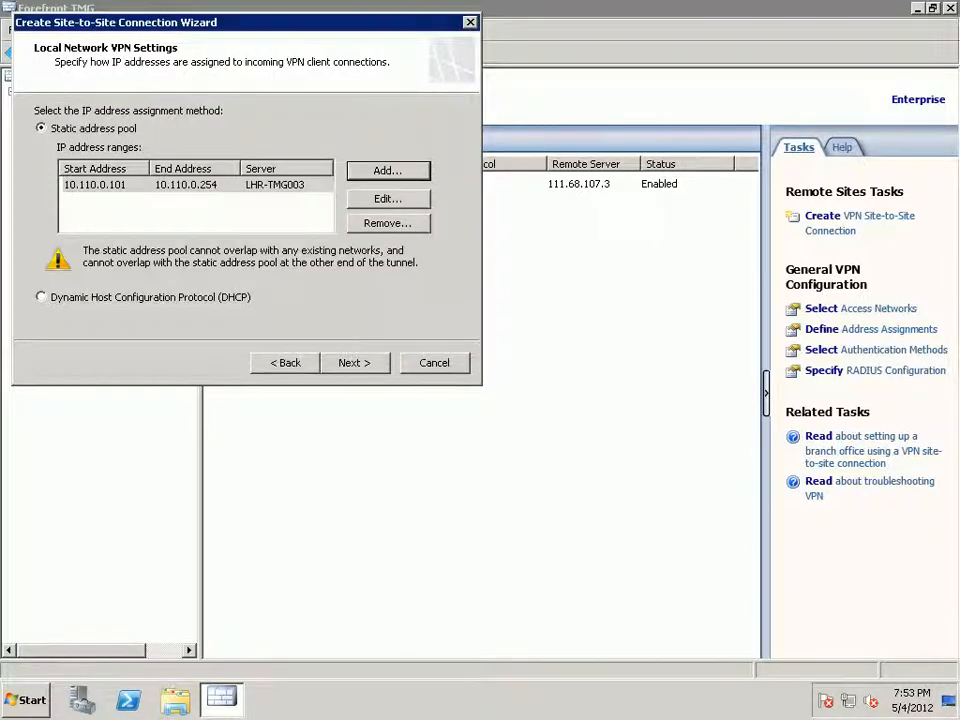
Dismiss the Internal-network overlap error and reopen the range for editing.
{"action": "key", "text": "alt+n"}
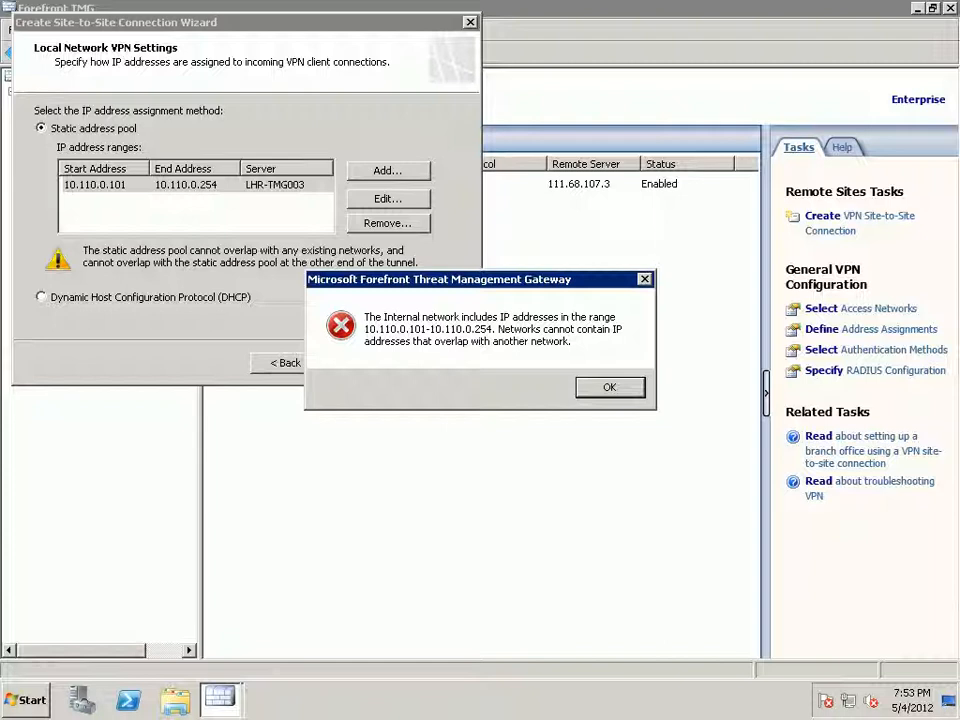
{"action": "key", "text": "Return"}
{"action": "left_click", "coordinate": [388, 199]}
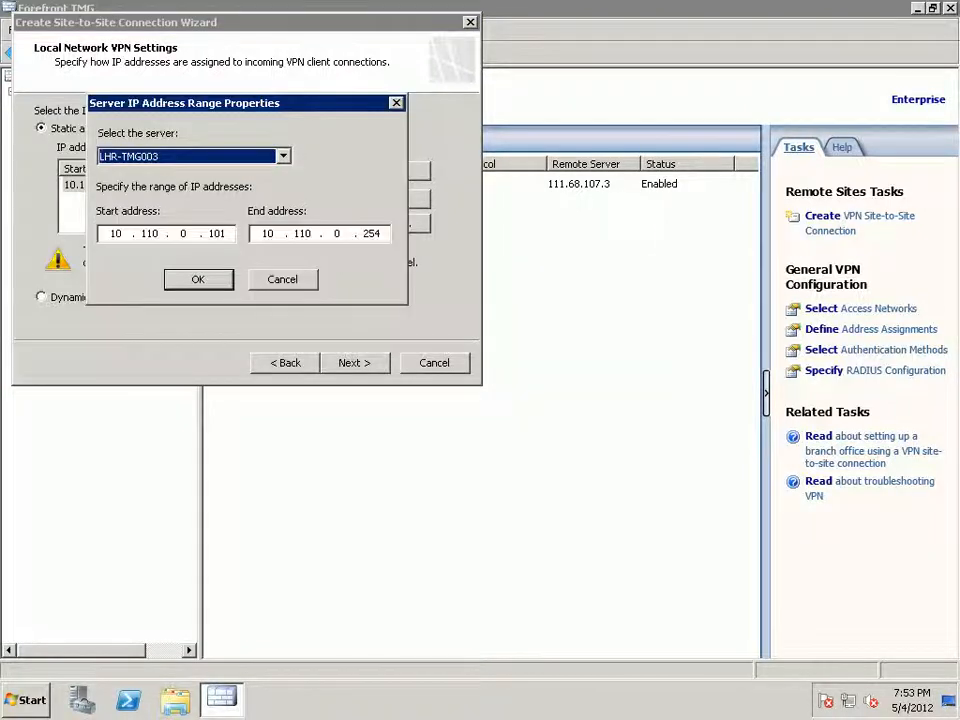
{"action": "left_click", "coordinate": [183, 233]}
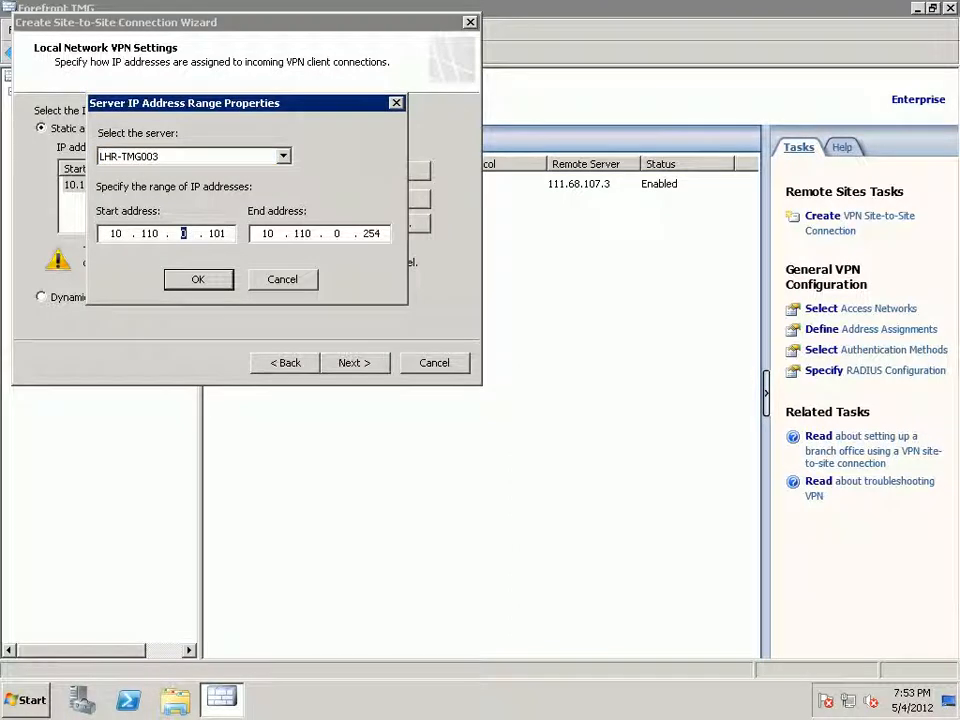
Change the pool to 10.110.1.101–10.110.1.254 by setting both third octets to 1.
{"action": "type", "text": "1"}
{"action": "double_click", "coordinate": [337, 233]}
{"action": "type", "text": "1"}
{"action": "key", "text": "Return"}
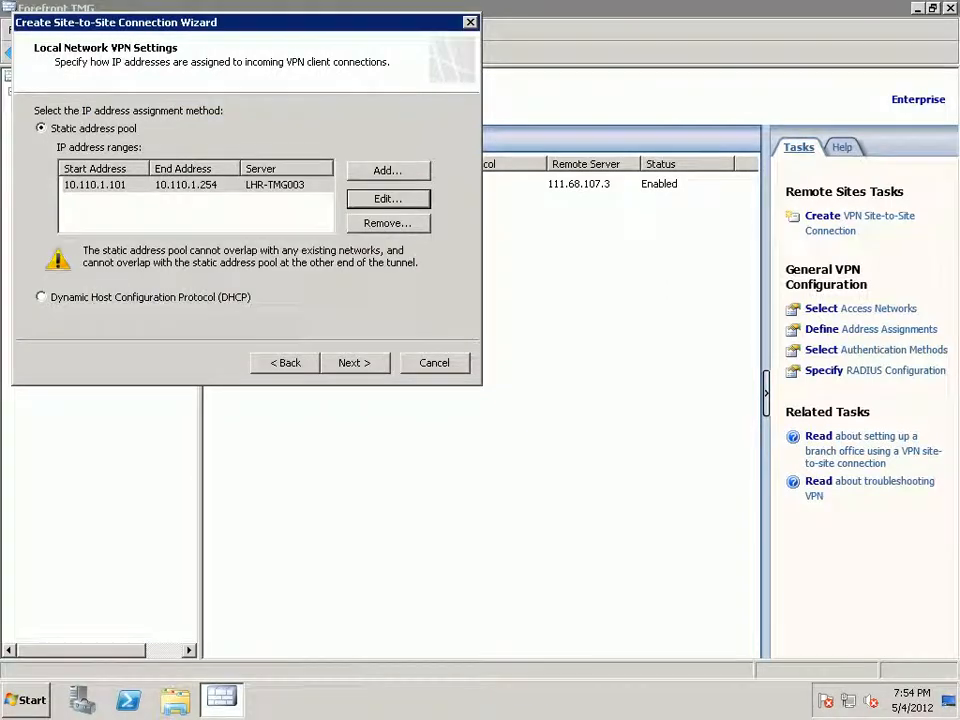
Enter 124.109.60.43 as the remote site VPN server address.
{"action": "key", "text": "Return"}
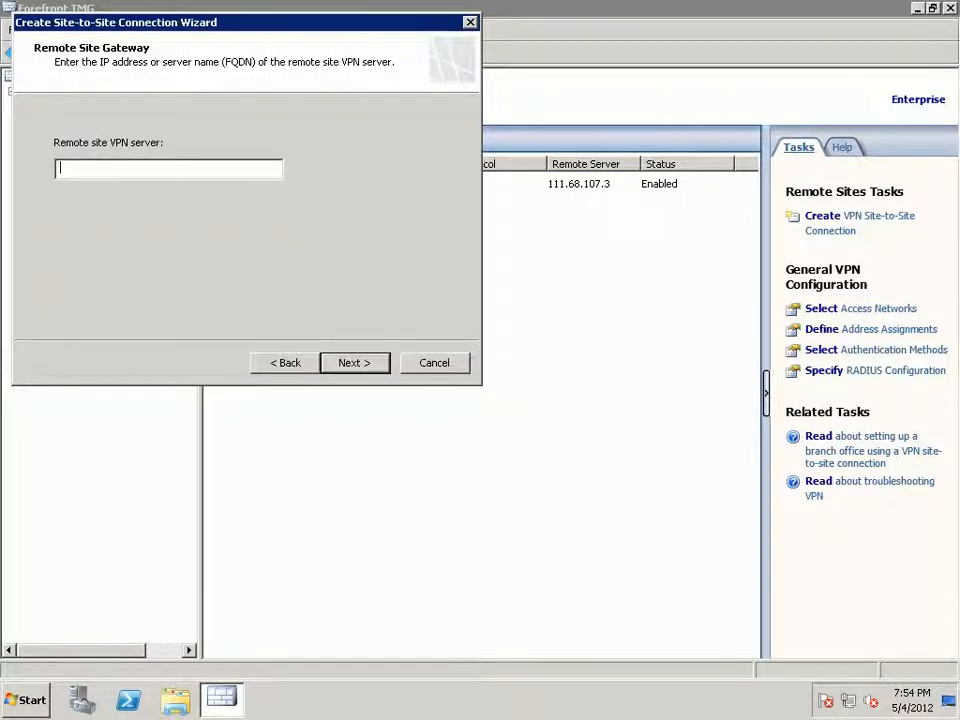
{"action": "left_click_drag", "start_coordinate": [150, 22], "coordinate": [403, 272]}
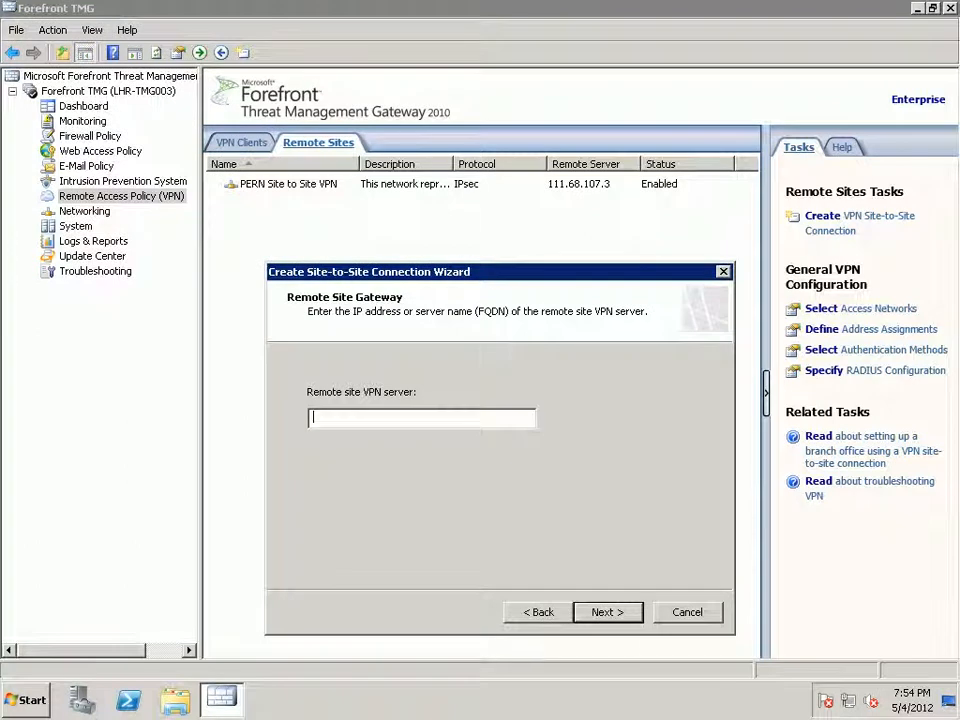
{"action": "type", "text": "124.109.60.43"}
{"action": "key", "text": "Return"}
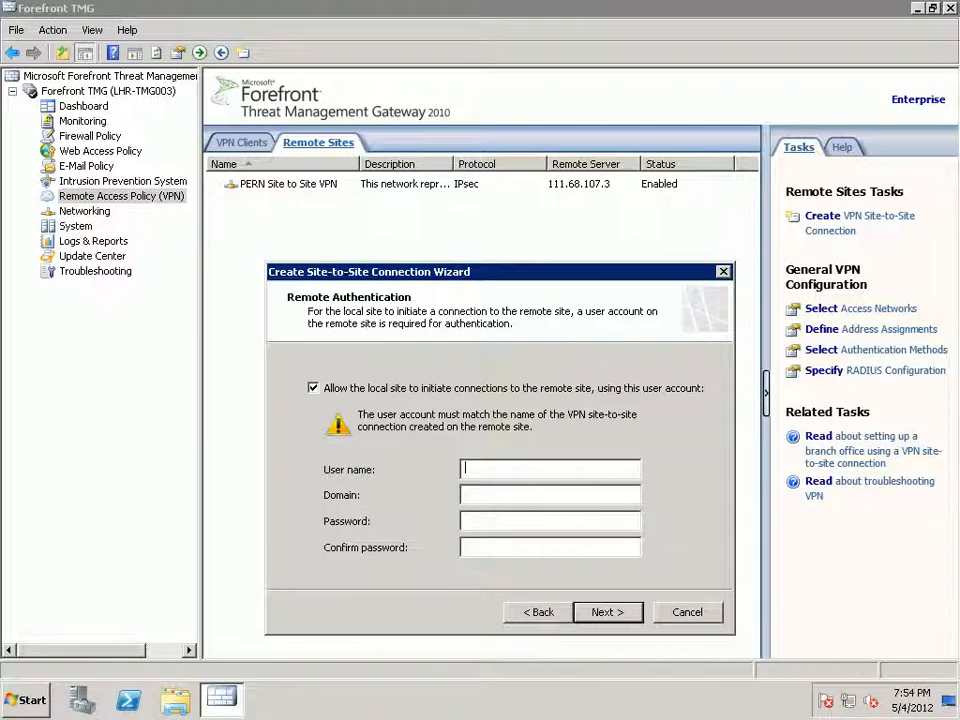
Enter remote credentials: user Test-VPN, domain TMG01, and the account password twice.
{"action": "type", "text": "Test-VPN"}
{"action": "key", "text": "Tab"}
{"action": "type", "text": "TMG01"}
{"action": "key", "text": "Tab"}
{"action": "type", "text": "•••••••"}
{"action": "key", "text": "Tab"}
{"action": "type", "text": "•••••••"}
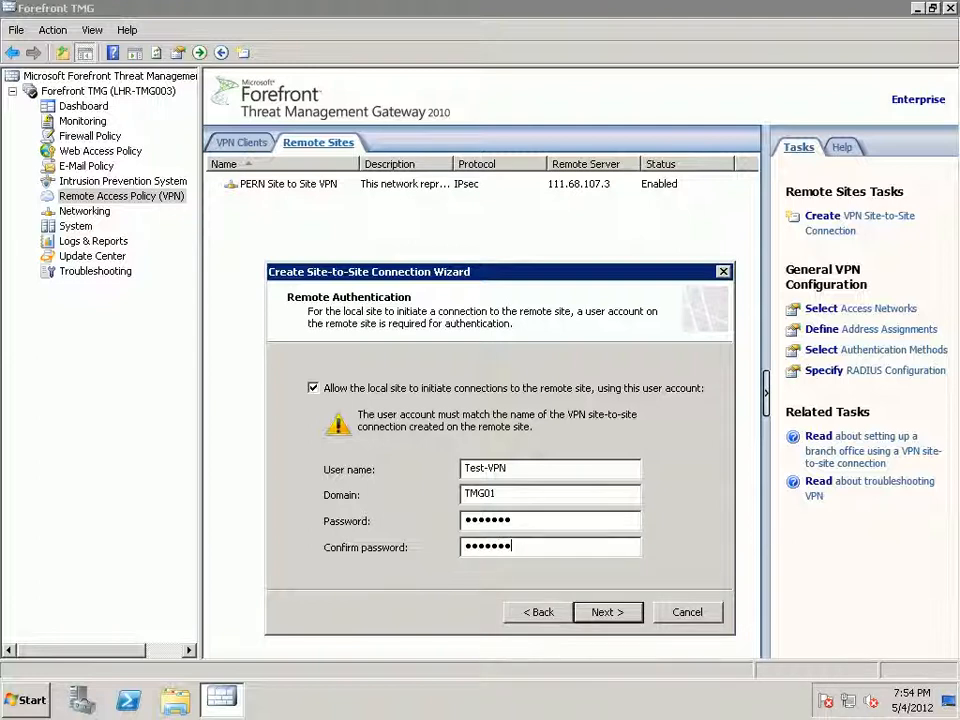
{"action": "key", "text": "Return"}
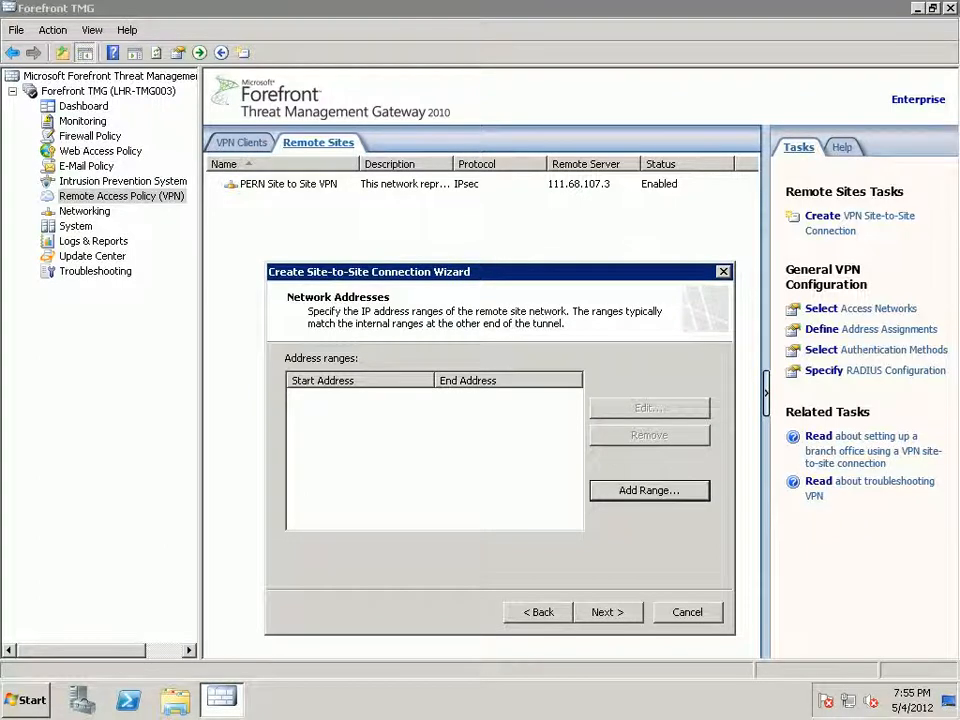
Add remote range 192.168.0.1–192.168.3.254, then dismiss the resulting overlap error.
{"action": "key", "text": "Return"}
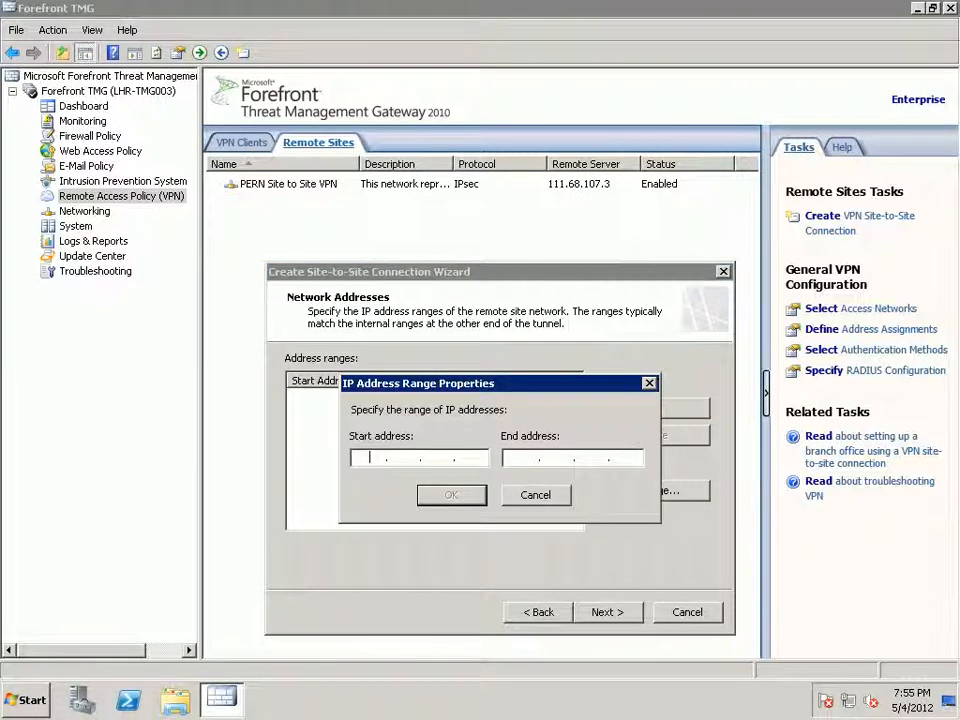
{"action": "type", "text": "192 . 168 . 0 . 1"}
{"action": "key", "text": "Tab"}
{"action": "type", "text": "192 . 168 . "}
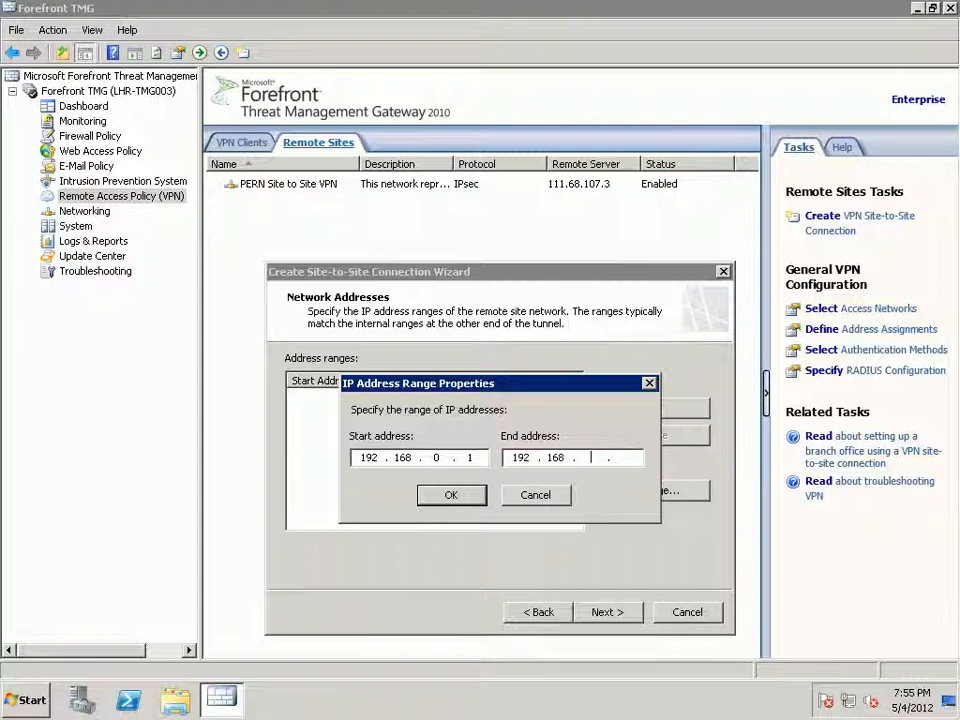
{"action": "type", "text": "3 . 255"}
{"action": "key", "text": "BackSpace"}
{"action": "type", "text": "4"}
{"action": "key", "text": "Return"}
{"action": "key", "text": "alt+n"}
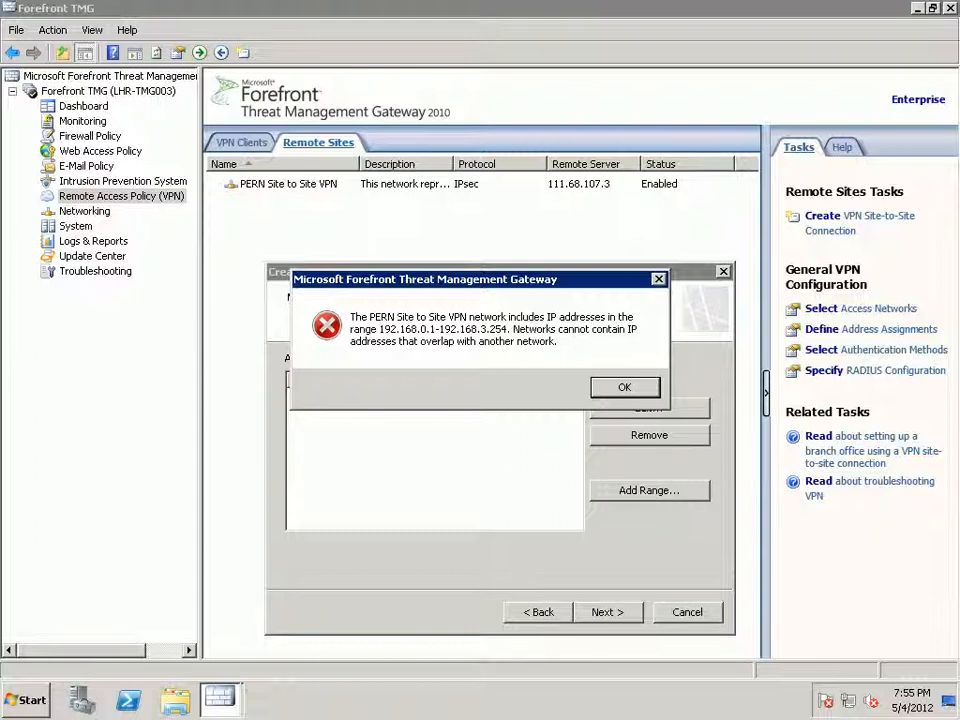
{"action": "key", "text": "Return"}
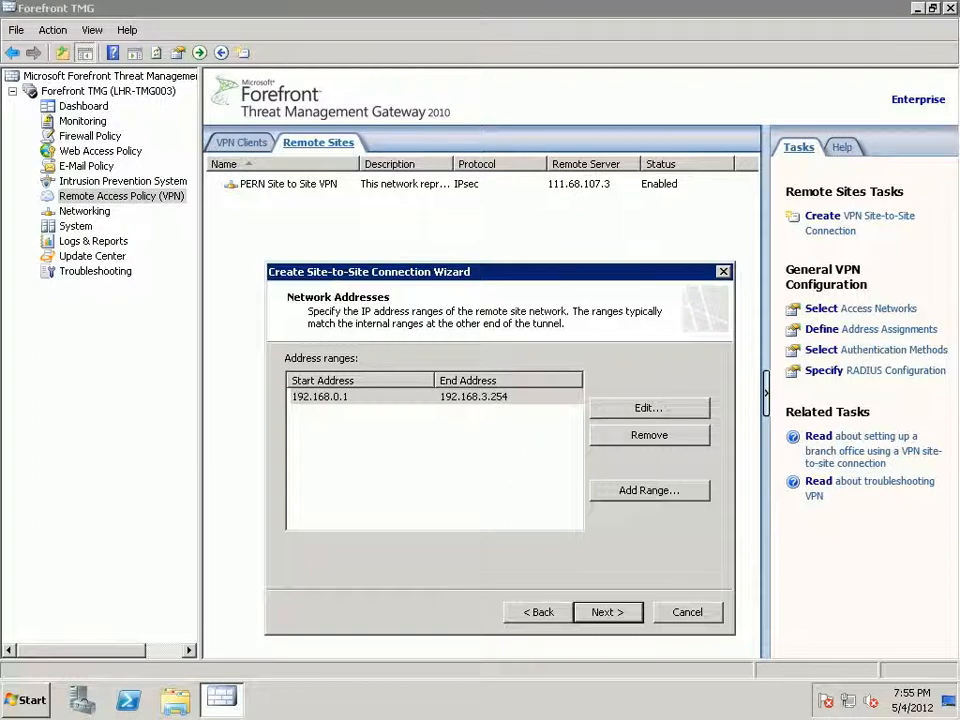
Edit the range's start address's last octet and dismiss the second overlap error.
{"action": "left_click", "coordinate": [649, 408]}
{"action": "left_click", "coordinate": [475, 458]}
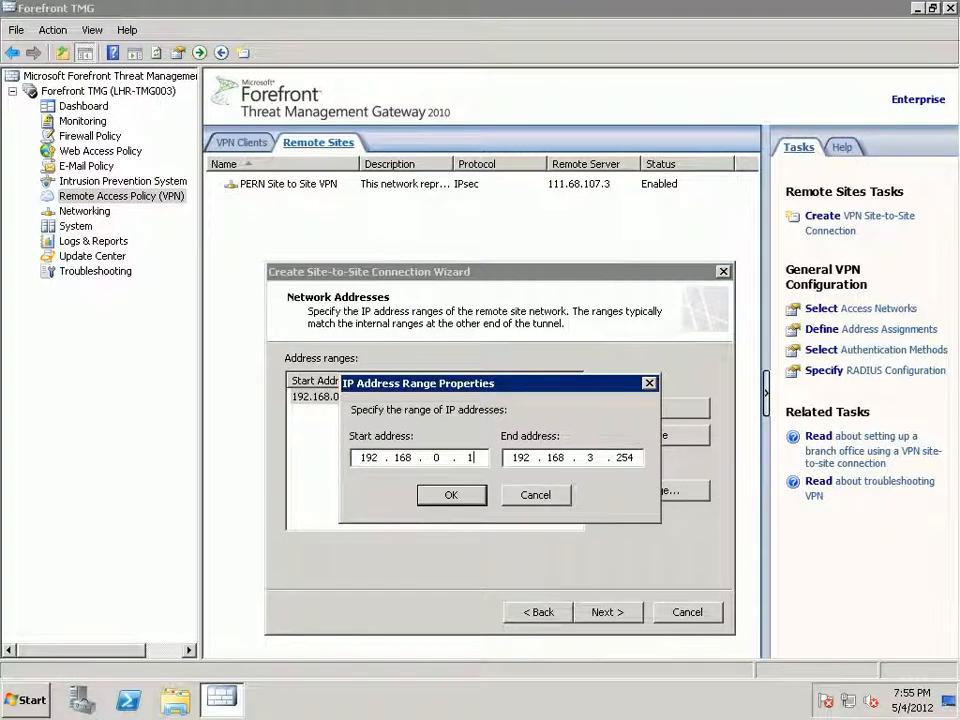
{"action": "type", "text": "01"}
{"action": "key", "text": "Return"}
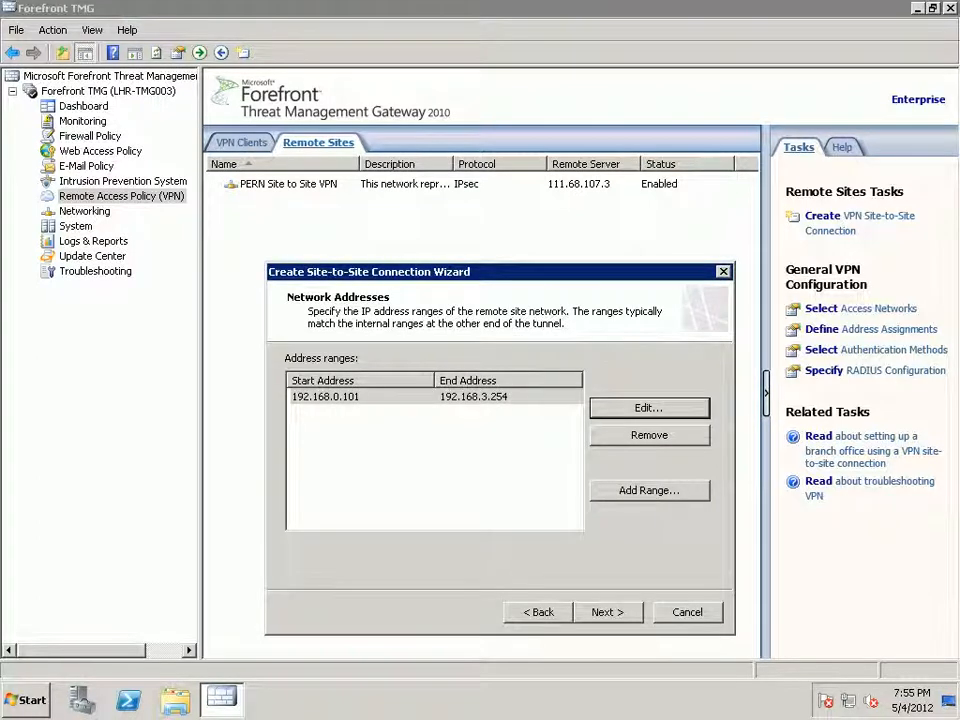
{"action": "key", "text": "alt+n"}
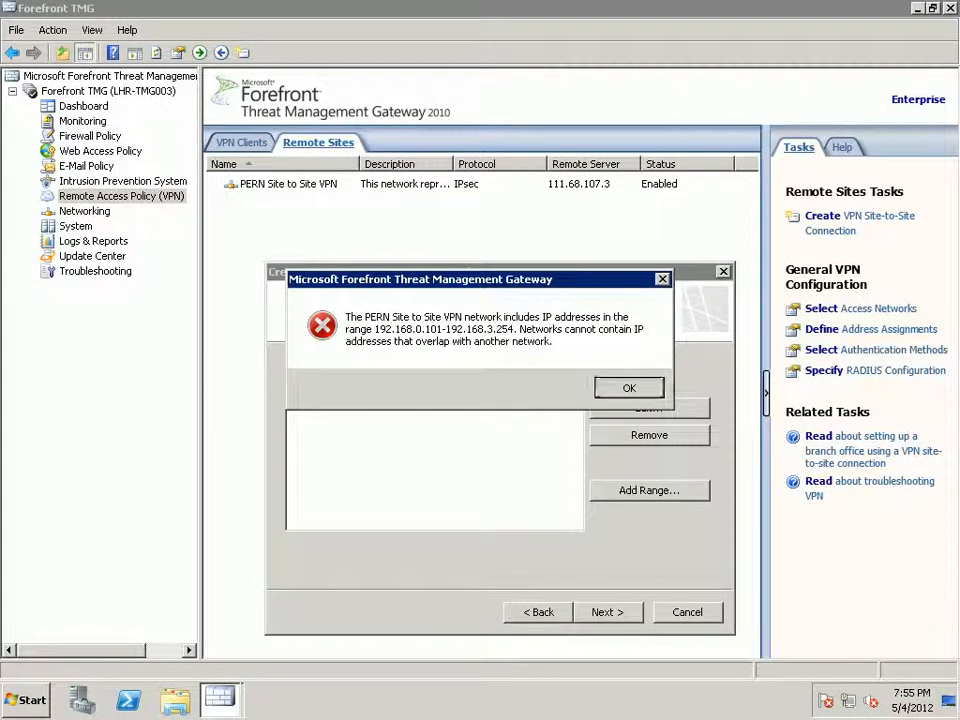
{"action": "key", "text": "Return"}
Change the remote range to 192.168.0.201–192.168.0.254 and continue to Remote NLB.
{"action": "left_click", "coordinate": [326, 397]}
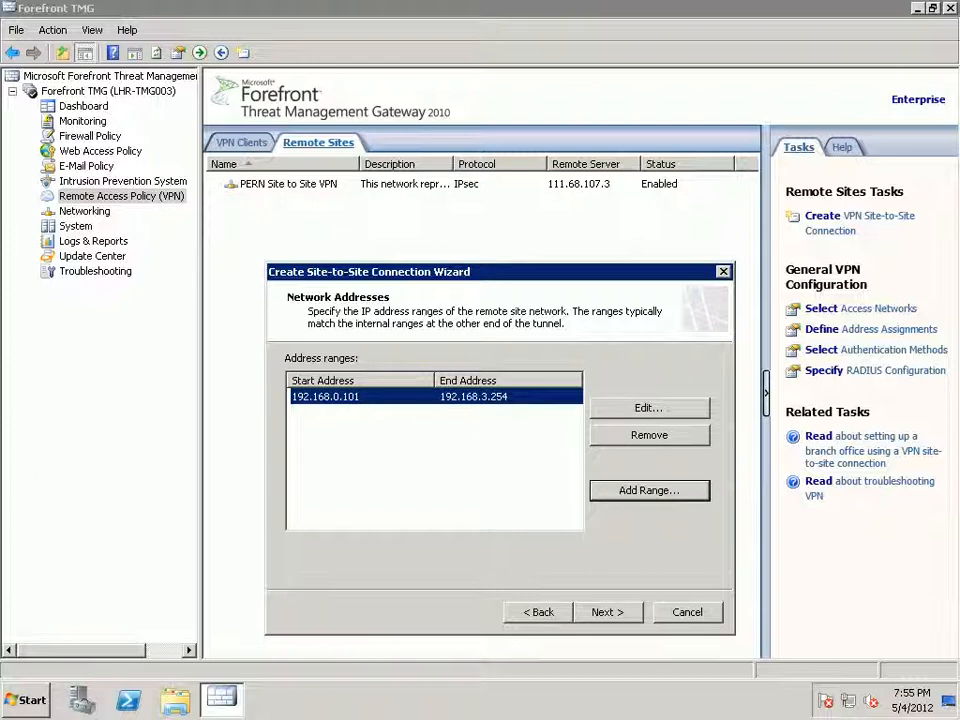
{"action": "left_click", "coordinate": [649, 408]}
{"action": "double_click", "coordinate": [590, 457]}
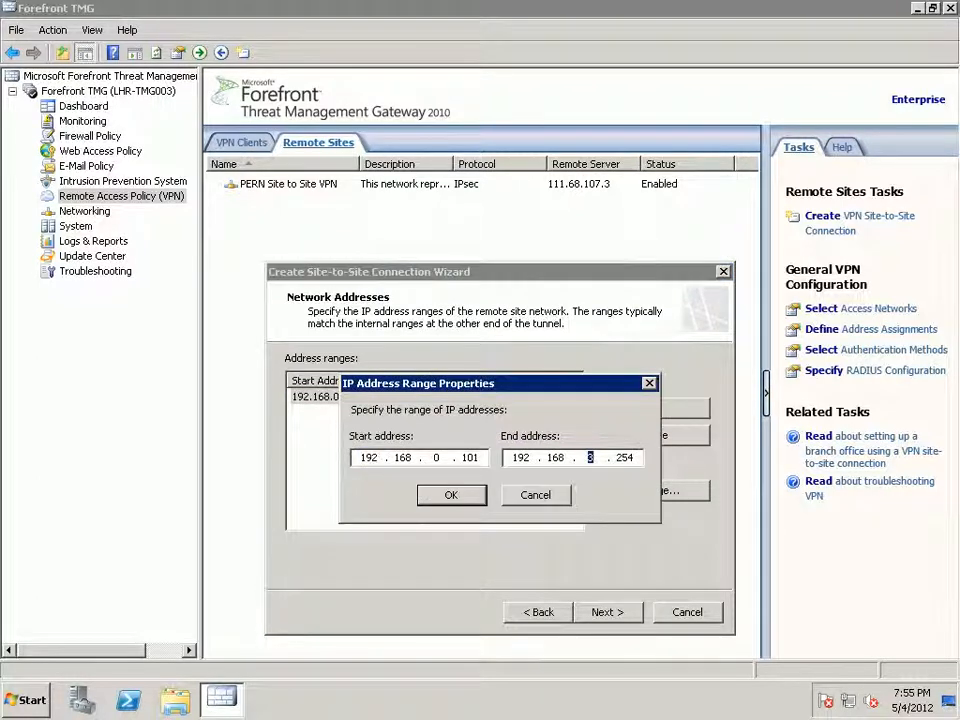
{"action": "type", "text": "0"}
{"action": "left_click_drag", "start_coordinate": [480, 458], "coordinate": [461, 458]}
{"action": "type", "text": "201"}
{"action": "key", "text": "Return"}
{"action": "key", "text": "alt+n"}
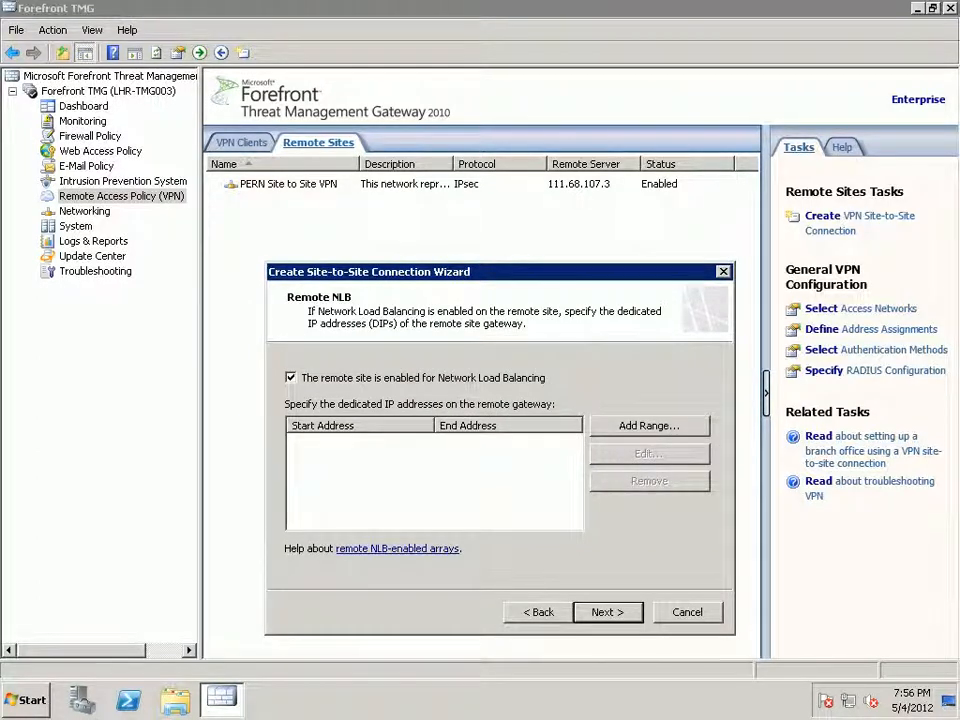
Finish the wizard with Network Load Balancing off and an All outbound traffic rule.
{"action": "key", "text": "space"}
{"action": "key", "text": "alt+n"}
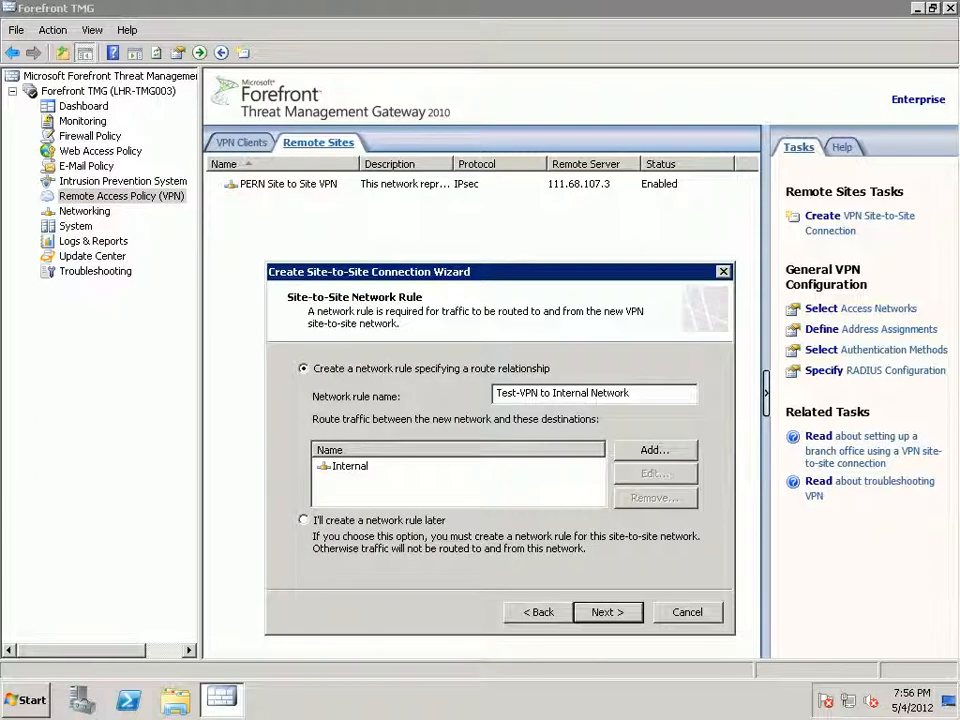
{"action": "left_click", "coordinate": [608, 613]}
{"action": "left_click", "coordinate": [568, 437]}
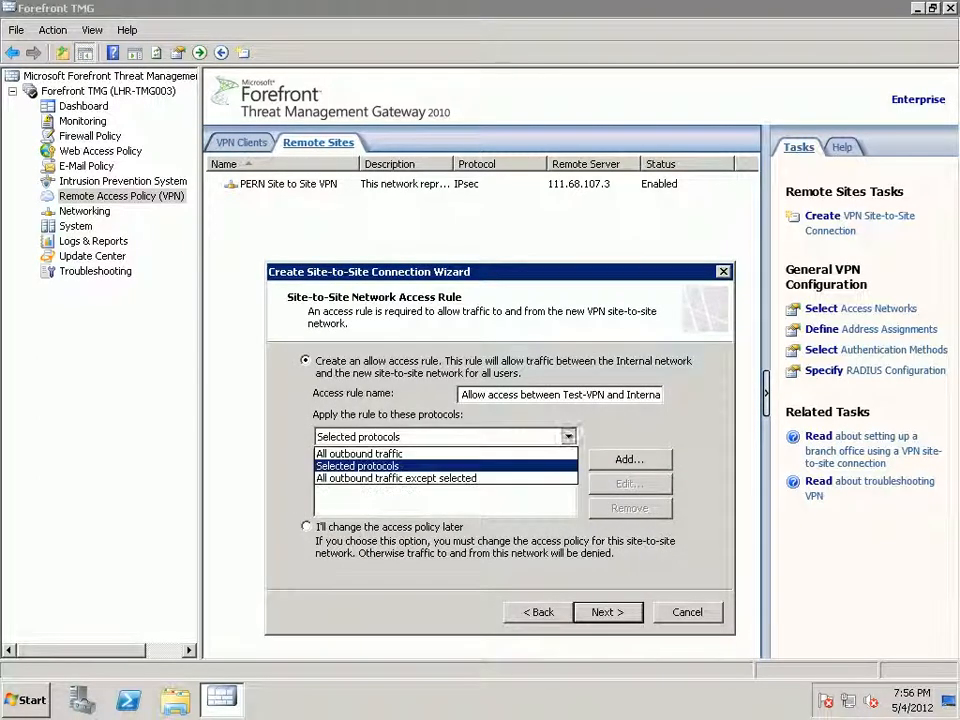
{"action": "left_click", "coordinate": [360, 454]}
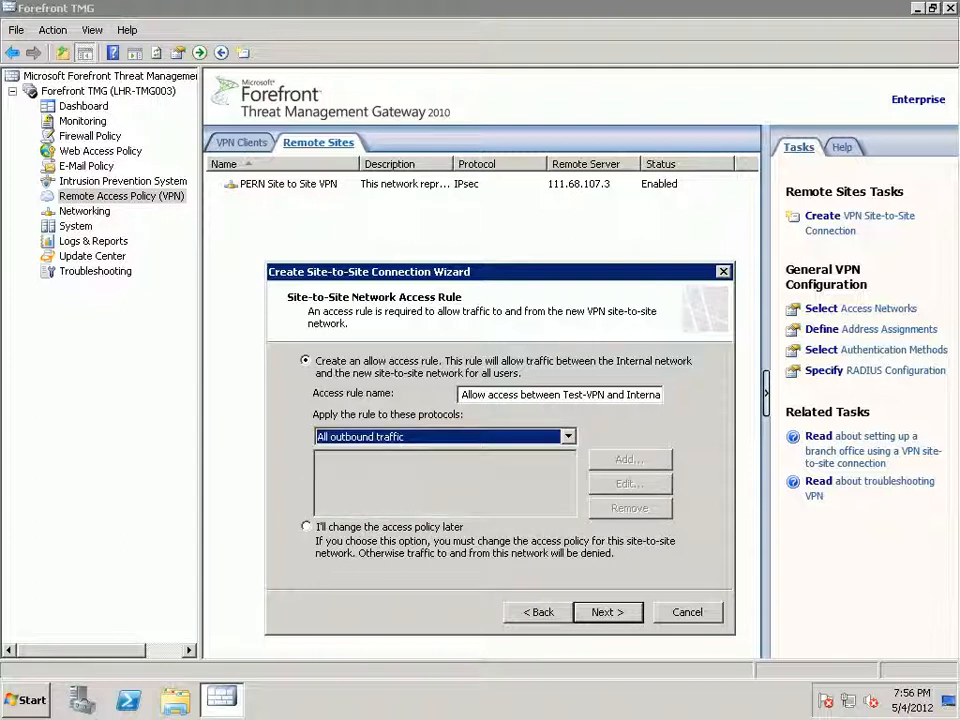
{"action": "left_click", "coordinate": [608, 612]}
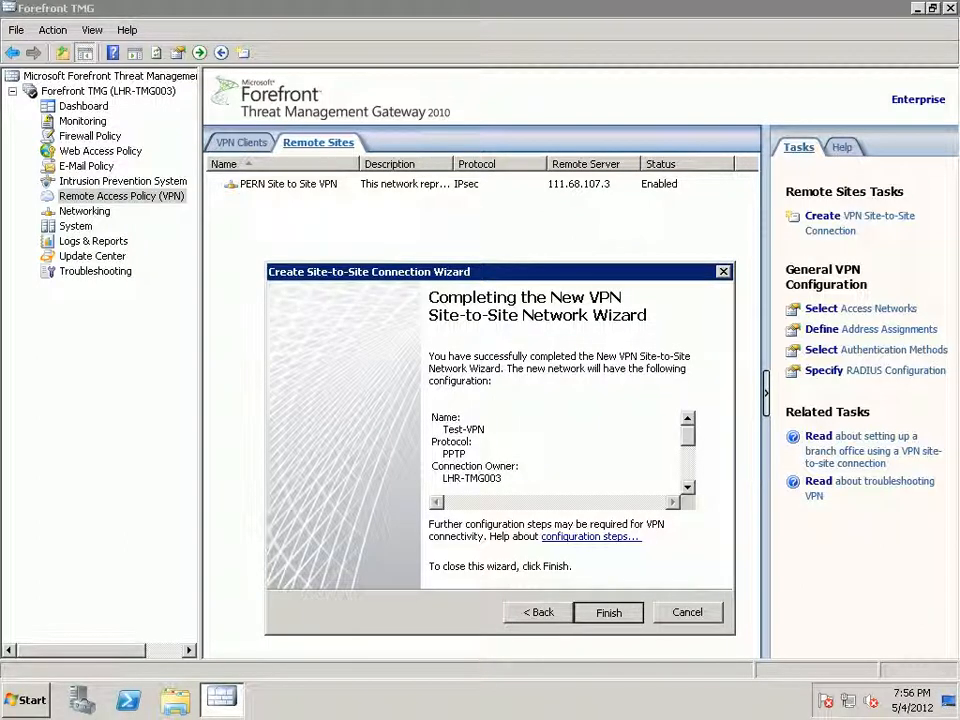
{"action": "left_click", "coordinate": [608, 612]}
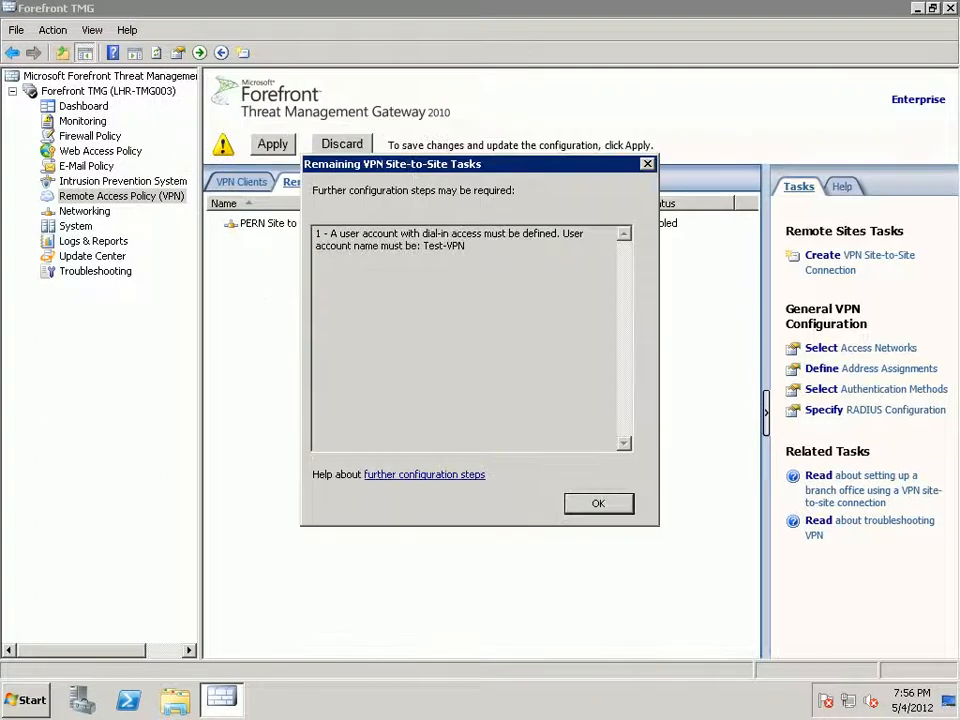
{"action": "left_click", "coordinate": [598, 503]}
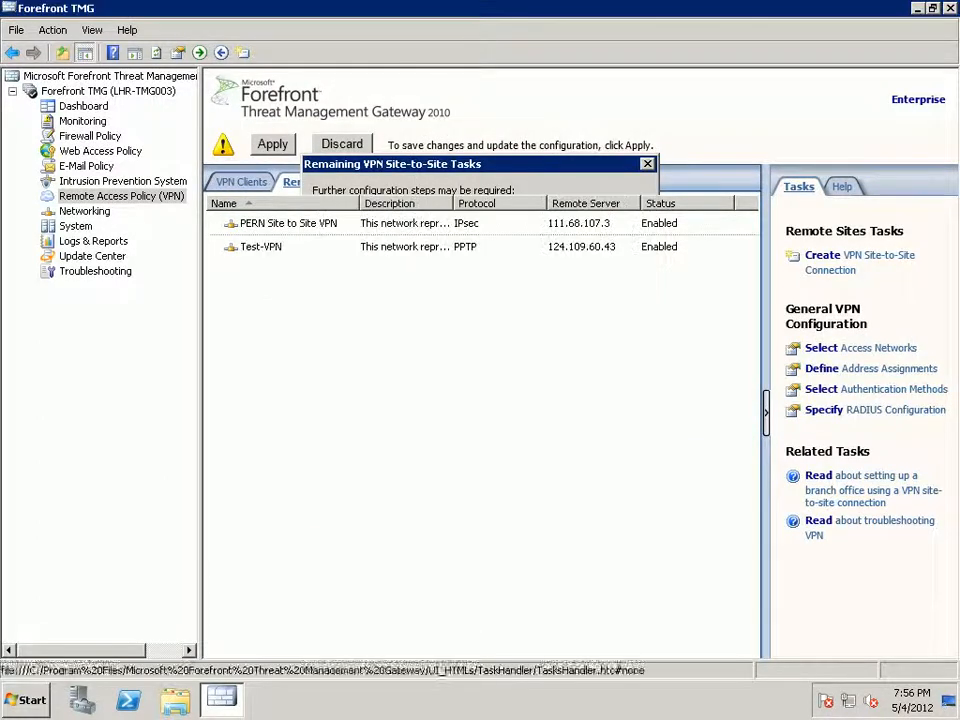
Apply the configuration changes without a description.
{"action": "left_click", "coordinate": [272, 144]}
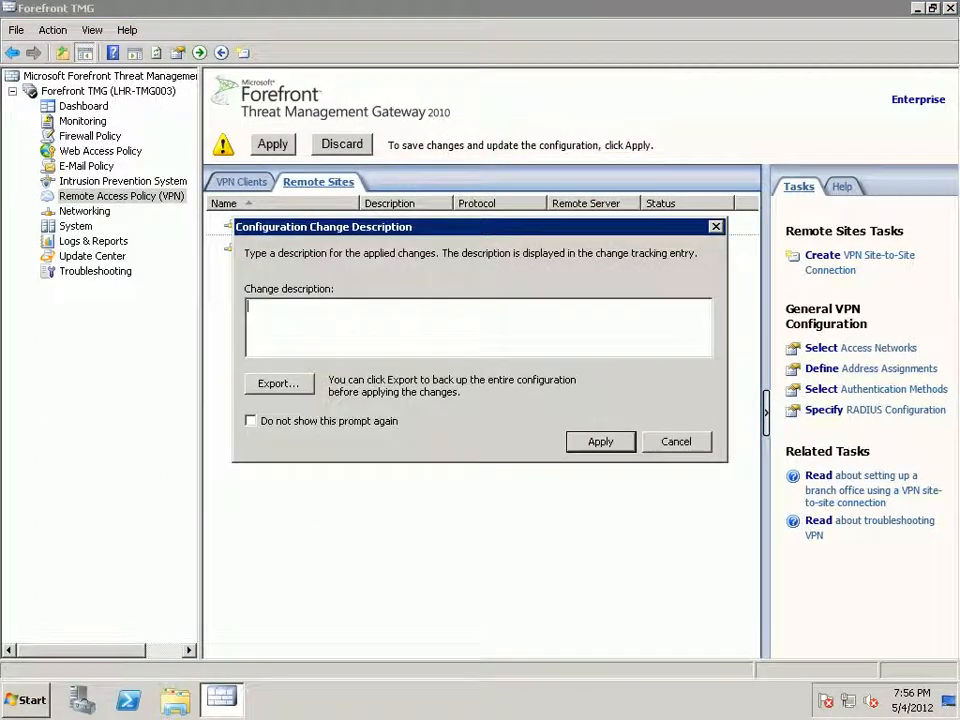
{"action": "left_click", "coordinate": [600, 442]}
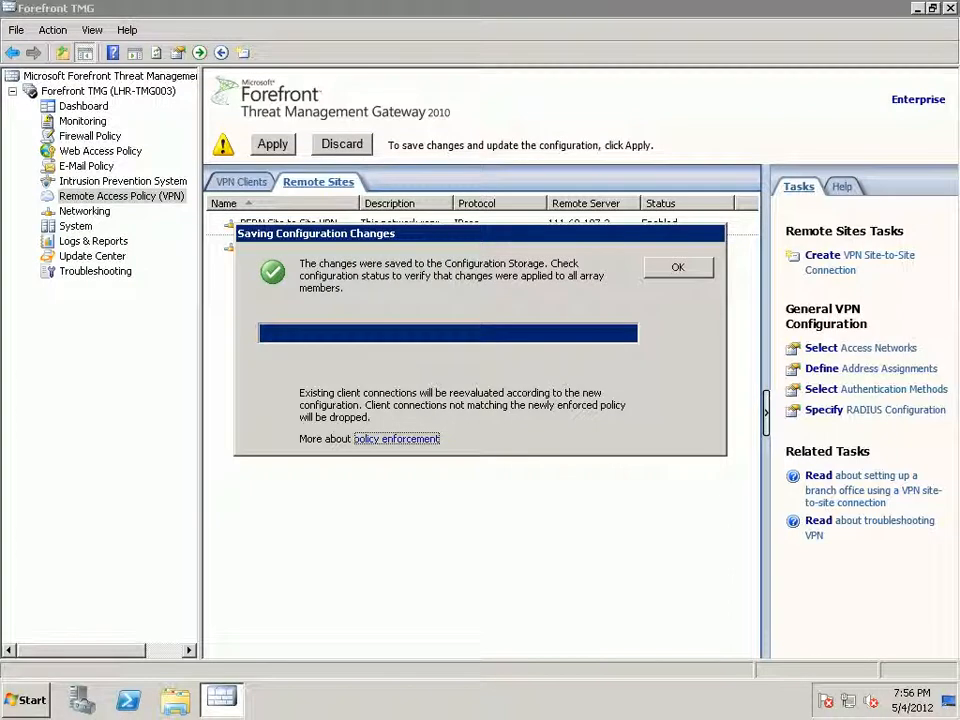
{"action": "key", "text": "Return"}
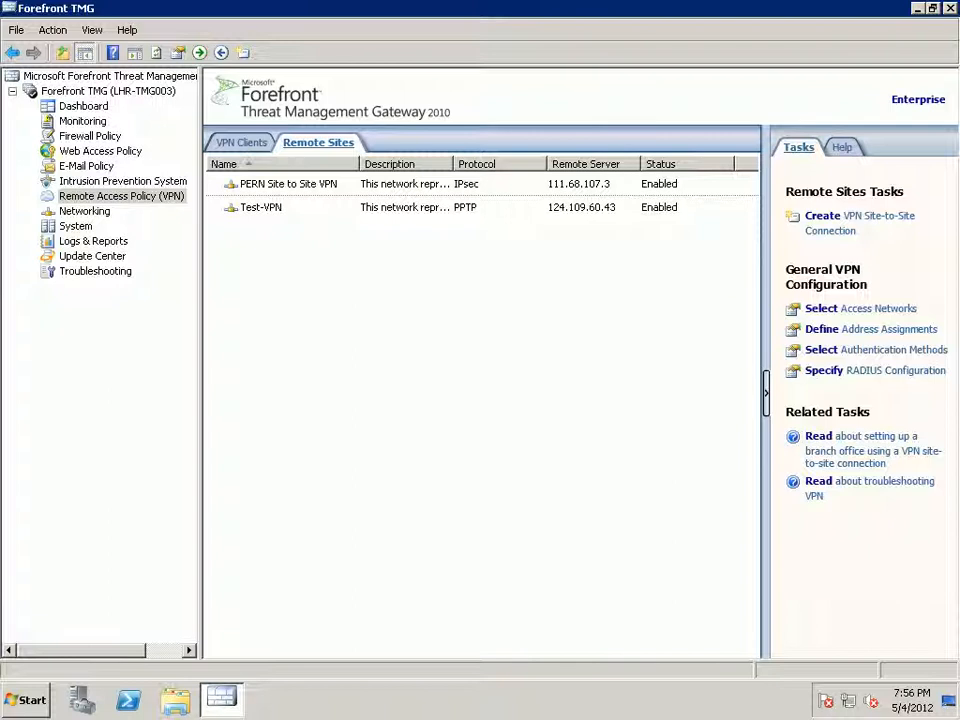
View Monitoring Sessions sorted by Application Name, then minimise the Remote Desktop window.
{"action": "left_click", "coordinate": [82, 121]}
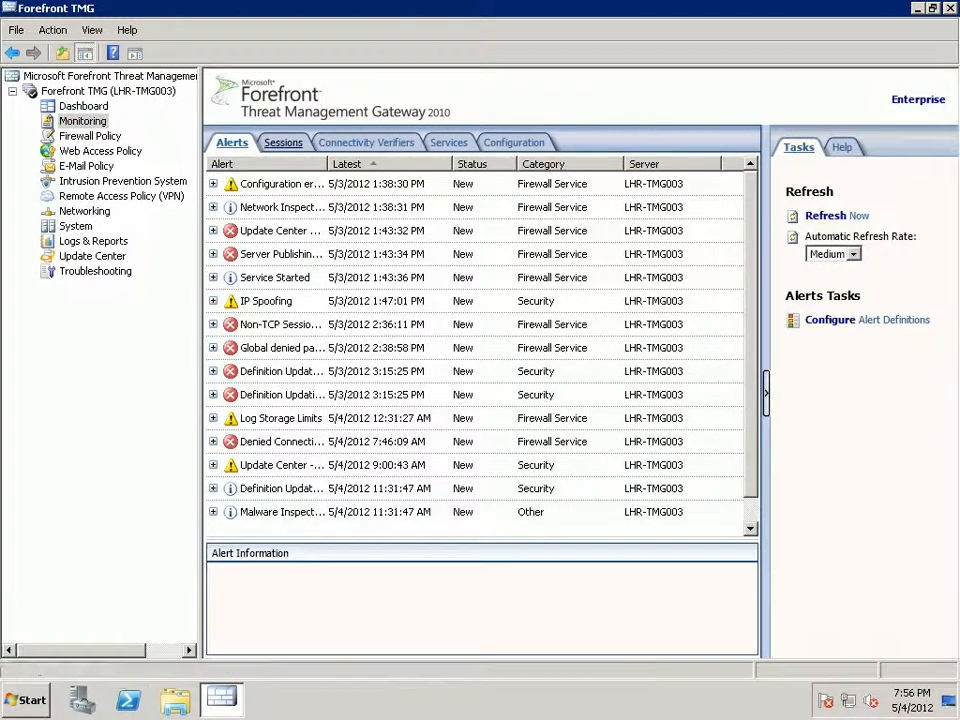
{"action": "left_click", "coordinate": [283, 143]}
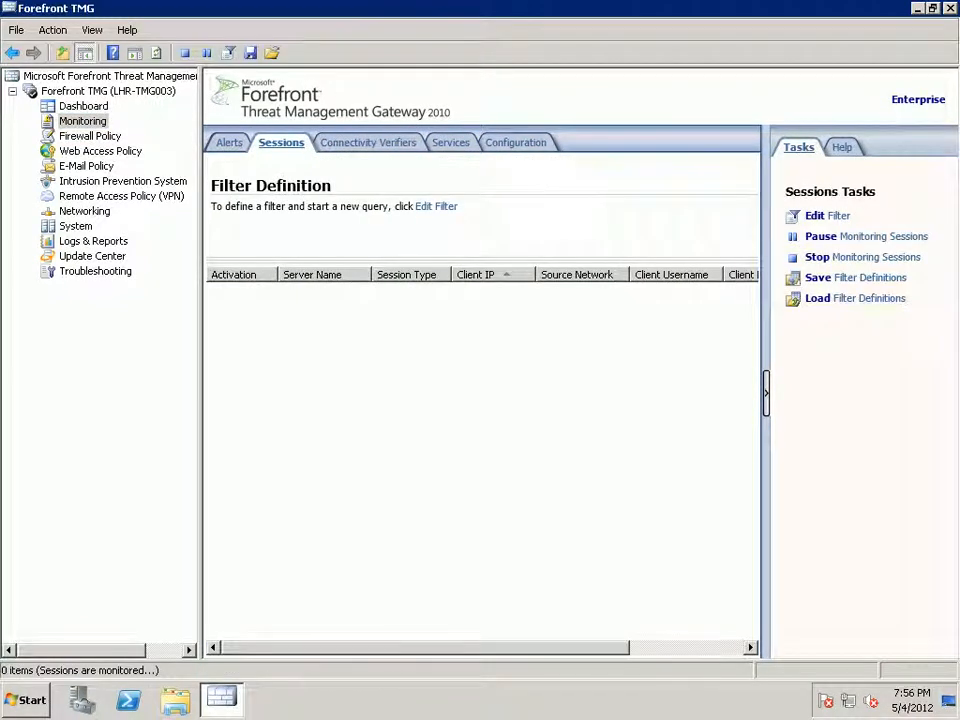
{"action": "left_click", "coordinate": [766, 392]}
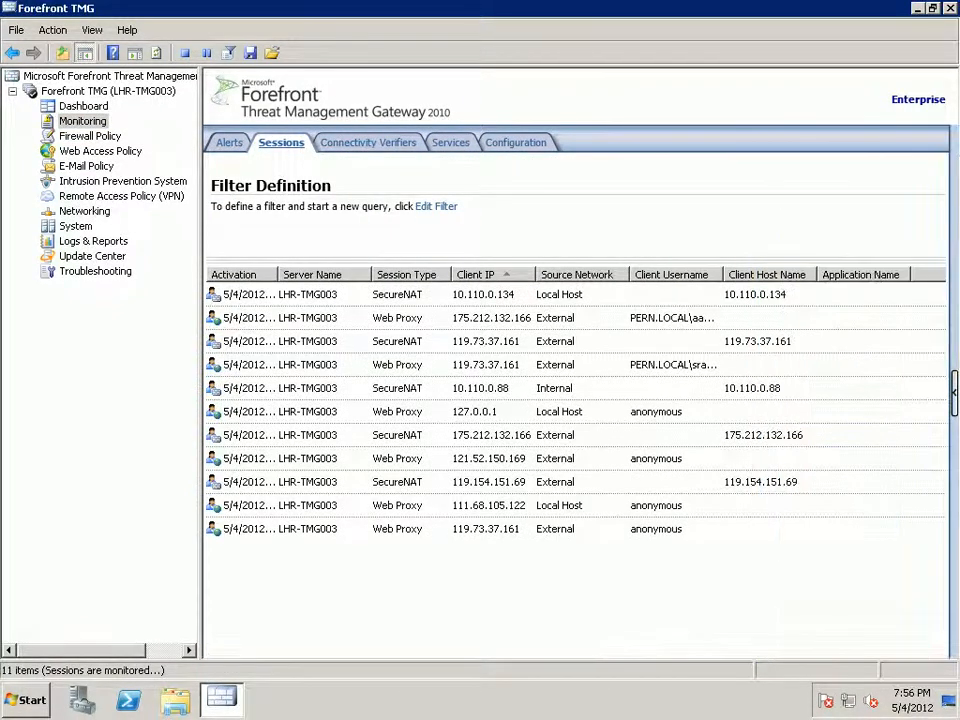
{"action": "left_click", "coordinate": [862, 275]}
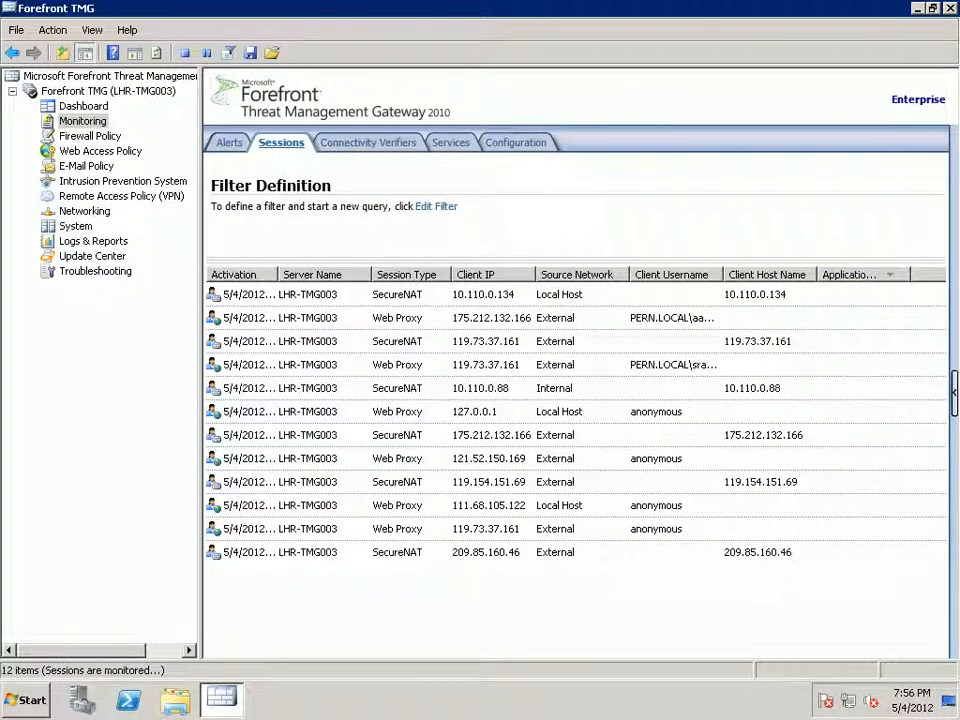
{"action": "left_click", "coordinate": [560, 295]}
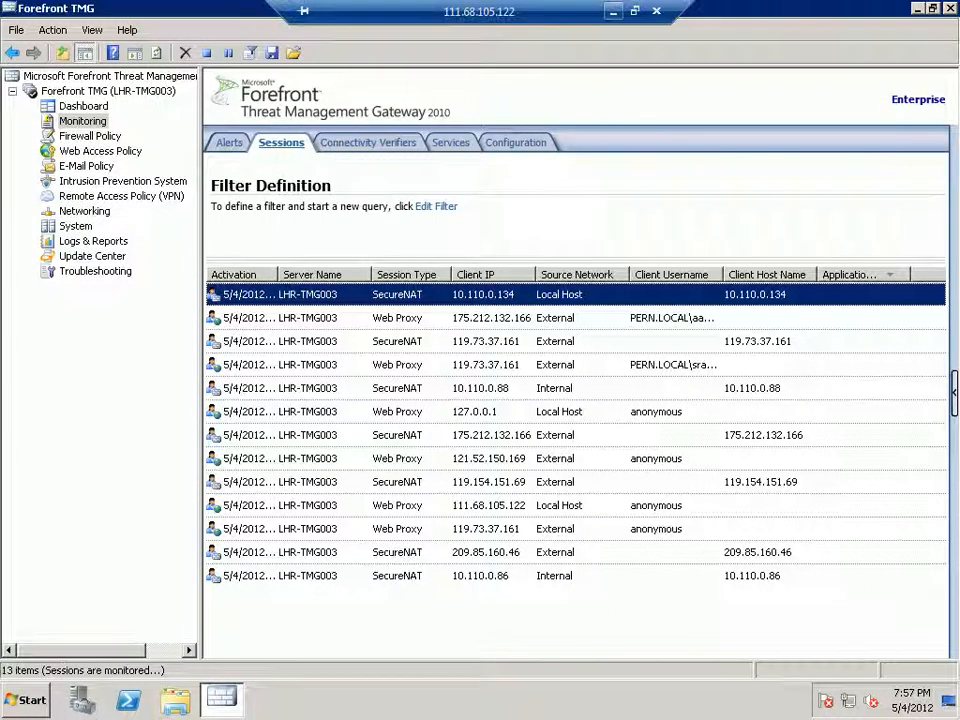
{"action": "left_click", "coordinate": [613, 8]}
In the 124.109.60.43 session, open Test-VPN properties to its address ranges.
{"action": "mouse_move", "coordinate": [253, 700]}
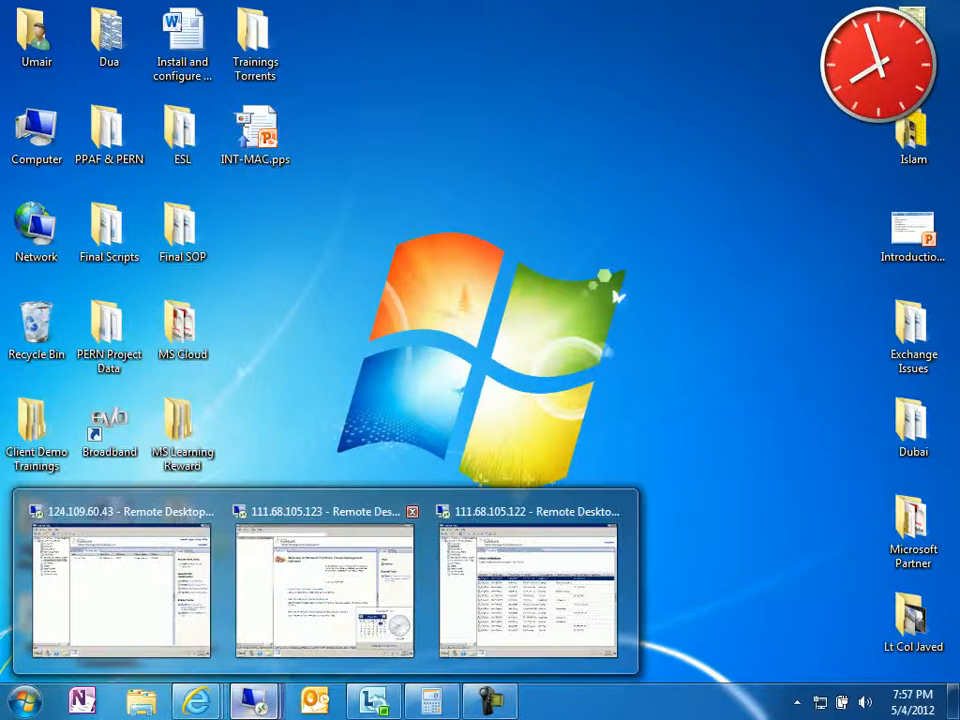
{"action": "mouse_move", "coordinate": [325, 585]}
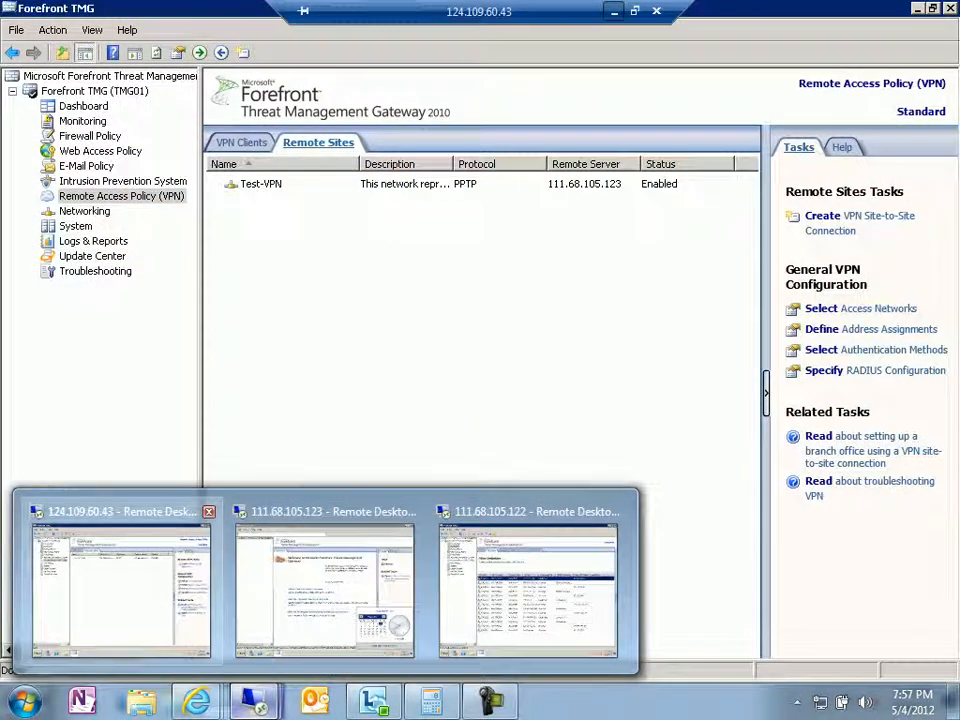
{"action": "left_click", "coordinate": [121, 585]}
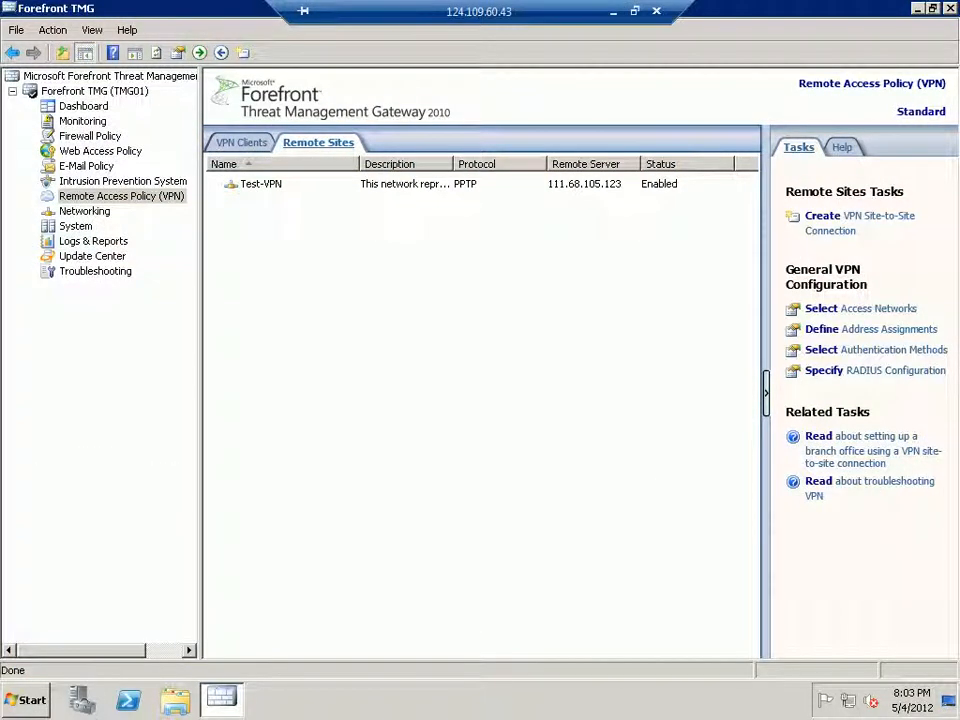
{"action": "double_click", "coordinate": [261, 184]}
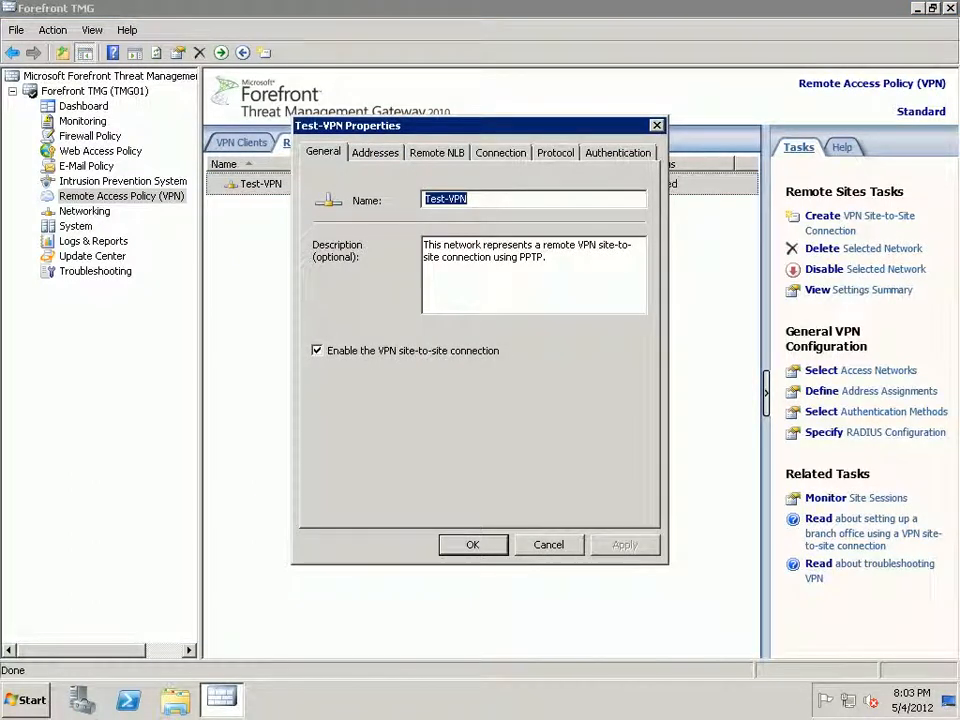
{"action": "left_click", "coordinate": [375, 153]}
{"action": "left_click", "coordinate": [343, 223]}
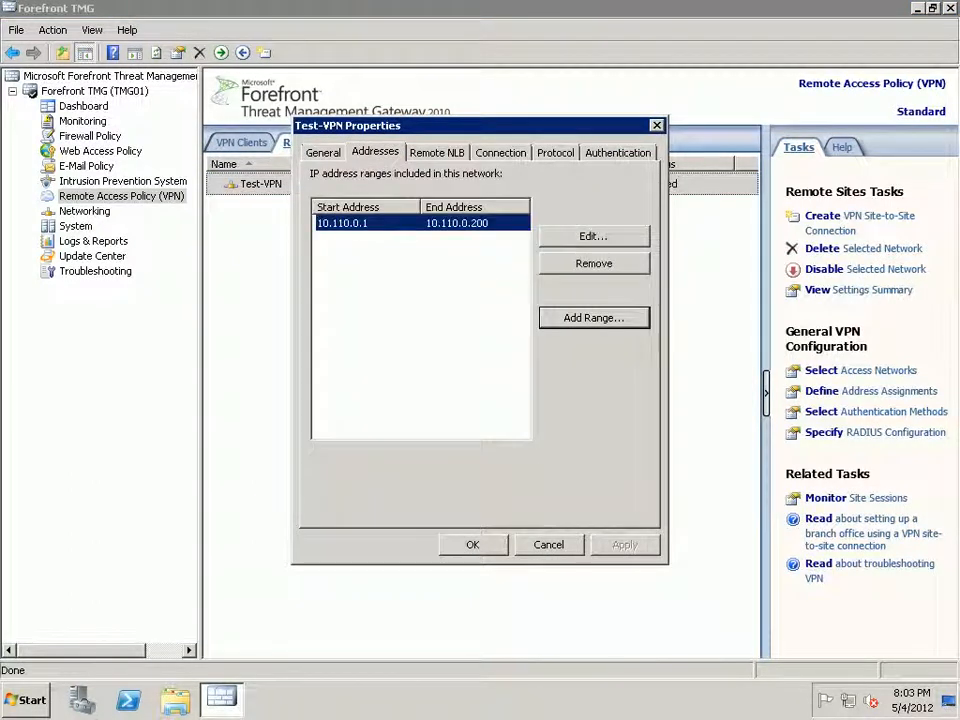
Add the 10.110.1.1–10.110.1.254 range to Test-VPN and apply it.
{"action": "left_click", "coordinate": [594, 318]}
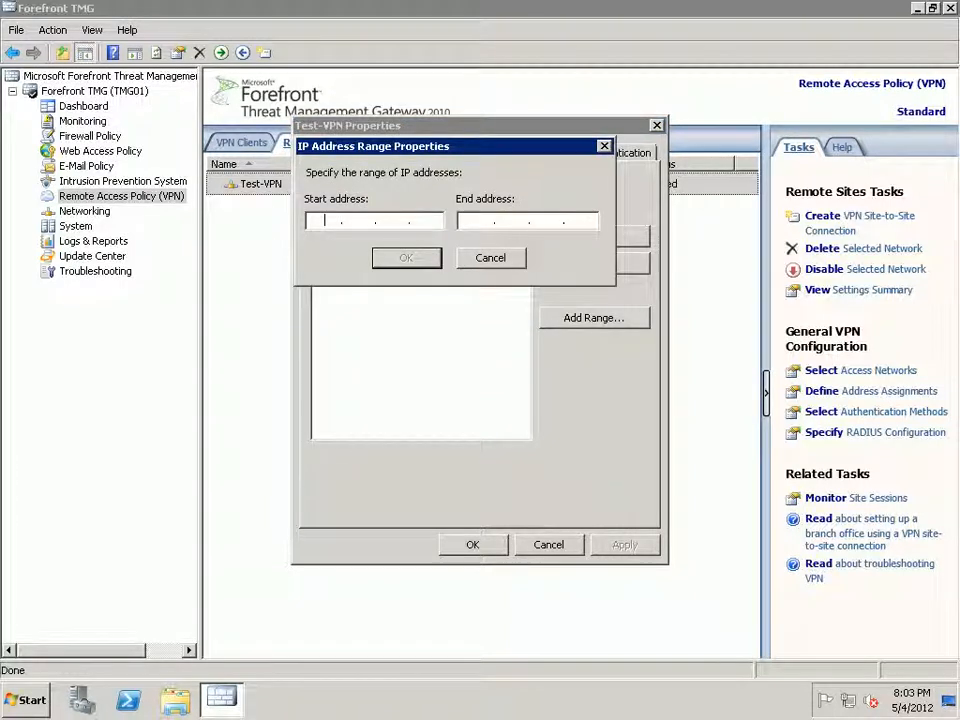
{"action": "left_click_drag", "start_coordinate": [470, 146], "coordinate": [469, 327]}
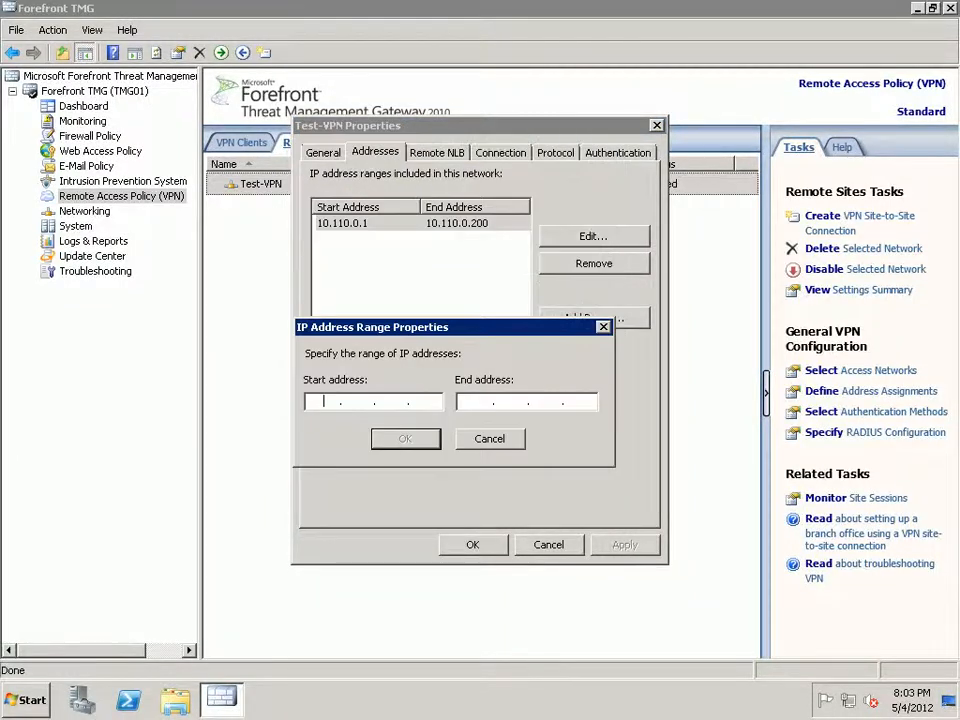
{"action": "type", "text": "10."}
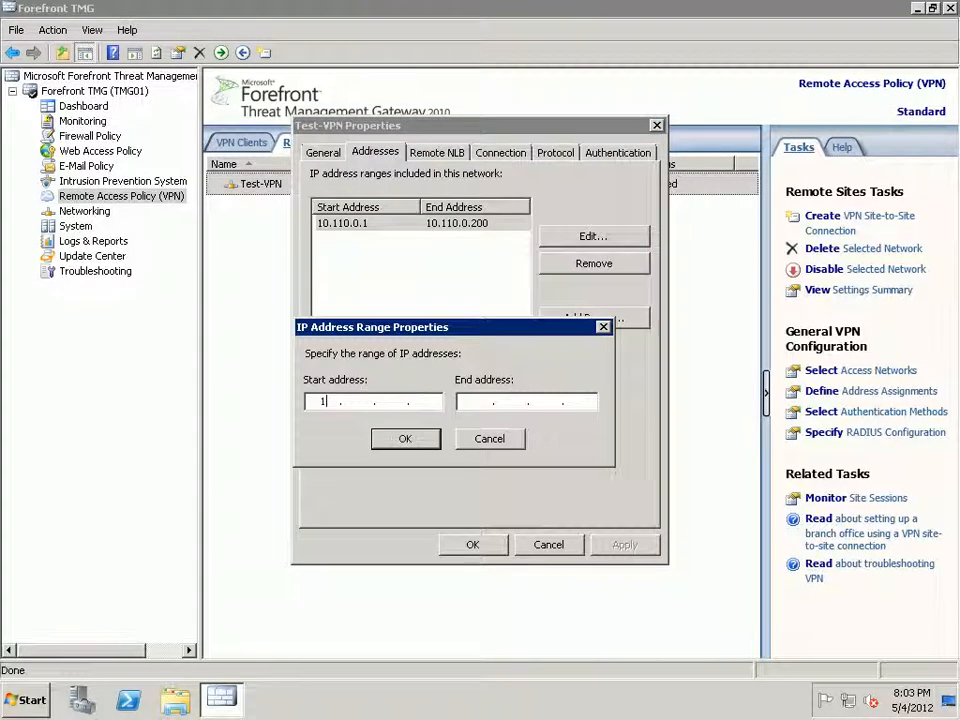
{"action": "type", "text": "110"}
{"action": "type", "text": "1."}
{"action": "type", "text": "1"}
{"action": "type", "text": "10"}
{"action": "type", "text": "110"}
{"action": "type", "text": "1.254"}
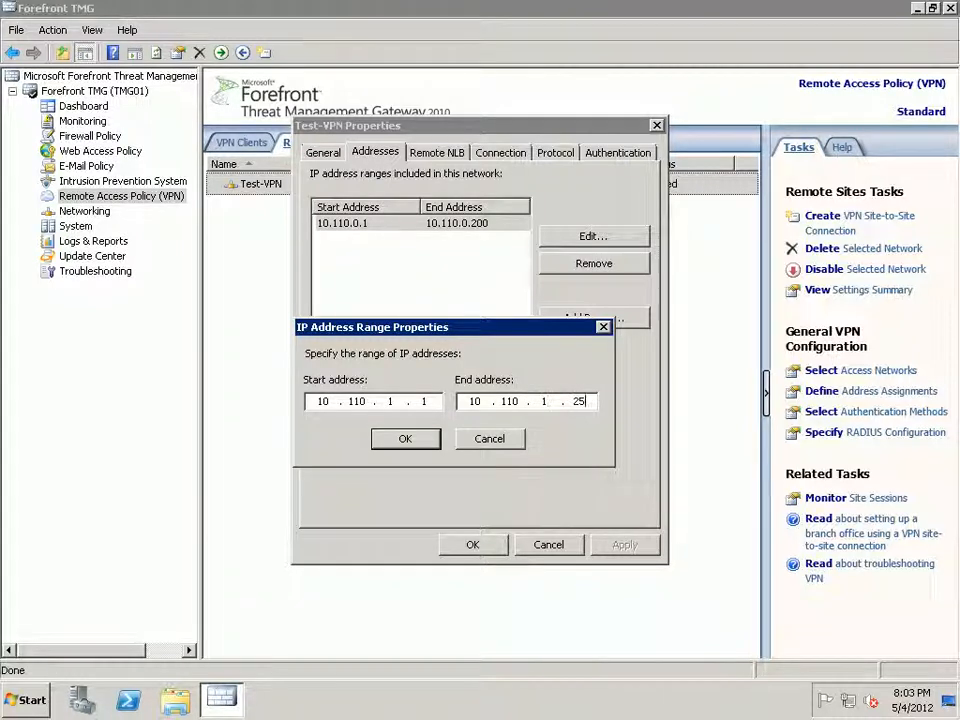
{"action": "key", "text": "Return"}
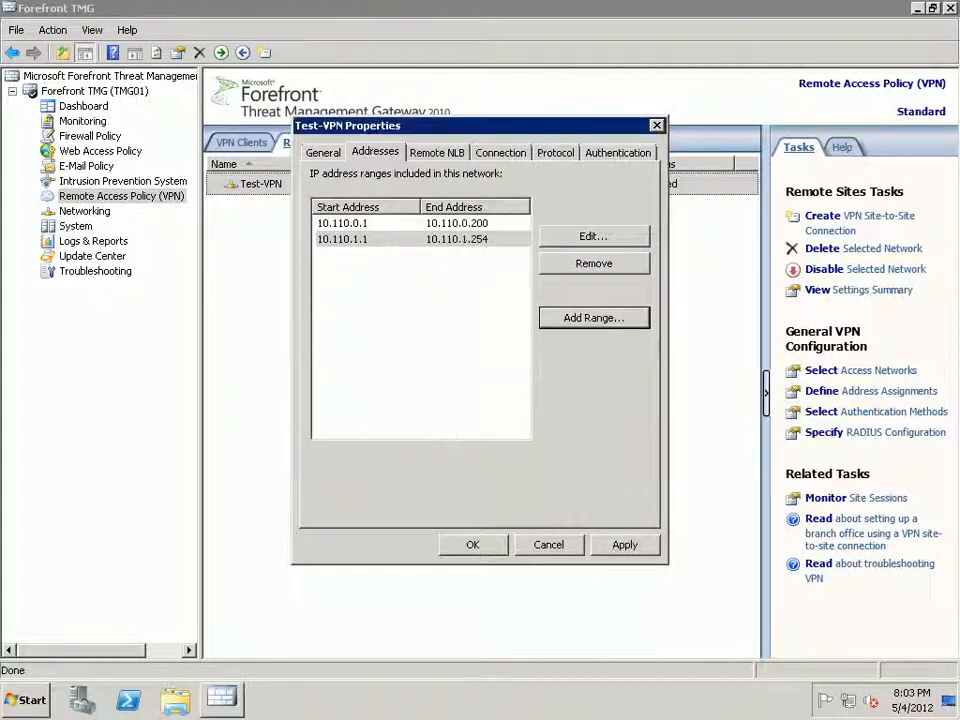
{"action": "left_click", "coordinate": [624, 544]}
{"action": "left_click", "coordinate": [472, 544]}
Apply the pending TMG configuration changes.
{"action": "left_click", "coordinate": [272, 144]}
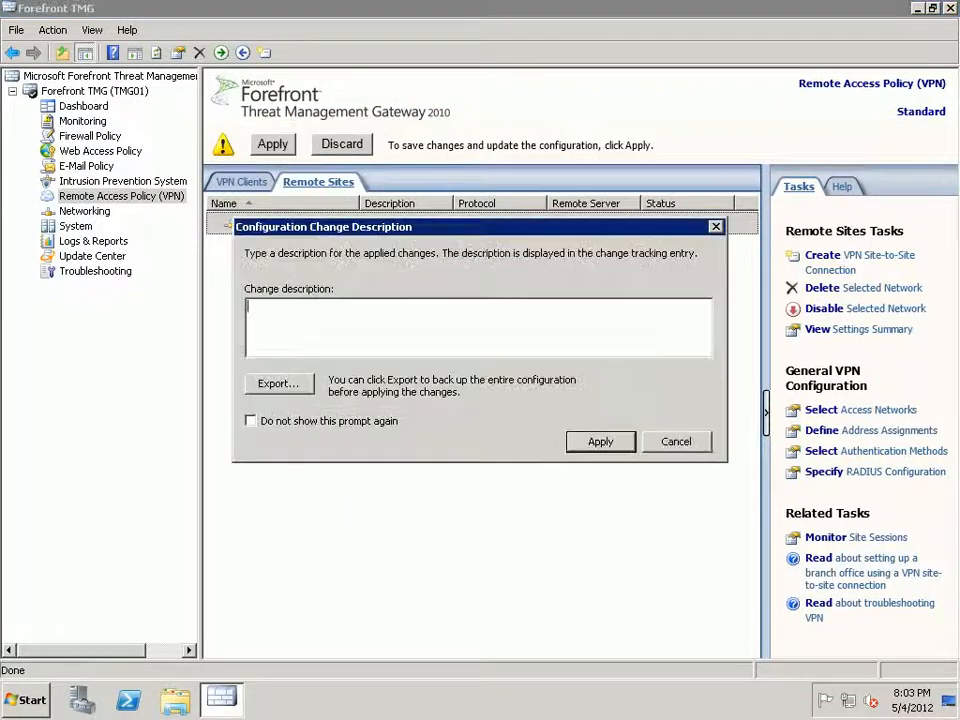
{"action": "key", "text": "Return"}
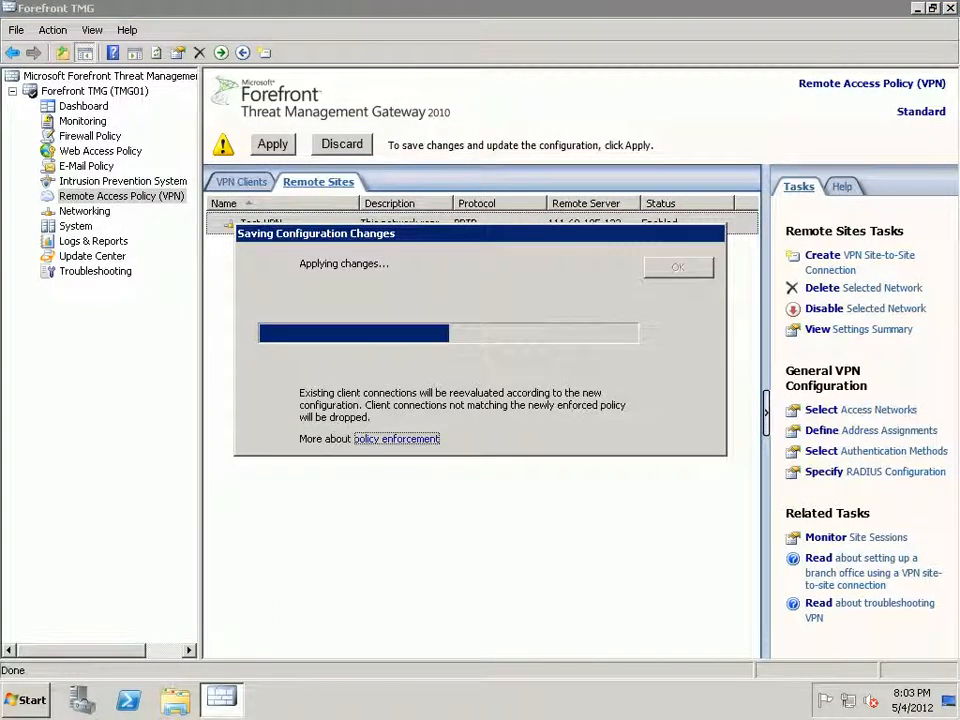
{"action": "key", "text": "Return"}
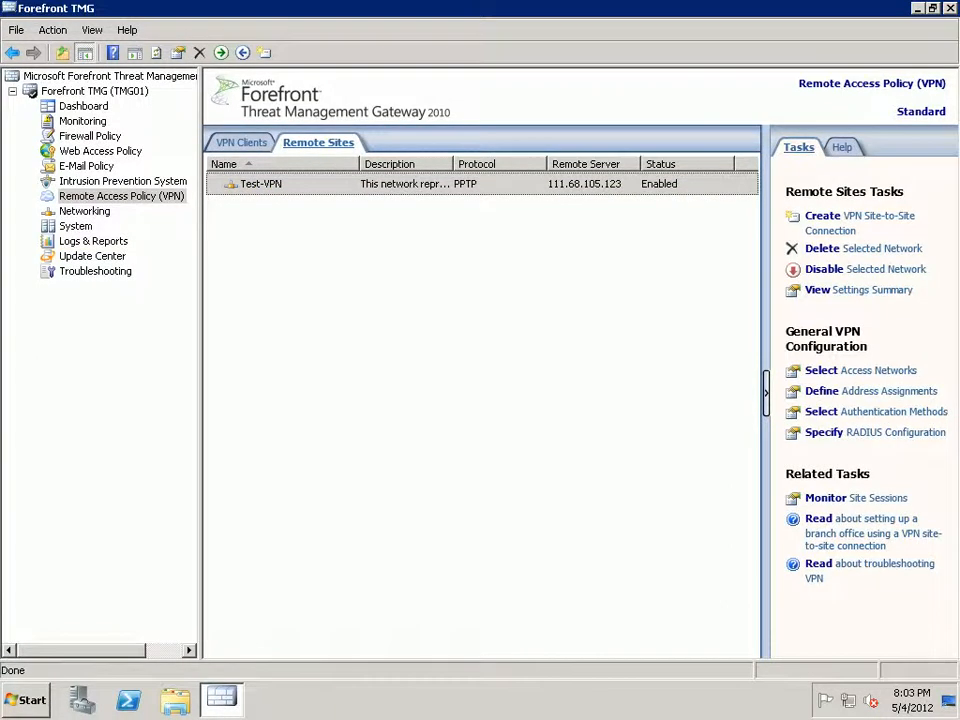
{"action": "key", "text": "super"}
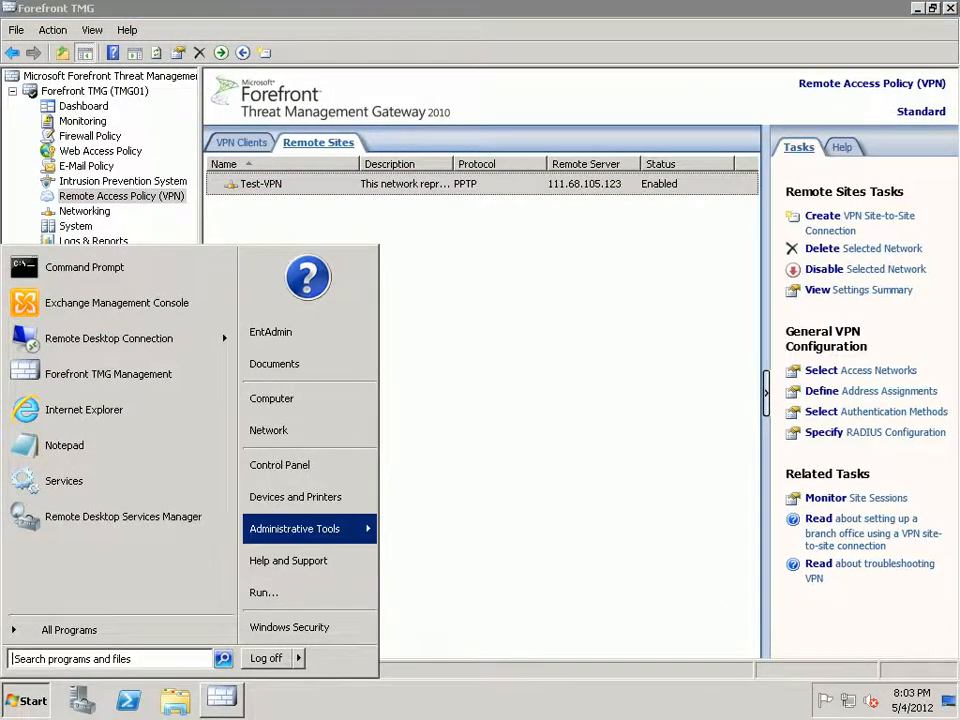
{"action": "mouse_move", "coordinate": [295, 529]}
{"action": "left_click", "coordinate": [463, 501]}
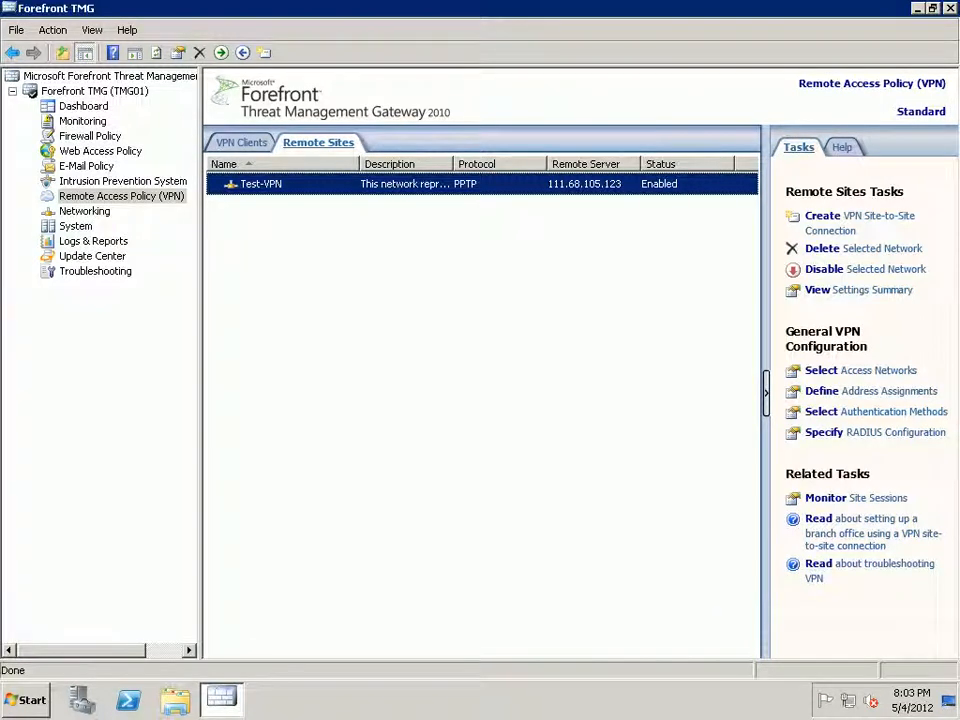
Open Test-VPN's properties and review its Addresses, Remote NLB and Connection tabs.
{"action": "double_click", "coordinate": [261, 184]}
{"action": "left_click", "coordinate": [375, 153]}
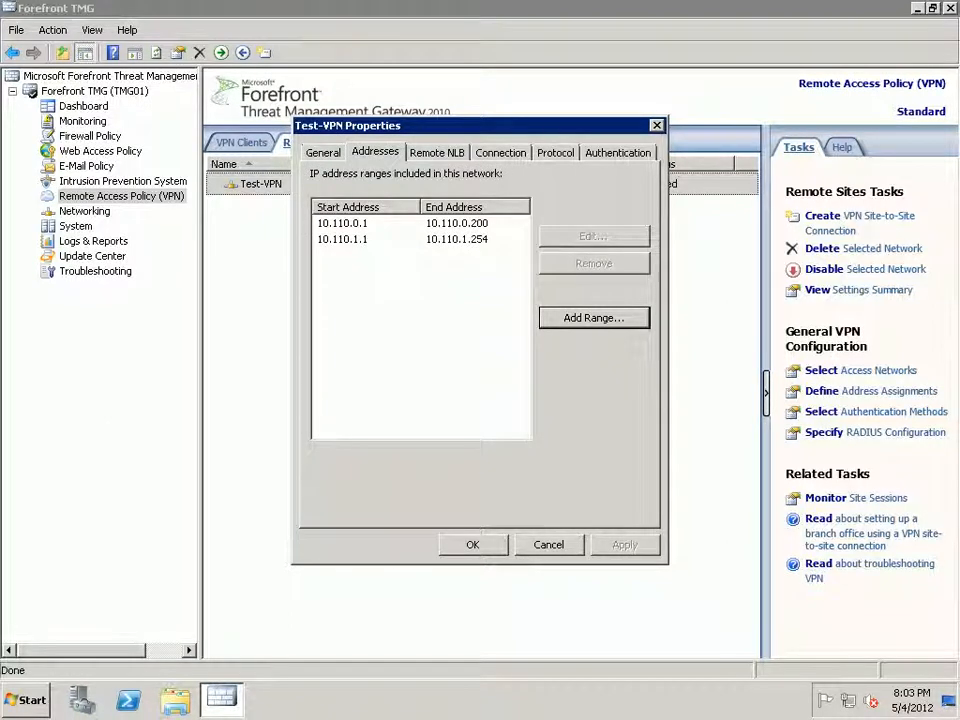
{"action": "left_click", "coordinate": [323, 153]}
{"action": "left_click", "coordinate": [375, 153]}
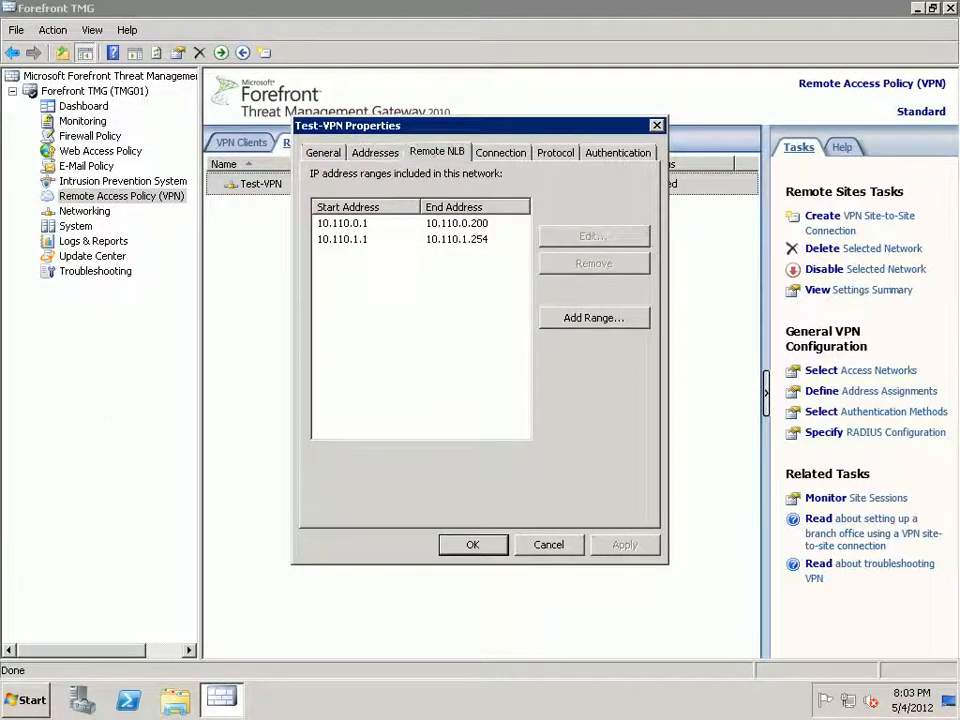
{"action": "left_click", "coordinate": [437, 153]}
{"action": "left_click", "coordinate": [500, 153]}
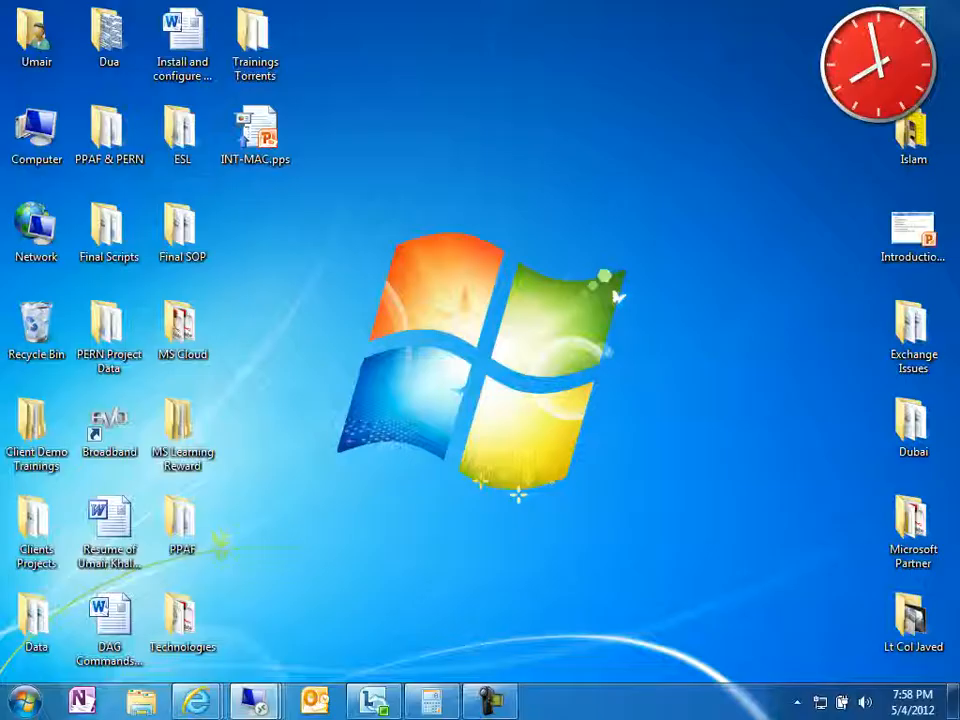
Bring up the 111.68.105.122 gateway's remote session, then minimize it to the local desktop.
{"action": "mouse_move", "coordinate": [254, 700]}
{"action": "left_click", "coordinate": [560, 590]}
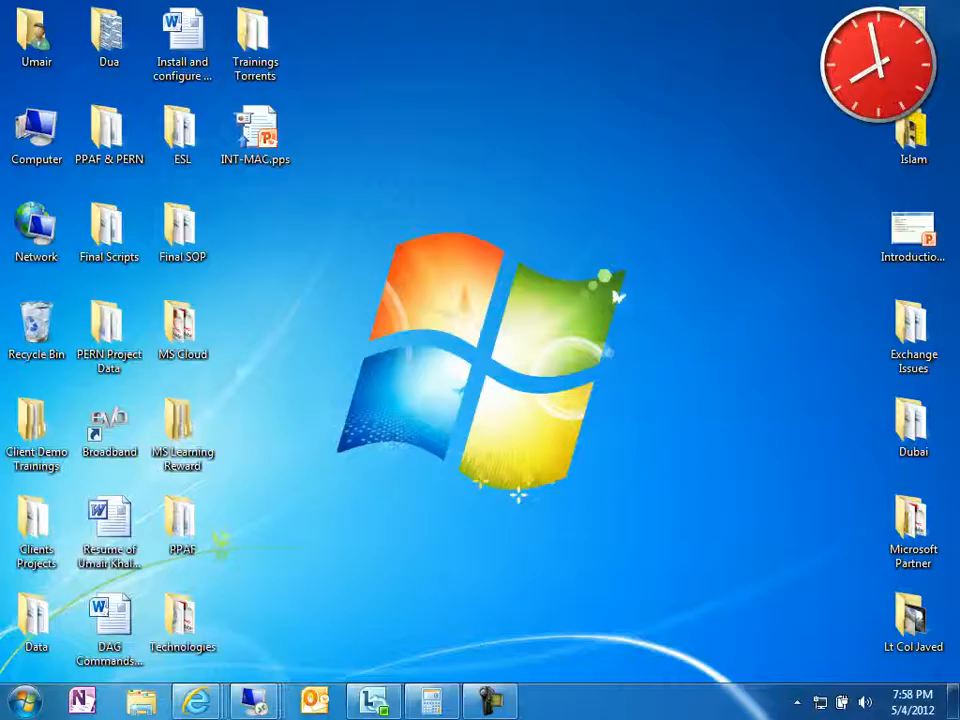
{"action": "mouse_move", "coordinate": [254, 700]}
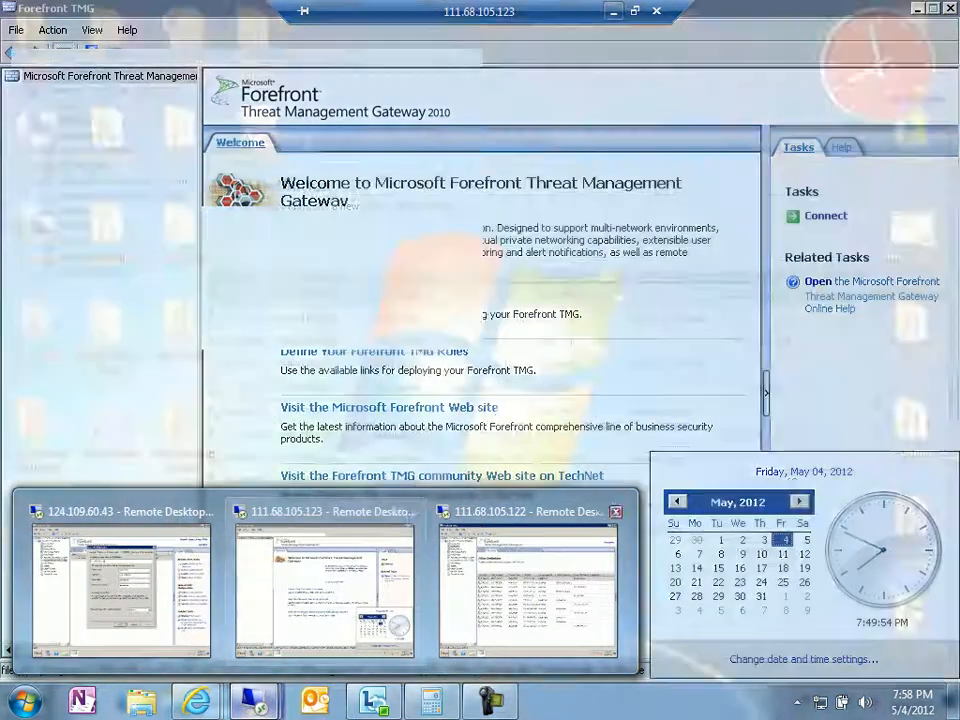
{"action": "left_click", "coordinate": [528, 590]}
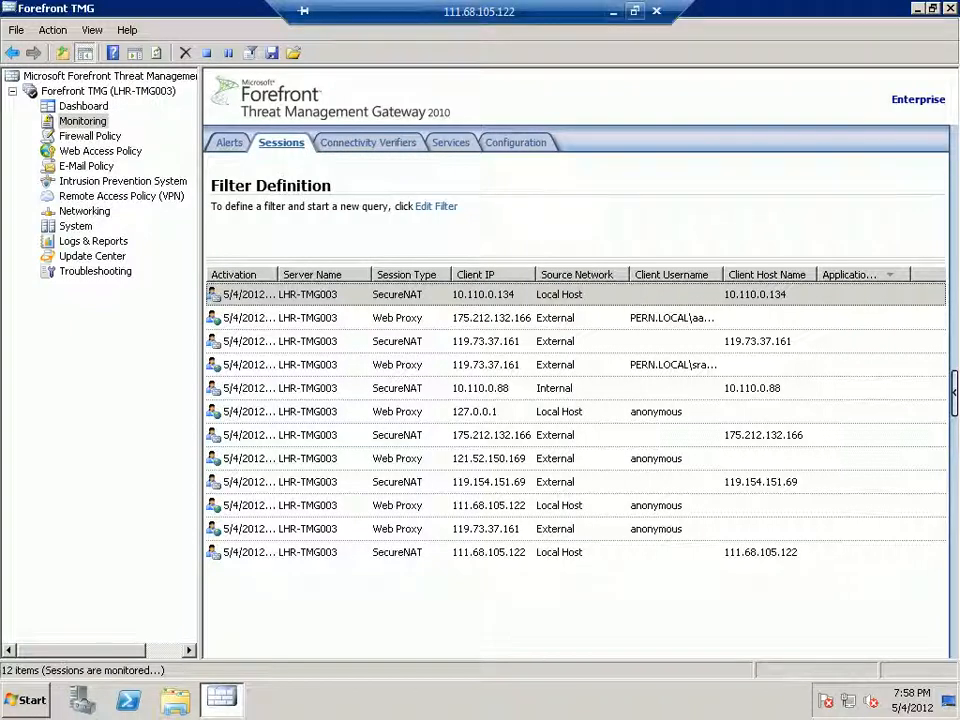
{"action": "left_click", "coordinate": [613, 11]}
On the 124.109.60.43 gateway, correct Test-VPN's remote gateway address to 111.68.105.122.
{"action": "mouse_move", "coordinate": [254, 701]}
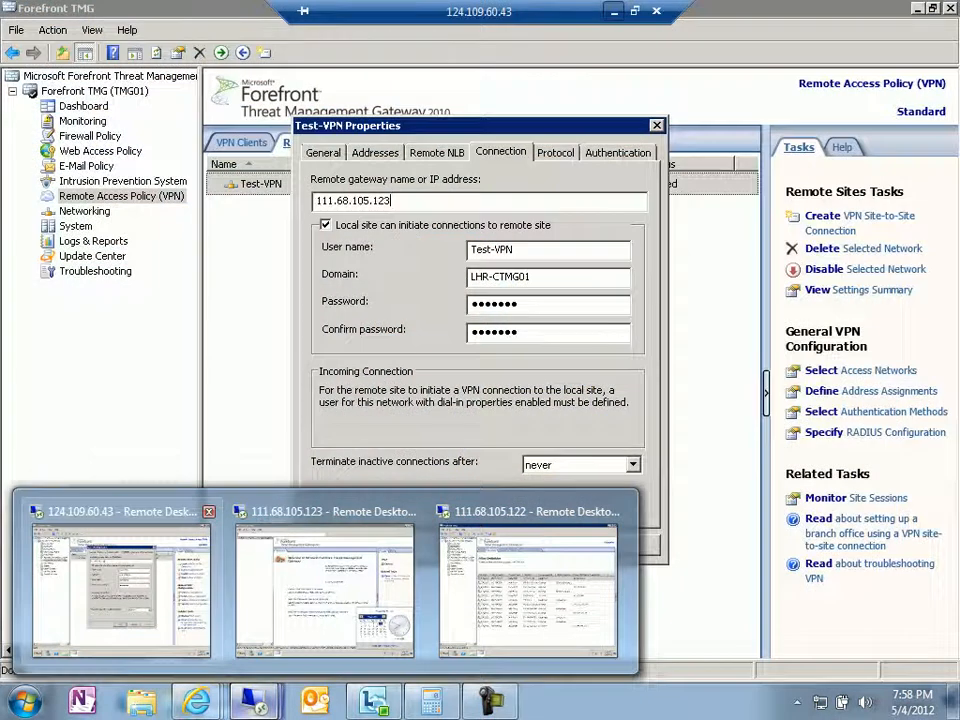
{"action": "left_click", "coordinate": [121, 580]}
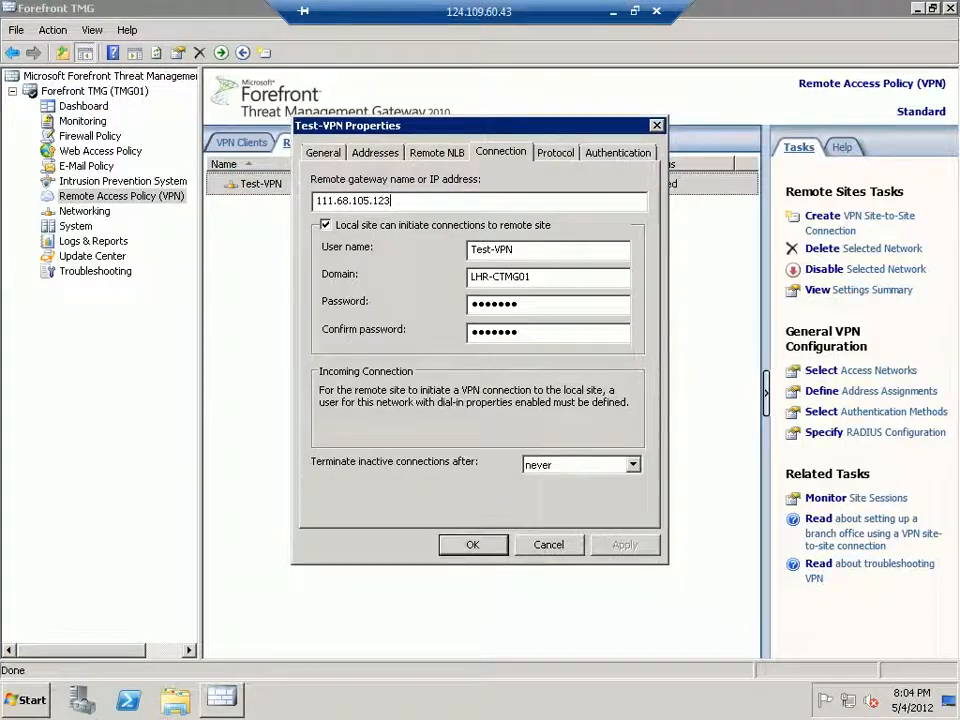
{"action": "key", "text": "BackSpace"}
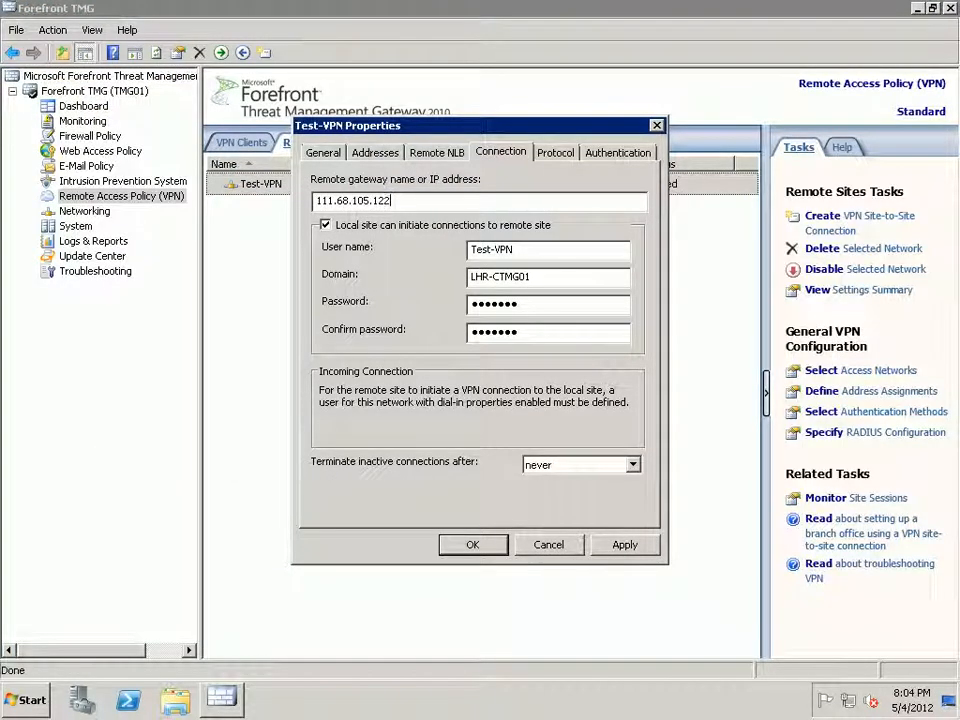
{"action": "left_click", "coordinate": [625, 545]}
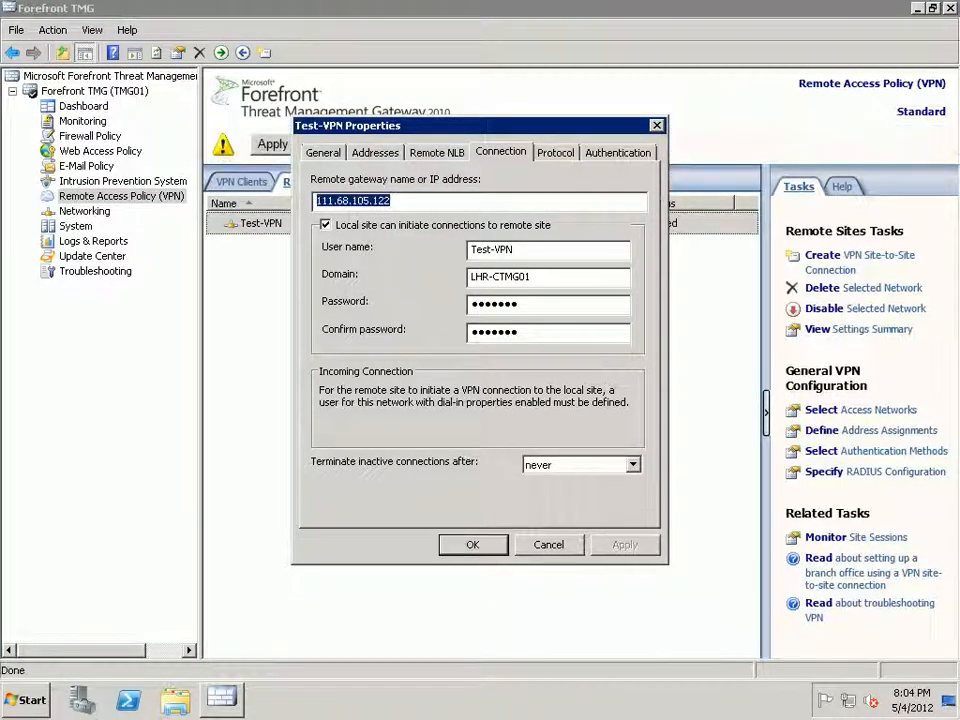
{"action": "left_click", "coordinate": [473, 545]}
Apply the pending Forefront TMG configuration changes and confirm the save.
{"action": "left_click", "coordinate": [272, 144]}
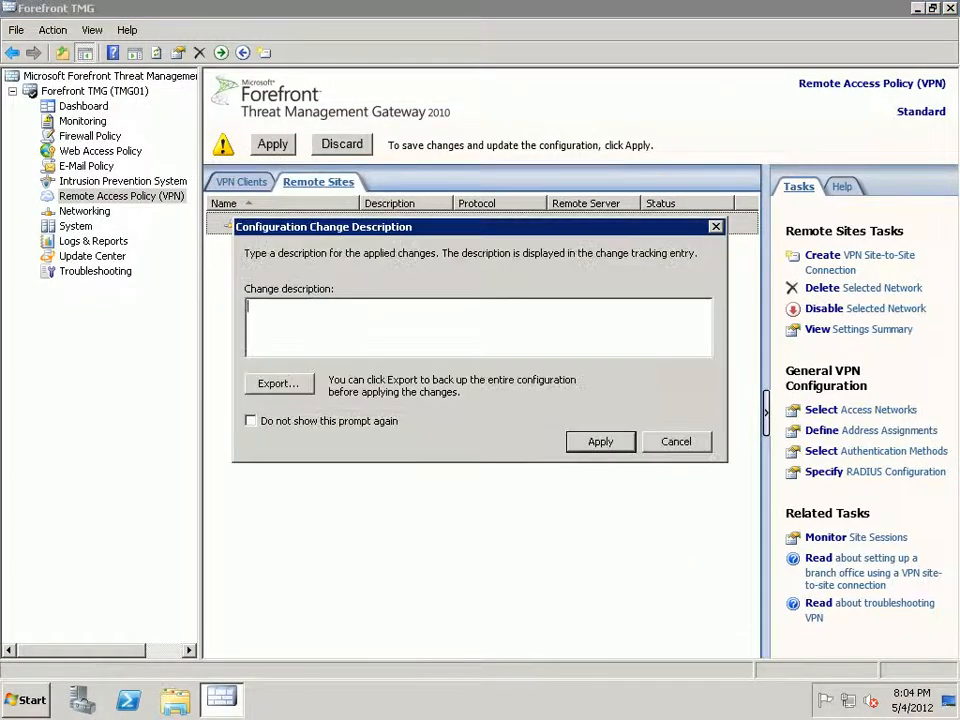
{"action": "left_click", "coordinate": [600, 441]}
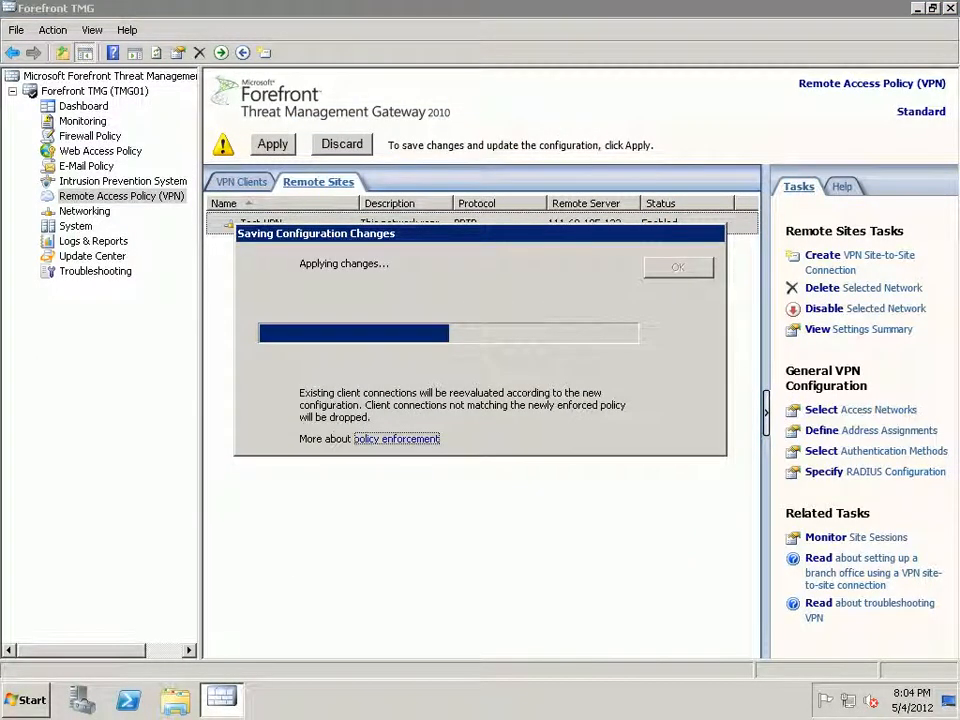
{"action": "left_click", "coordinate": [678, 267]}
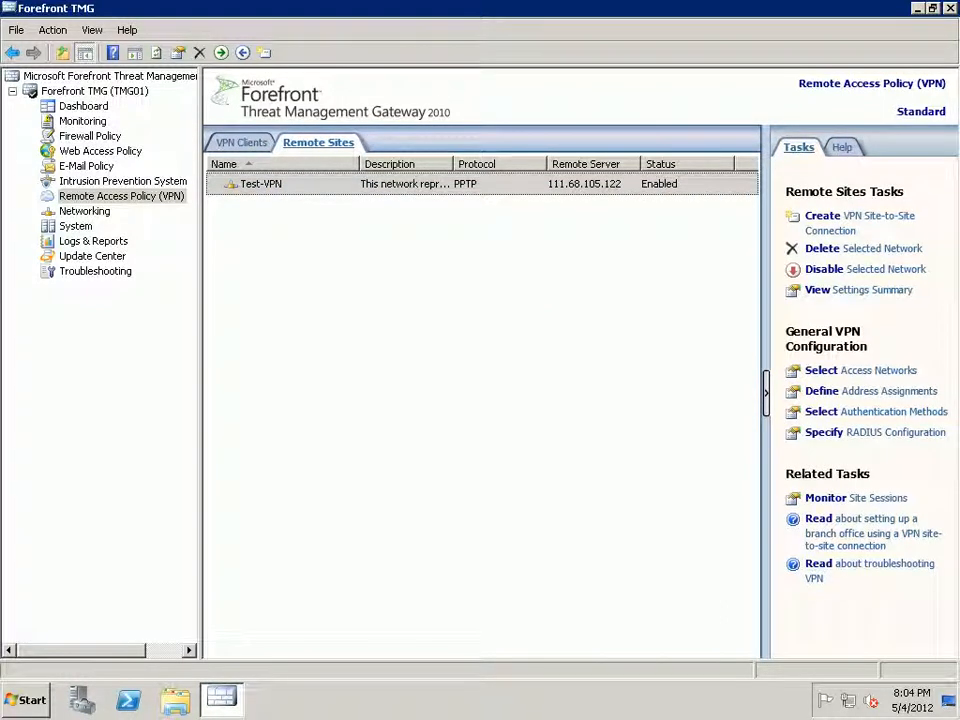
{"action": "left_click", "coordinate": [82, 121]}
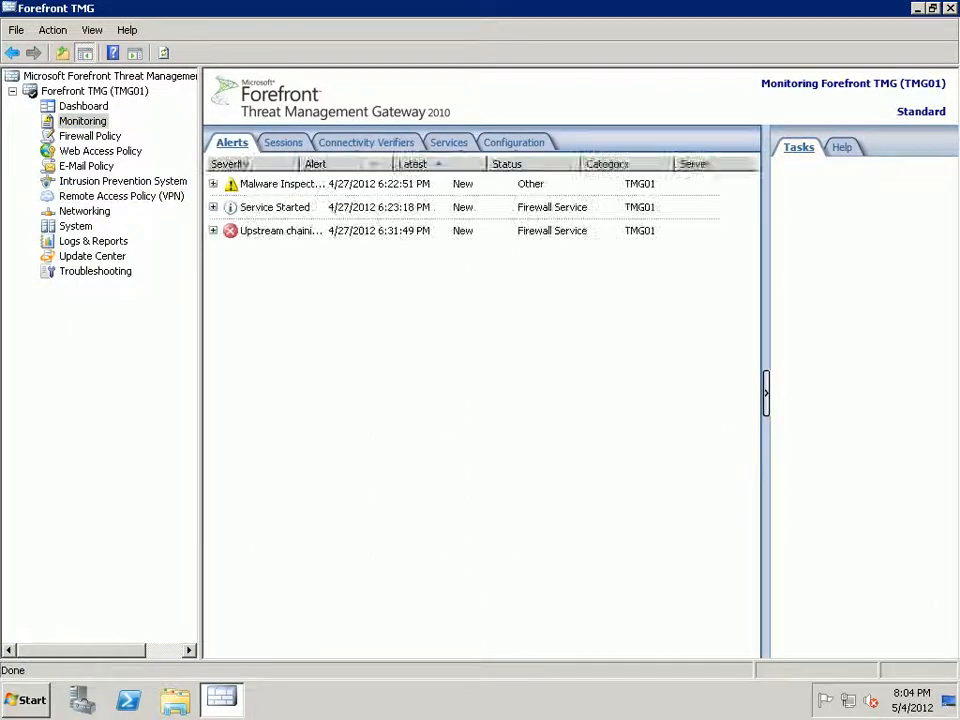
Show the Sessions list with the task pane hidden, sorted by Application Name.
{"action": "left_click", "coordinate": [282, 142]}
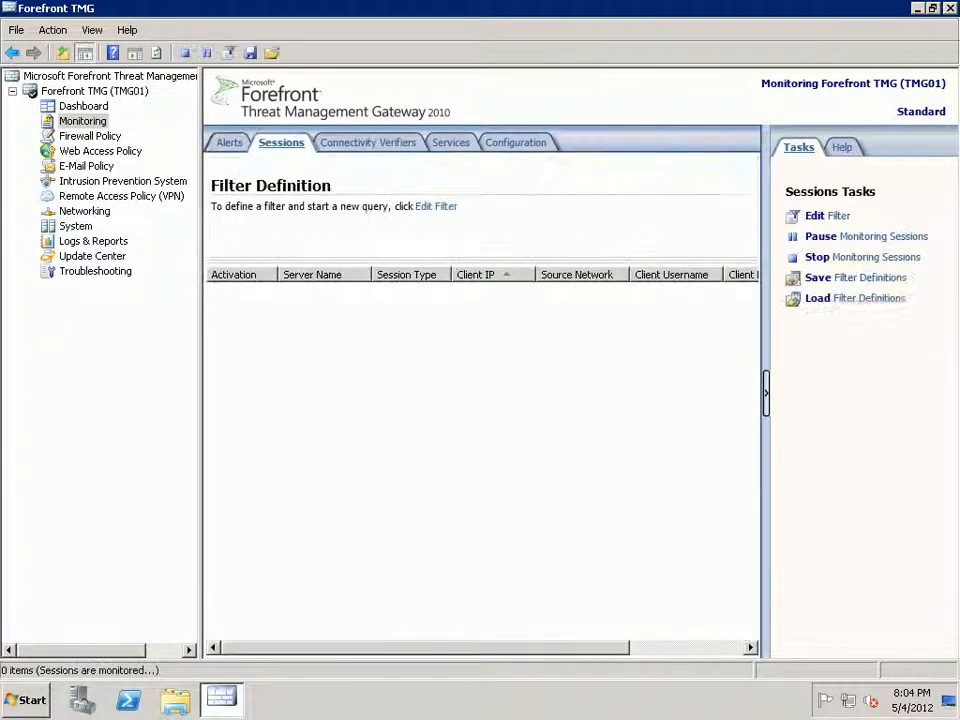
{"action": "left_click", "coordinate": [765, 392]}
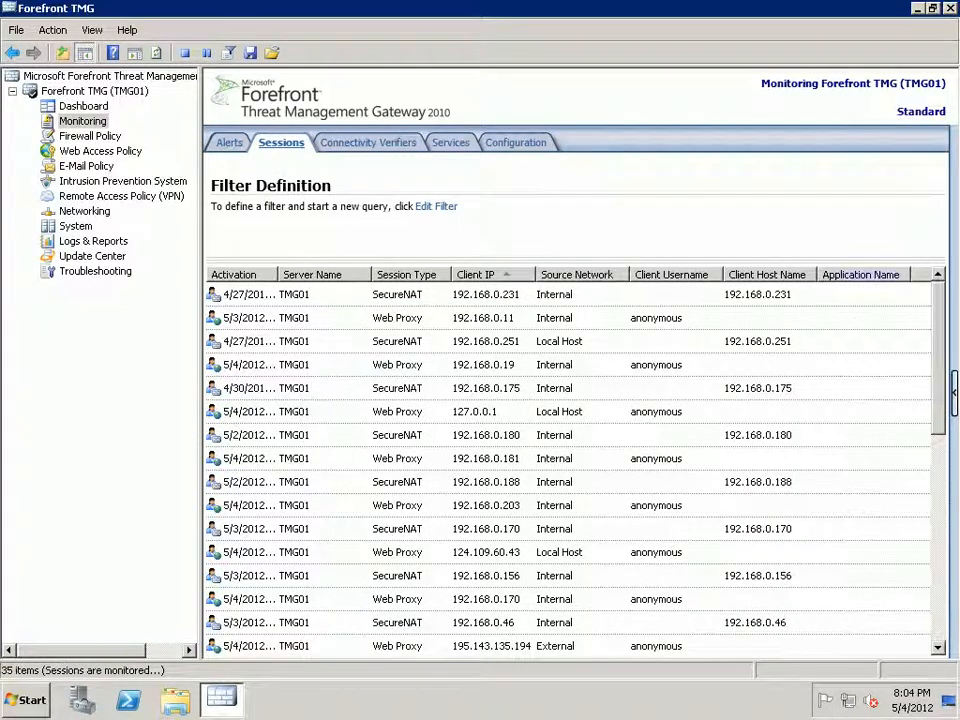
{"action": "left_click", "coordinate": [861, 275]}
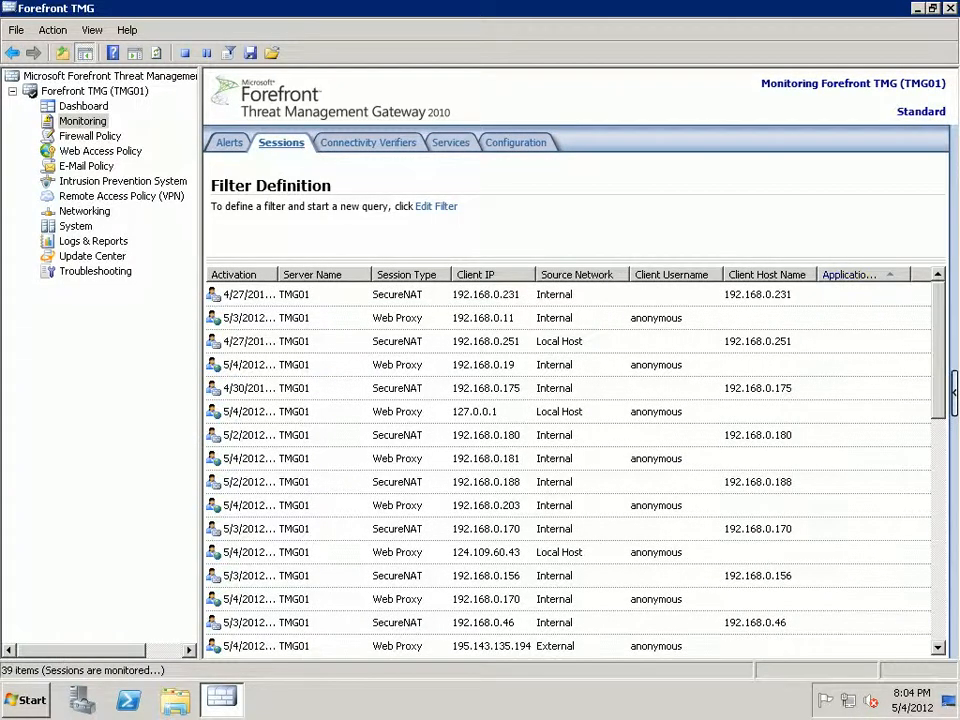
{"action": "scroll", "coordinate": [568, 460], "scroll_direction": "down", "scroll_amount": 8}
{"action": "scroll", "coordinate": [568, 460], "scroll_direction": "up", "scroll_amount": 8}
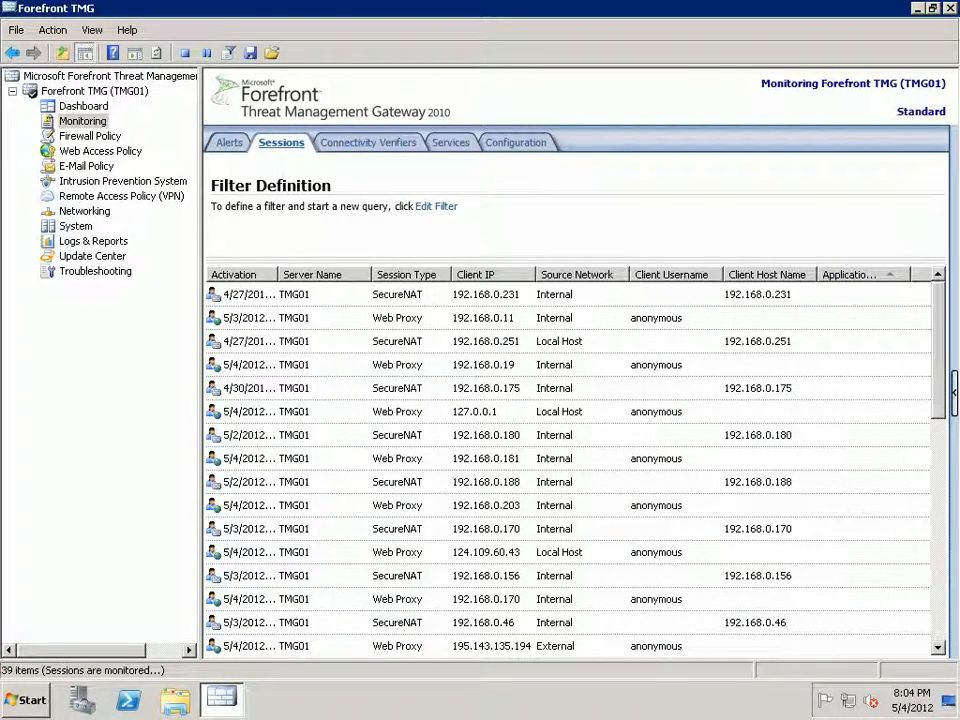
Launch Routing and Remote Access and maximize its window.
{"action": "left_click", "coordinate": [25, 700]}
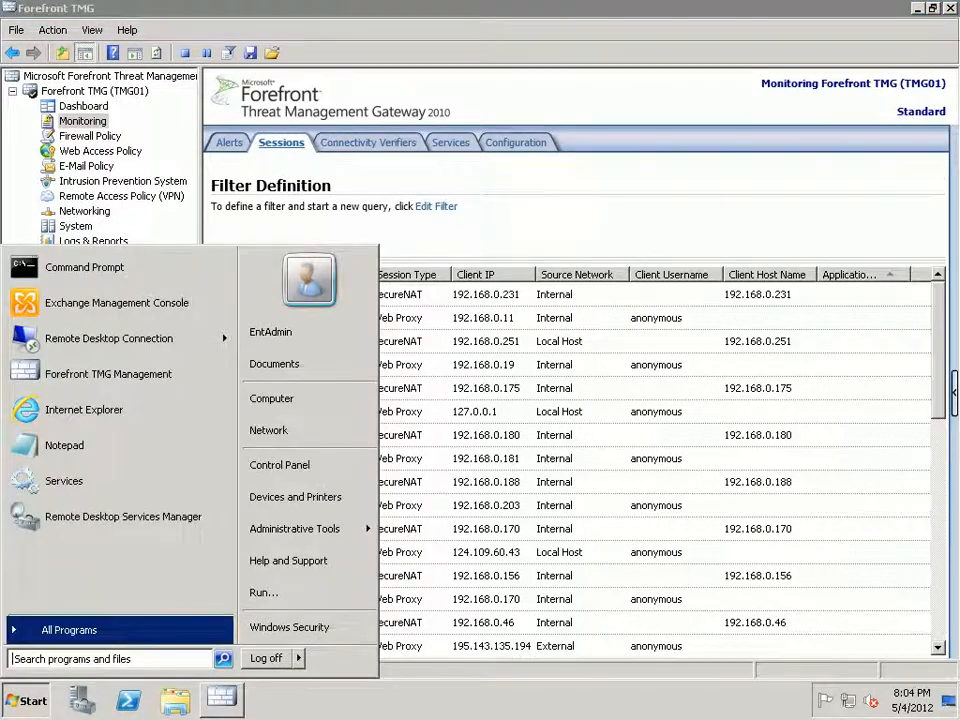
{"action": "mouse_move", "coordinate": [308, 529]}
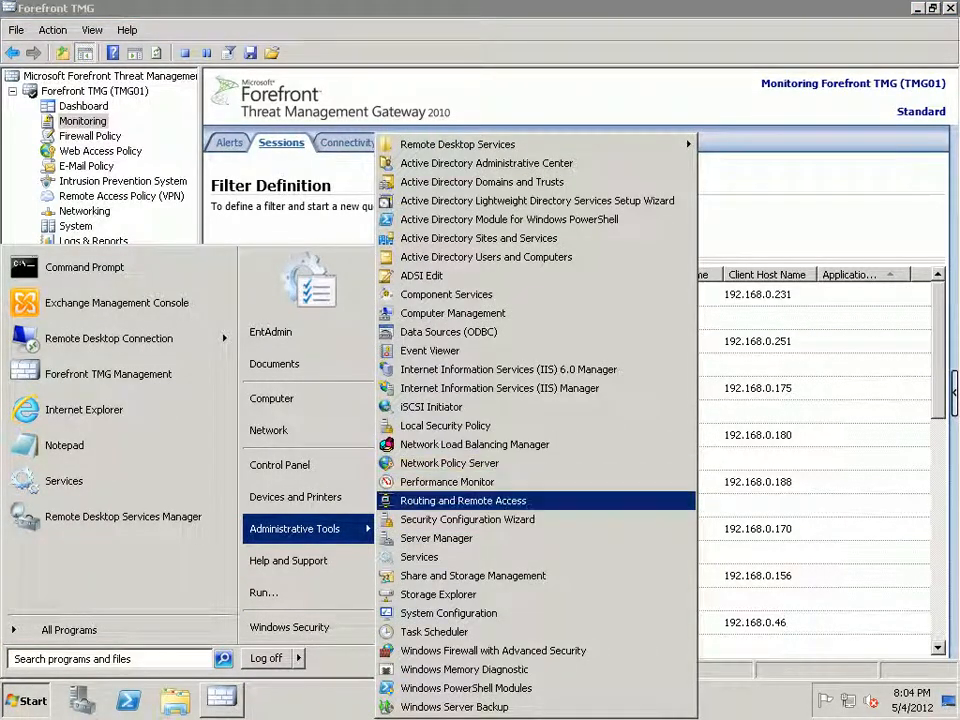
{"action": "left_click", "coordinate": [463, 500]}
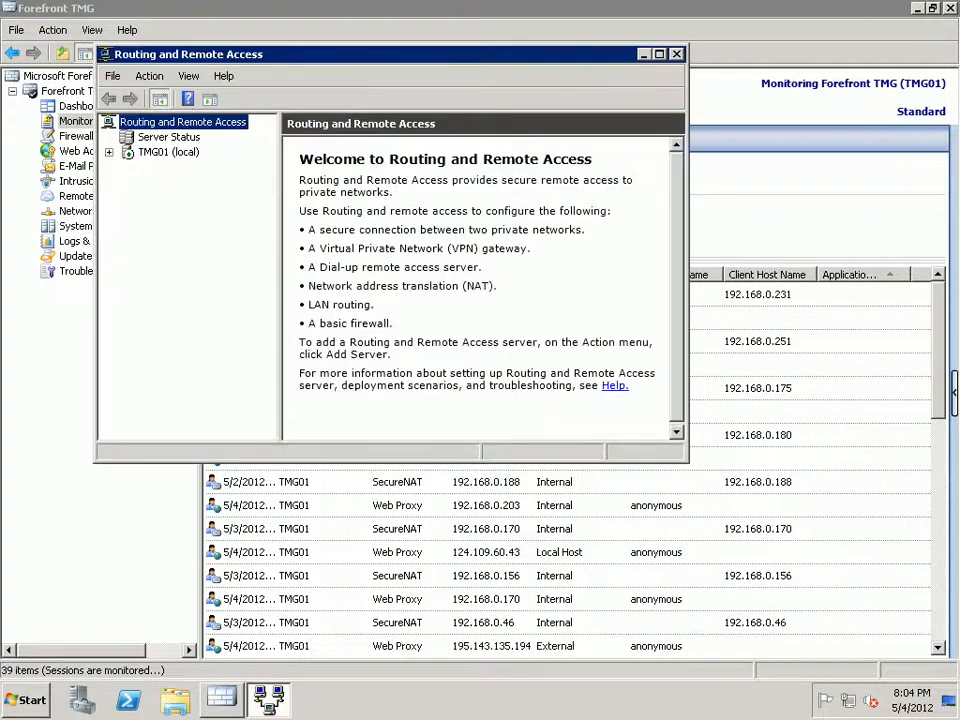
{"action": "left_click", "coordinate": [659, 54]}
On TMG01 (local), open Network Interfaces and select the Test-VPN demand-dial interface.
{"action": "left_click", "coordinate": [72, 106]}
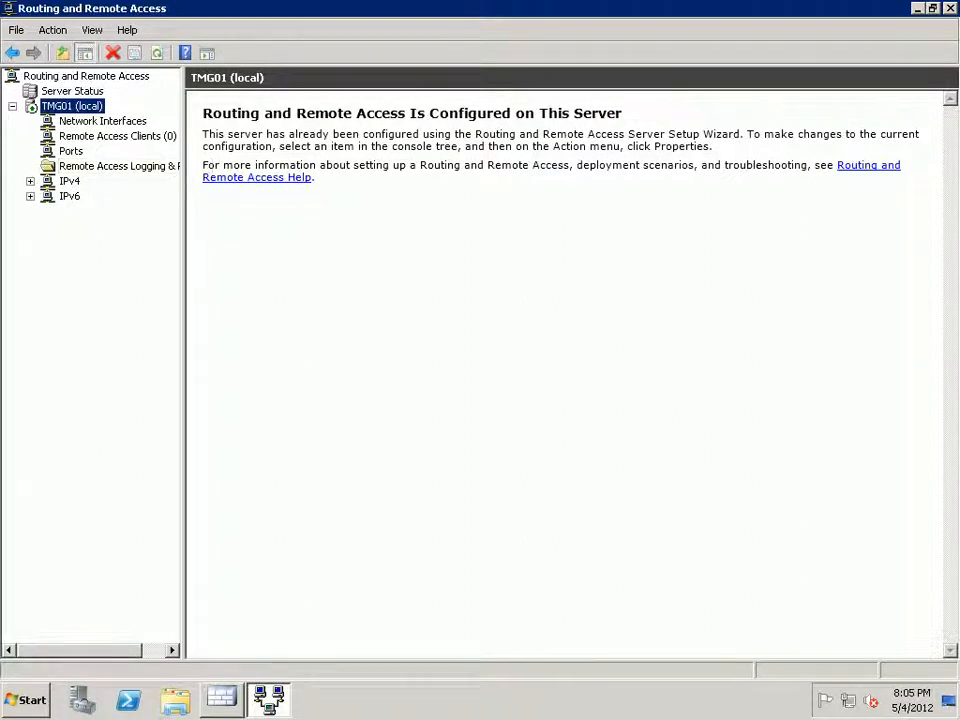
{"action": "left_click", "coordinate": [31, 181]}
{"action": "left_click", "coordinate": [31, 226]}
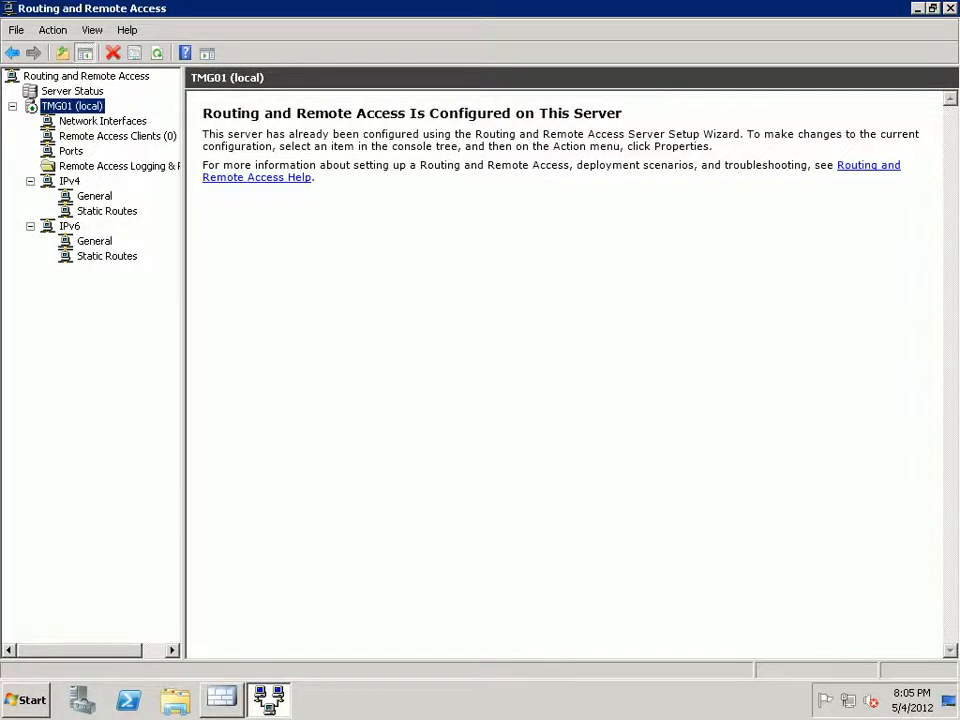
{"action": "left_click", "coordinate": [117, 136]}
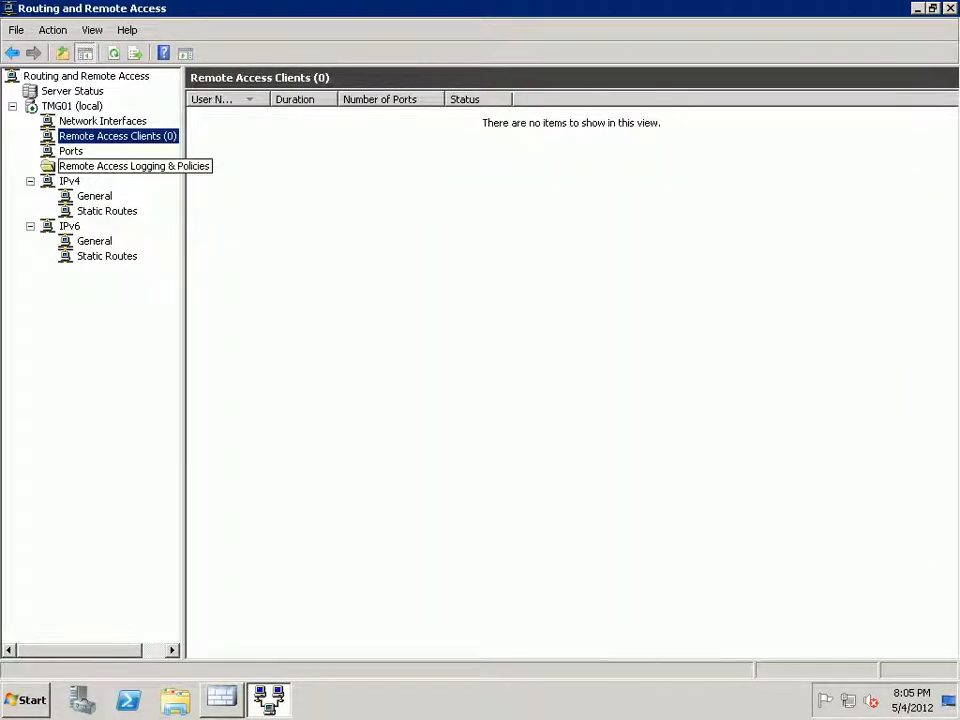
{"action": "left_click", "coordinate": [103, 121]}
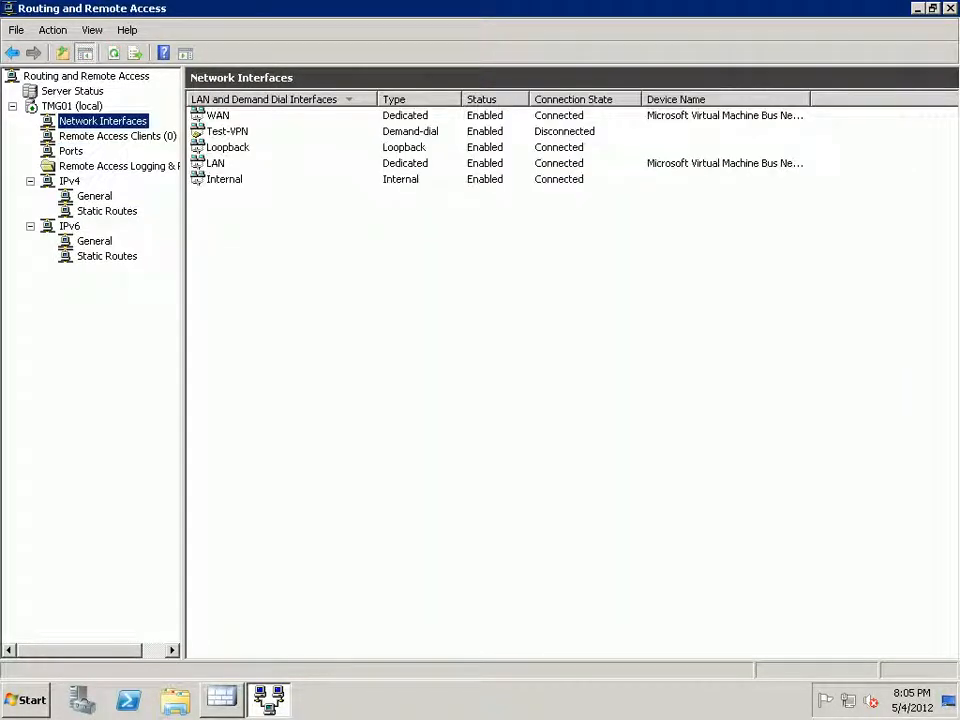
{"action": "left_click", "coordinate": [227, 131]}
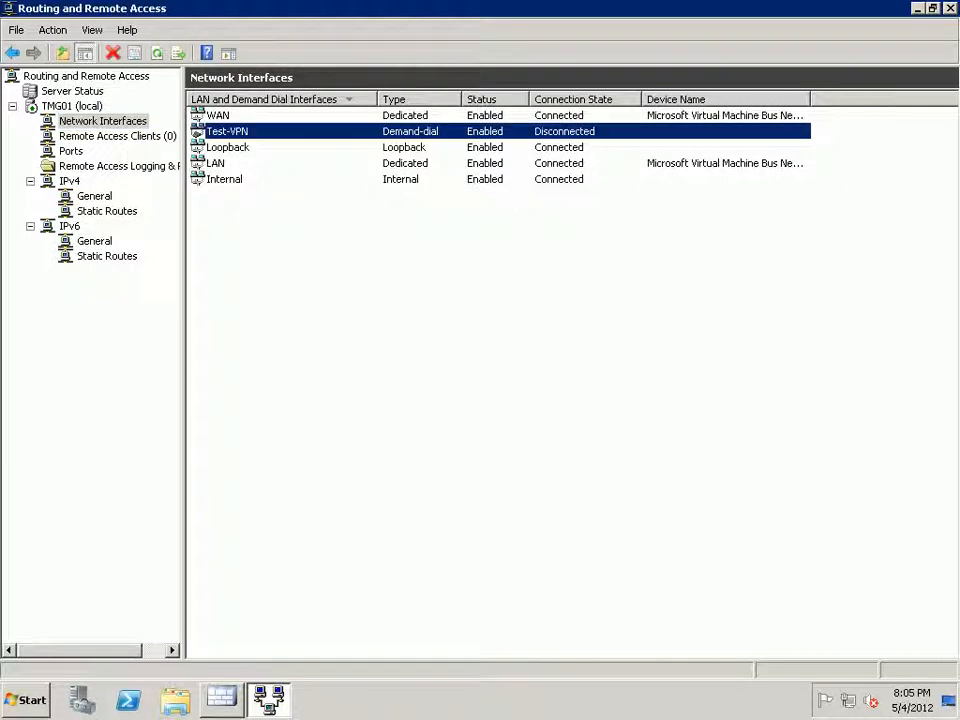
Try connecting Test-VPN, dismiss the credential-denied error, and return to Forefront TMG.
{"action": "right_click", "coordinate": [282, 134]}
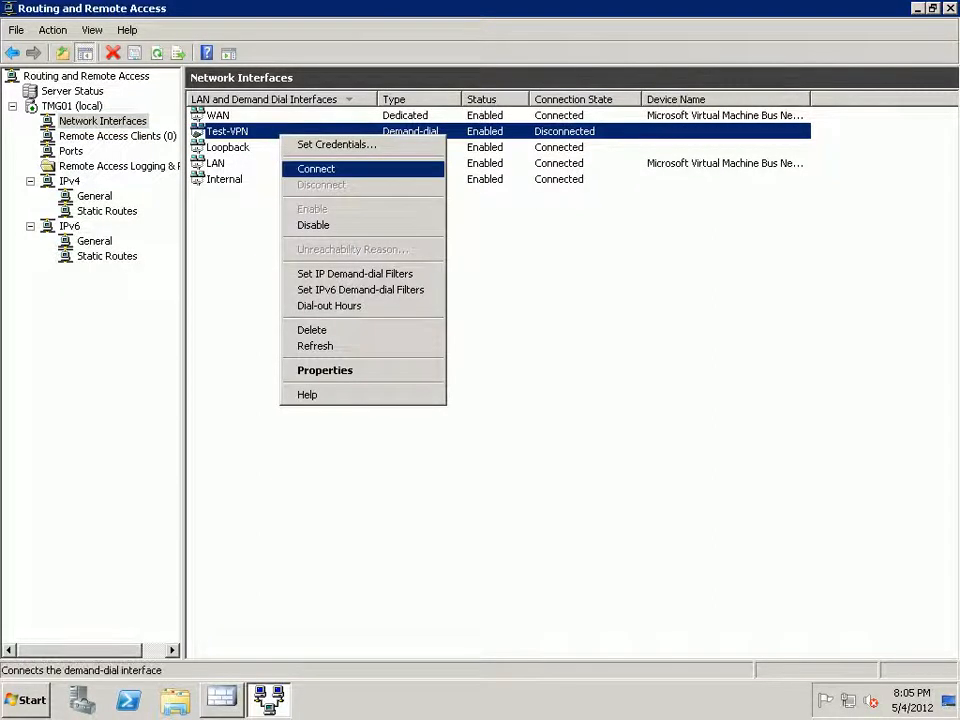
{"action": "left_click", "coordinate": [316, 169]}
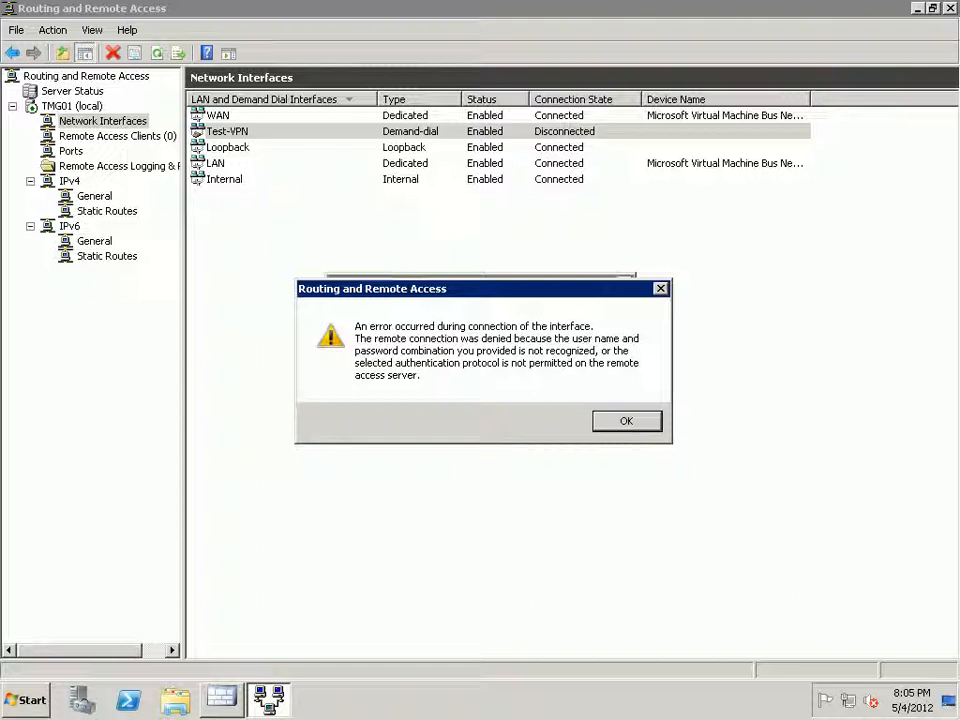
{"action": "key", "text": "Return"}
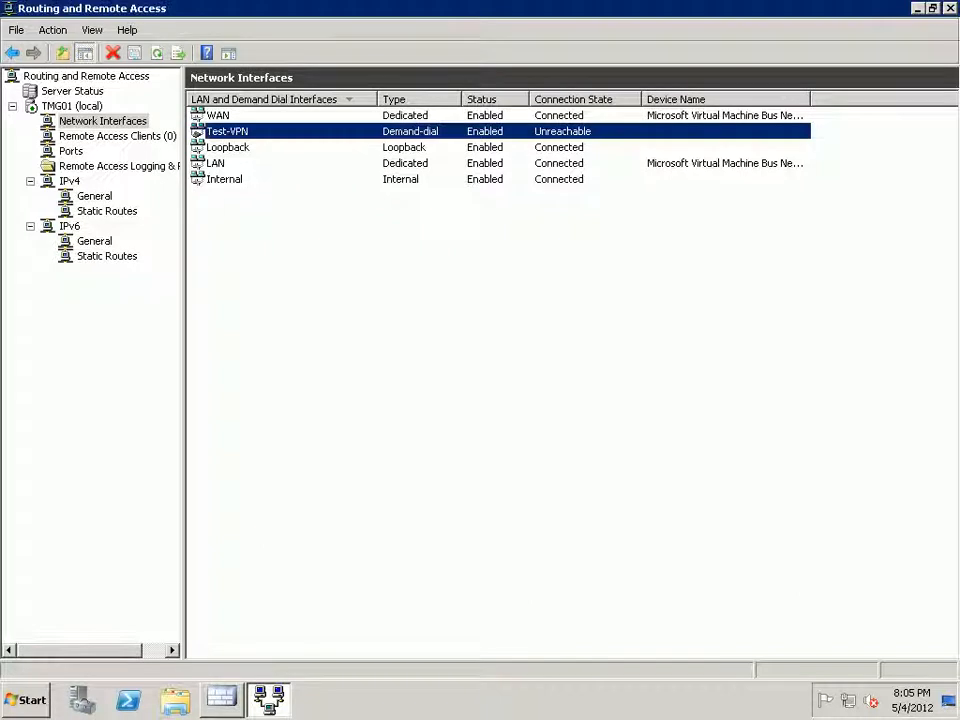
{"action": "key", "text": "alt+Tab"}
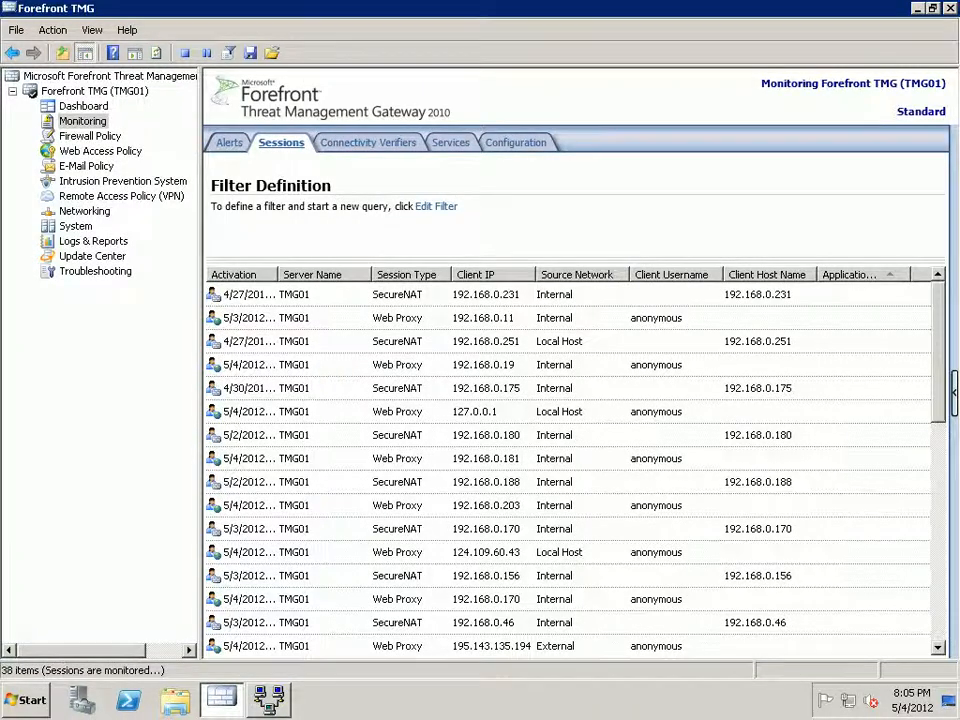
View Remote Sites, then log off the 111.68.105.123 remote session after dismissing its storage error.
{"action": "left_click", "coordinate": [121, 196]}
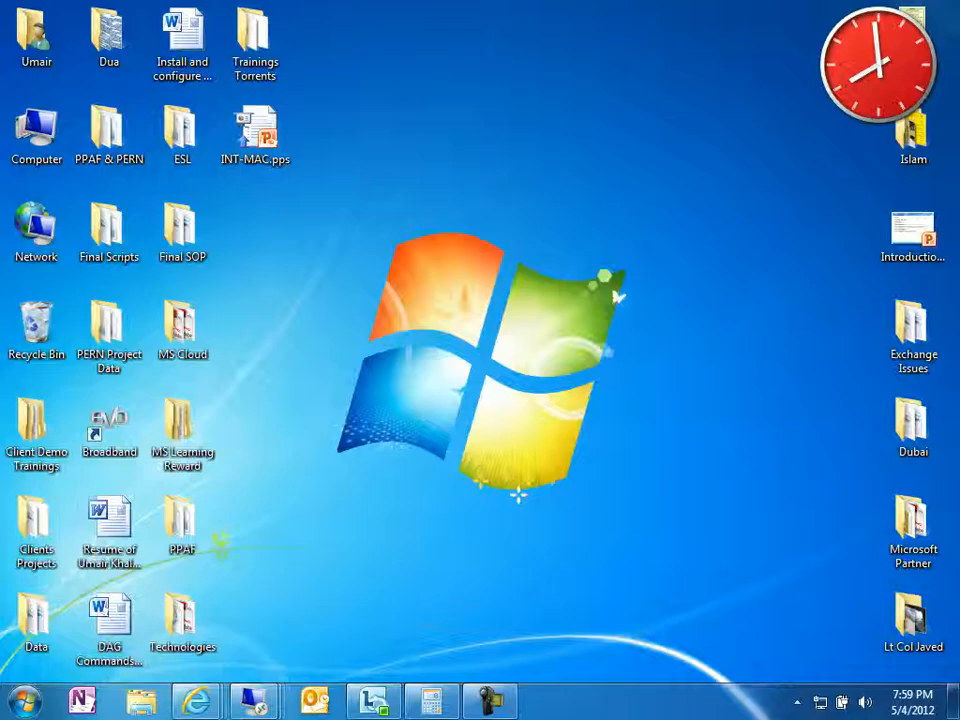
{"action": "mouse_move", "coordinate": [255, 703]}
{"action": "left_click", "coordinate": [320, 562]}
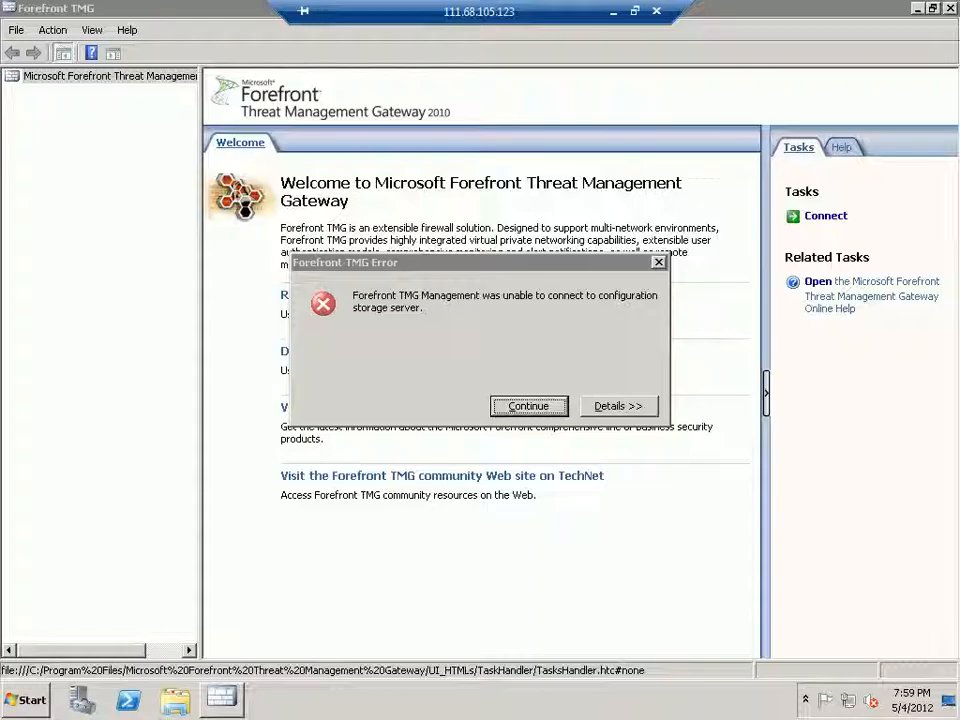
{"action": "key", "text": "Return"}
{"action": "key", "text": "super"}
{"action": "left_click", "coordinate": [266, 658]}
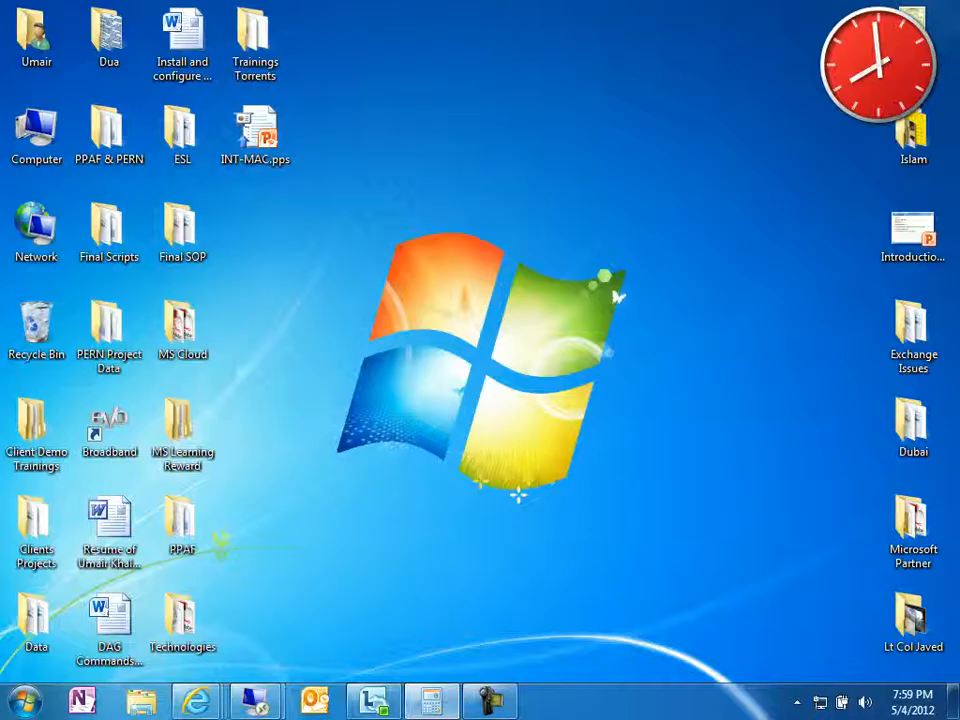
Switch between the 124.109.60.43 and 111.68.105.122 sessions, ending on 124.109.60.43.
{"action": "mouse_move", "coordinate": [254, 700]}
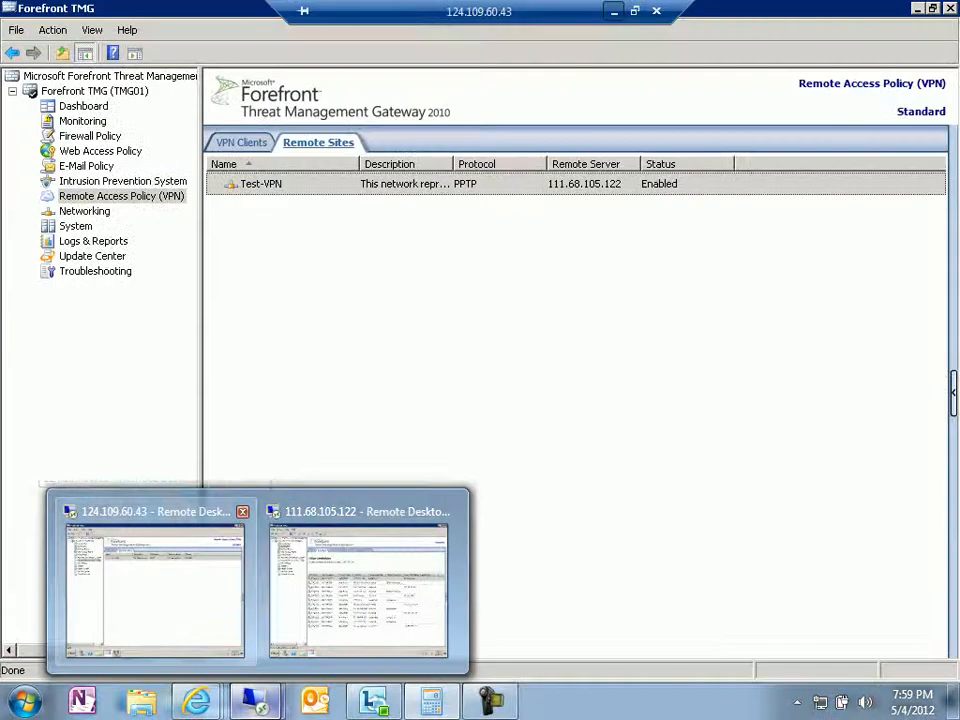
{"action": "left_click", "coordinate": [155, 585]}
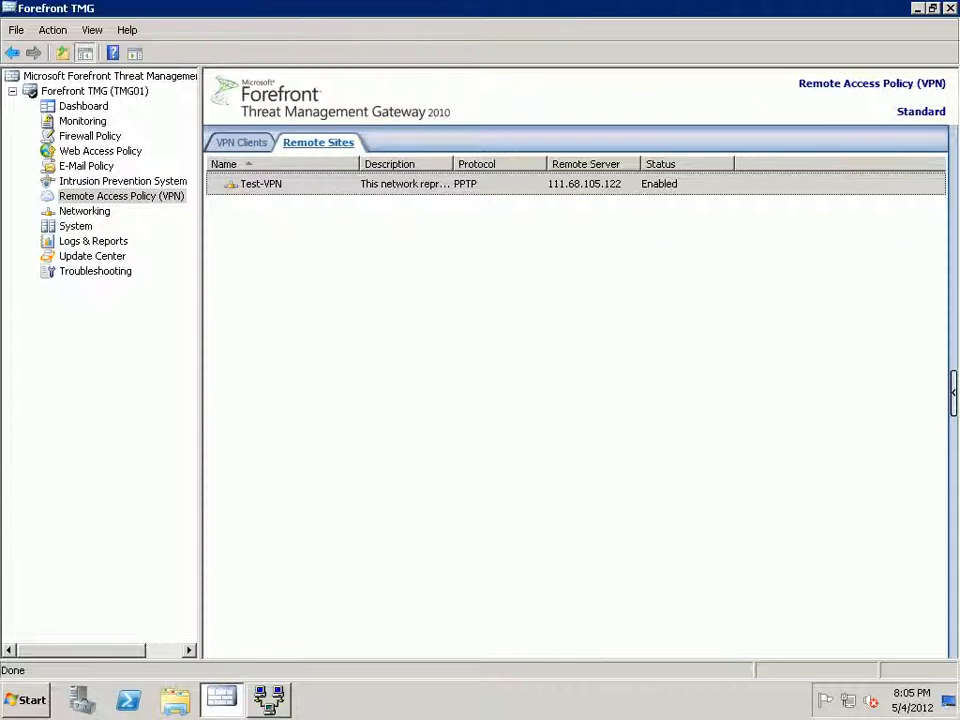
{"action": "left_click", "coordinate": [611, 10]}
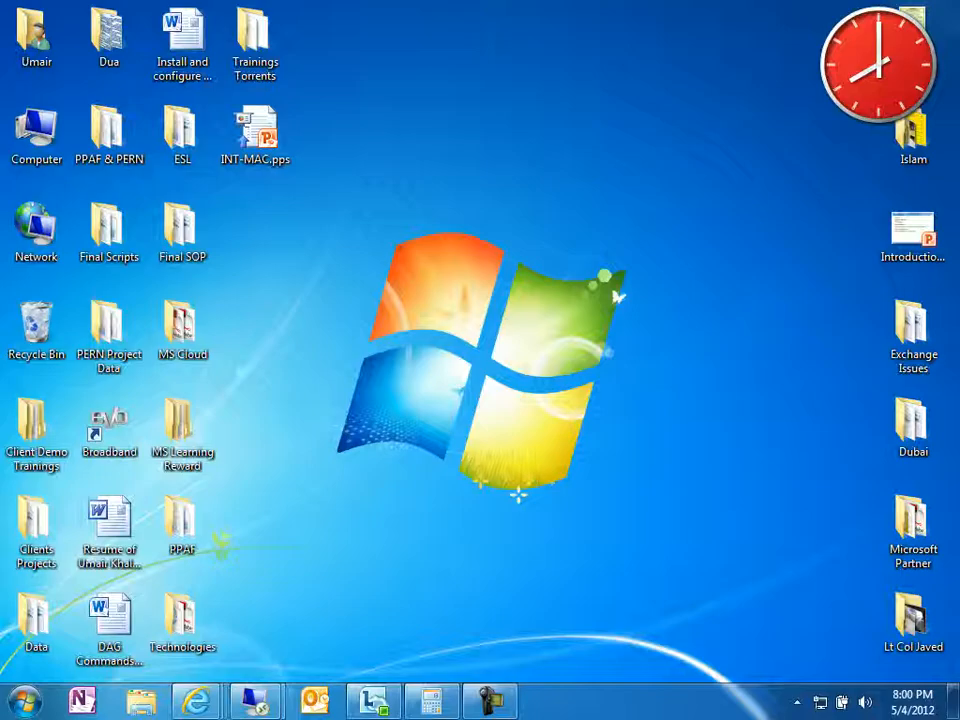
{"action": "mouse_move", "coordinate": [256, 701]}
{"action": "left_click", "coordinate": [358, 590]}
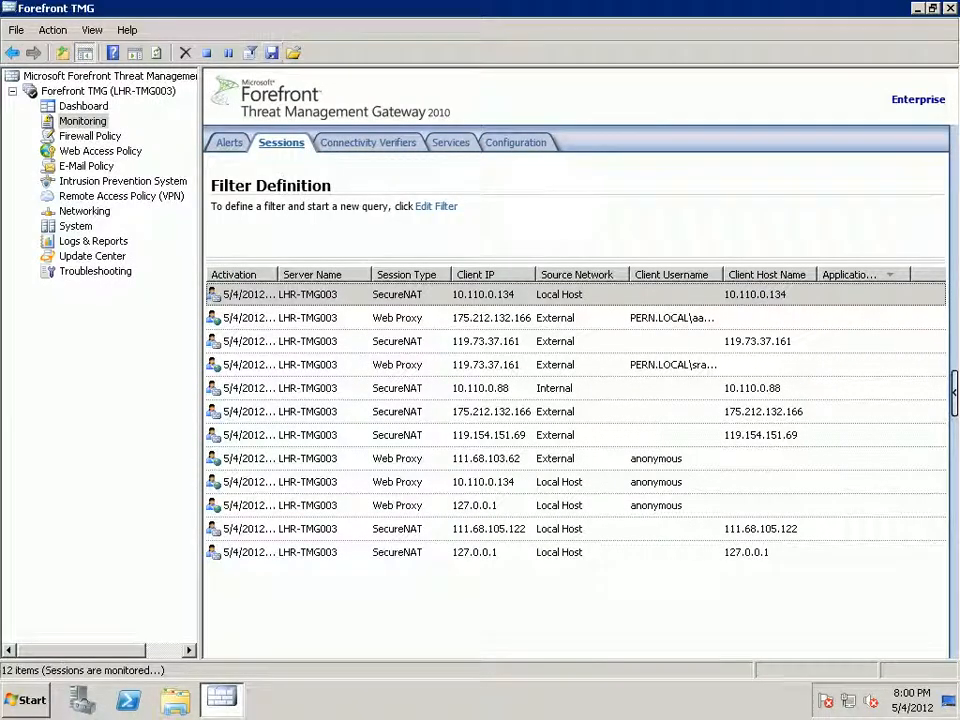
{"action": "left_click", "coordinate": [611, 10]}
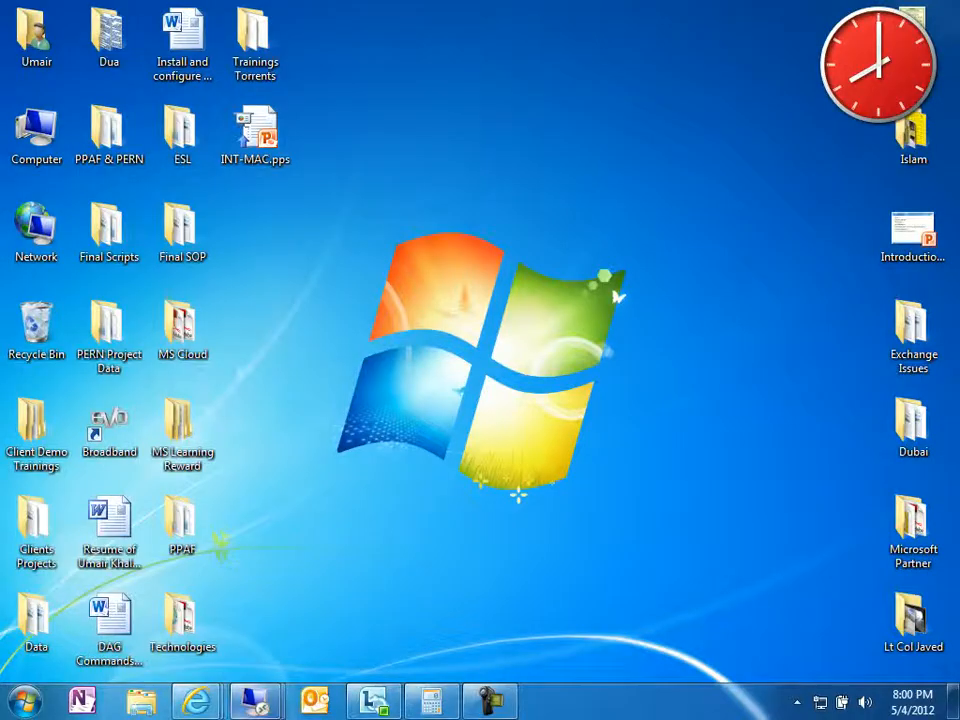
{"action": "mouse_move", "coordinate": [255, 700]}
{"action": "left_click", "coordinate": [155, 580]}
Open the Test-VPN remote site's properties and go through its tabs to Connection.
{"action": "double_click", "coordinate": [261, 184]}
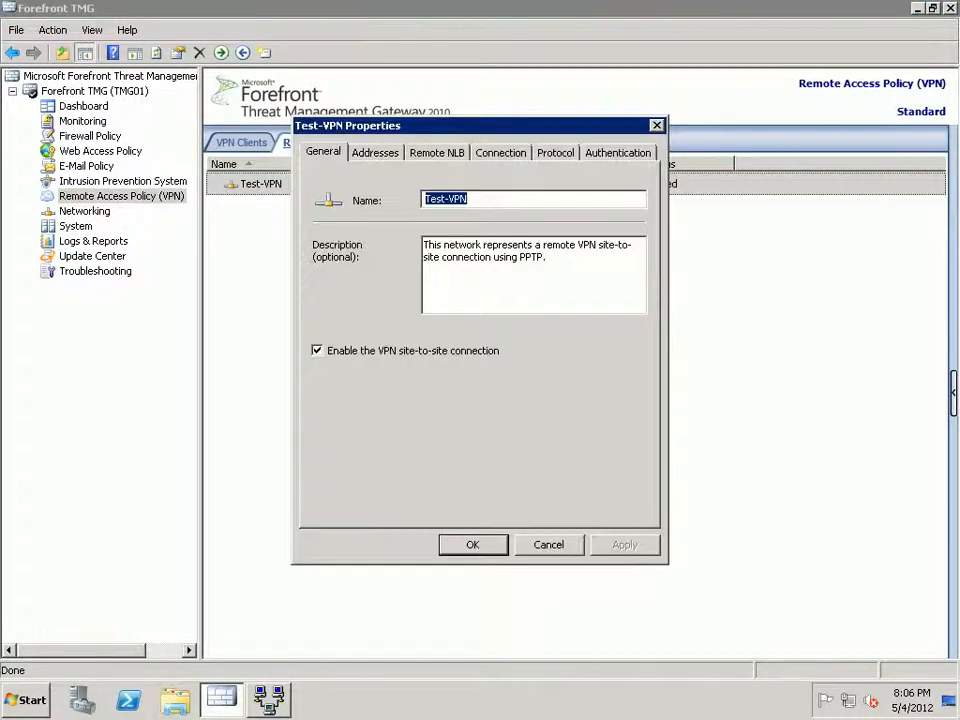
{"action": "left_click", "coordinate": [375, 153]}
{"action": "left_click", "coordinate": [323, 153]}
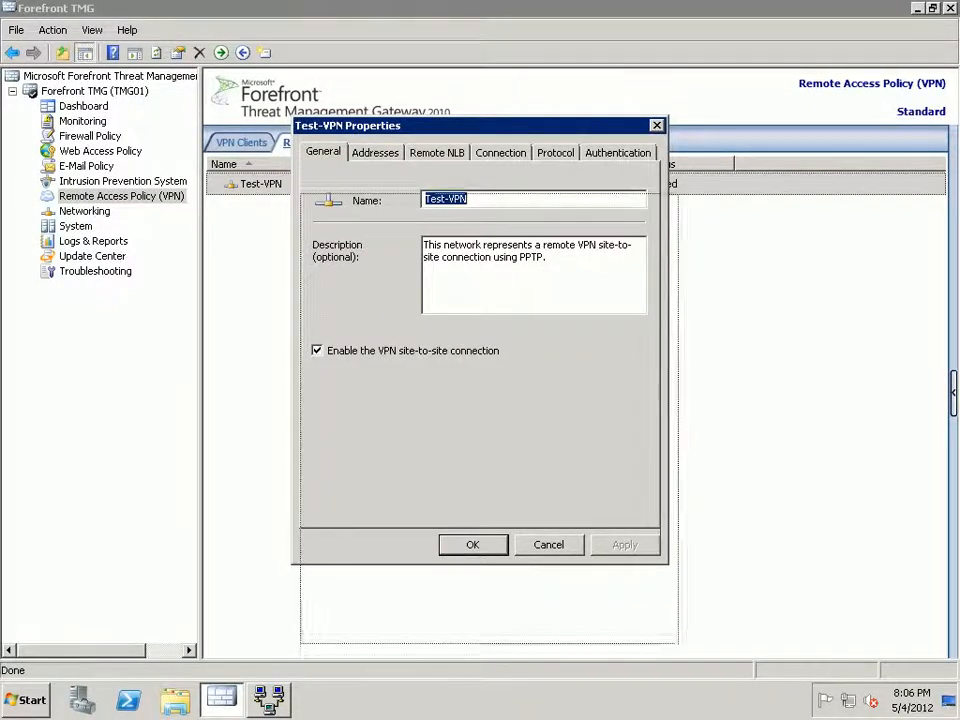
{"action": "left_click_drag", "start_coordinate": [430, 125], "coordinate": [452, 275]}
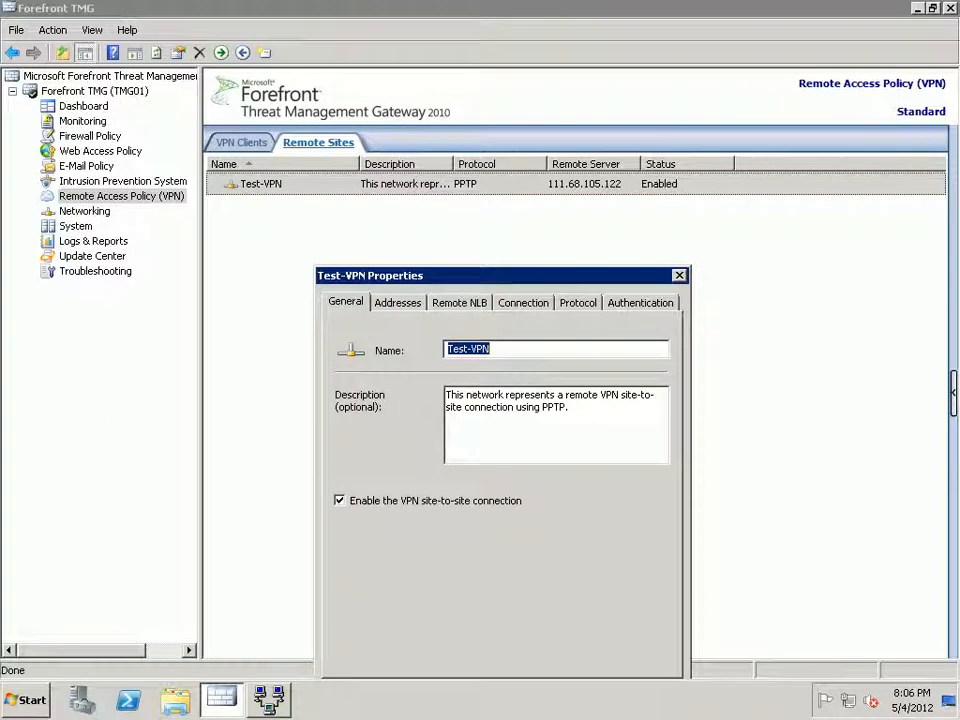
{"action": "left_click", "coordinate": [398, 303]}
{"action": "left_click", "coordinate": [460, 303]}
{"action": "left_click", "coordinate": [523, 303]}
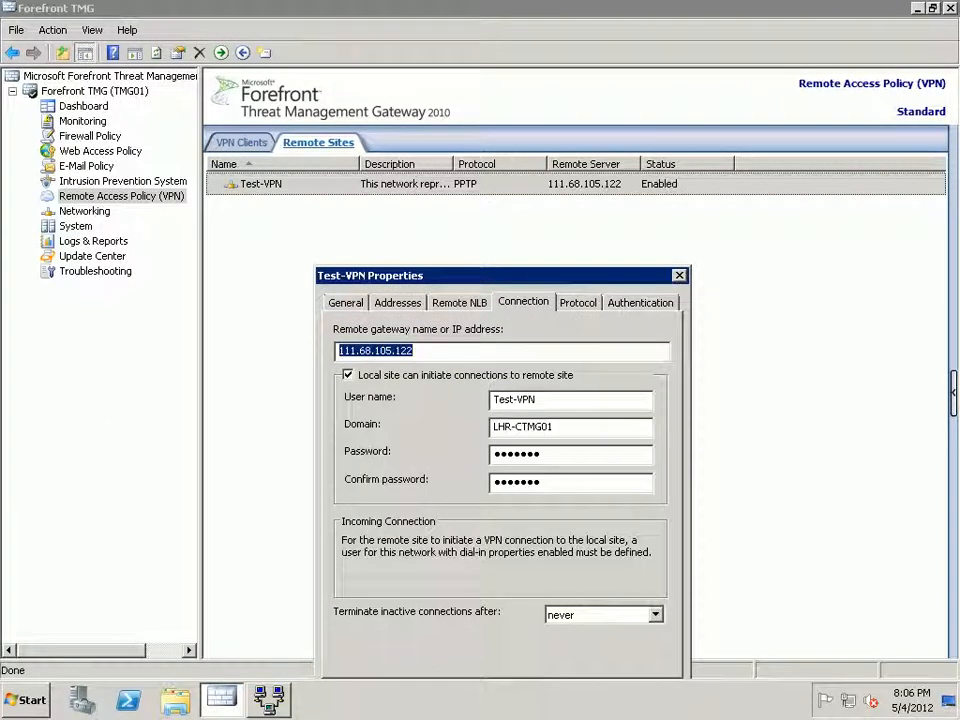
Change the connection domain to LHR-TMG003 and apply the configuration.
{"action": "left_click_drag", "start_coordinate": [553, 426], "coordinate": [516, 426]}
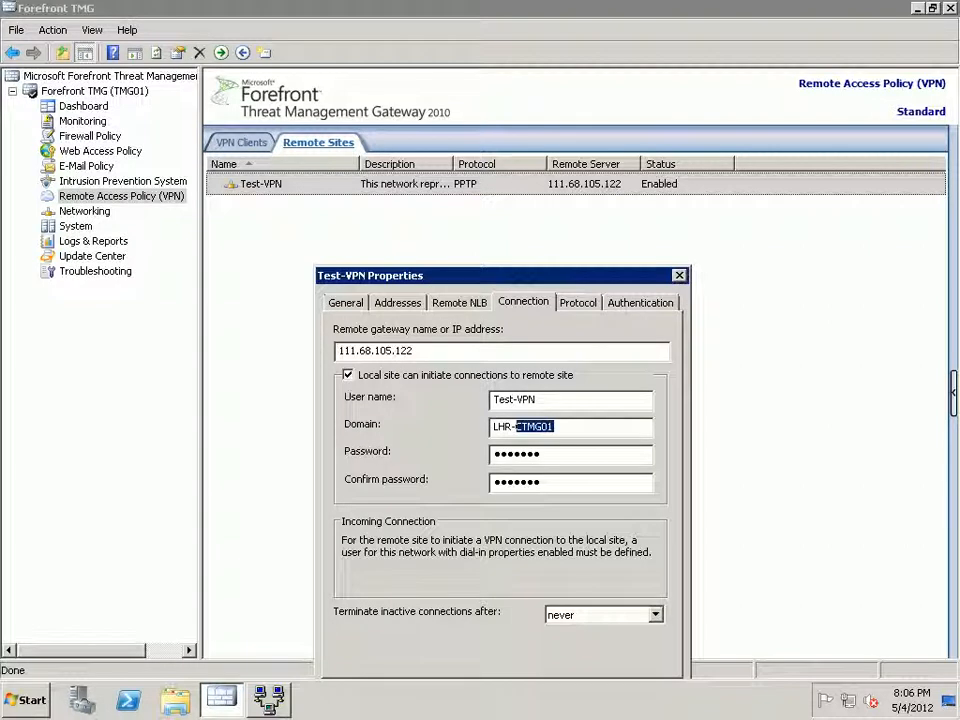
{"action": "type", "text": "TMG003"}
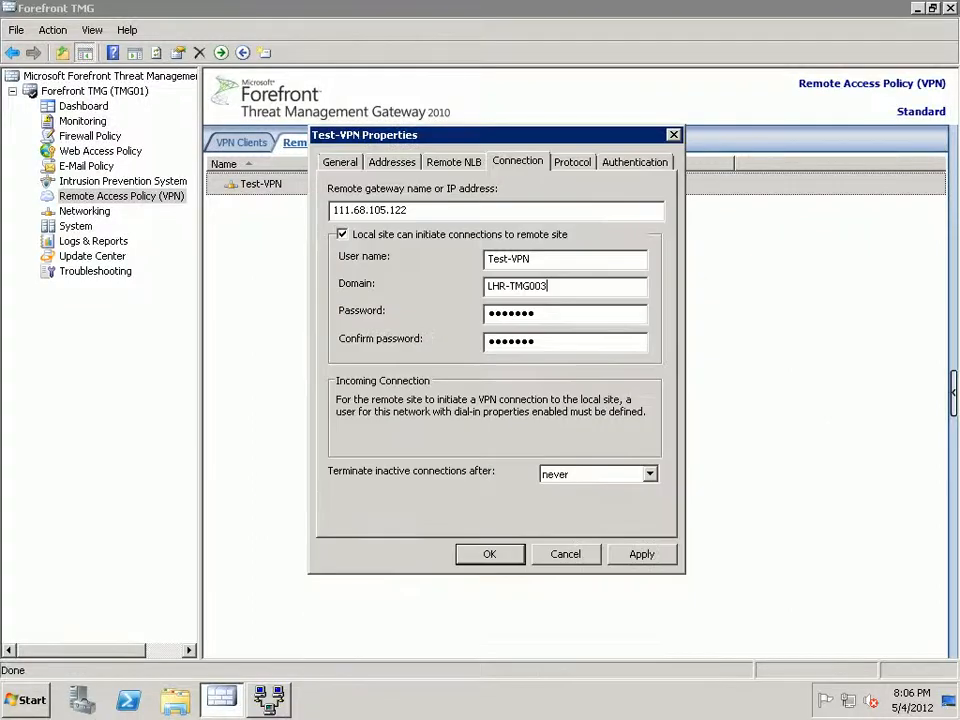
{"action": "key", "text": "shift+Tab"}
{"action": "key", "text": "shift+Tab"}
{"action": "key", "text": "shift+Tab"}
{"action": "key", "text": "Return"}
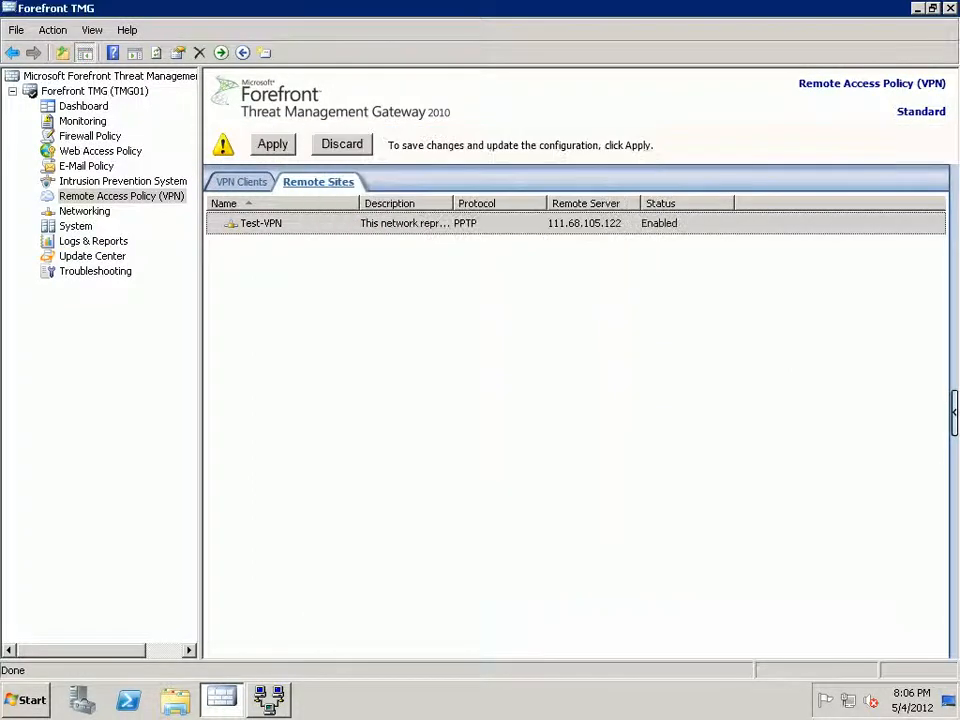
{"action": "left_click", "coordinate": [272, 144]}
{"action": "key", "text": "Return"}
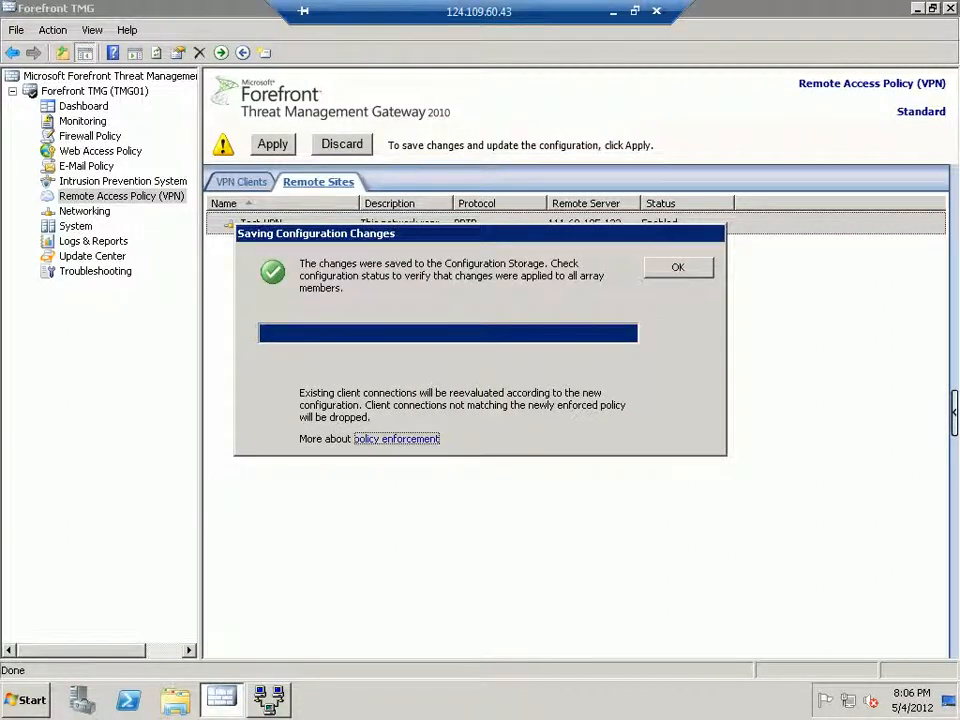
{"action": "key", "text": "Return"}
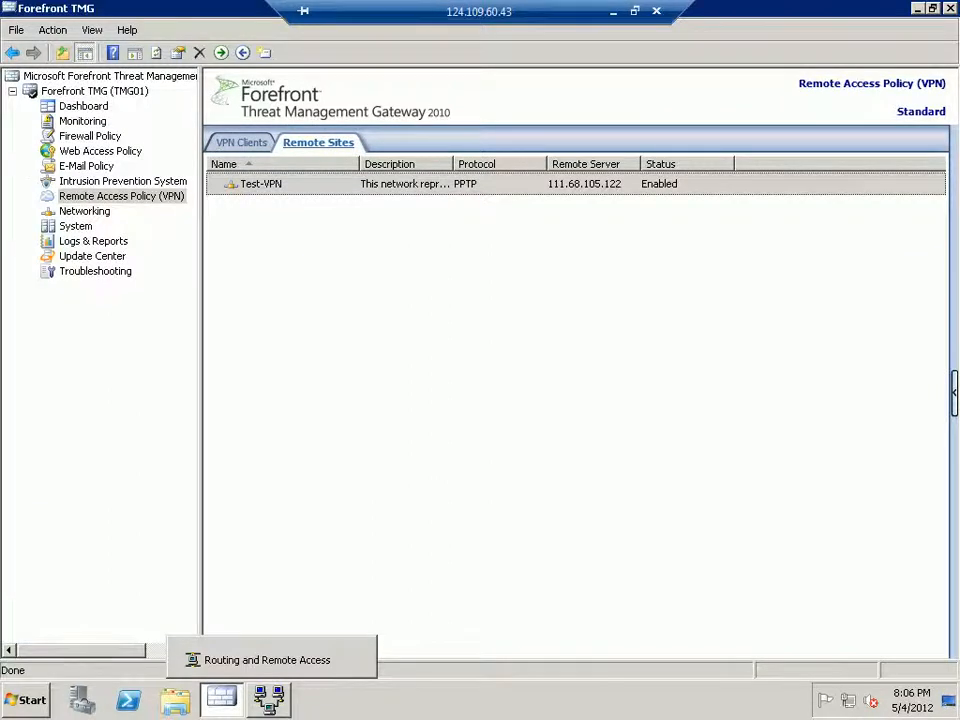
Retry connecting Test-VPN in Routing and Remote Access and dismiss the repeated error.
{"action": "left_click", "coordinate": [268, 699]}
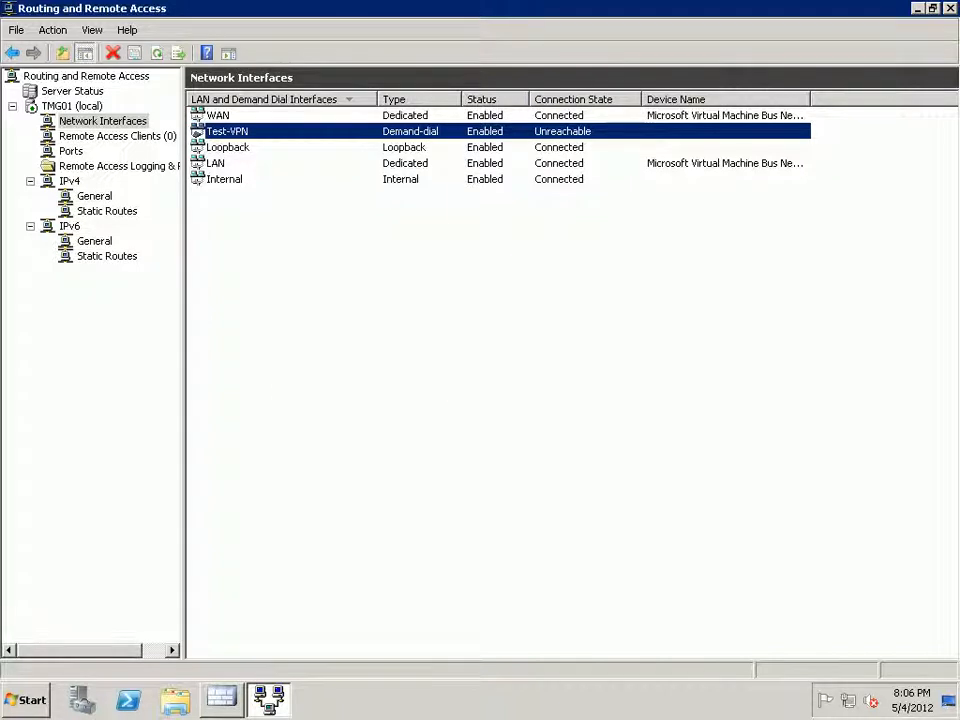
{"action": "right_click", "coordinate": [285, 131]}
{"action": "left_click", "coordinate": [313, 163]}
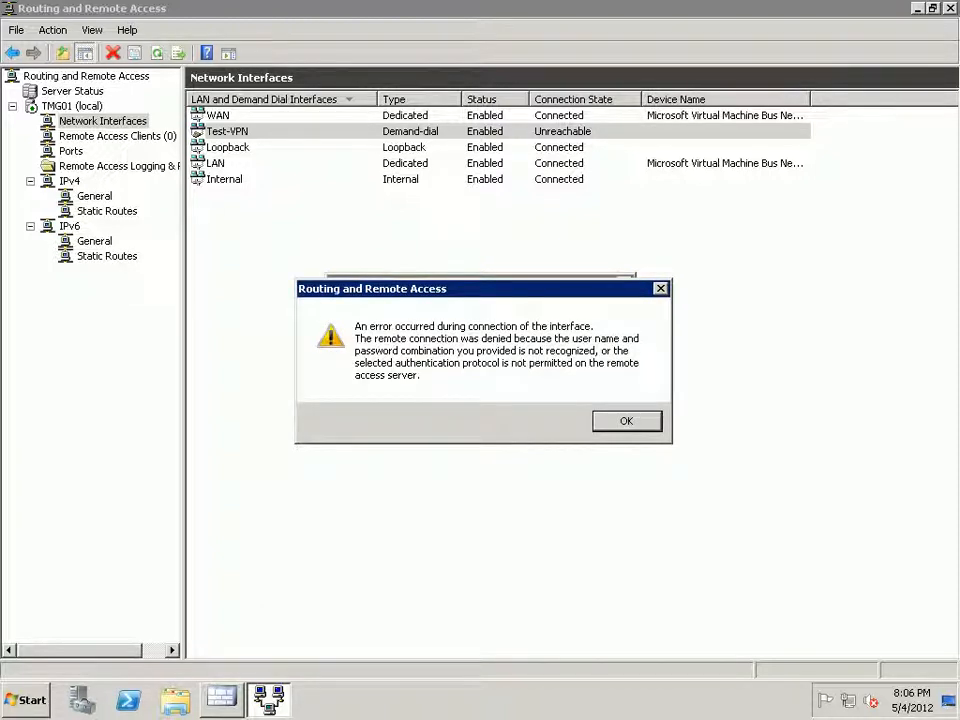
{"action": "key", "text": "Return"}
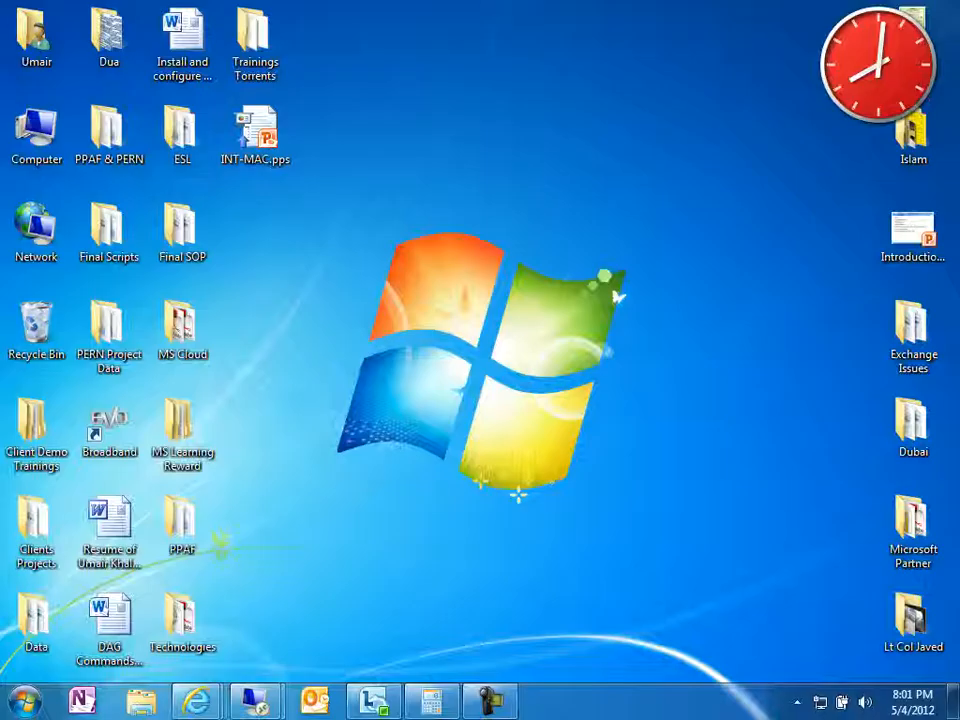
{"action": "mouse_move", "coordinate": [265, 698]}
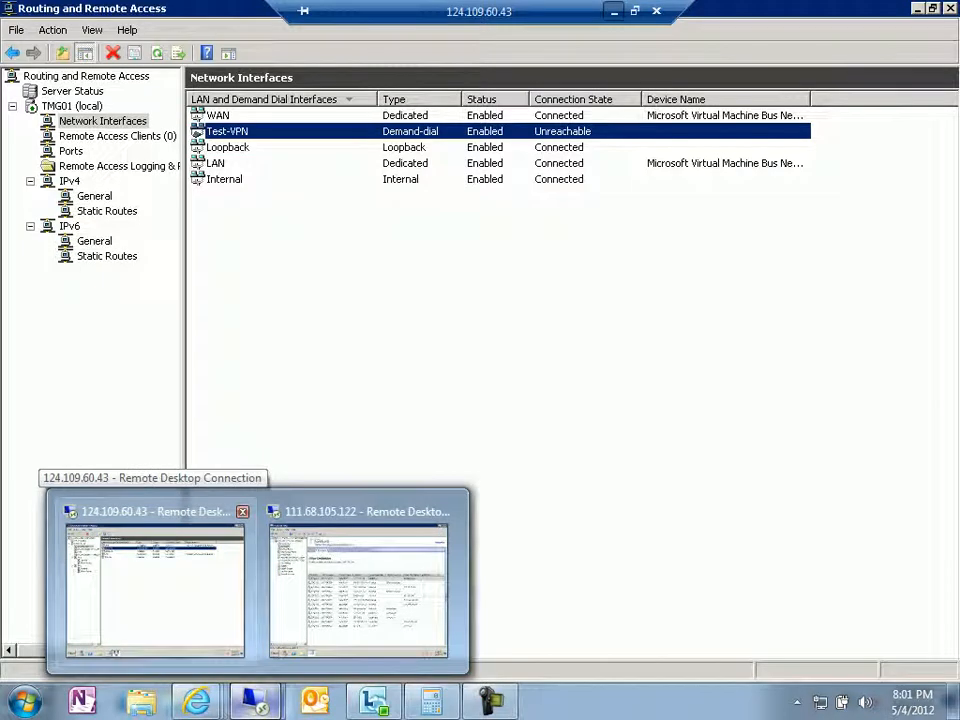
{"action": "left_click", "coordinate": [358, 580]}
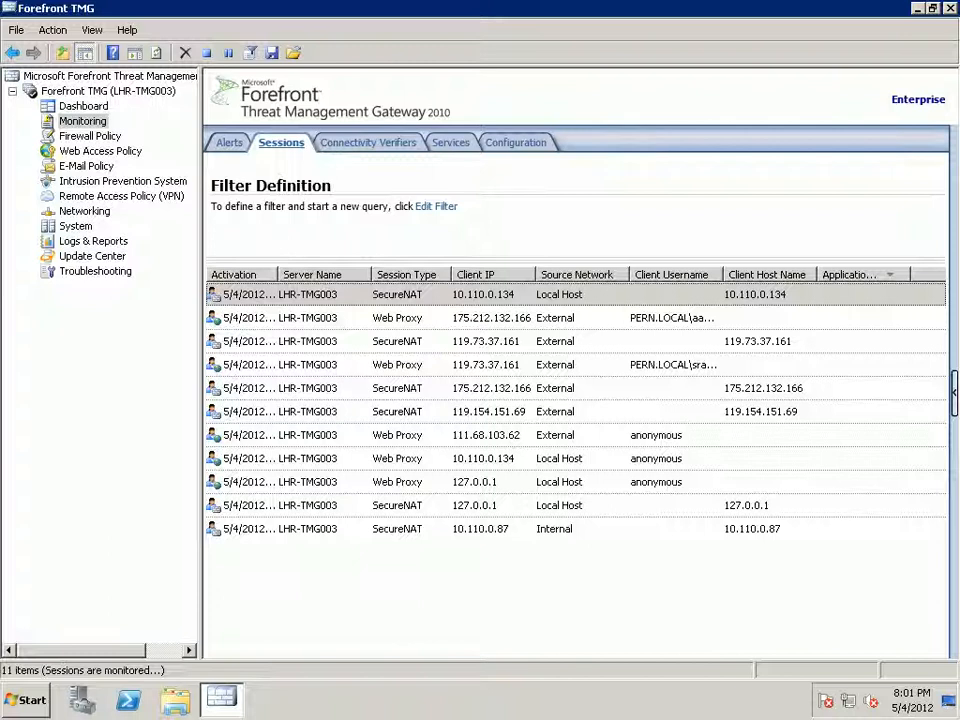
{"action": "key", "text": "super+d"}
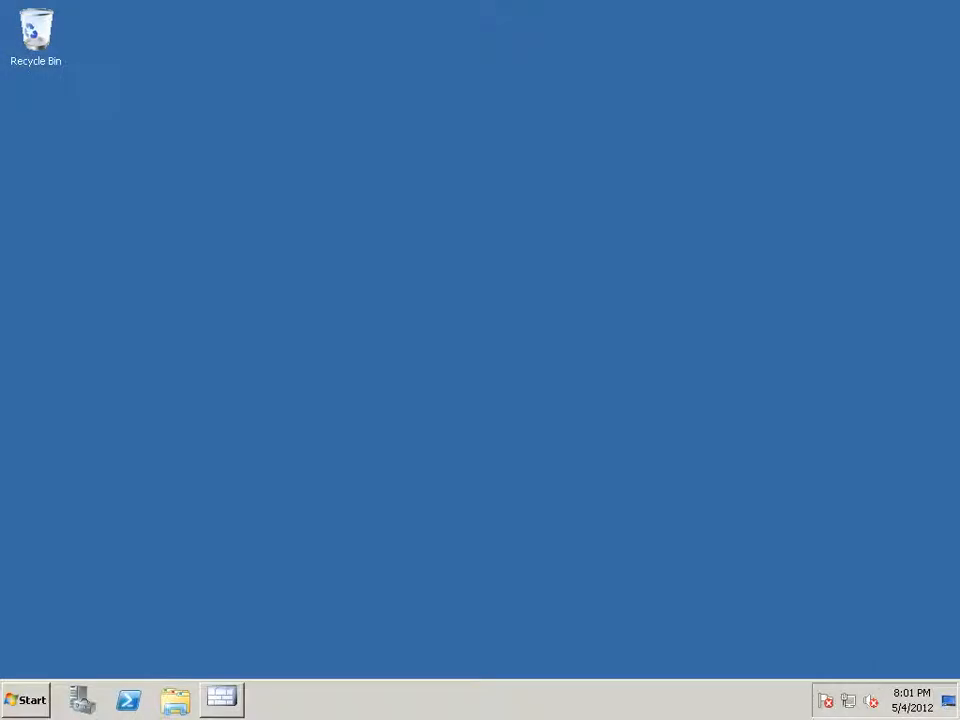
In computer management, check the Test-VPN user's dial-in permissions.
{"action": "key", "text": "super"}
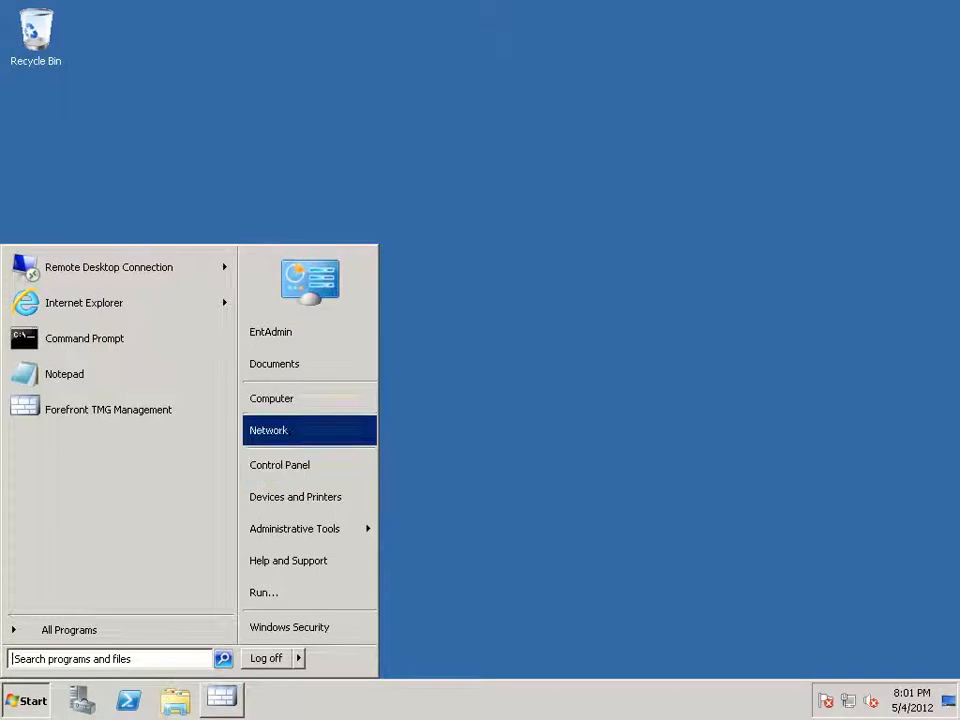
{"action": "right_click", "coordinate": [322, 402]}
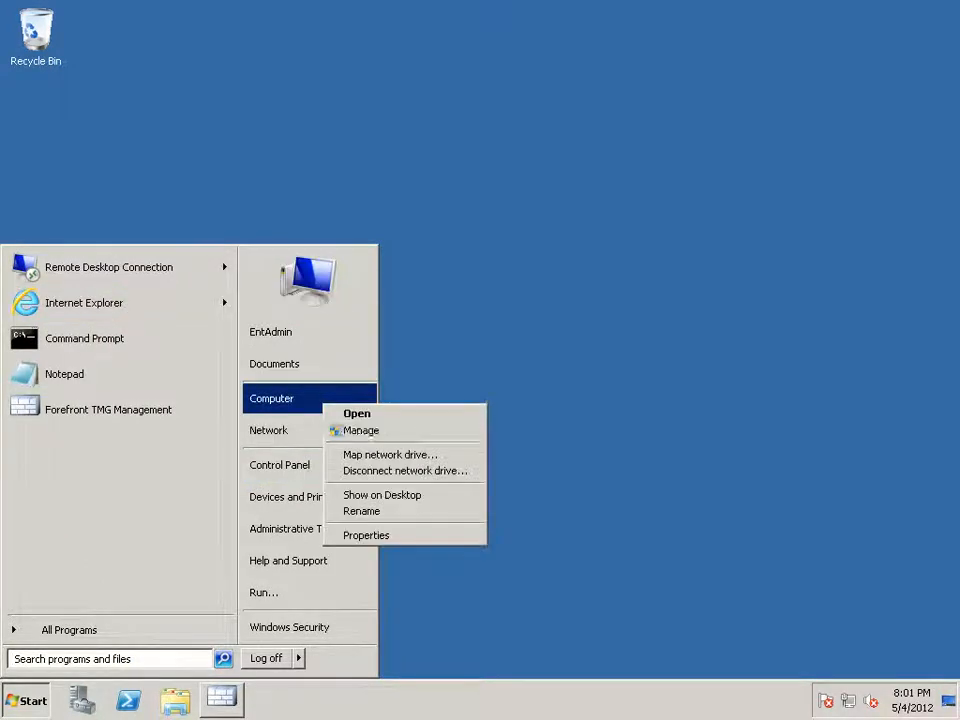
{"action": "left_click", "coordinate": [361, 431]}
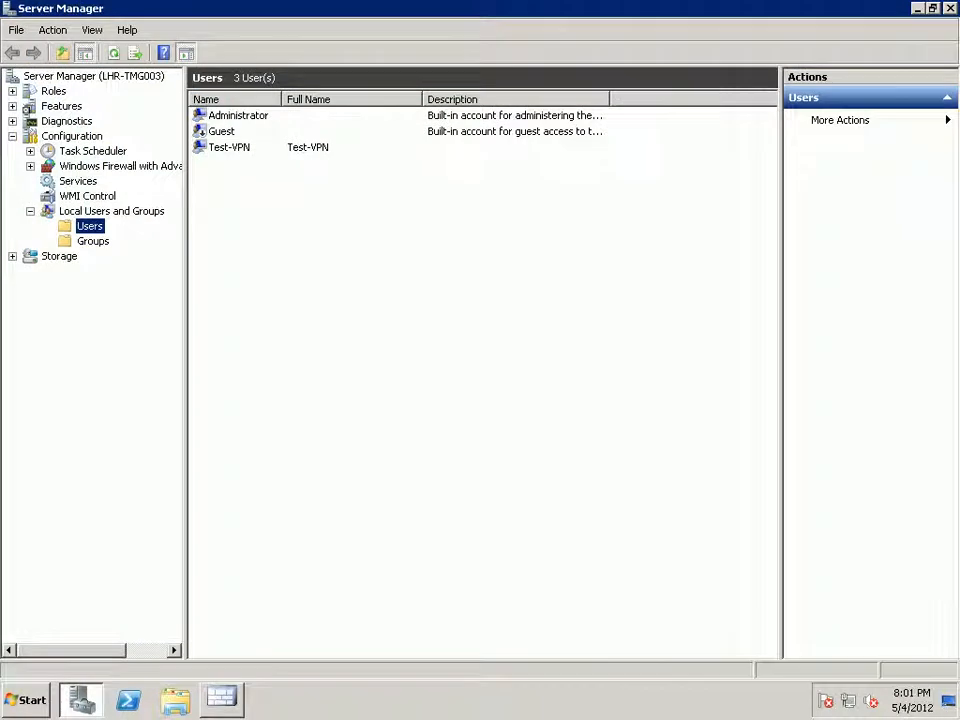
{"action": "left_click", "coordinate": [229, 147]}
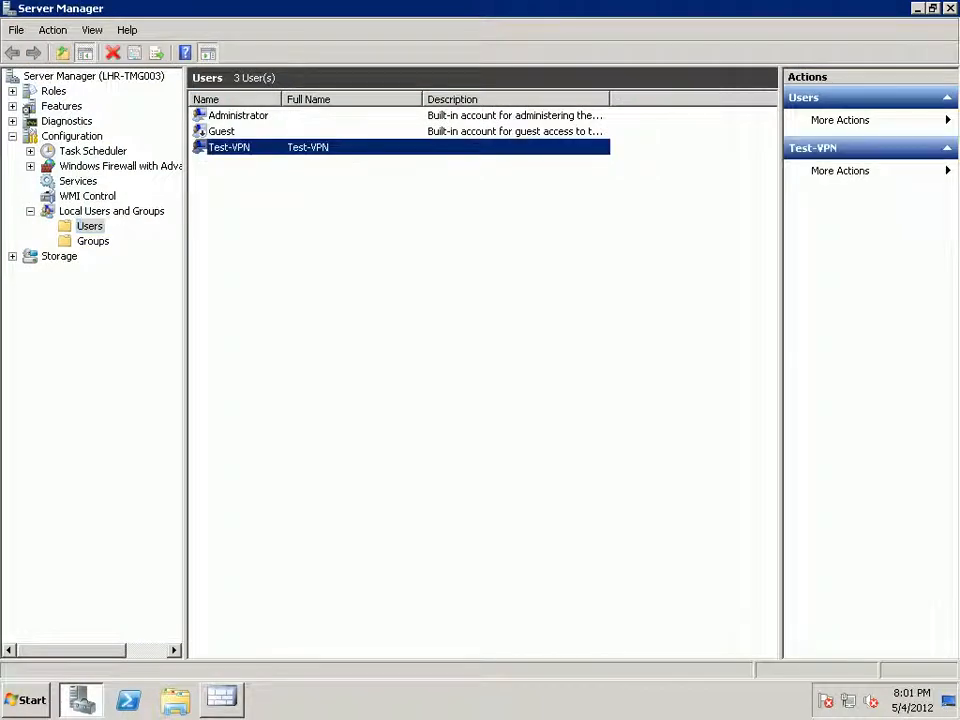
{"action": "right_click", "coordinate": [283, 150]}
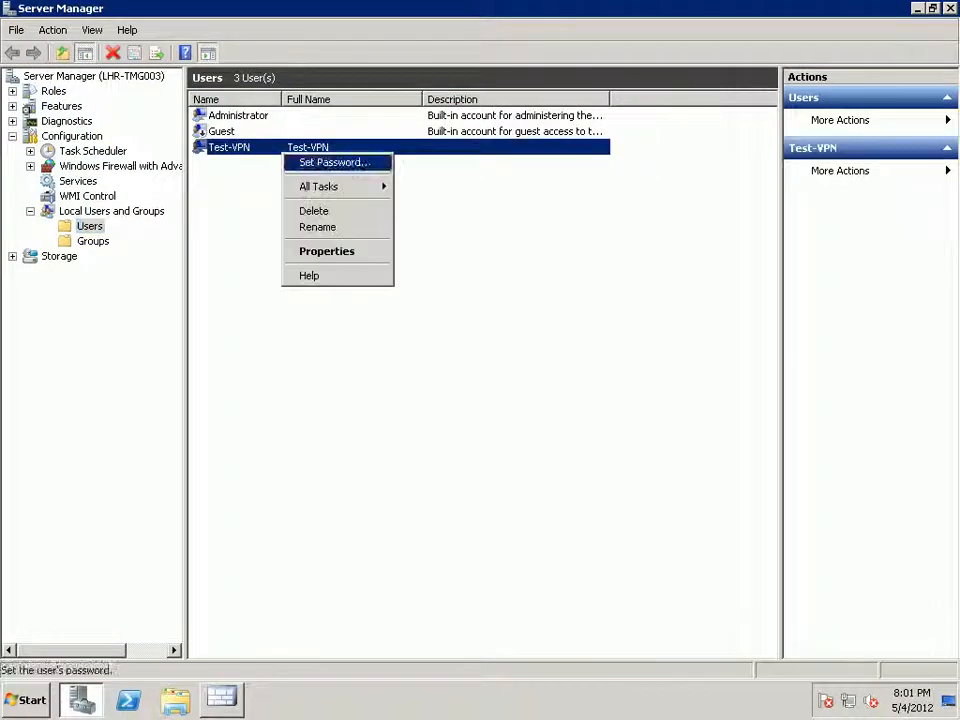
{"action": "left_click", "coordinate": [330, 251]}
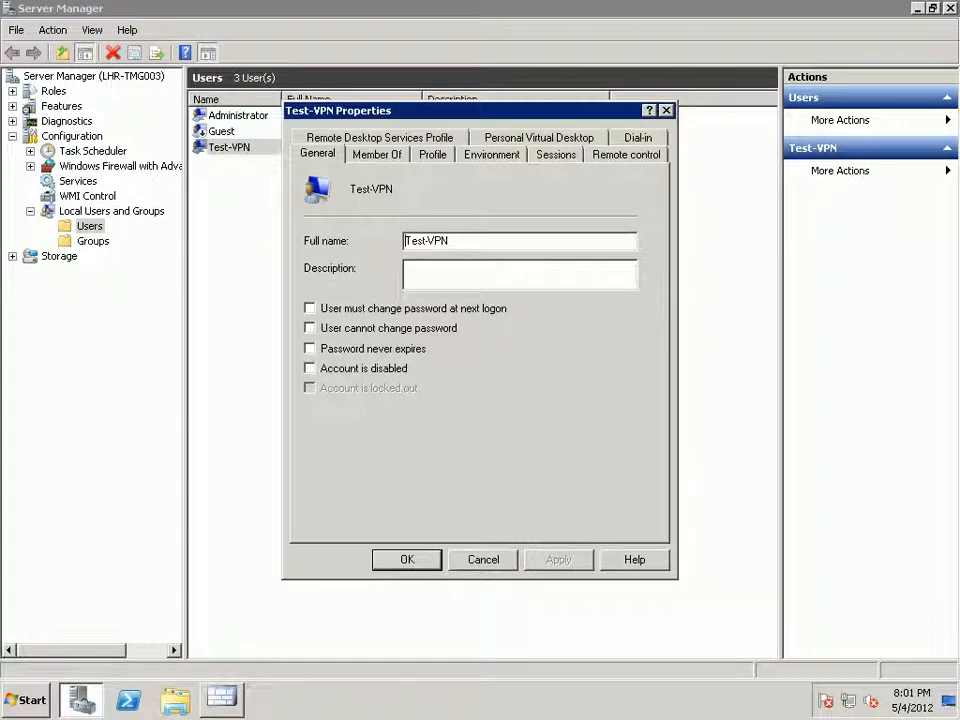
{"action": "left_click", "coordinate": [638, 138]}
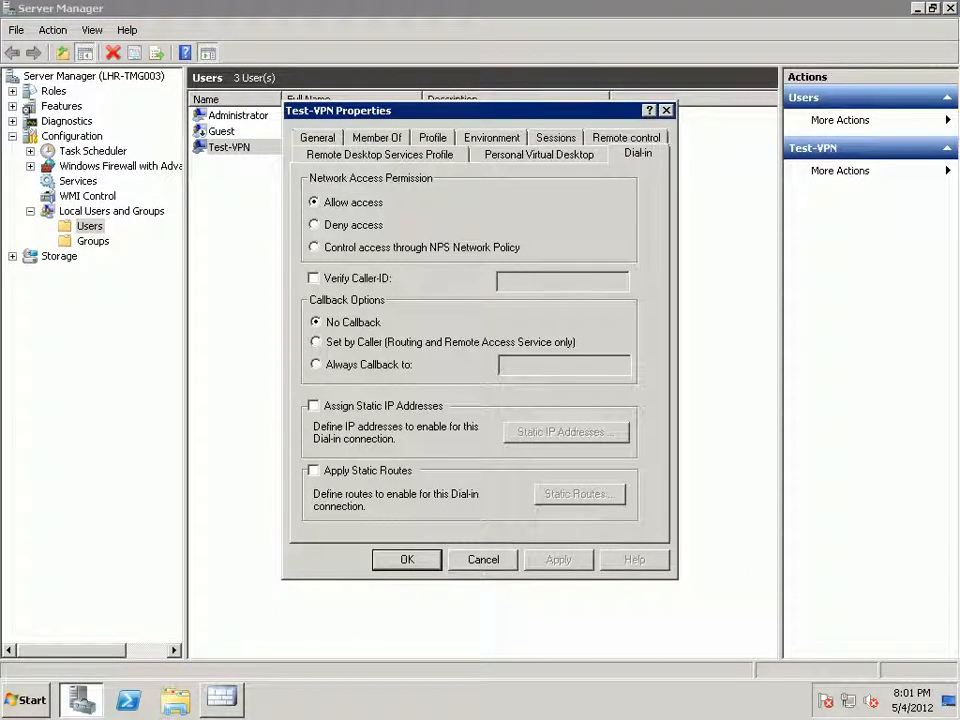
{"action": "key", "text": "Return"}
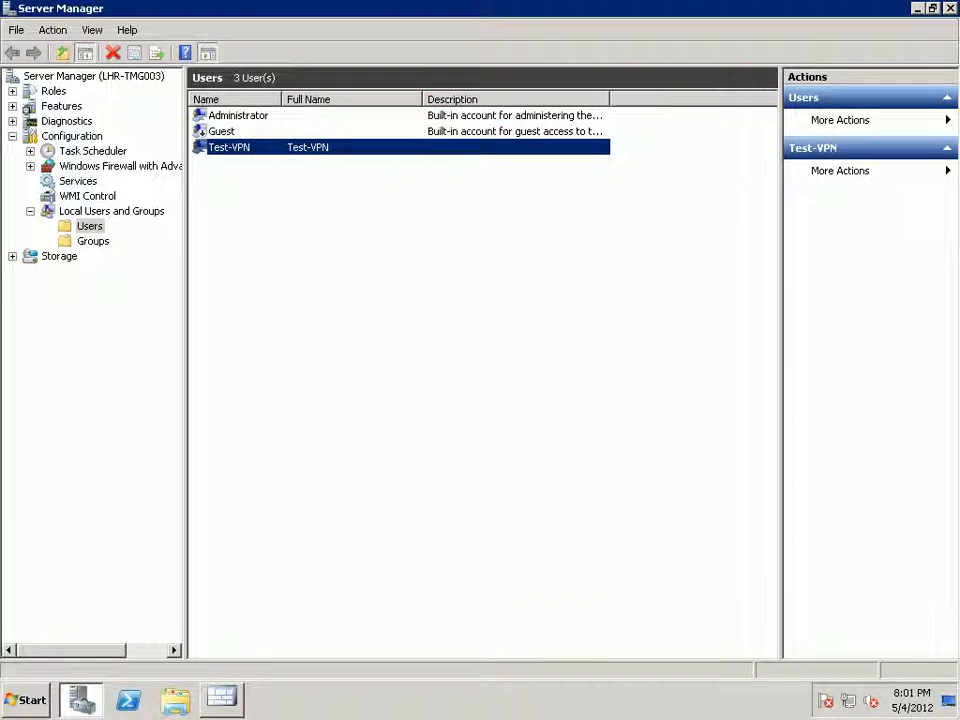
Reset the Test-VPN user's password, entering and confirming the new password.
{"action": "right_click", "coordinate": [267, 144]}
{"action": "left_click", "coordinate": [310, 152]}
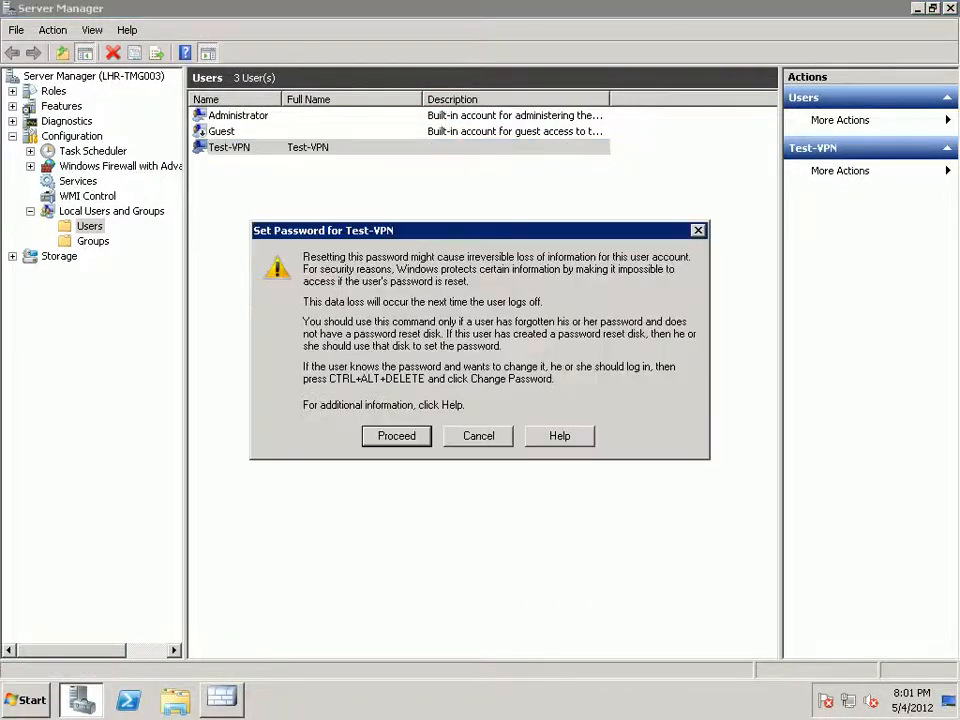
{"action": "key", "text": "Return"}
{"action": "type", "text": "******"}
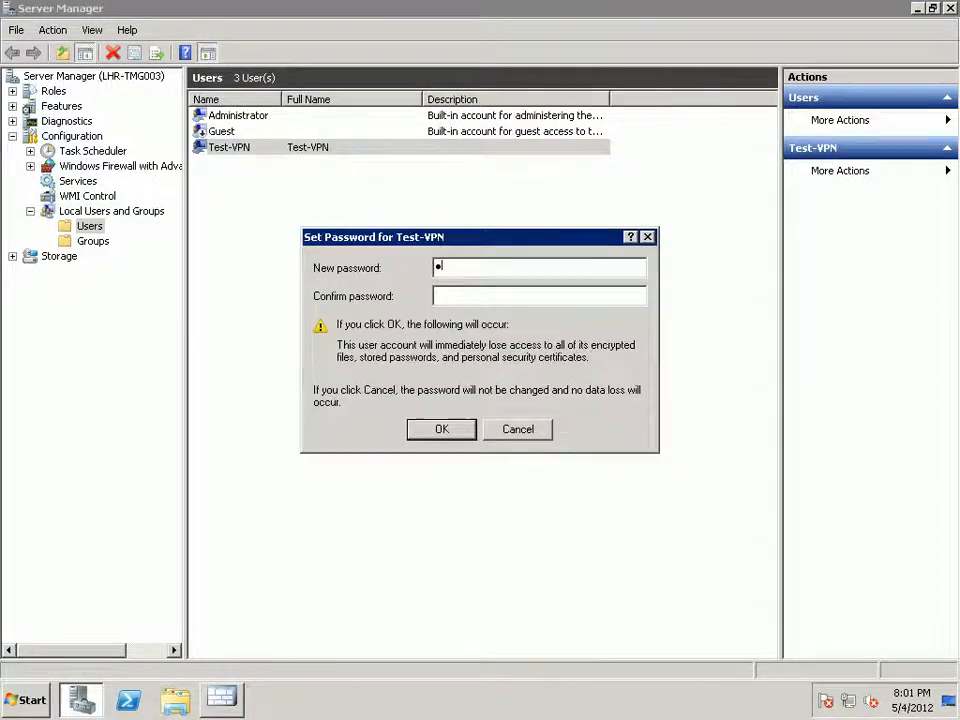
{"action": "type", "text": "*"}
{"action": "key", "text": "Tab"}
{"action": "type", "text": "*******"}
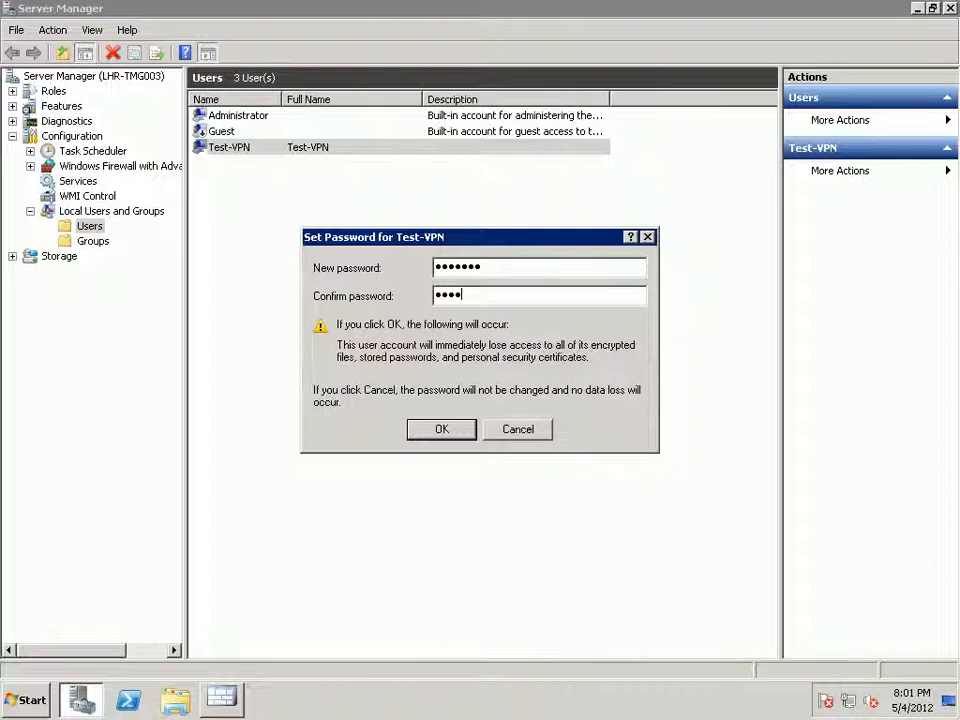
{"action": "key", "text": "Return"}
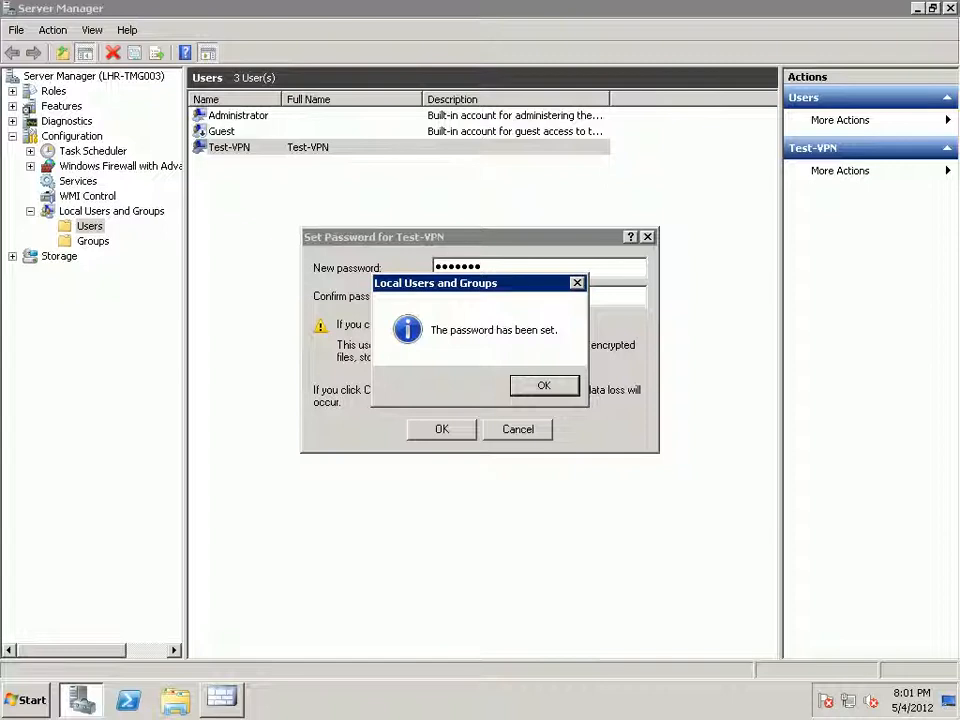
{"action": "key", "text": "Return"}
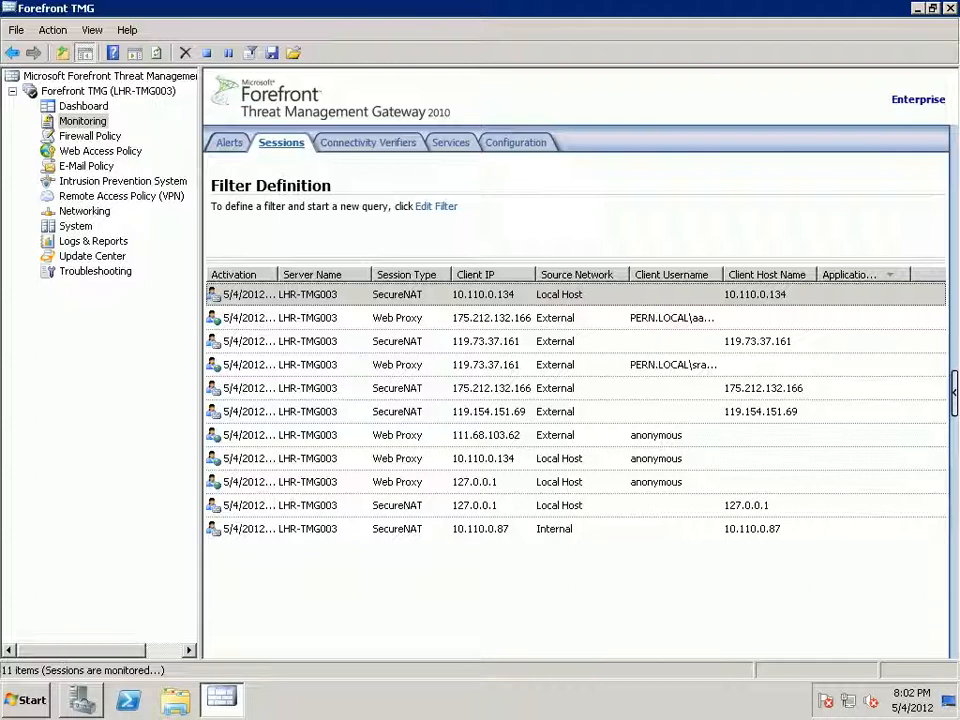
In Firewall Policy, delete the Internal–Test-VPN and PERN Site to Site VPN access rules.
{"action": "left_click", "coordinate": [121, 196]}
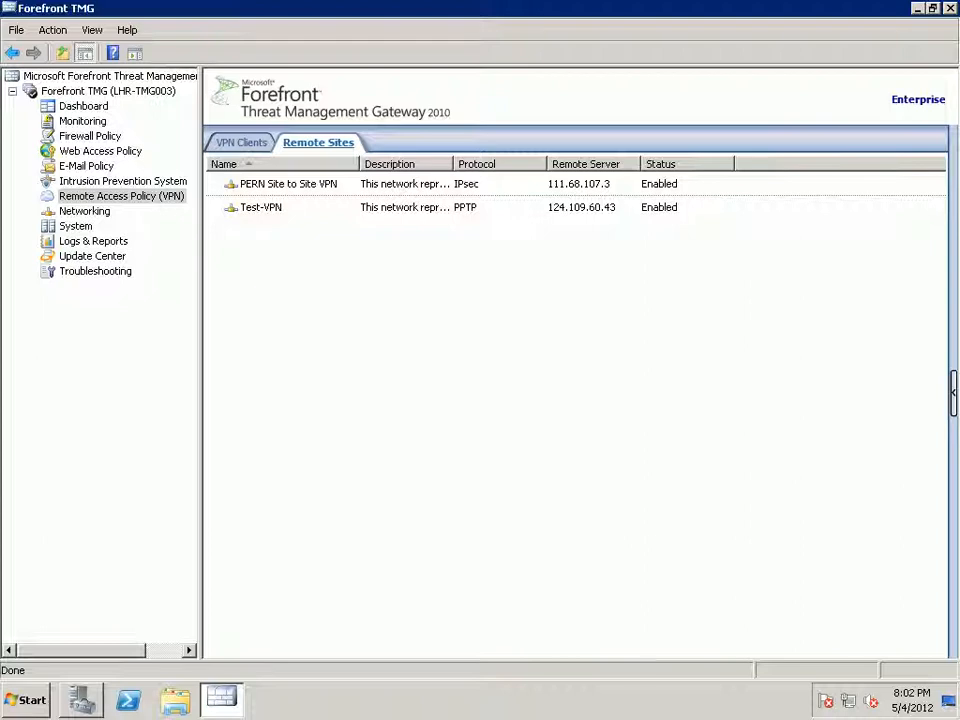
{"action": "left_click", "coordinate": [90, 136]}
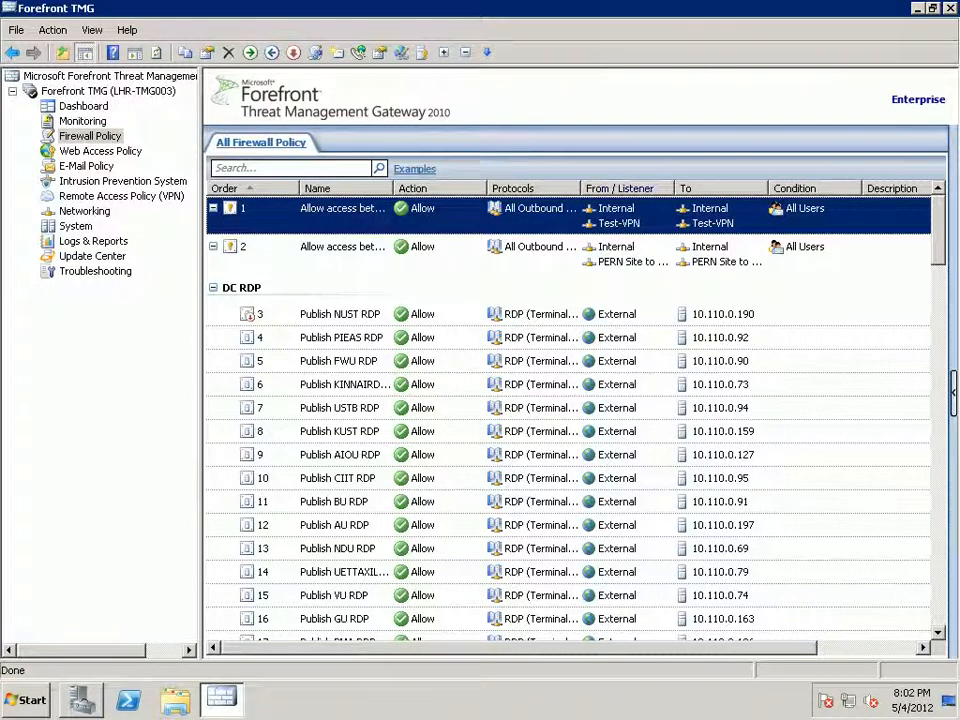
{"action": "double_click", "coordinate": [674, 188]}
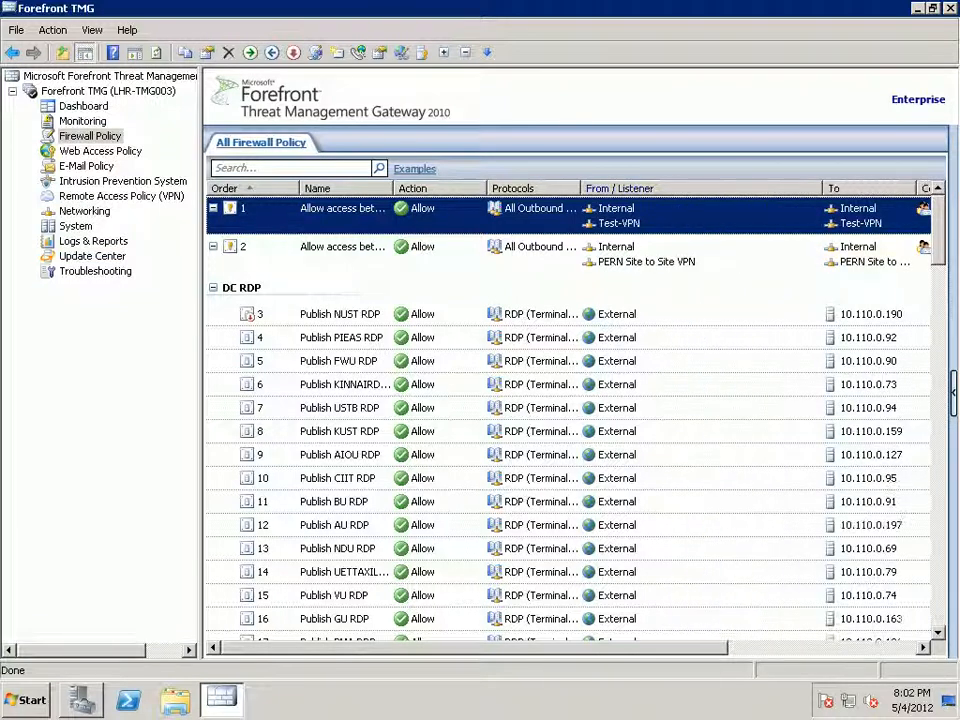
{"action": "right_click", "coordinate": [630, 223]}
{"action": "key", "text": "Escape"}
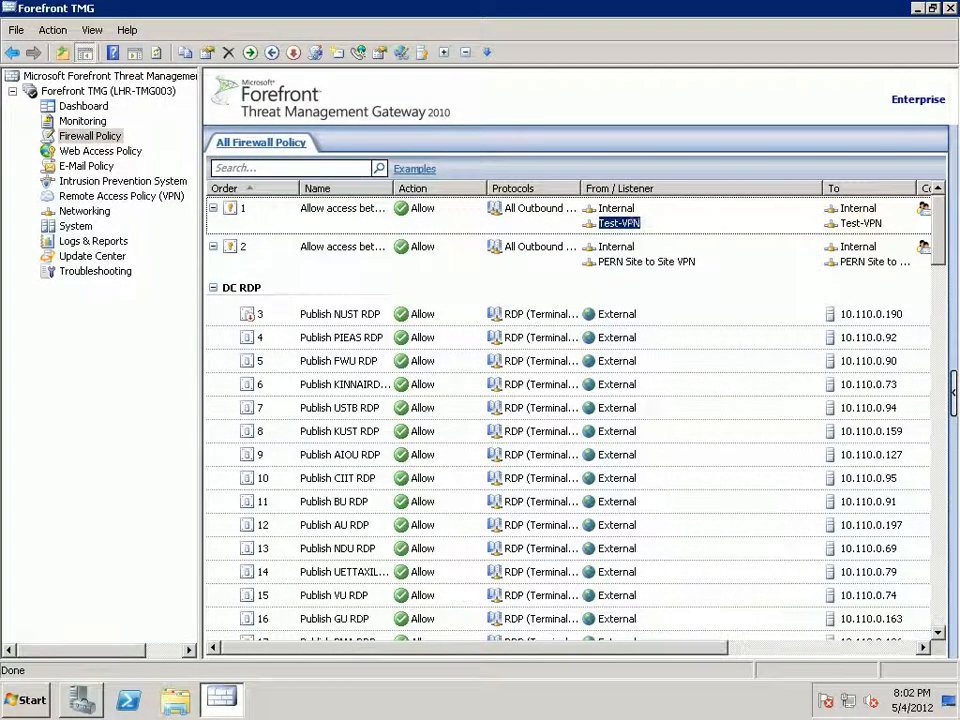
{"action": "right_click", "coordinate": [701, 214]}
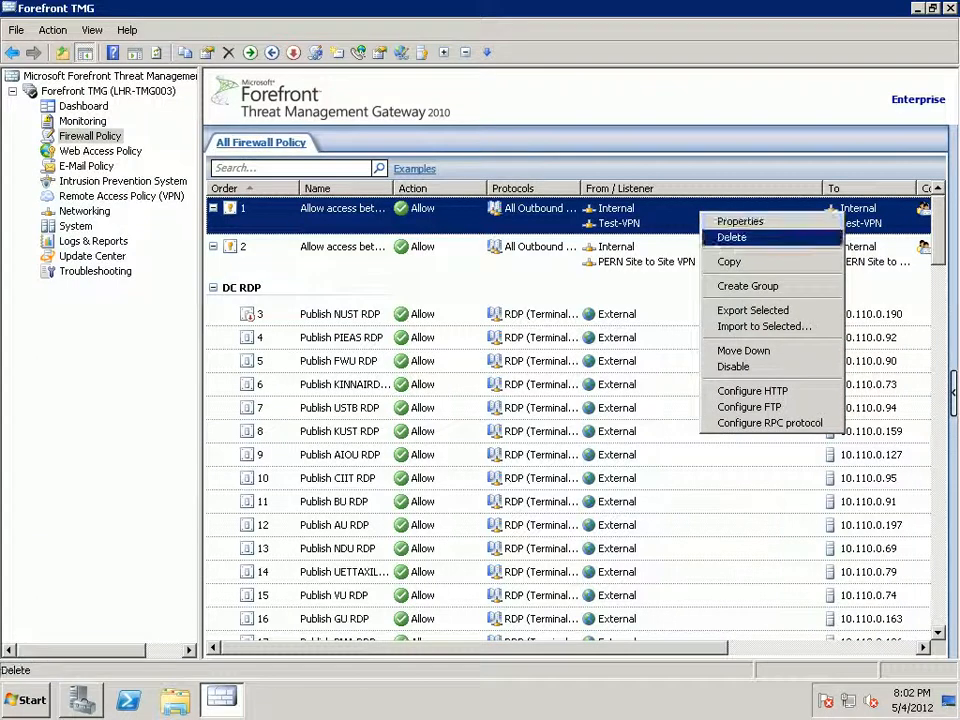
{"action": "left_click", "coordinate": [731, 237]}
{"action": "left_click", "coordinate": [426, 384]}
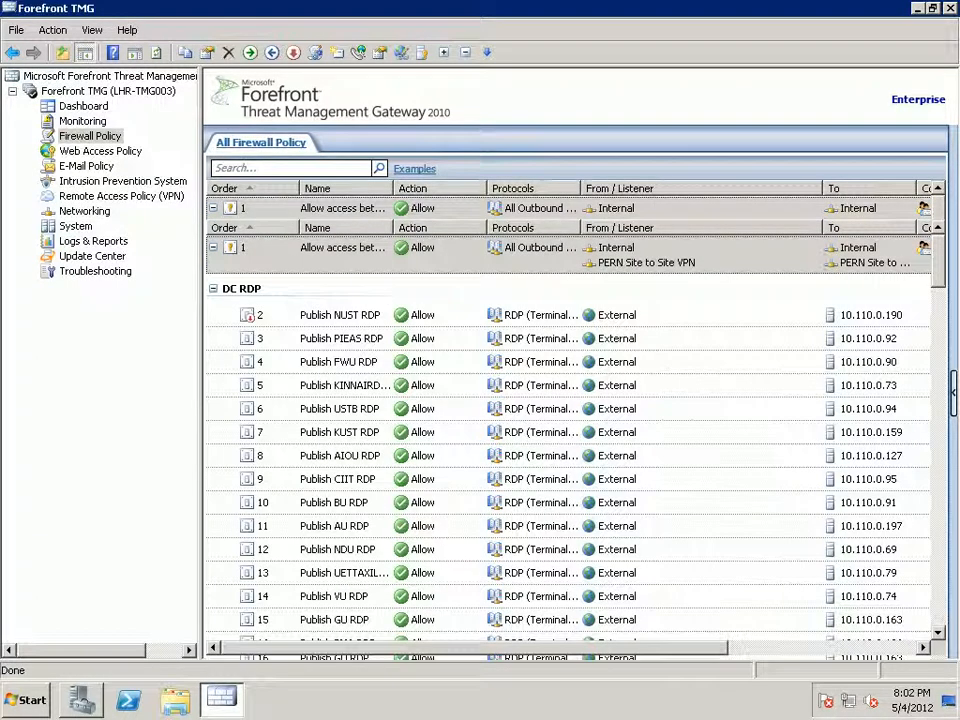
{"action": "right_click", "coordinate": [738, 254]}
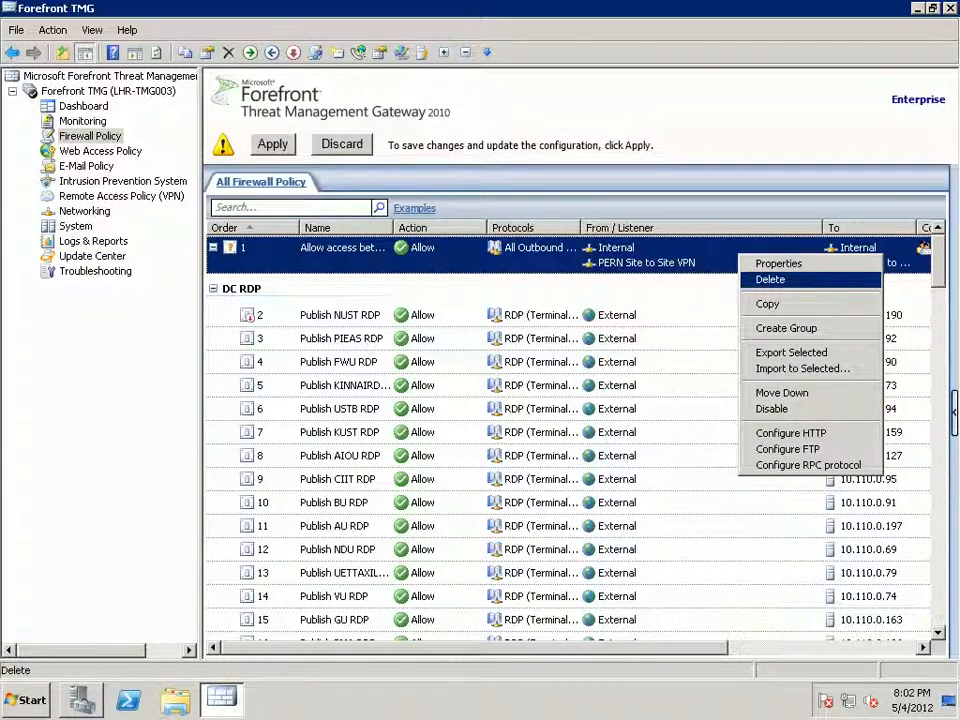
{"action": "left_click", "coordinate": [770, 279]}
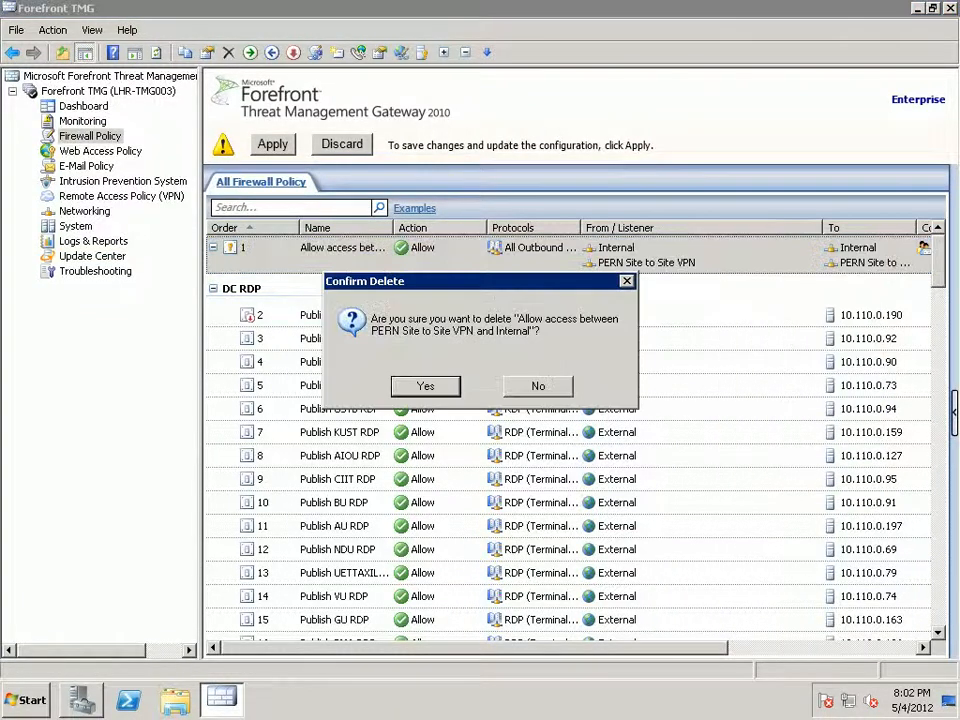
{"action": "key", "text": "Return"}
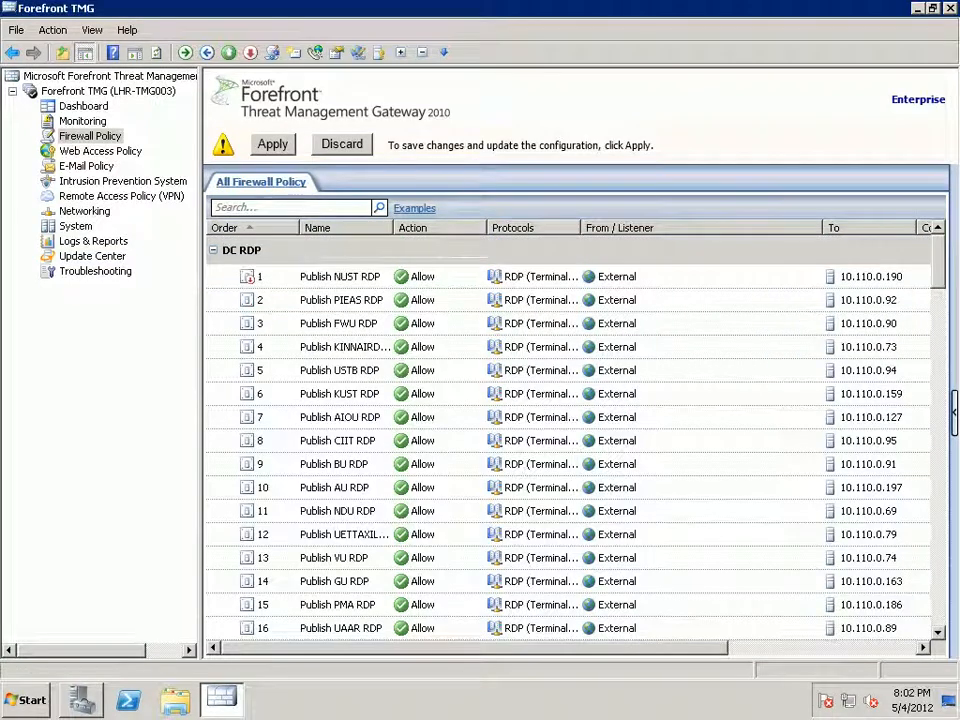
Apply the firewall policy changes without a change description.
{"action": "left_click", "coordinate": [272, 144]}
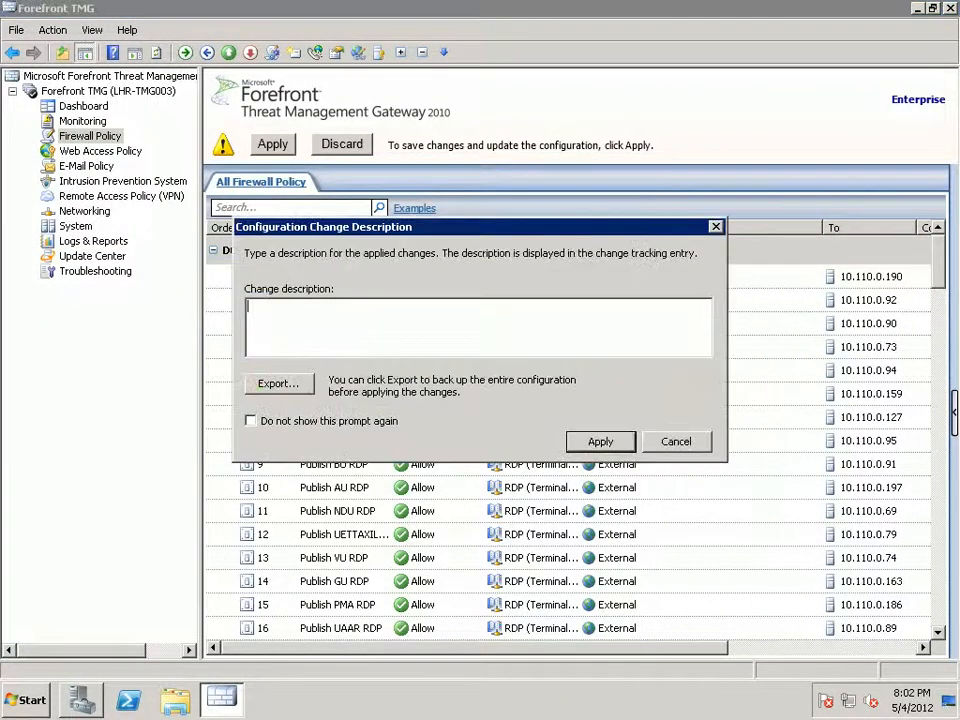
{"action": "key", "text": "Return"}
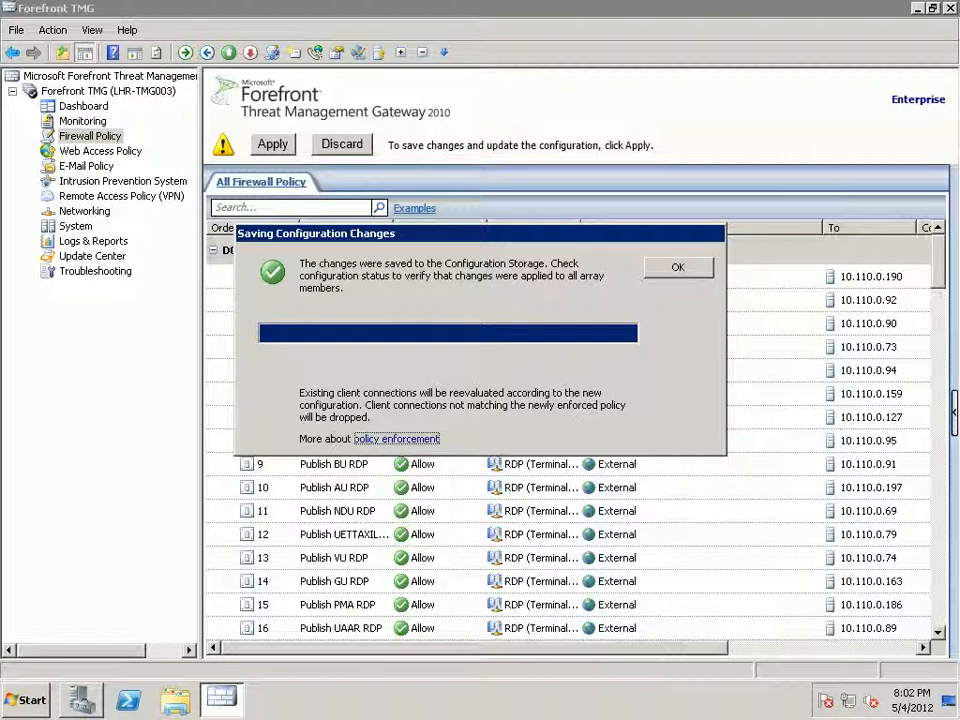
{"action": "key", "text": "Return"}
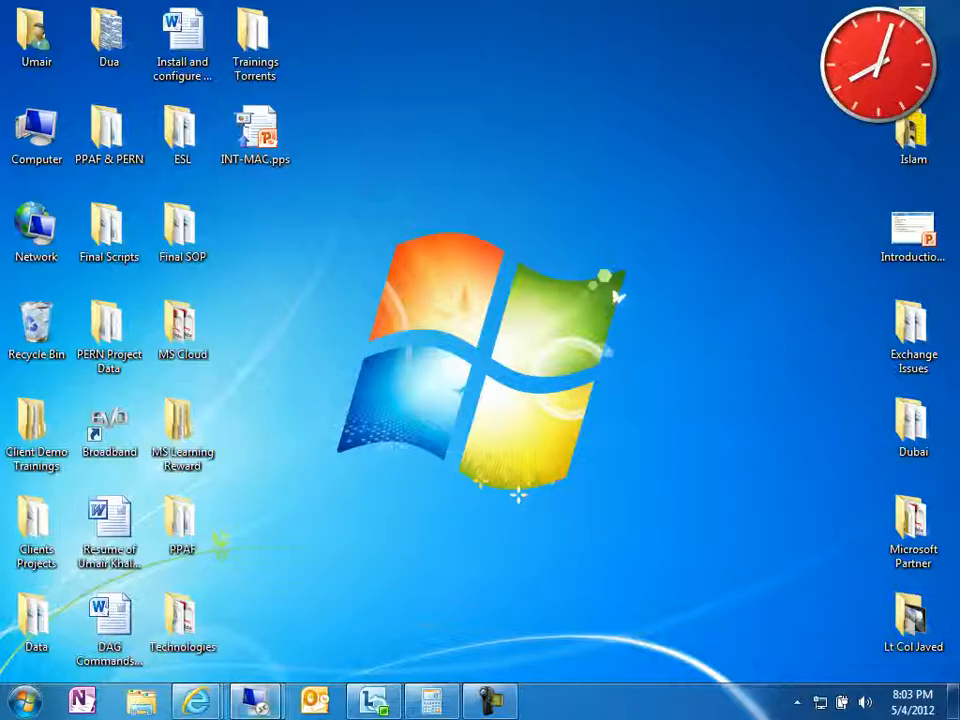
In the 124.109.60.43 session, open Forefront TMG's TMG01 node home page.
{"action": "mouse_move", "coordinate": [255, 700]}
{"action": "left_click", "coordinate": [150, 585]}
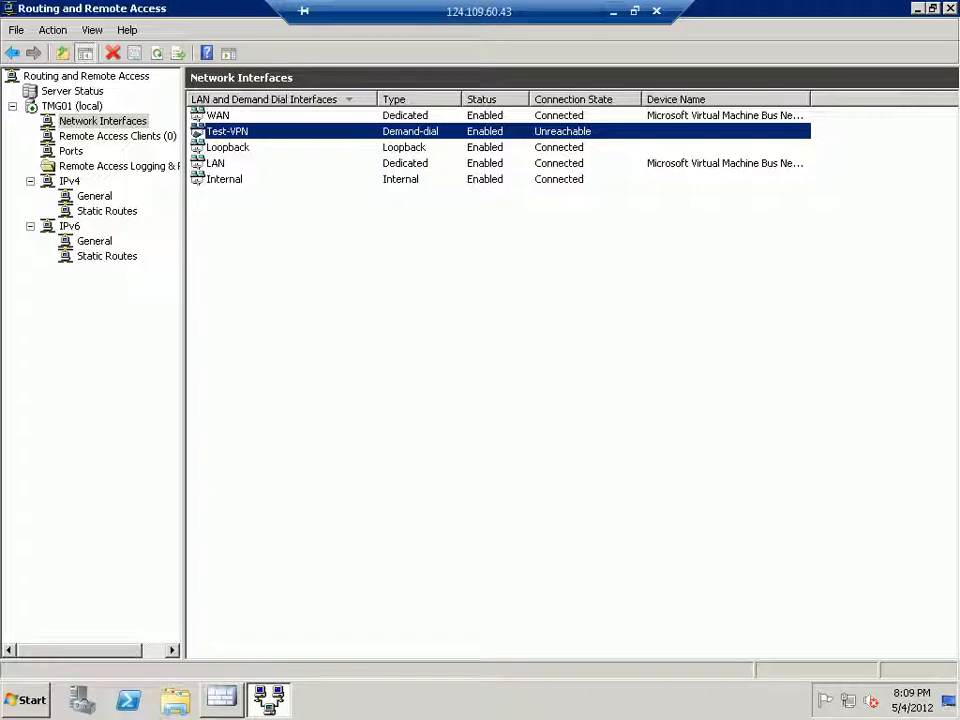
{"action": "left_click", "coordinate": [221, 698]}
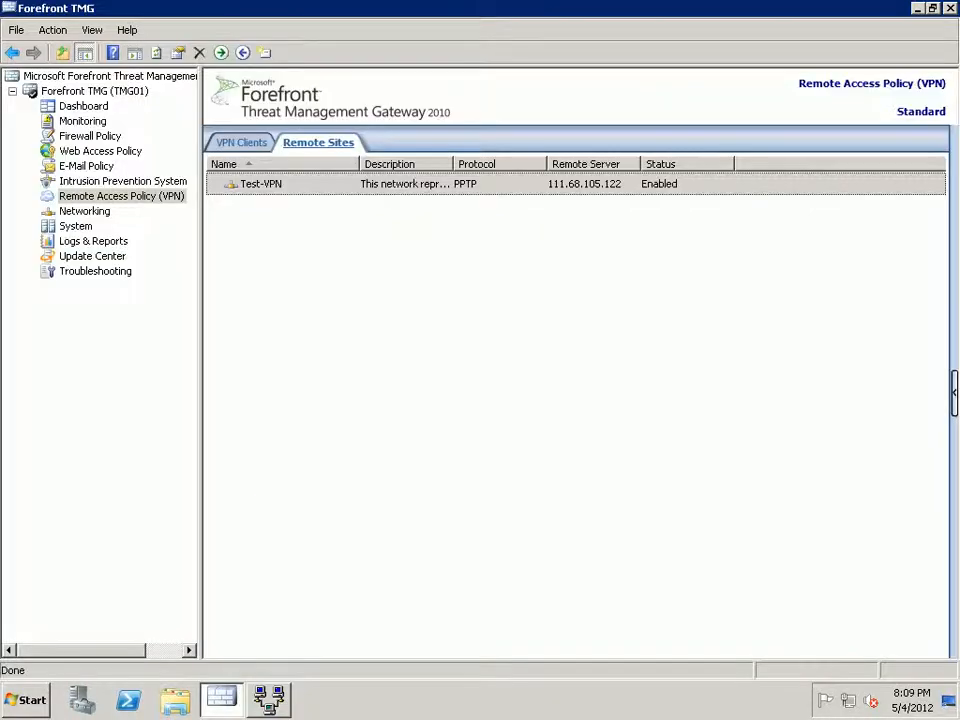
{"action": "mouse_move", "coordinate": [490, 2]}
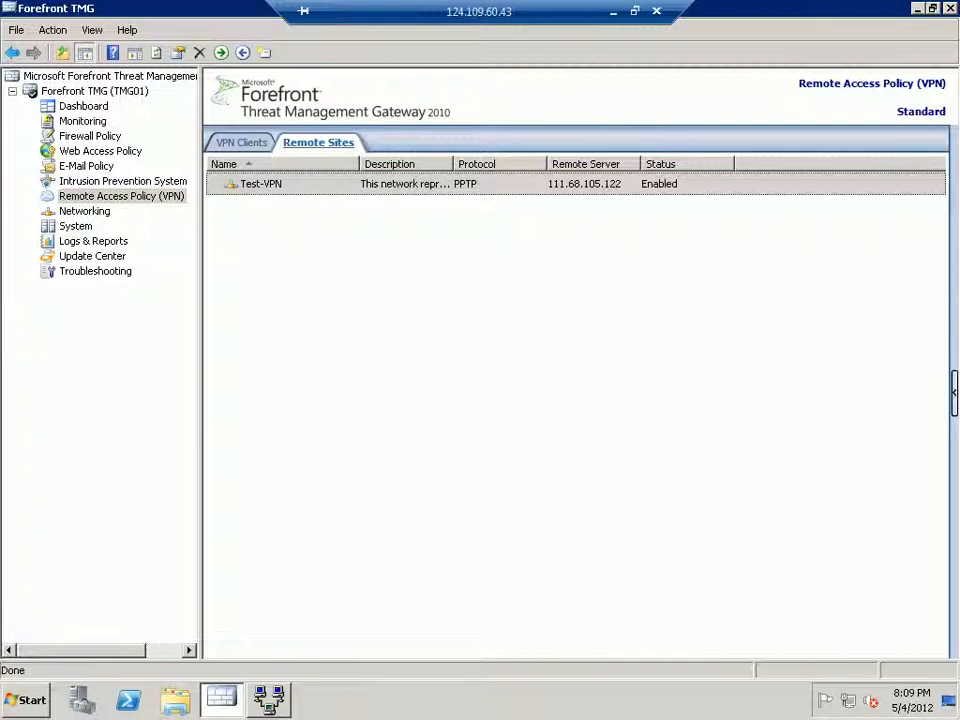
{"action": "left_click", "coordinate": [94, 91]}
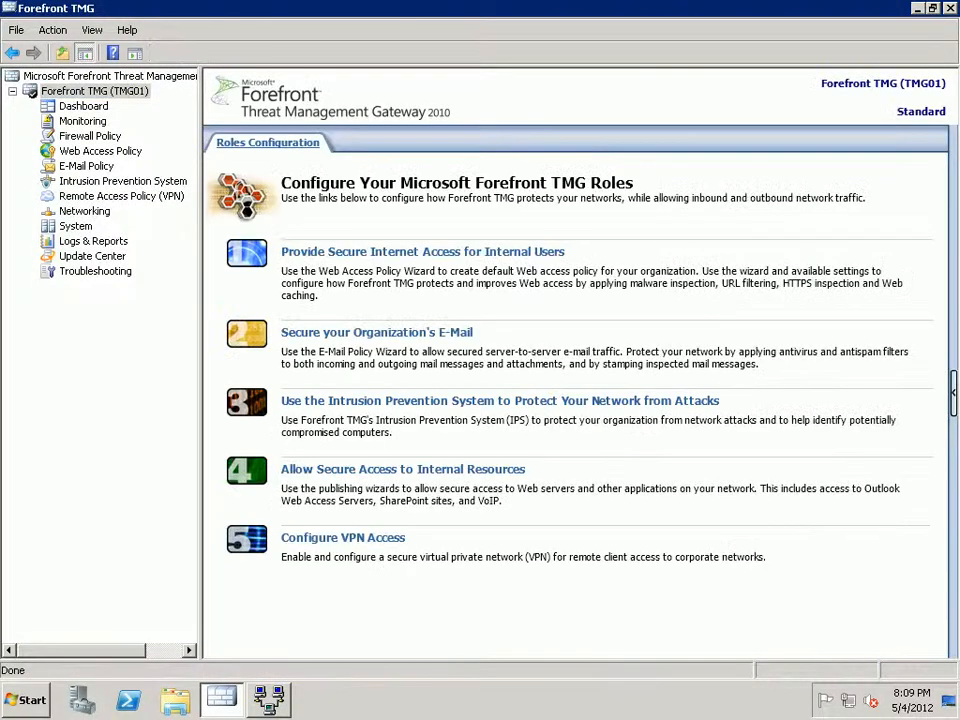
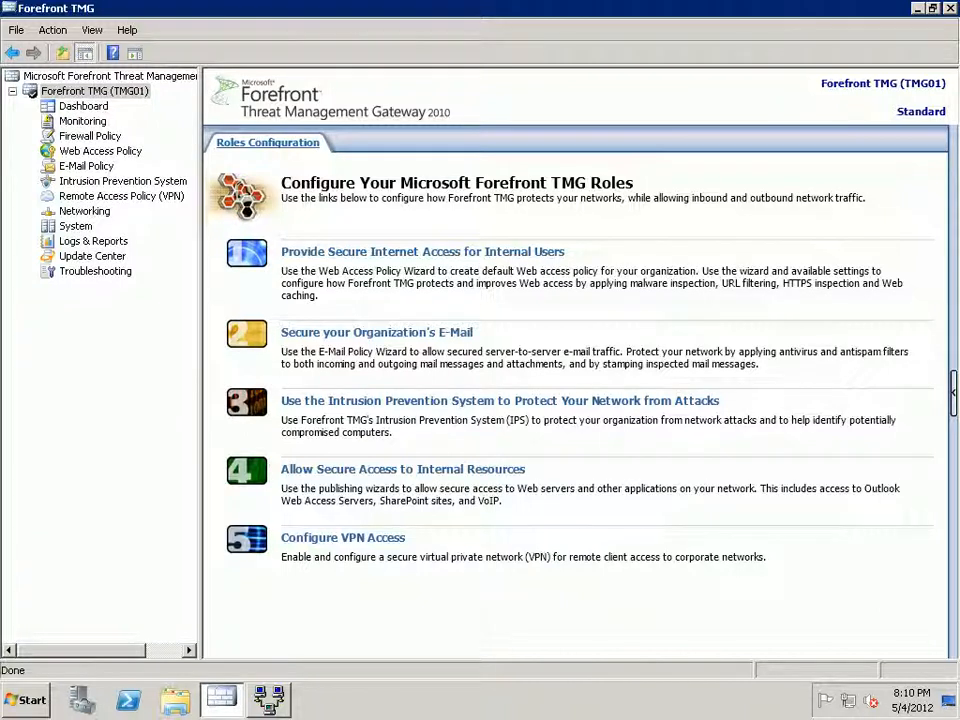
Switch from the current remote session to the 111.68.105.122 remote session.
{"action": "left_click", "coordinate": [613, 10]}
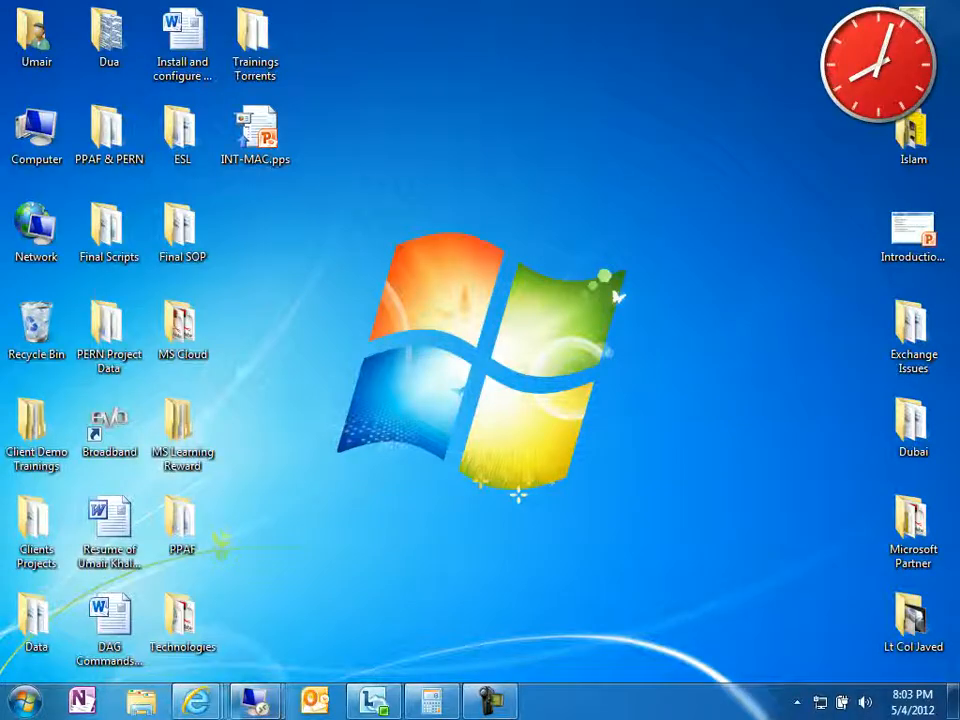
{"action": "mouse_move", "coordinate": [255, 700]}
{"action": "left_click", "coordinate": [358, 585]}
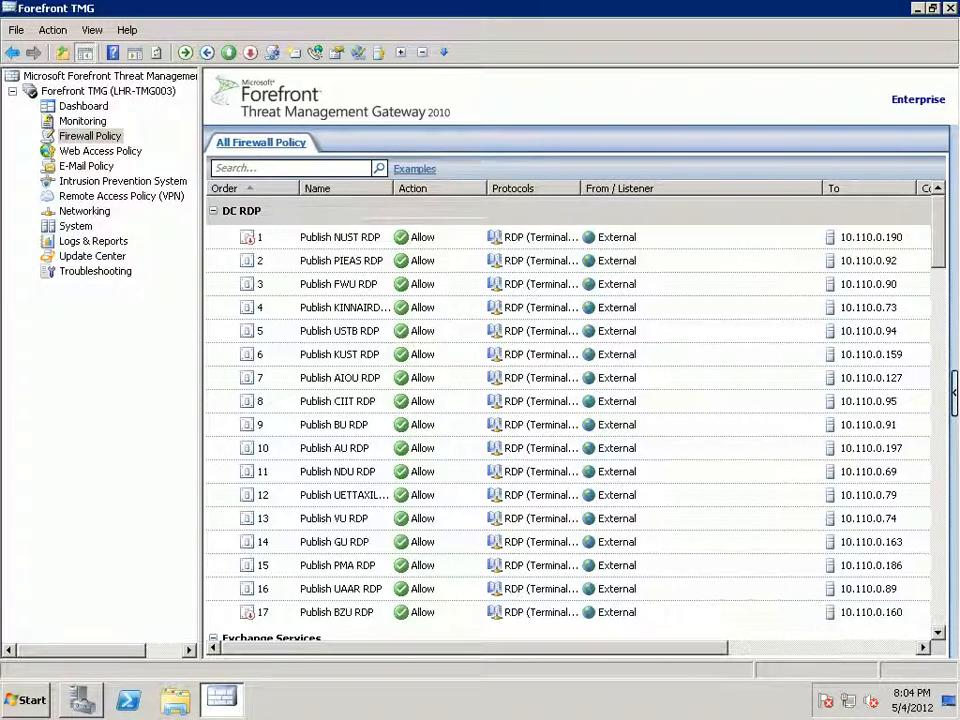
Try deleting the Test-VPN remote site and review the error saying a network rule uses it.
{"action": "left_click", "coordinate": [121, 196]}
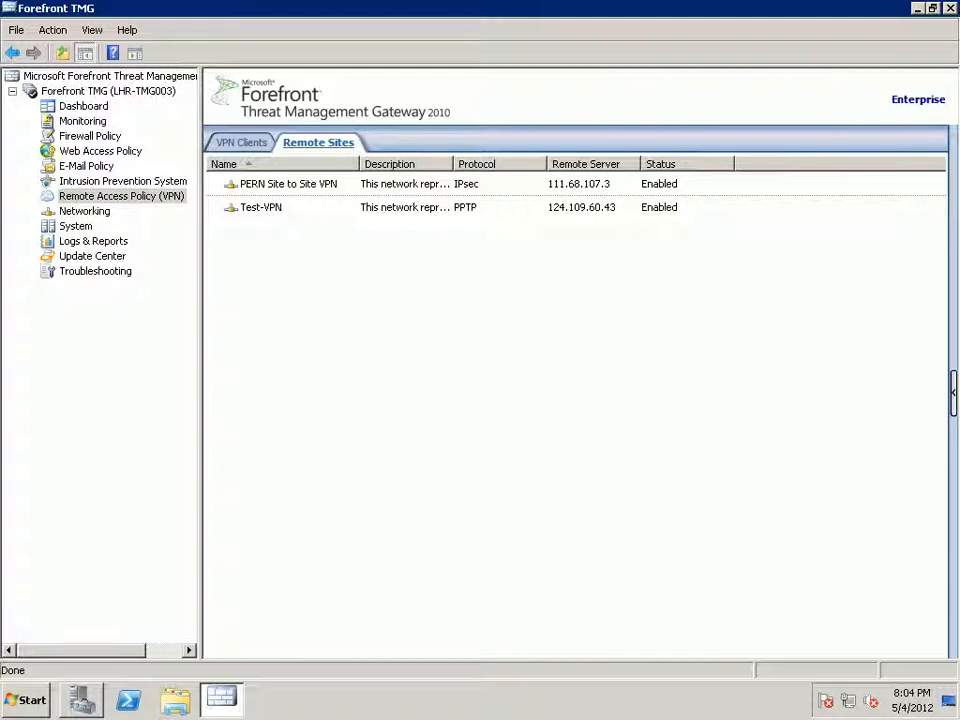
{"action": "left_click", "coordinate": [429, 212]}
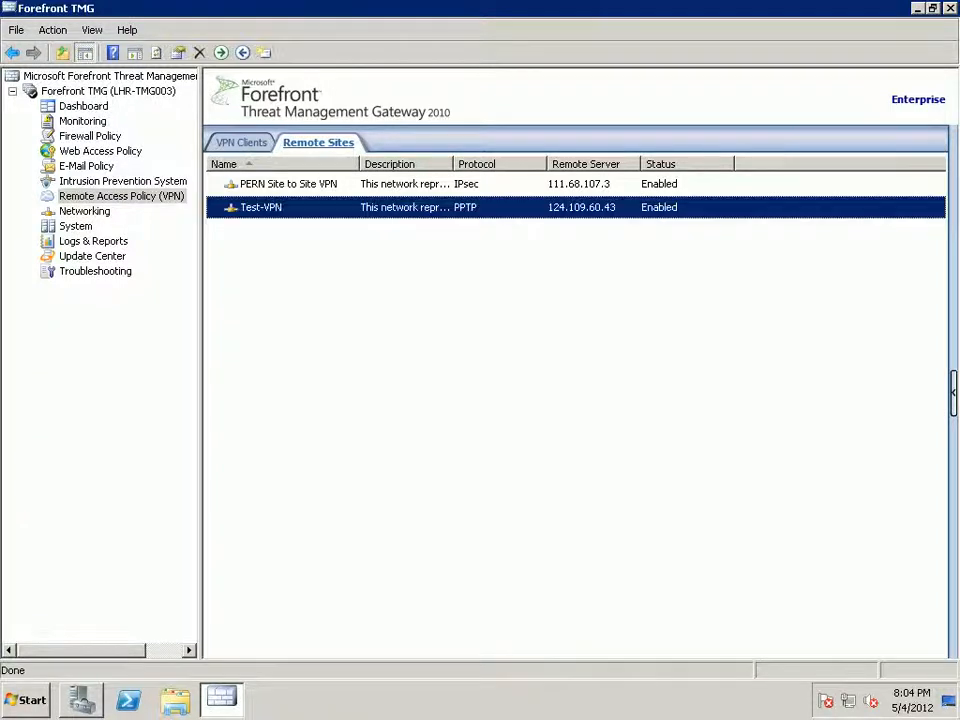
{"action": "right_click", "coordinate": [429, 212]}
{"action": "left_click", "coordinate": [461, 238]}
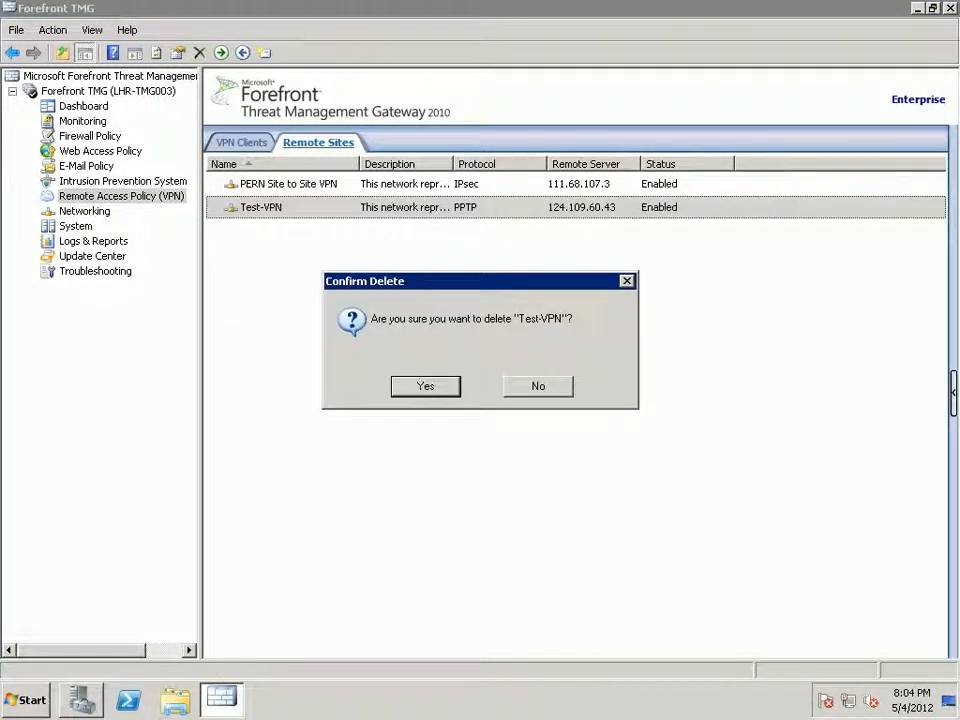
{"action": "key", "text": "Return"}
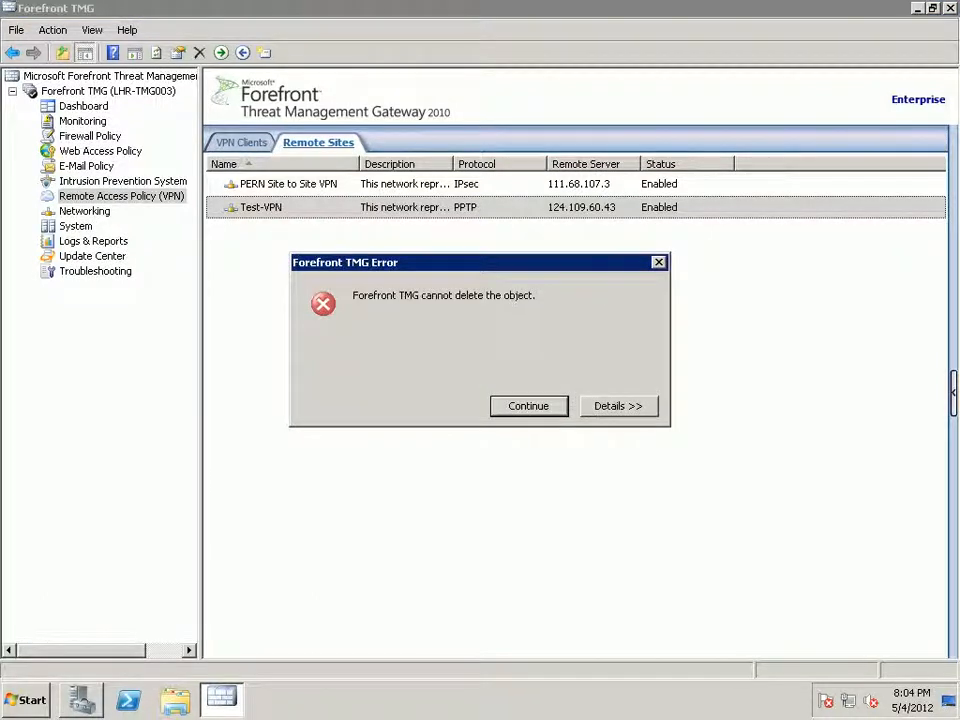
{"action": "left_click", "coordinate": [619, 406]}
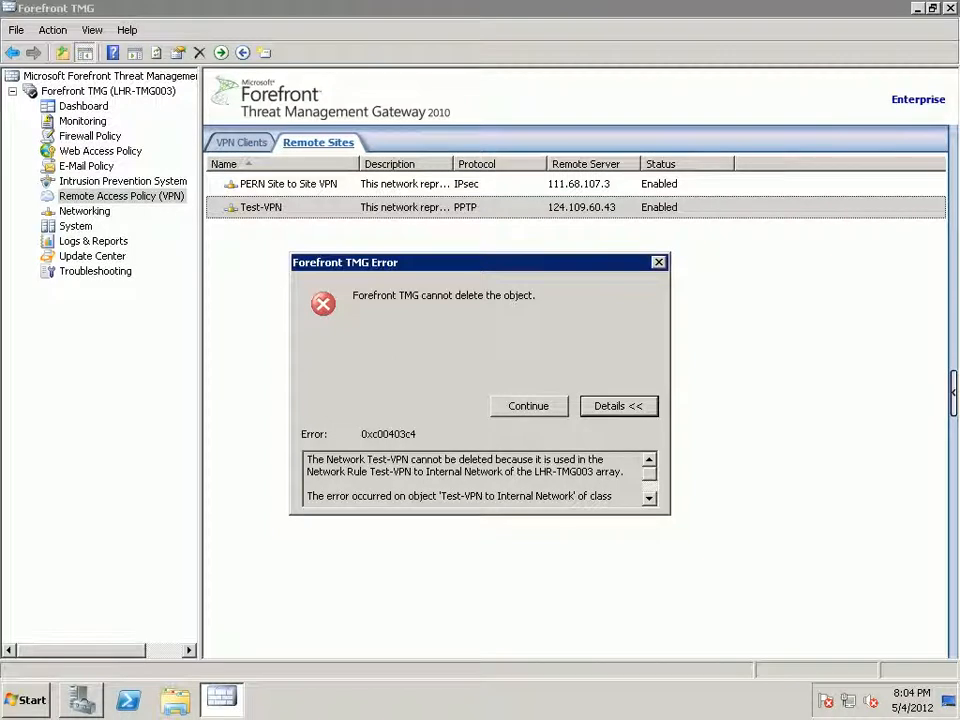
{"action": "scroll", "coordinate": [476, 478], "scroll_direction": "down", "scroll_amount": 2}
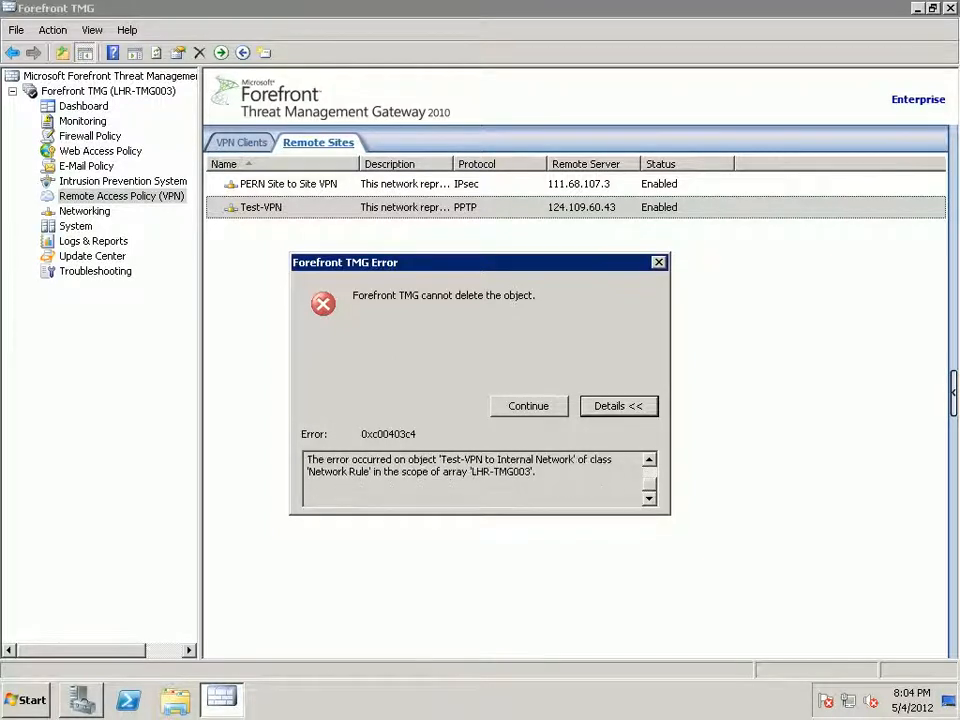
{"action": "key", "text": "Escape"}
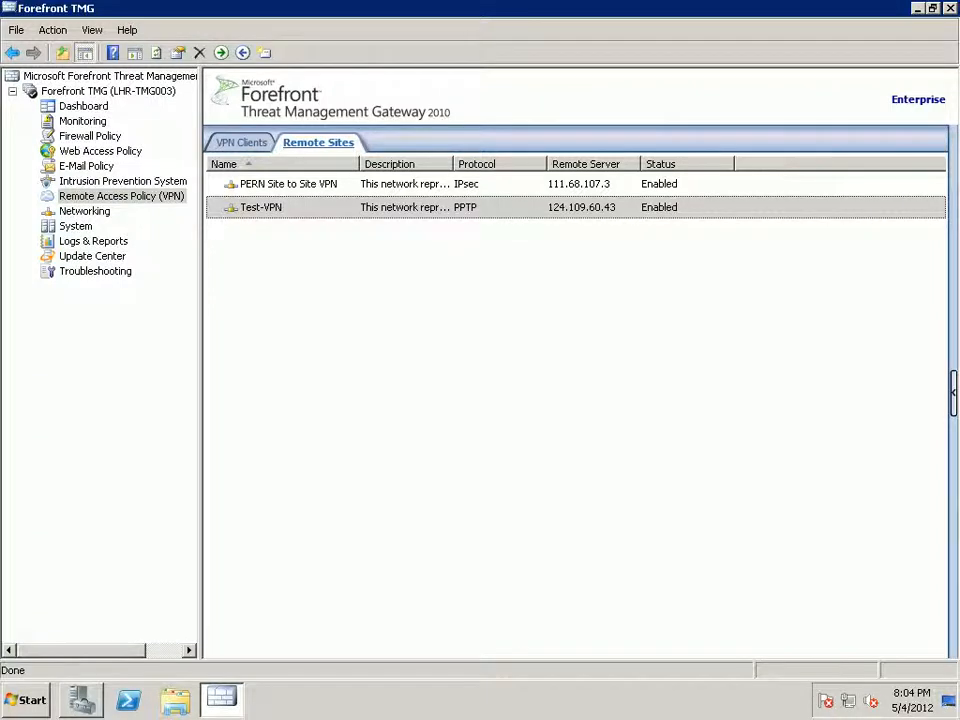
Under Networking, delete the 'Test-VPN to Internal Network' network rule.
{"action": "left_click", "coordinate": [84, 211]}
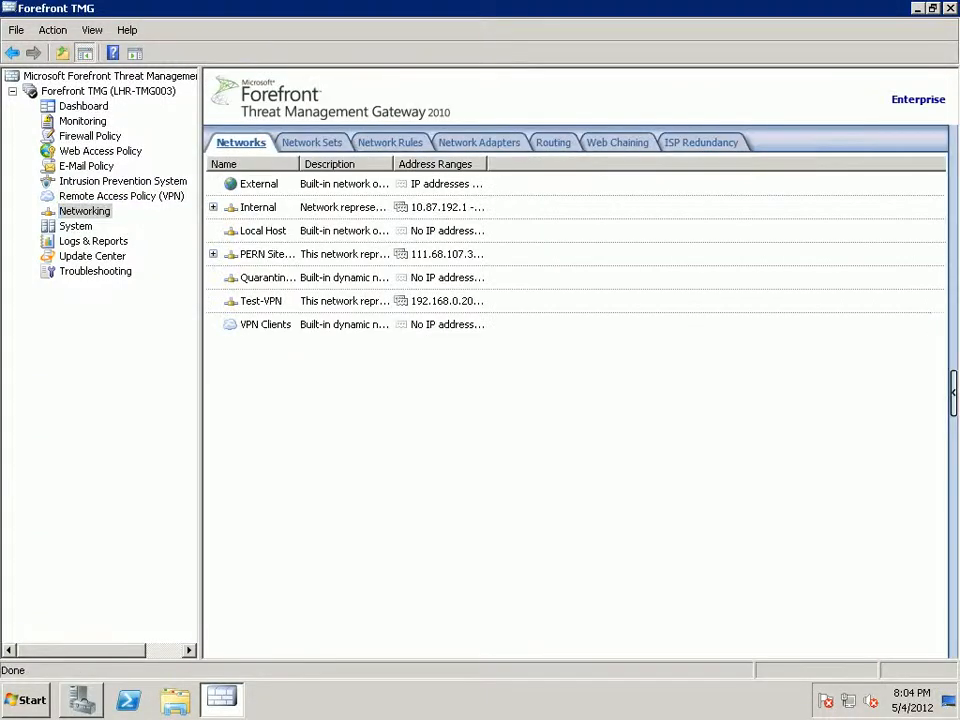
{"action": "left_click", "coordinate": [389, 142]}
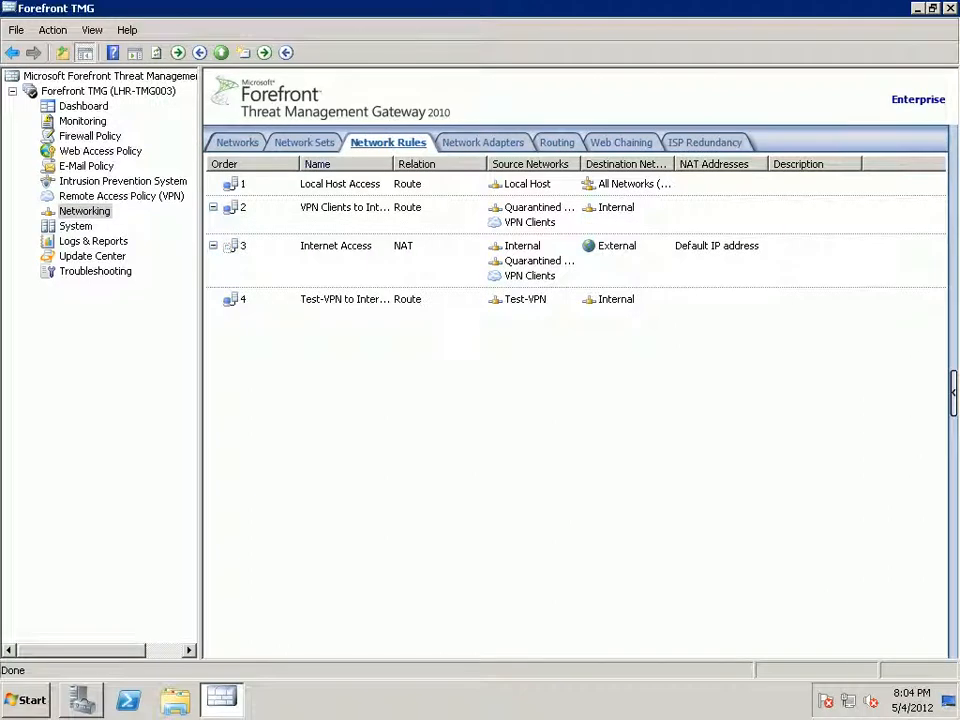
{"action": "left_click_drag", "start_coordinate": [392, 164], "coordinate": [505, 164]}
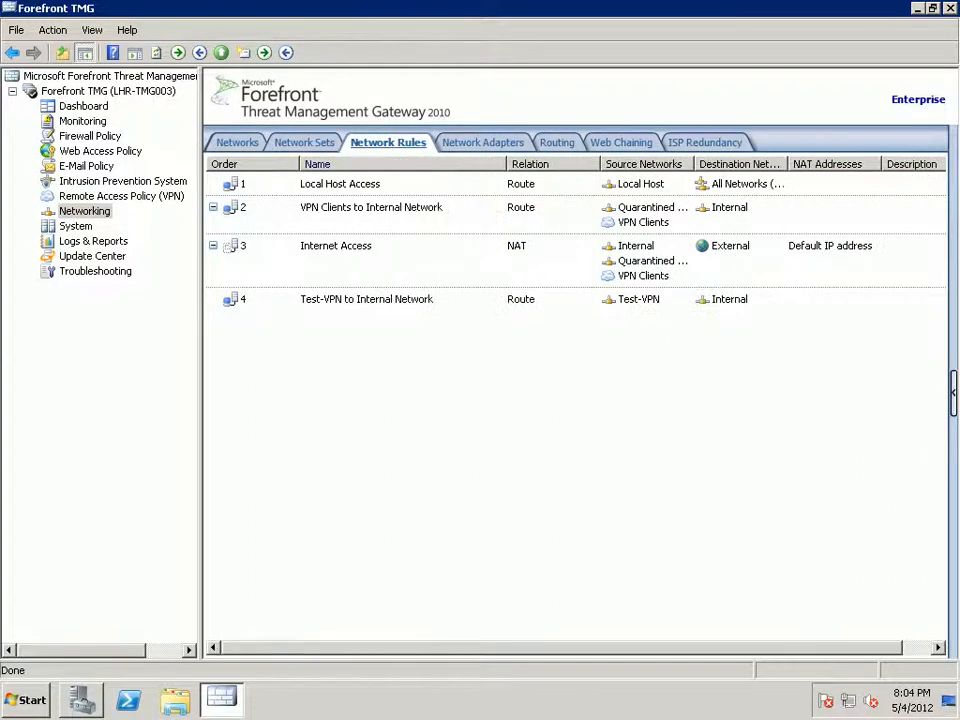
{"action": "left_click", "coordinate": [424, 299]}
{"action": "right_click", "coordinate": [384, 300]}
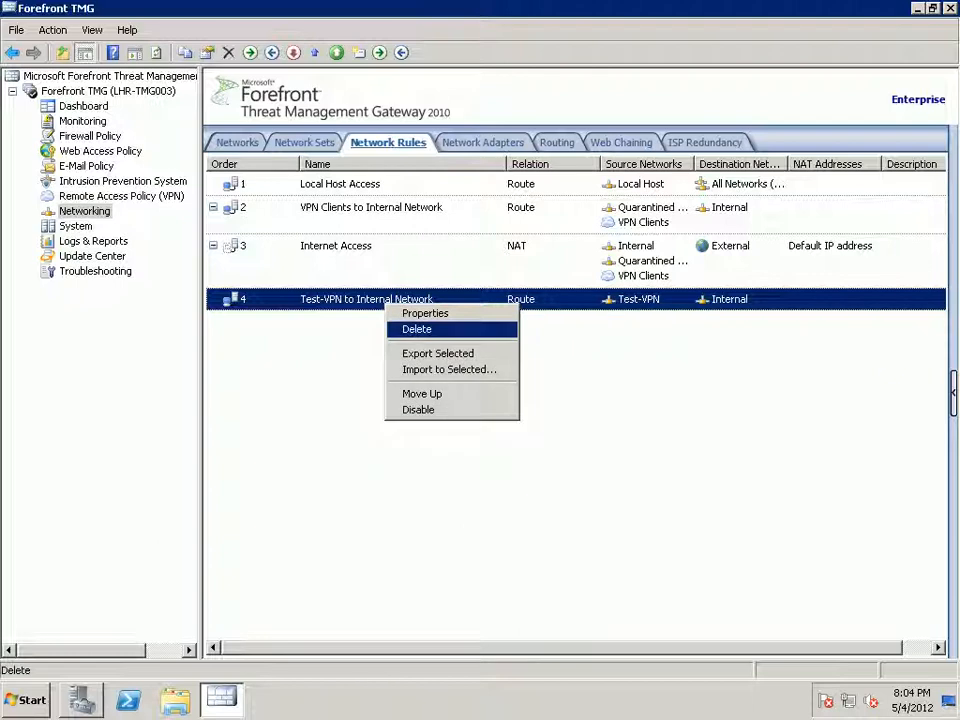
{"action": "left_click", "coordinate": [410, 328]}
{"action": "key", "text": "Return"}
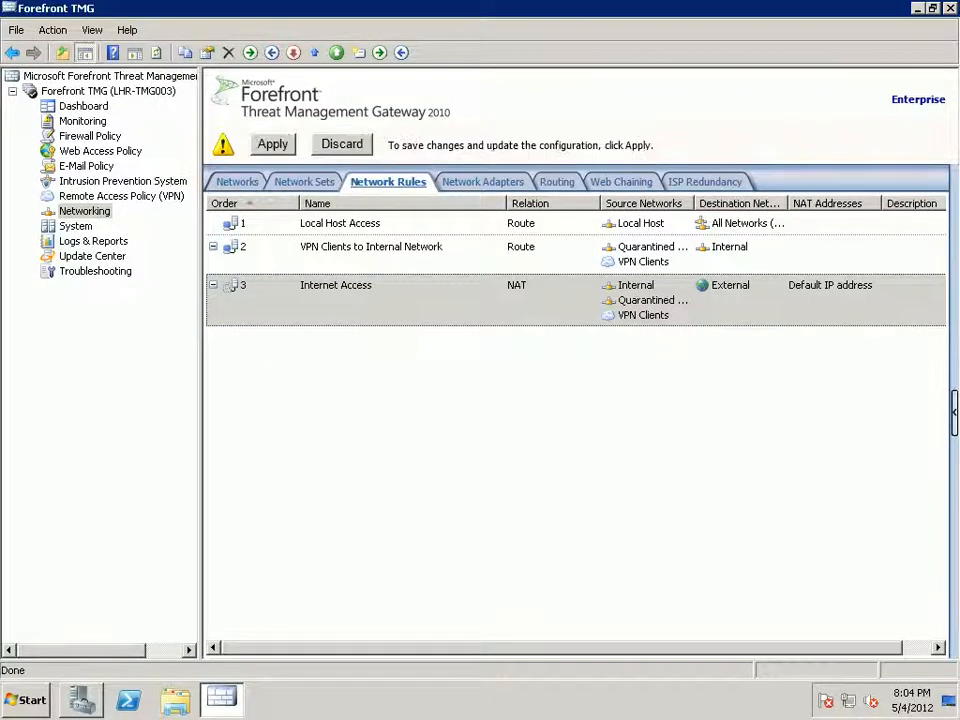
Apply the network rule deletion without a change description.
{"action": "left_click", "coordinate": [272, 144]}
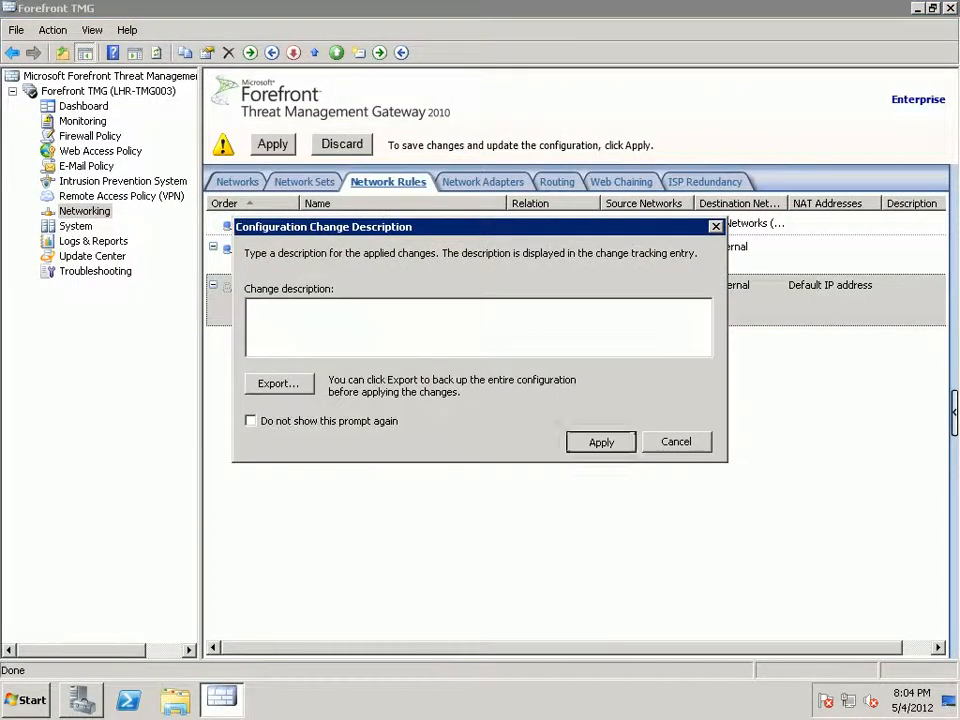
{"action": "left_click", "coordinate": [600, 439]}
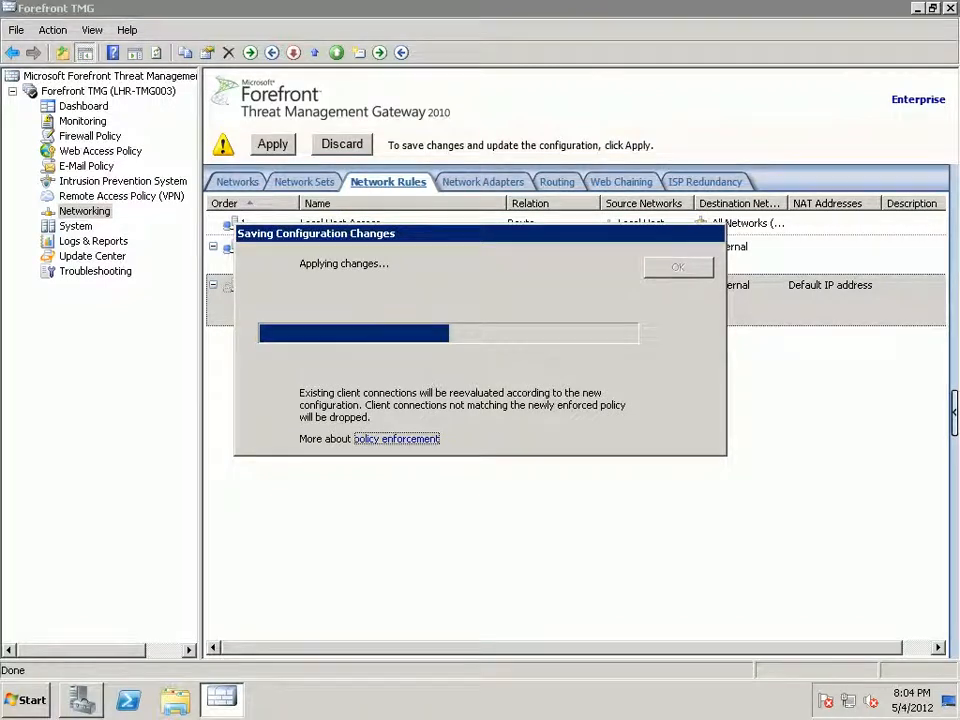
{"action": "left_click", "coordinate": [678, 267]}
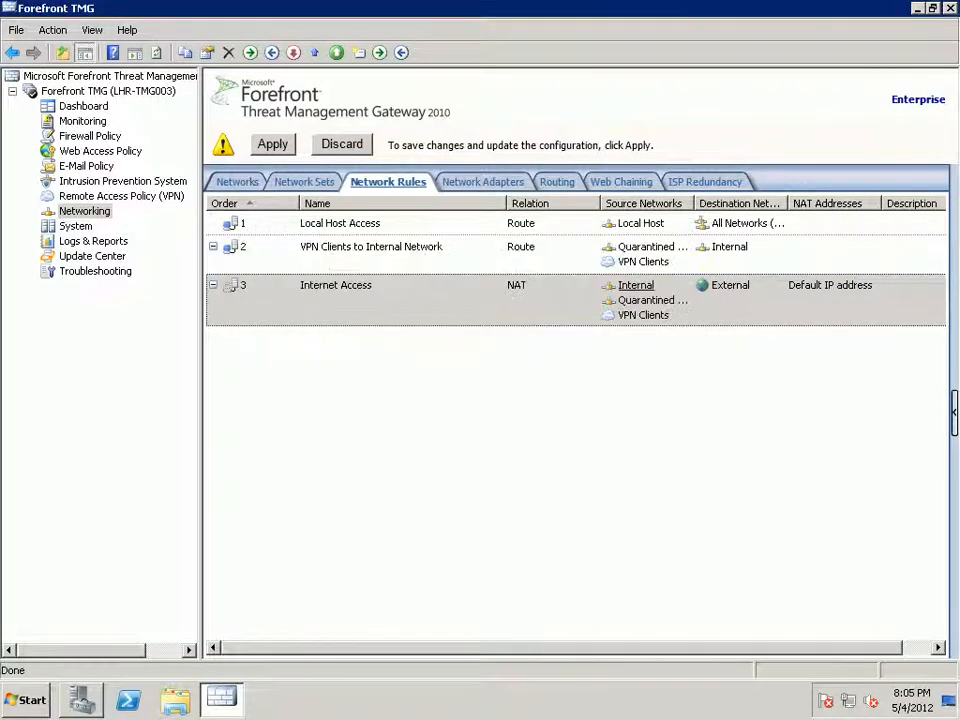
{"action": "left_click", "coordinate": [121, 196]}
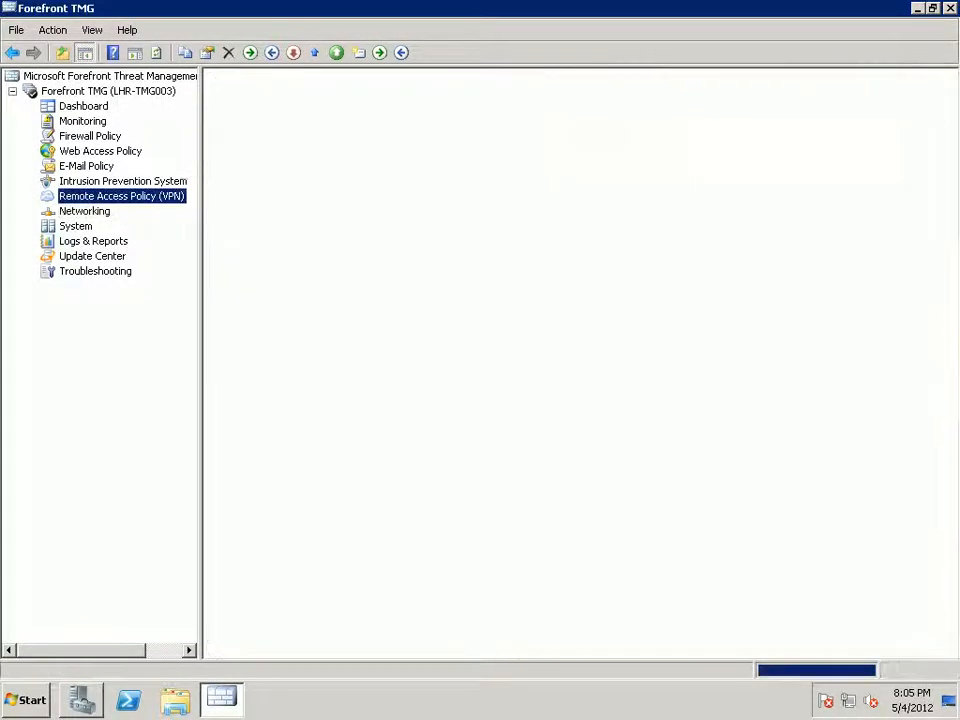
Delete the Test-VPN remote site from LHR-TMG003.
{"action": "right_click", "coordinate": [345, 207]}
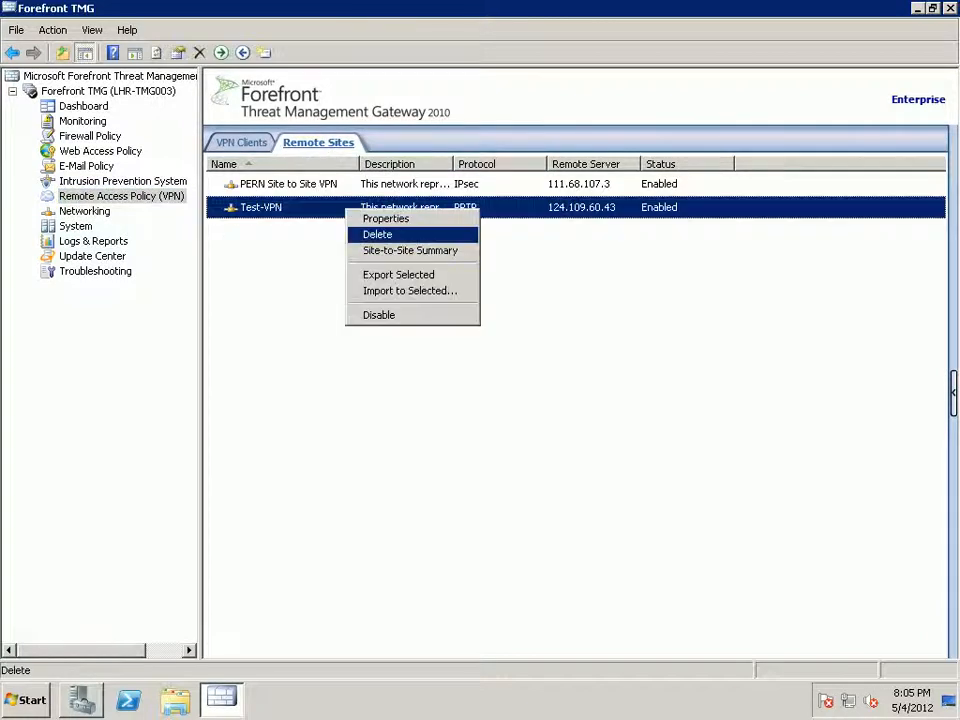
{"action": "left_click", "coordinate": [375, 233]}
{"action": "key", "text": "Return"}
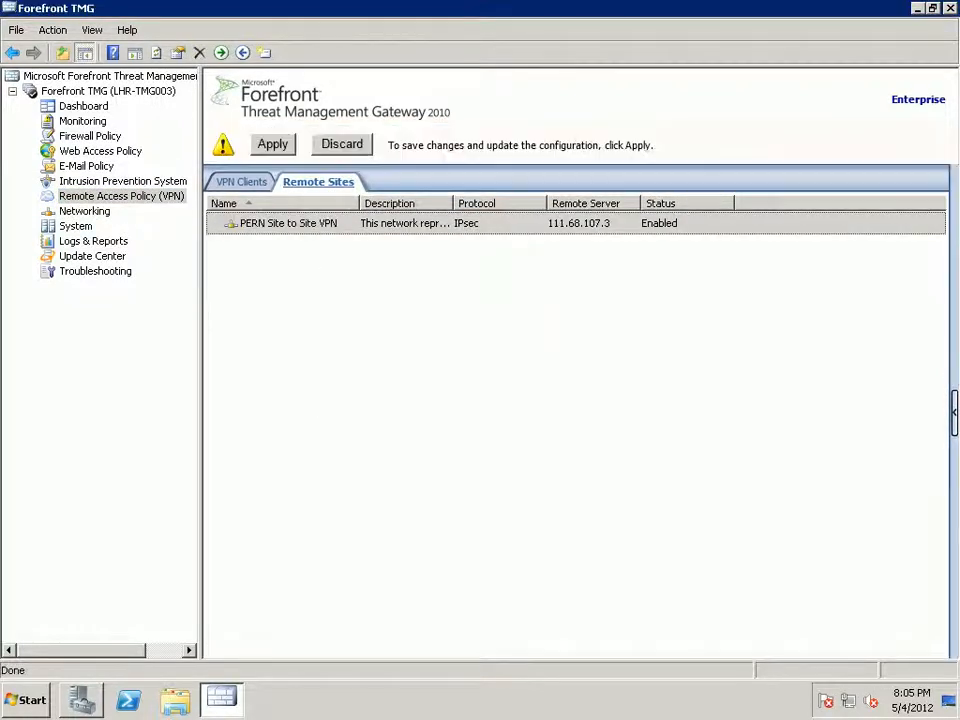
Apply the remote site deletion and minimize the remote session.
{"action": "left_click", "coordinate": [272, 144]}
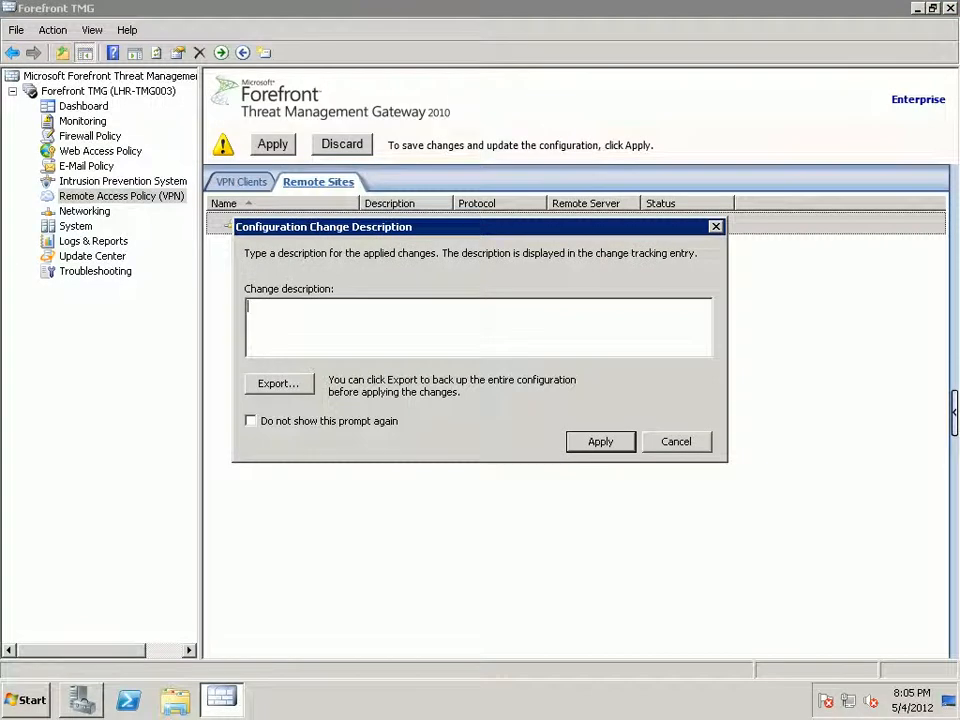
{"action": "left_click", "coordinate": [600, 441]}
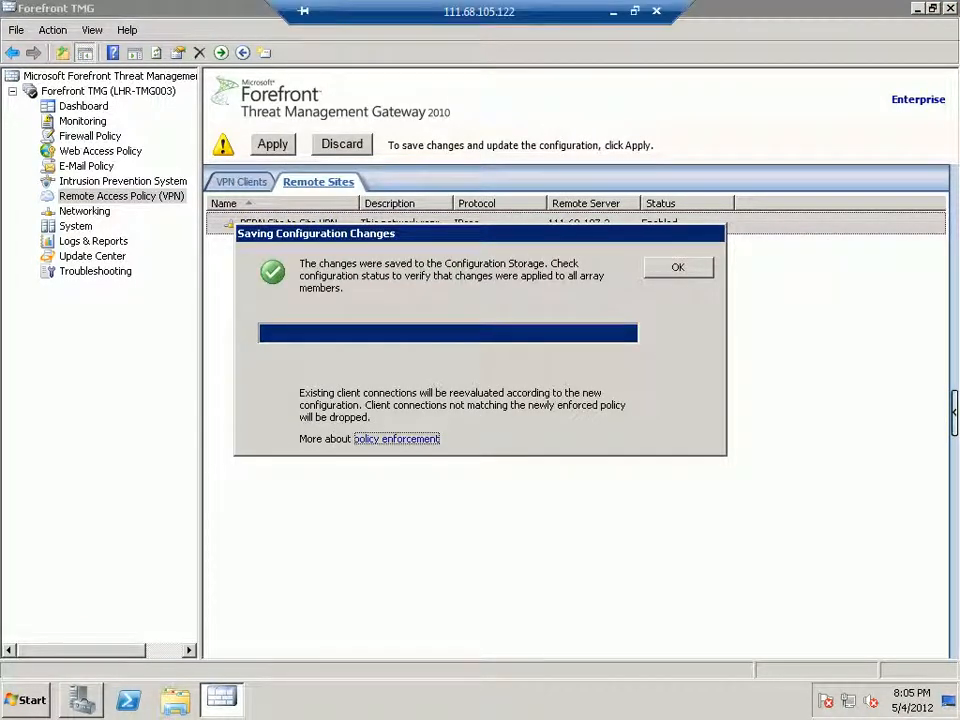
{"action": "key", "text": "Return"}
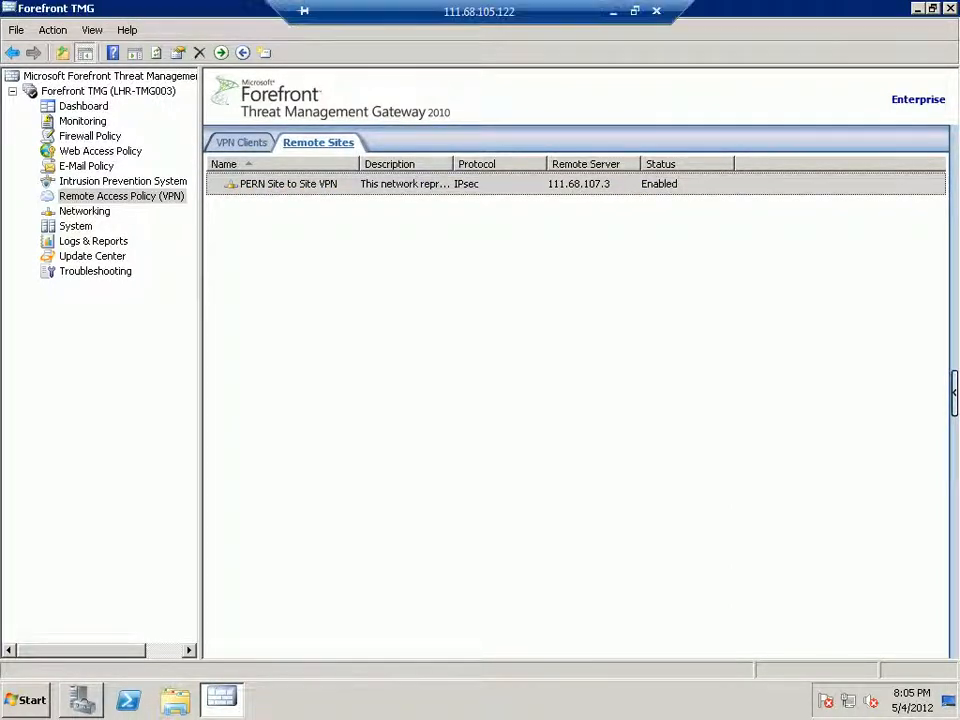
{"action": "left_click", "coordinate": [614, 9]}
Switch to the 124.109.60.43 remote session.
{"action": "mouse_move", "coordinate": [258, 700]}
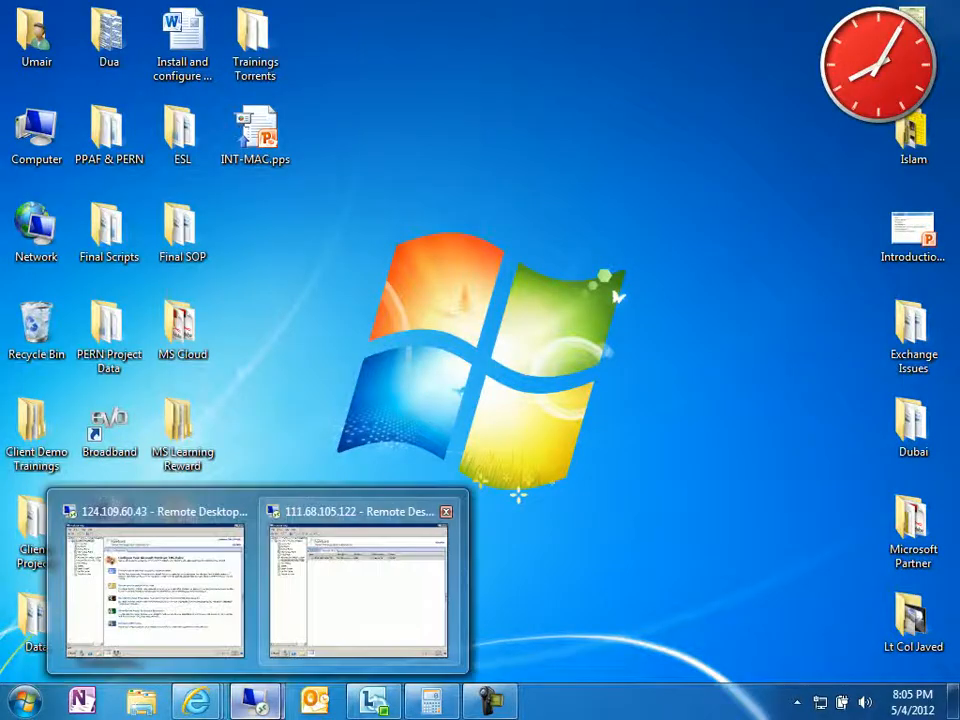
{"action": "left_click", "coordinate": [155, 590]}
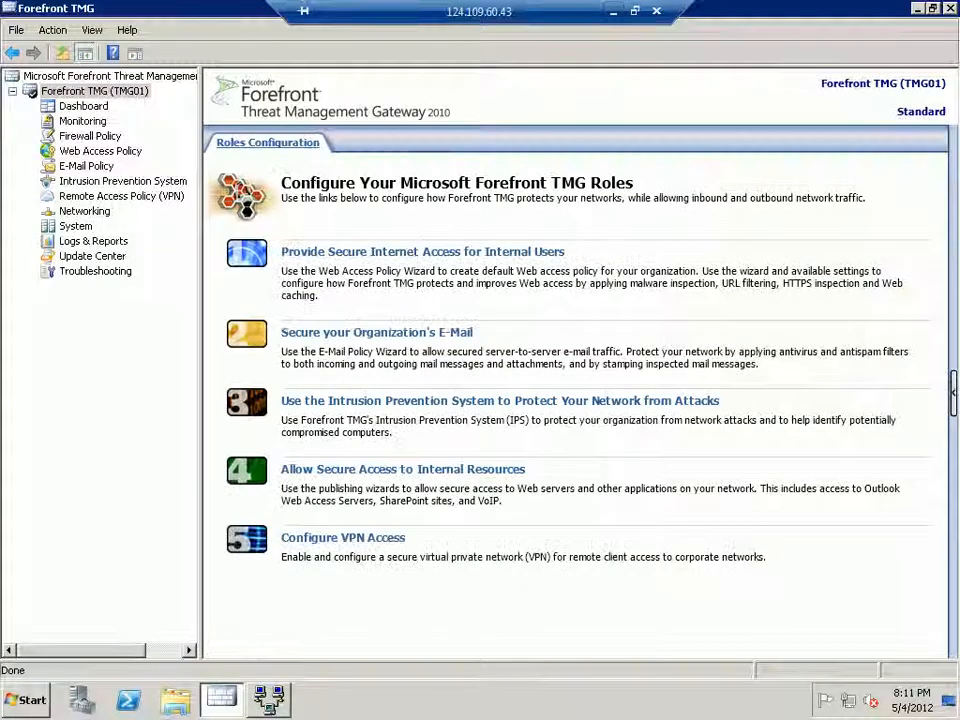
{"action": "left_click", "coordinate": [121, 196]}
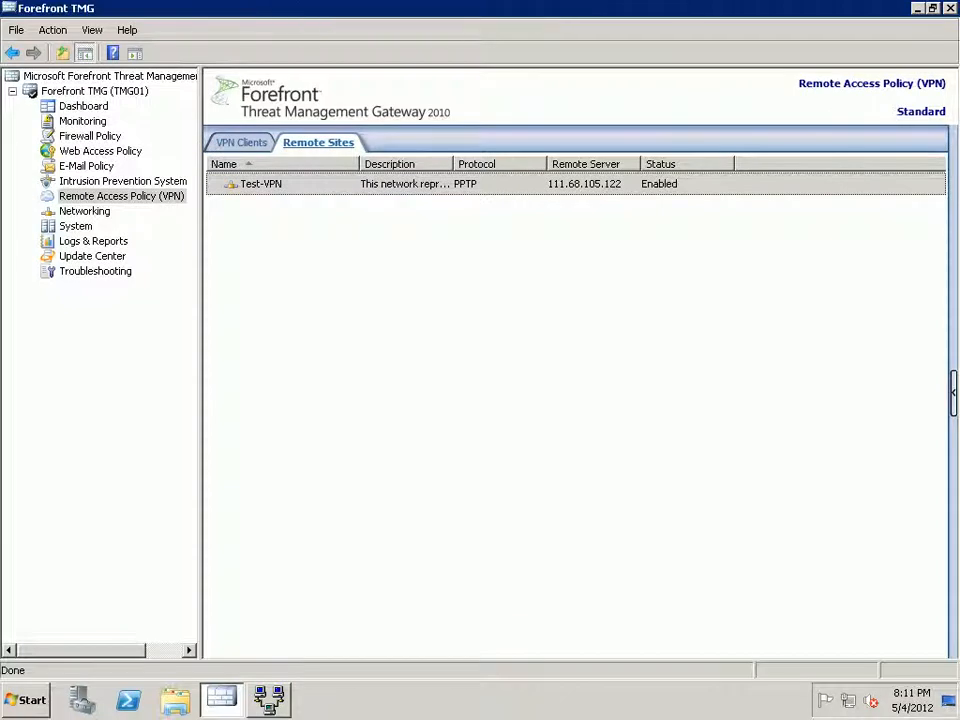
In Firewall Policy, delete the 'Allow access between Test-VPN and Internal' rule.
{"action": "left_click", "coordinate": [90, 136]}
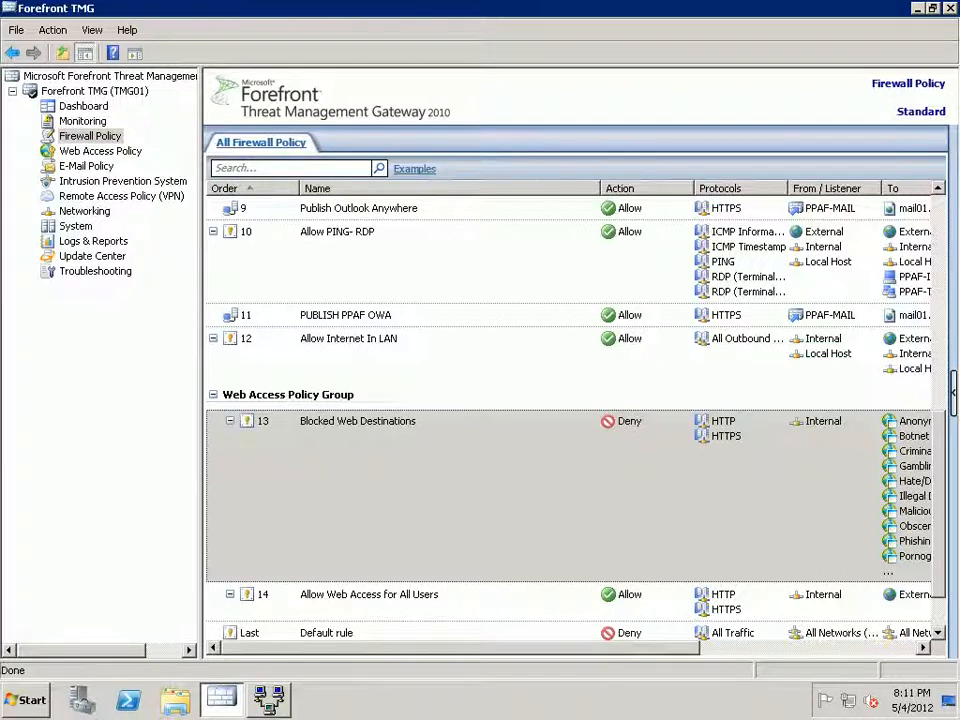
{"action": "left_click", "coordinate": [482, 418]}
{"action": "key", "text": "Home"}
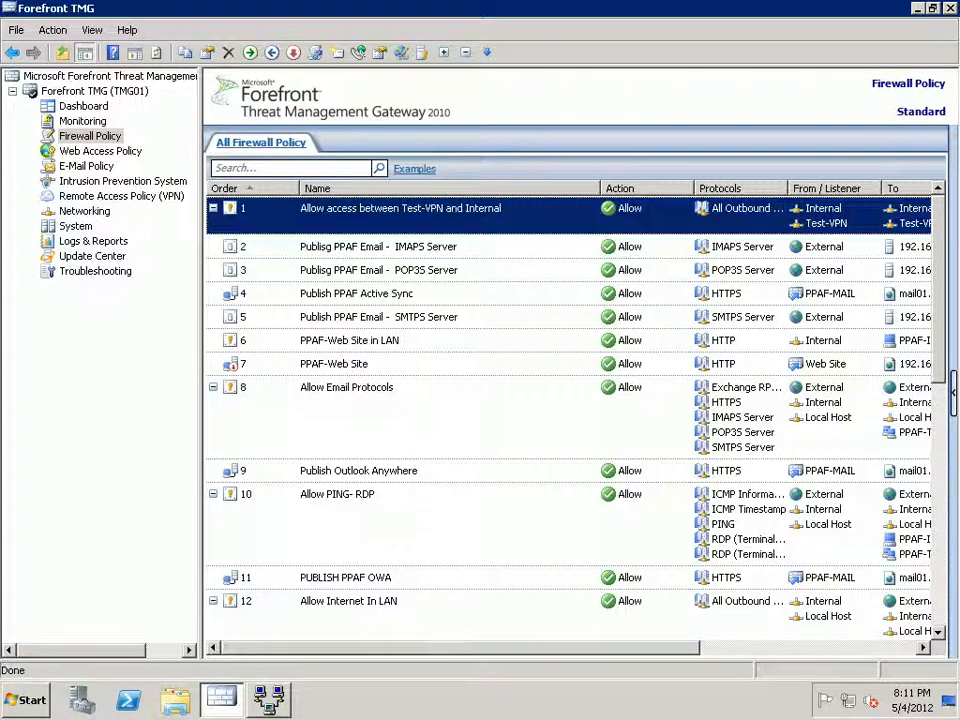
{"action": "right_click", "coordinate": [442, 219]}
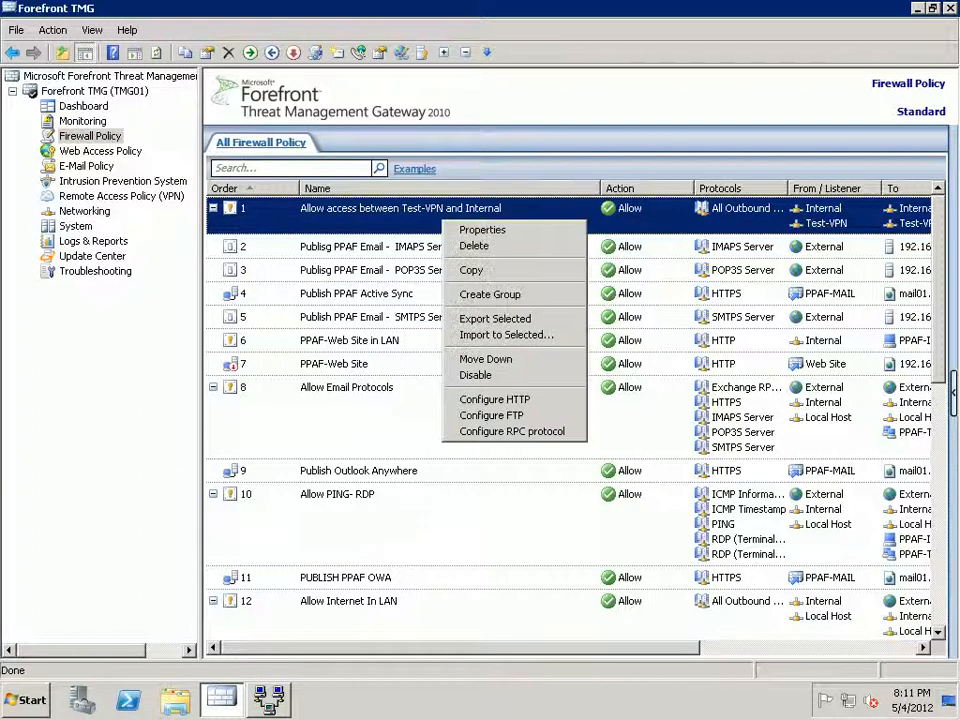
{"action": "left_click", "coordinate": [474, 245]}
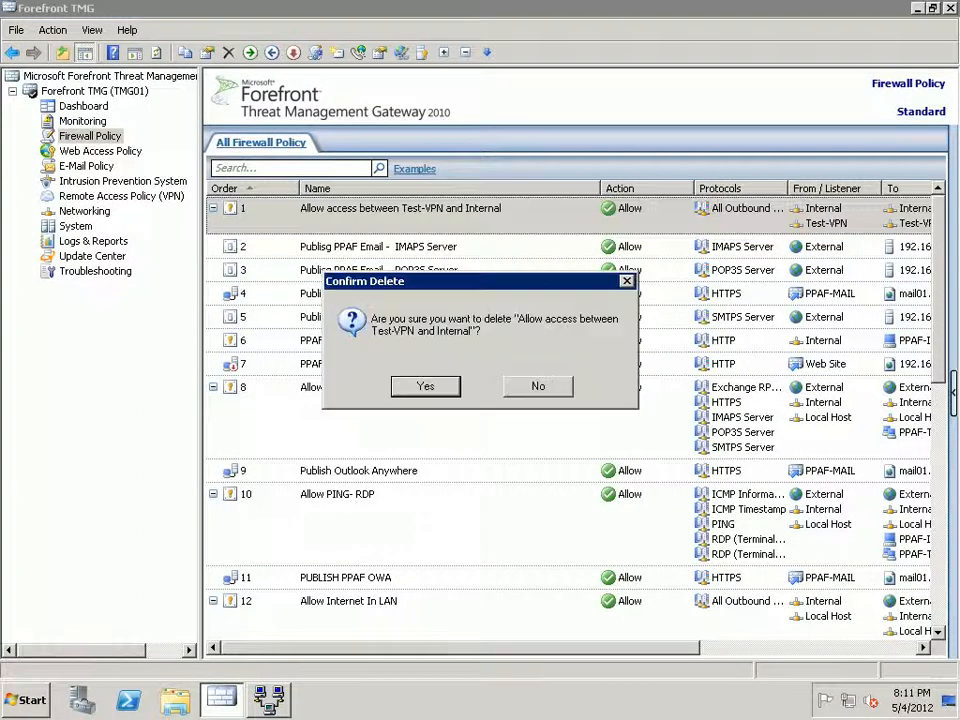
{"action": "key", "text": "Return"}
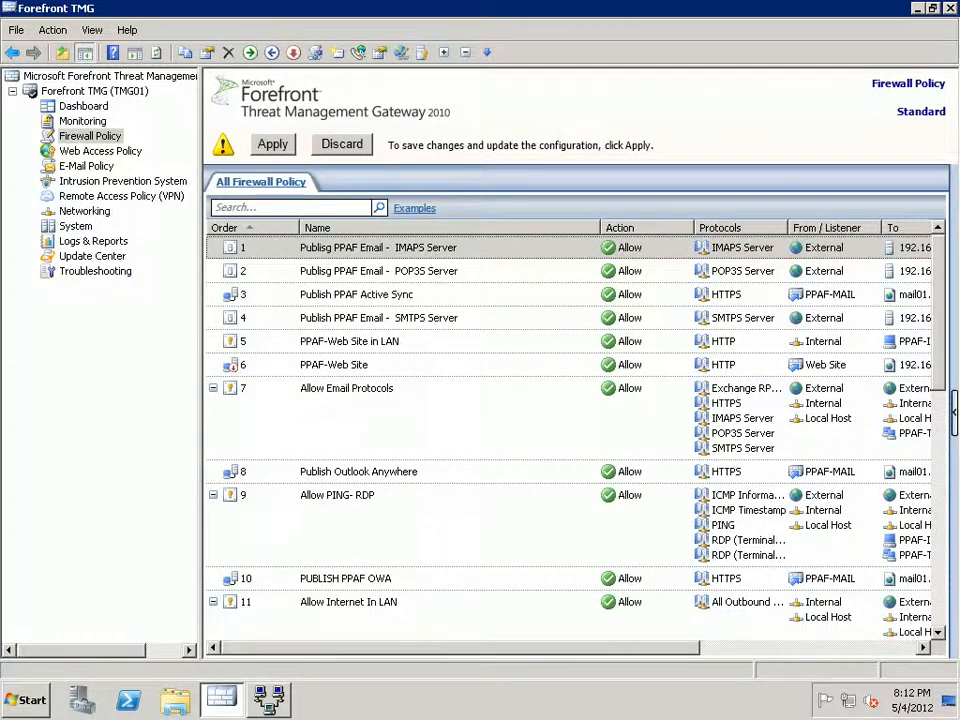
Apply the firewall policy change and save the configuration.
{"action": "left_click", "coordinate": [272, 144]}
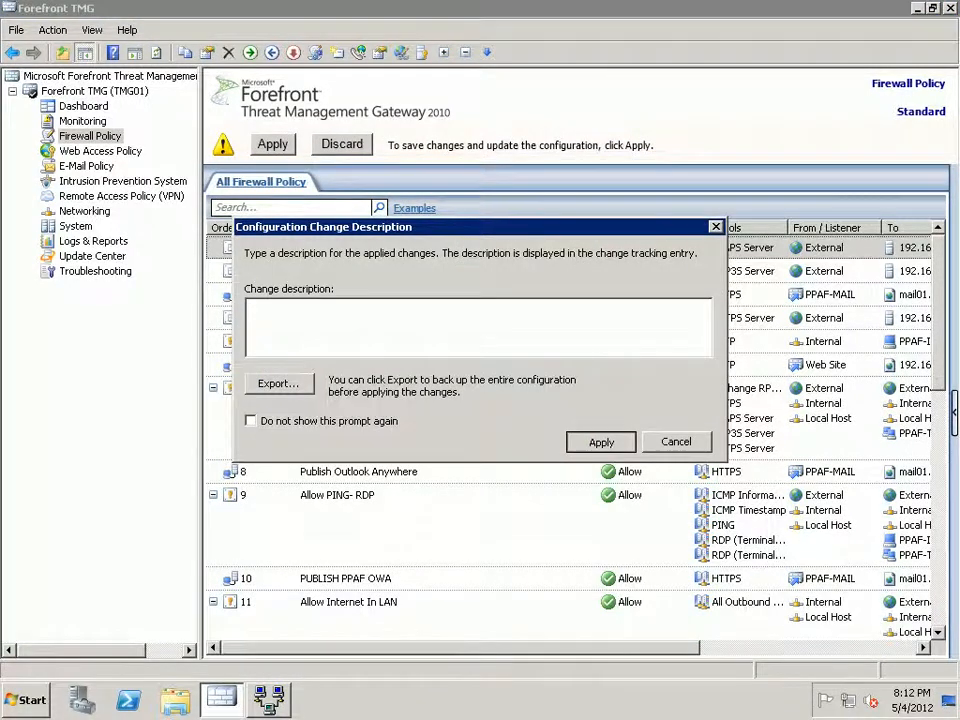
{"action": "key", "text": "Return"}
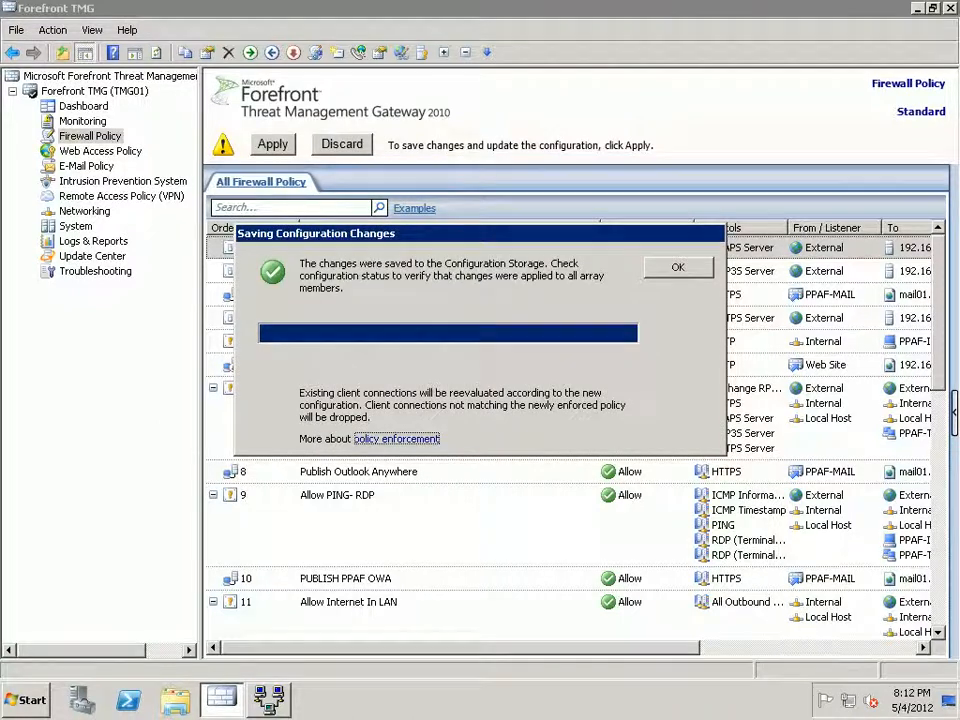
{"action": "key", "text": "Return"}
{"action": "left_click", "coordinate": [84, 211]}
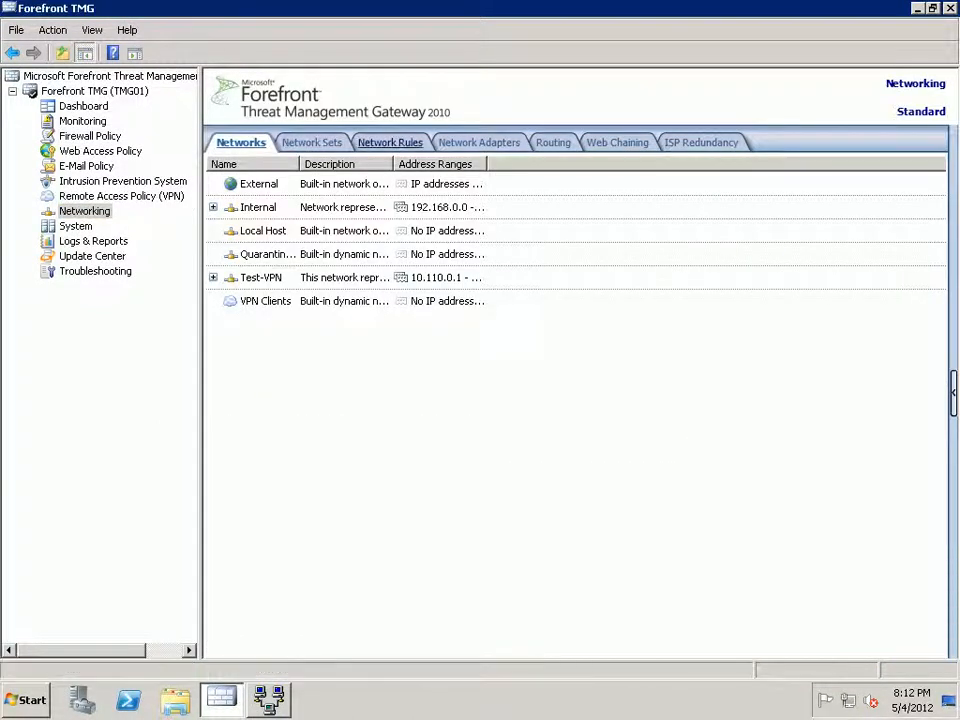
Delete the 'Test-VPN to Internal Network' rule on TMG01 and apply the change.
{"action": "left_click", "coordinate": [390, 142]}
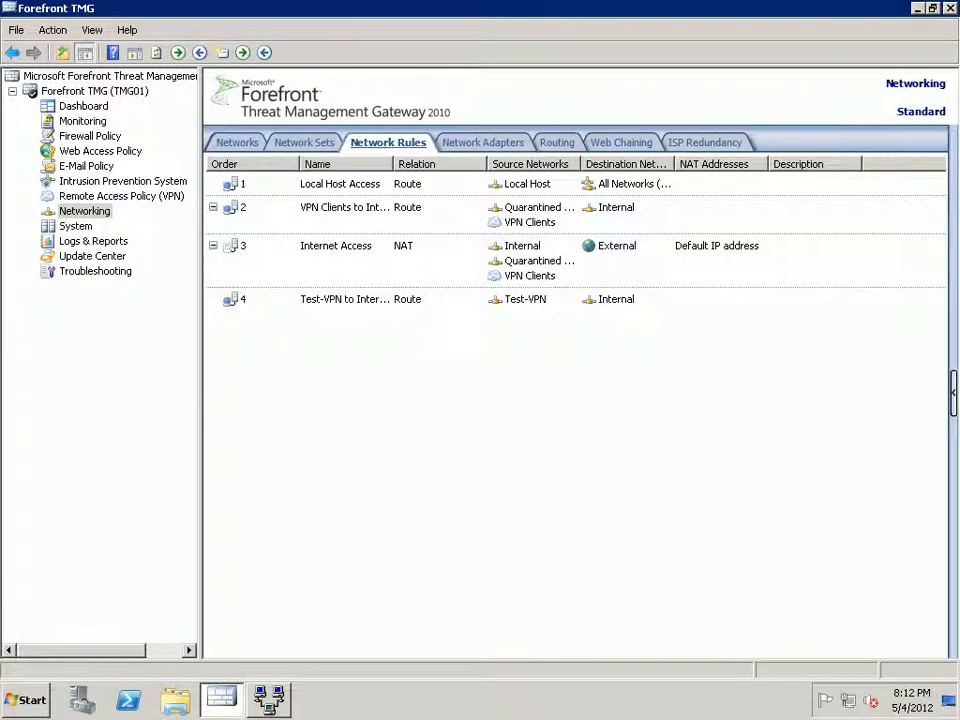
{"action": "left_click_drag", "start_coordinate": [394, 164], "coordinate": [545, 164]}
{"action": "left_click", "coordinate": [430, 300]}
{"action": "right_click", "coordinate": [312, 300]}
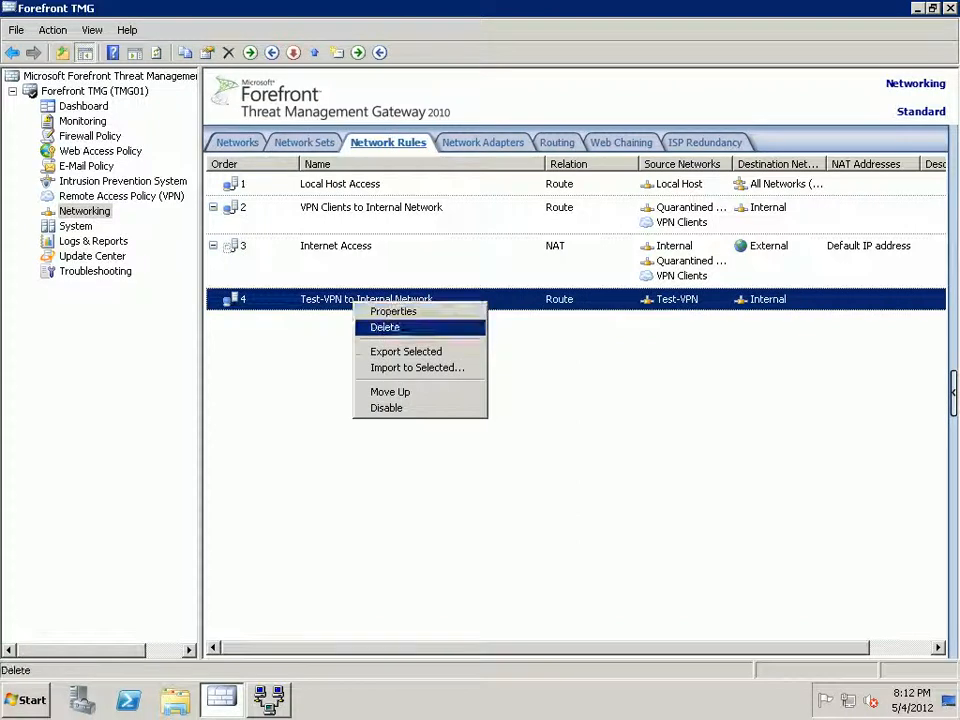
{"action": "left_click", "coordinate": [385, 326]}
{"action": "left_click", "coordinate": [425, 386]}
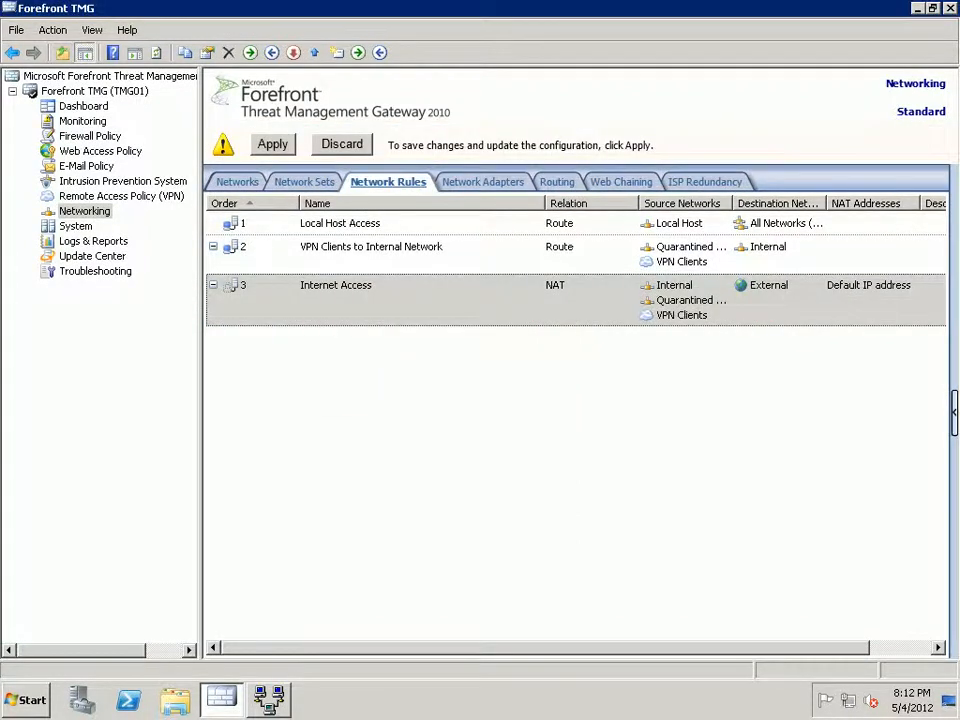
{"action": "left_click", "coordinate": [272, 144]}
{"action": "key", "text": "Return"}
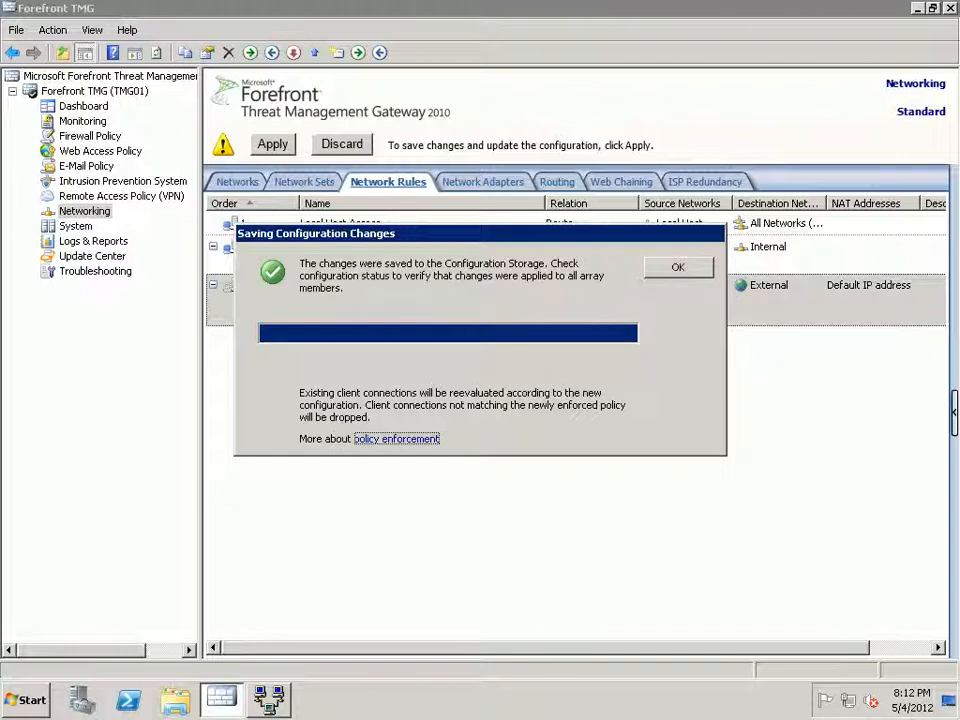
{"action": "key", "text": "Return"}
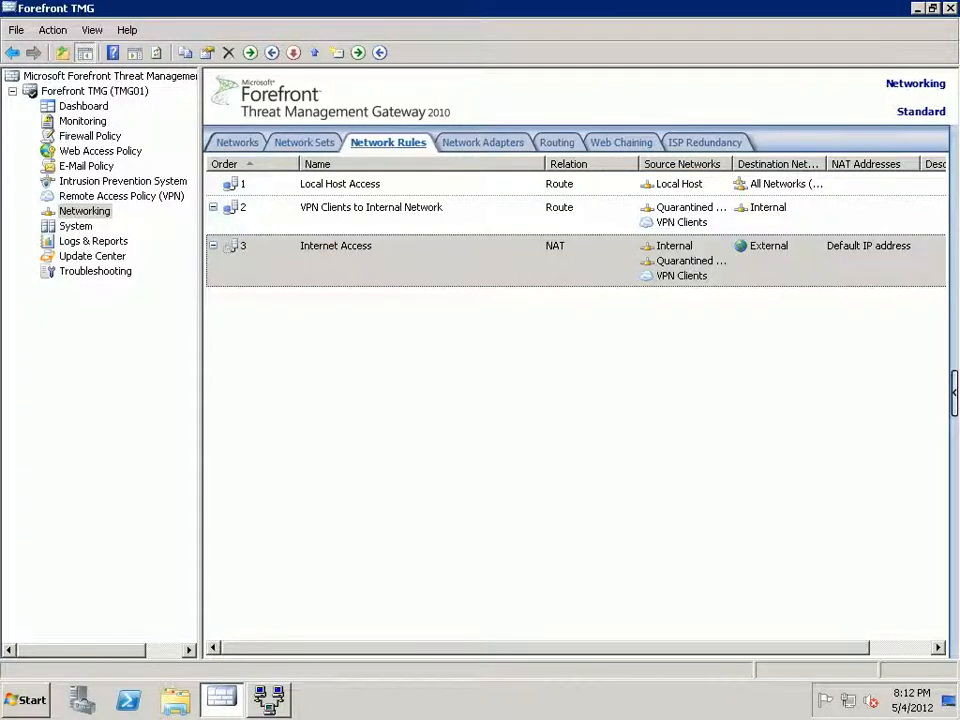
Delete the Test-VPN remote site, apply the change, and minimize the TMG console.
{"action": "left_click", "coordinate": [121, 196]}
{"action": "left_click", "coordinate": [316, 184]}
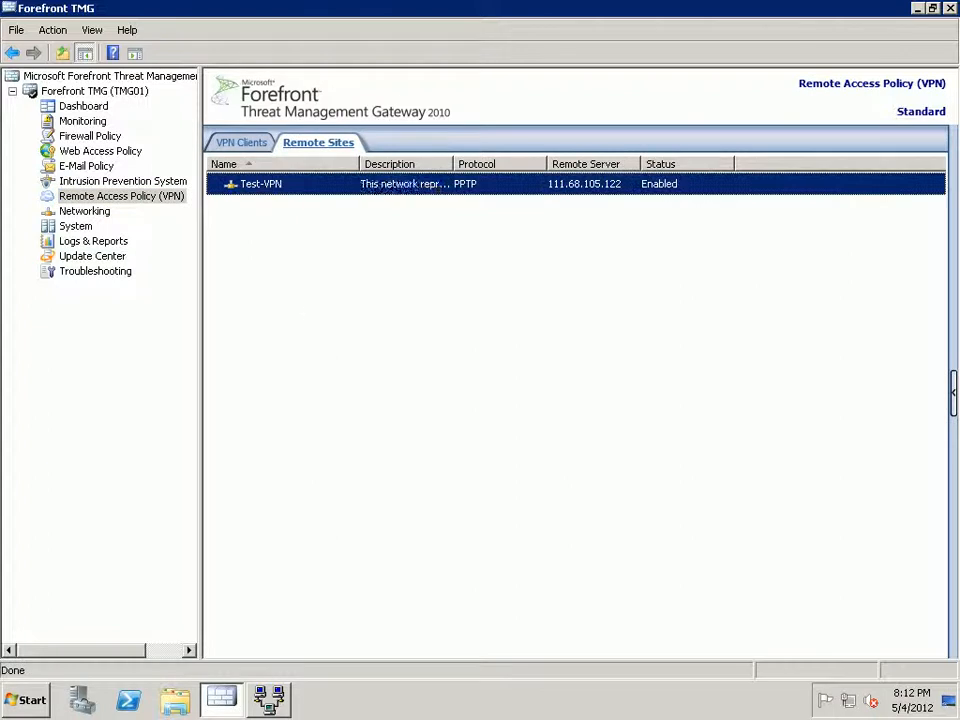
{"action": "right_click", "coordinate": [316, 186]}
{"action": "left_click", "coordinate": [340, 210]}
{"action": "key", "text": "Return"}
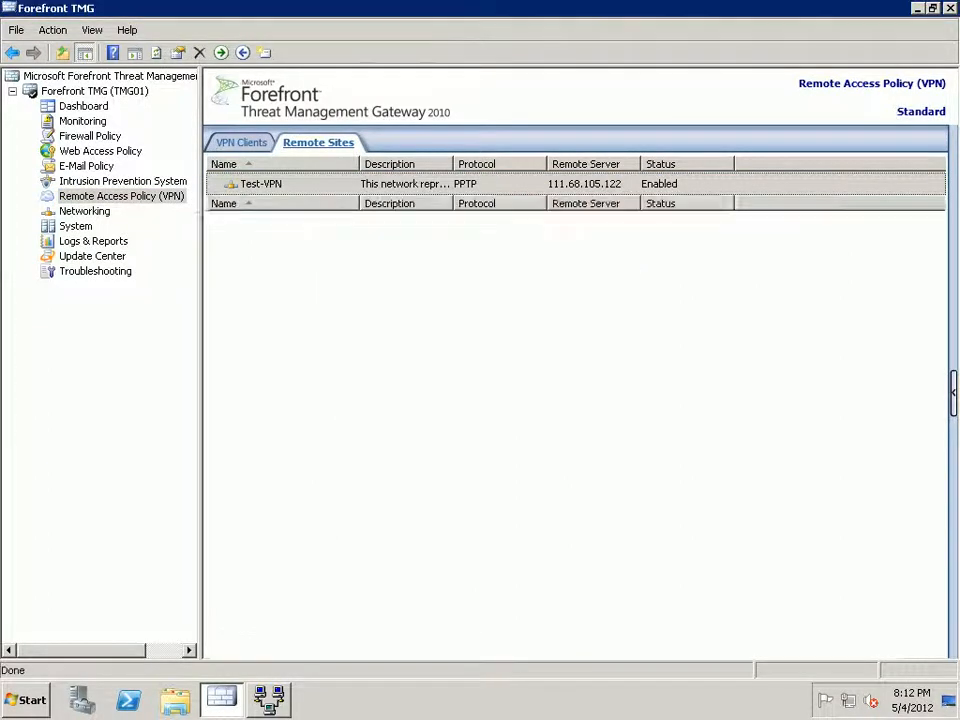
{"action": "left_click", "coordinate": [272, 144]}
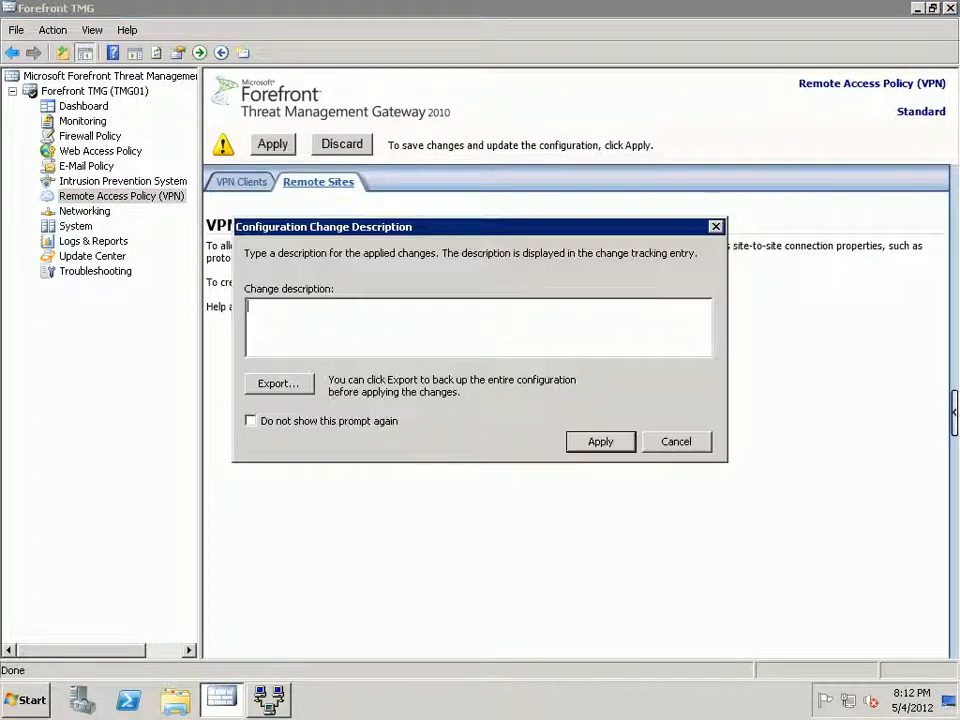
{"action": "key", "text": "Return"}
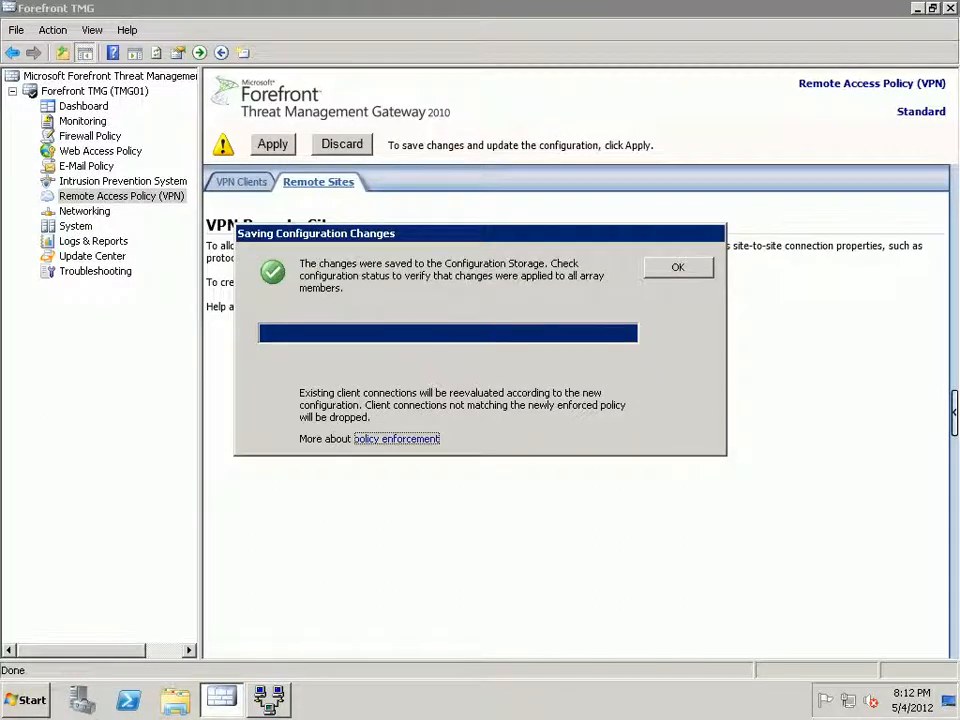
{"action": "left_click", "coordinate": [678, 267]}
{"action": "left_click", "coordinate": [918, 8]}
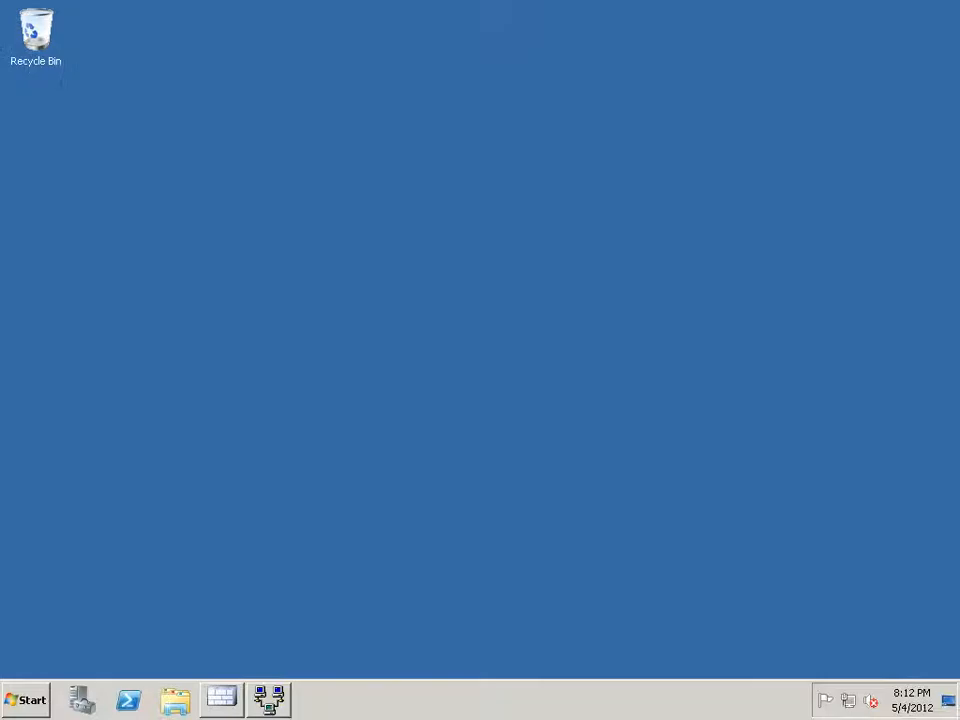
Open Server Manager from the Computer entry in the Start menu.
{"action": "key", "text": "super"}
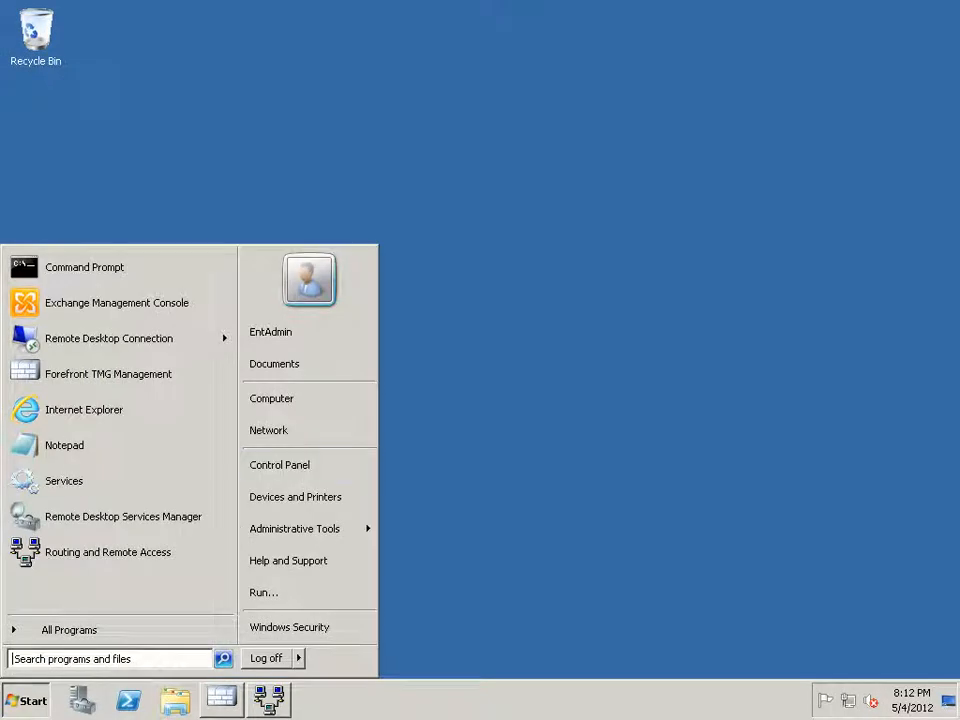
{"action": "right_click", "coordinate": [338, 399]}
{"action": "left_click", "coordinate": [376, 426]}
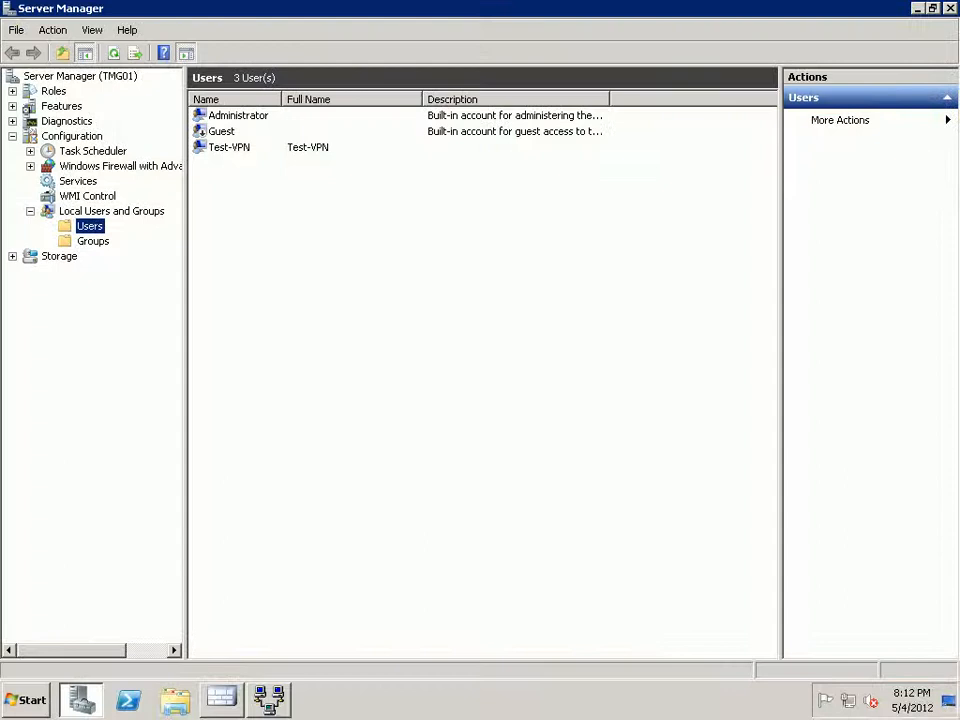
Set a new password for the local Test-VPN user account.
{"action": "left_click", "coordinate": [229, 147]}
{"action": "right_click", "coordinate": [245, 148]}
{"action": "left_click", "coordinate": [296, 157]}
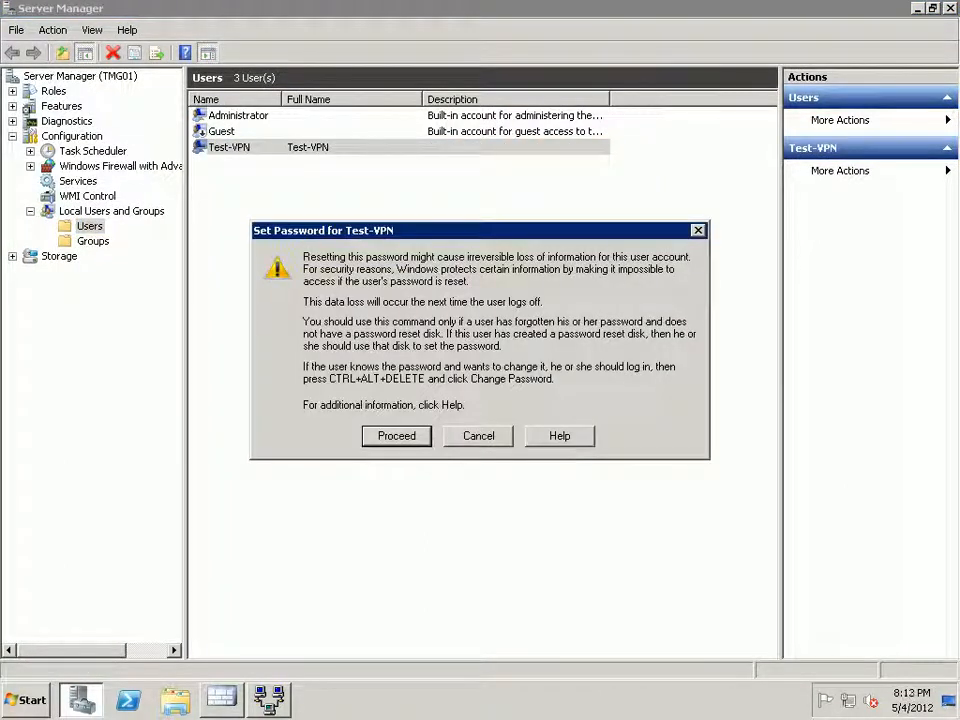
{"action": "key", "text": "Return"}
{"action": "type", "text": "•••••"}
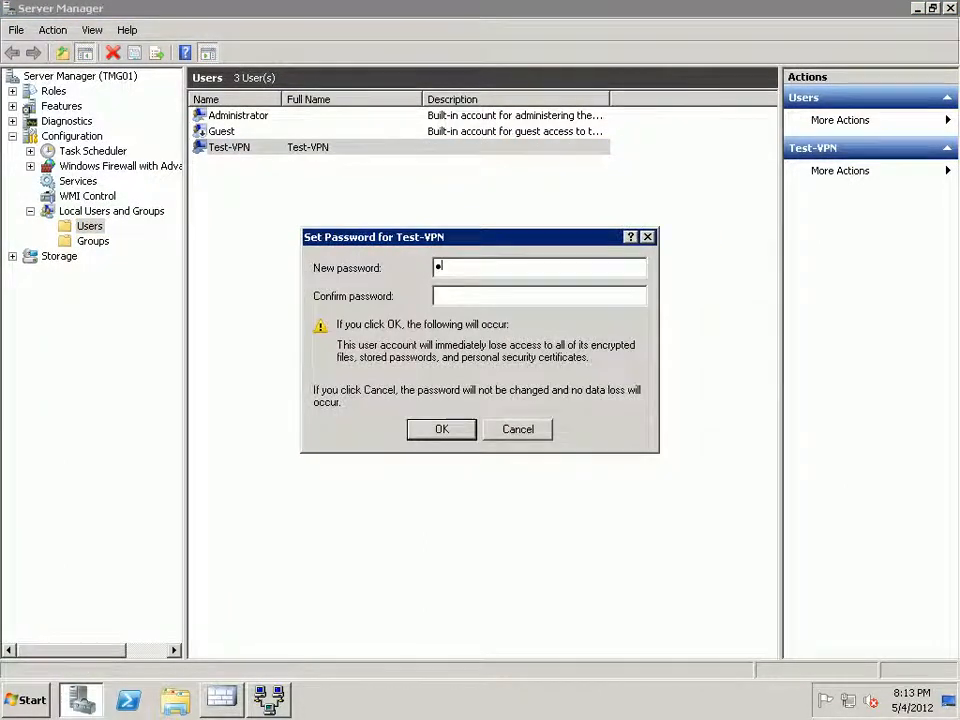
{"action": "type", "text": "••"}
{"action": "key", "text": "Tab"}
{"action": "type", "text": "•••••••"}
{"action": "key", "text": "Return"}
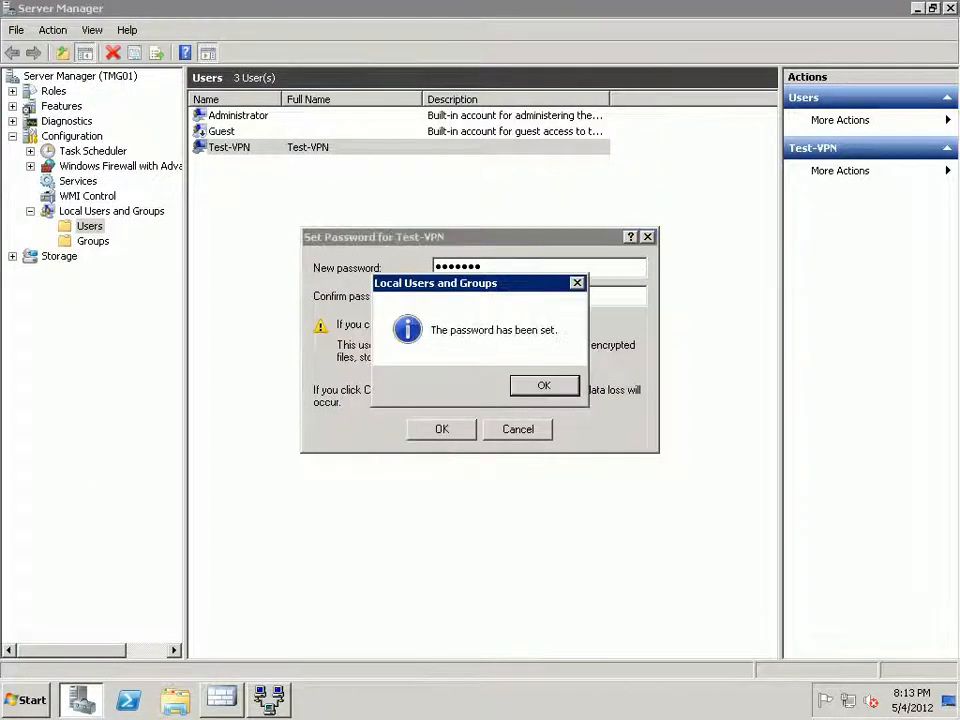
{"action": "key", "text": "Return"}
Check the Test-VPN user's dial-in properties, then close Server Manager.
{"action": "right_click", "coordinate": [352, 147]}
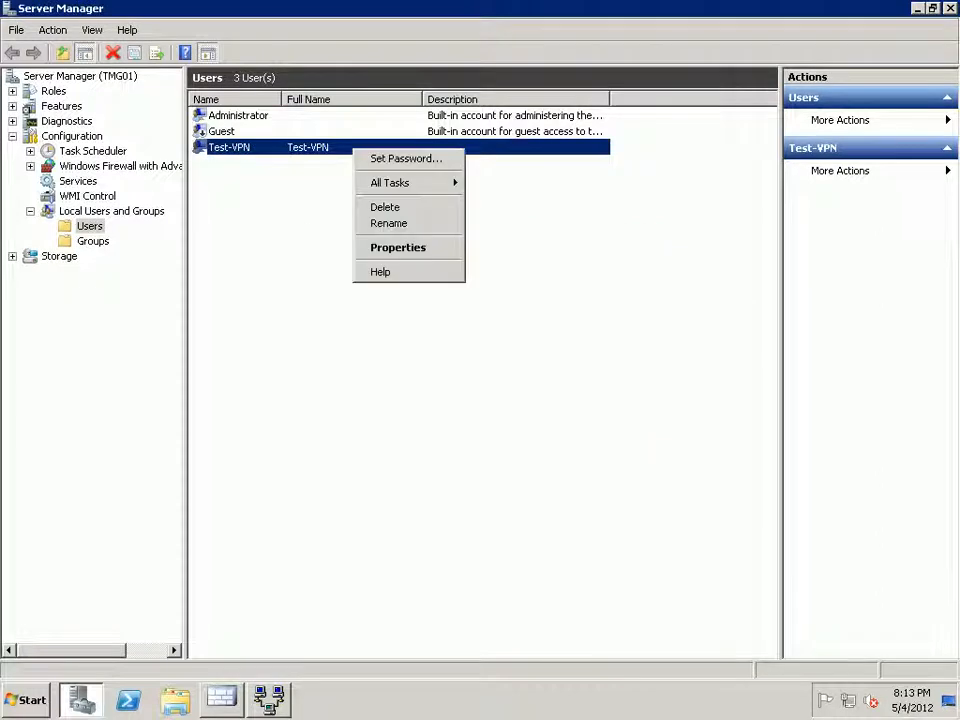
{"action": "left_click", "coordinate": [398, 248]}
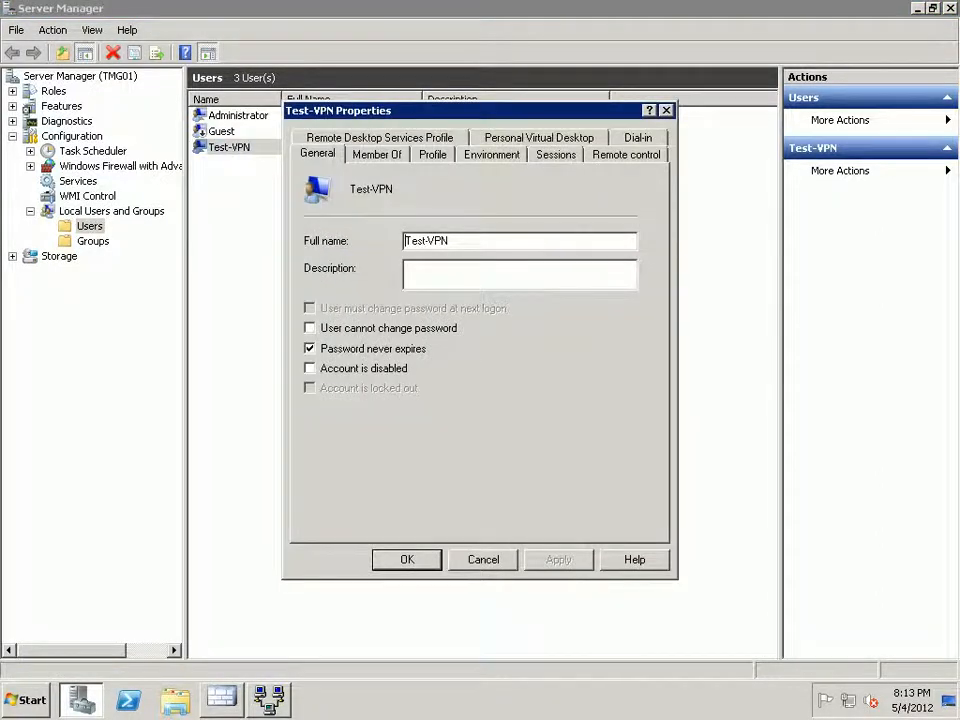
{"action": "left_click", "coordinate": [638, 138]}
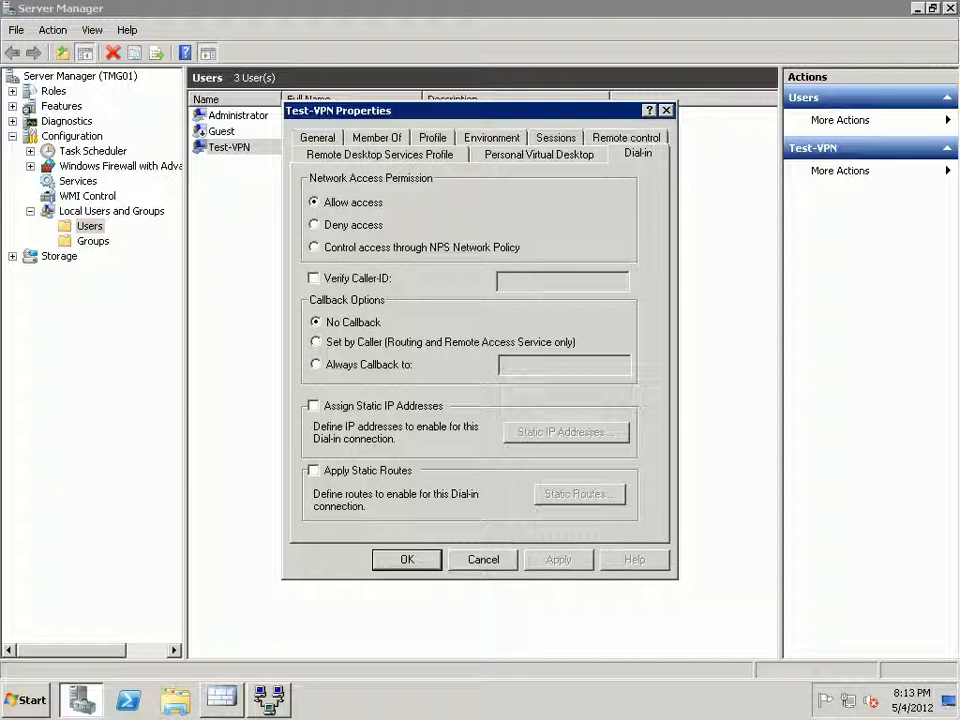
{"action": "left_click", "coordinate": [407, 560]}
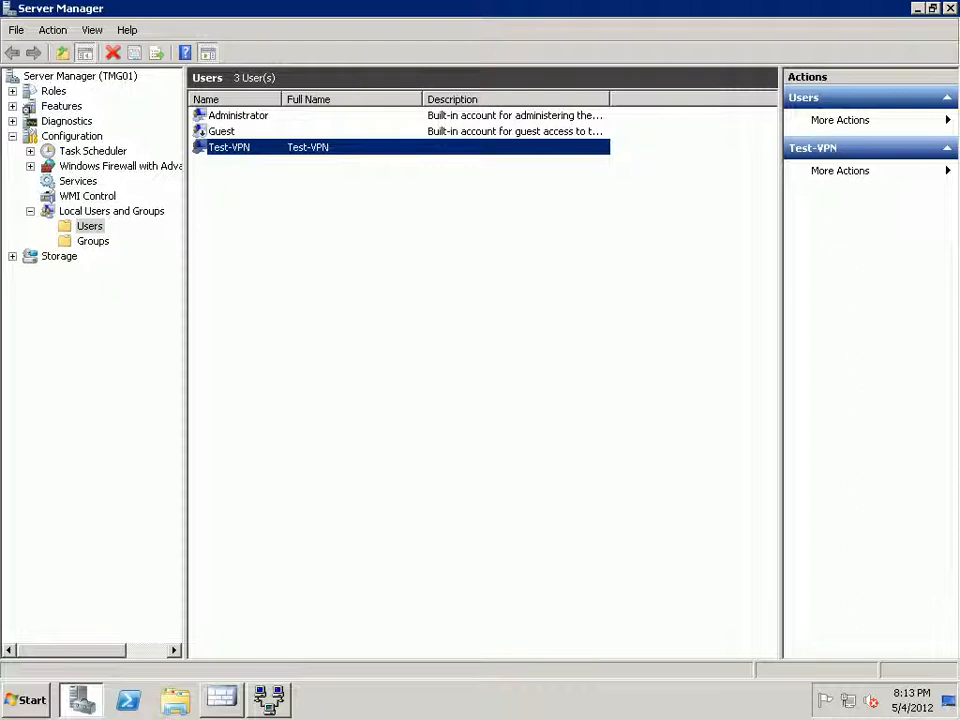
{"action": "key", "text": "alt+F4"}
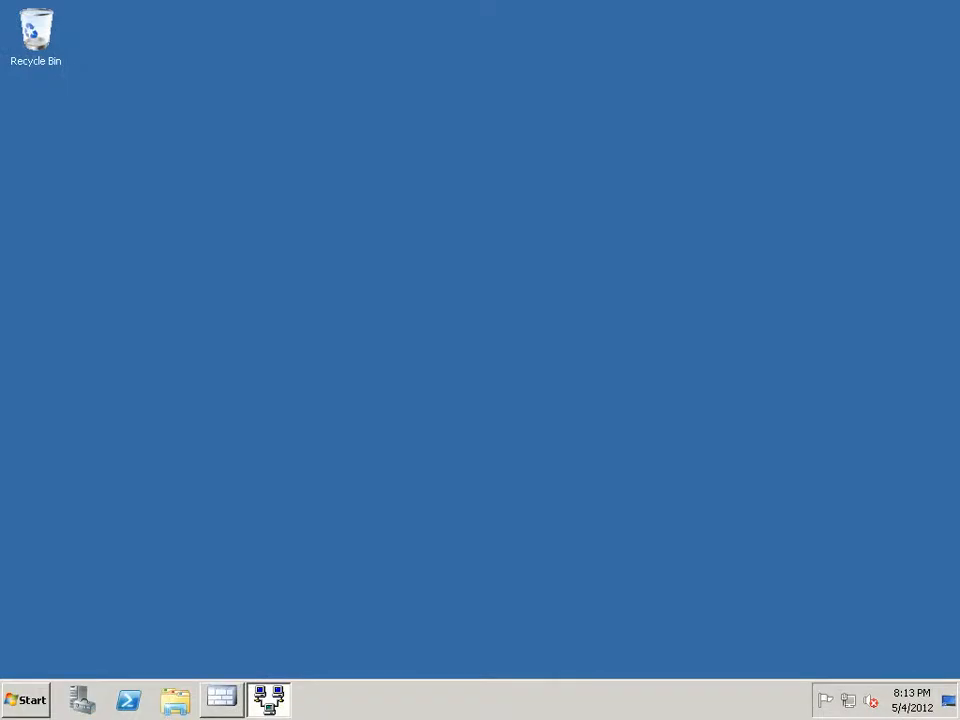
Name the new connection Test-VPN, choose PPTP, and set gateway 111.68.105.122.
{"action": "left_click", "coordinate": [222, 699]}
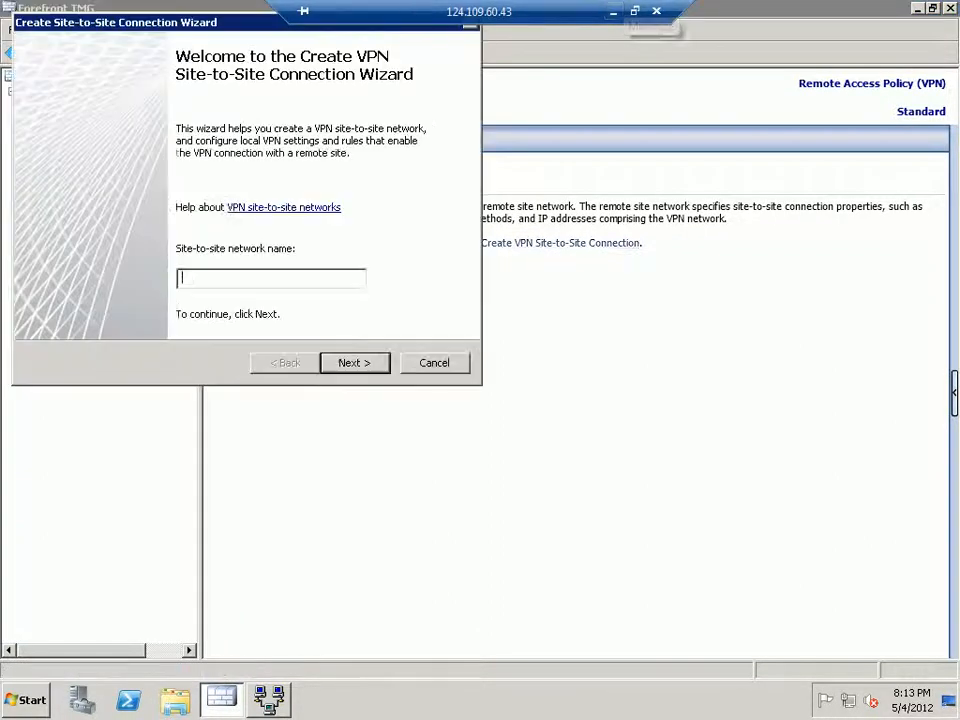
{"action": "type", "text": "Test-"}
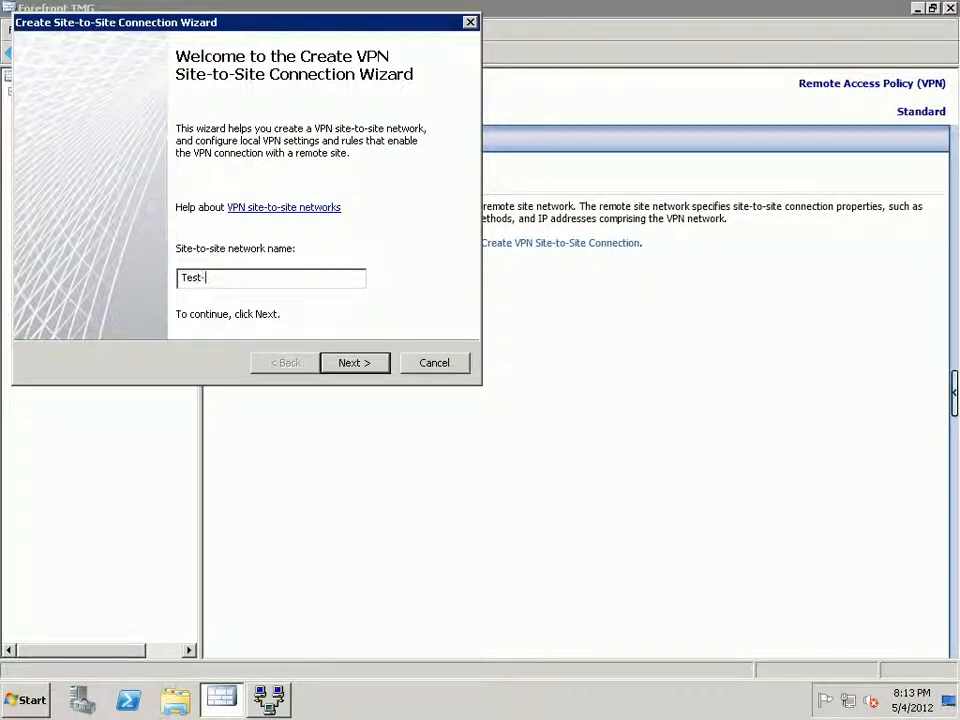
{"action": "type", "text": "VPN"}
{"action": "key", "text": "Return"}
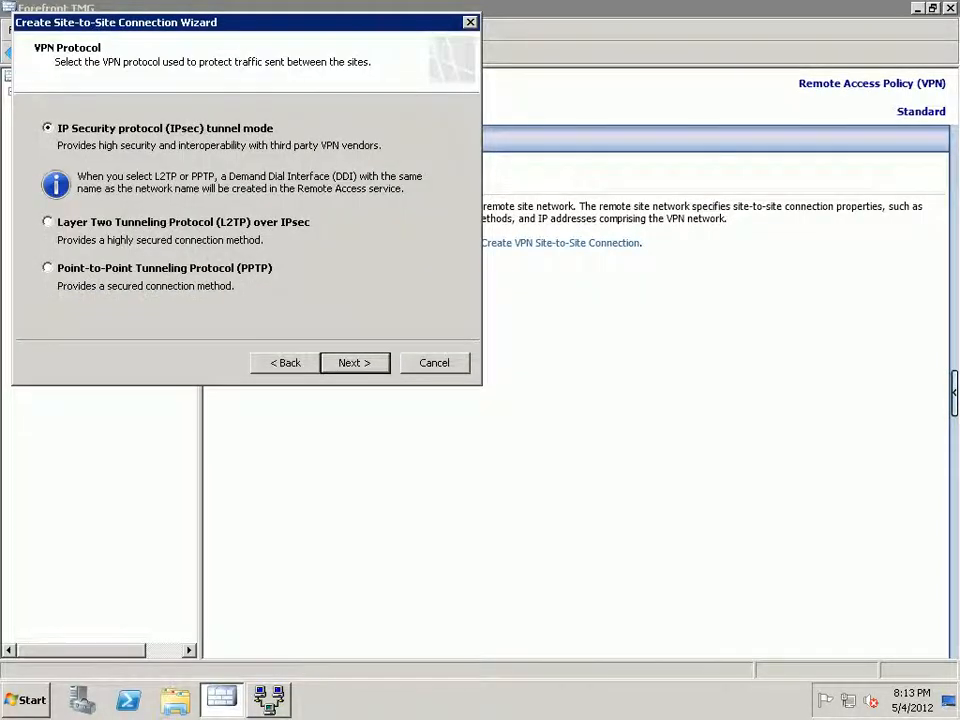
{"action": "left_click", "coordinate": [48, 268]}
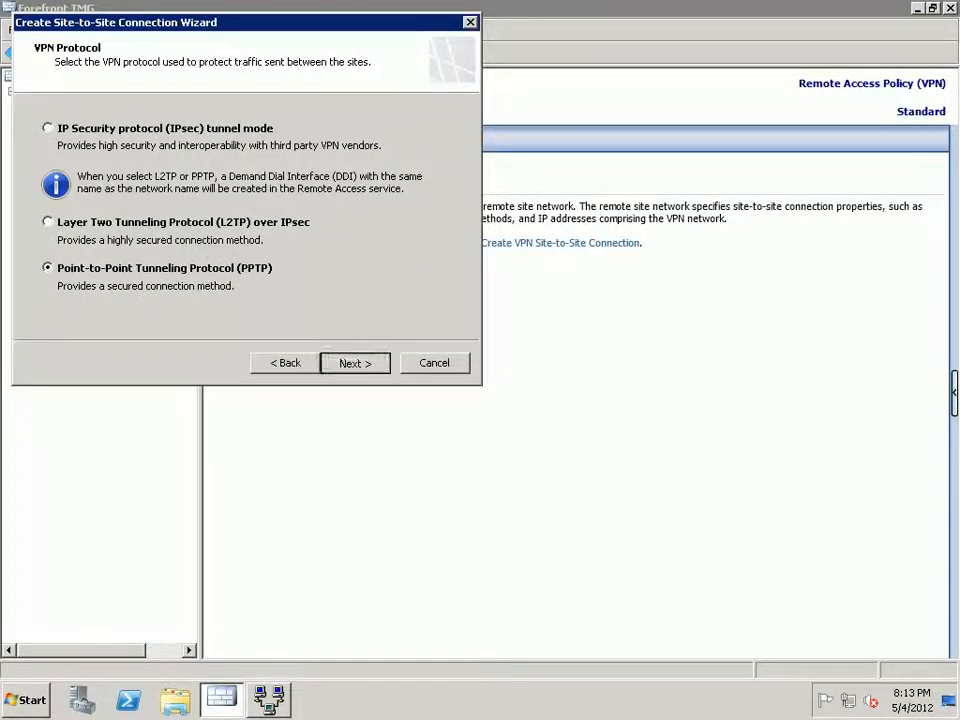
{"action": "key", "text": "Return"}
{"action": "key", "text": "Return"}
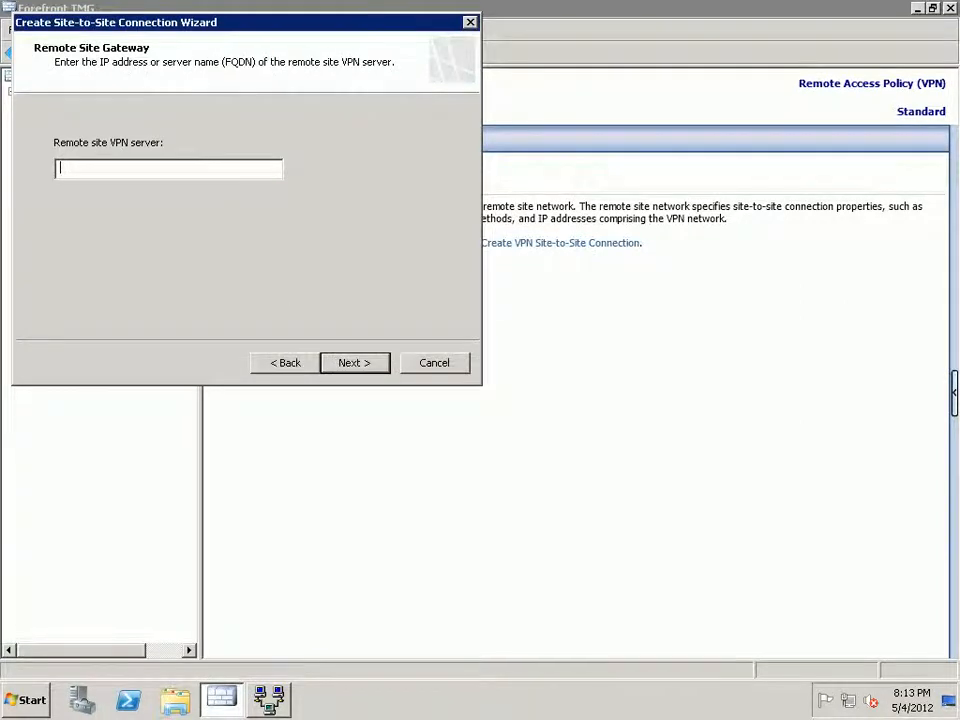
{"action": "type", "text": "111.68.105.122"}
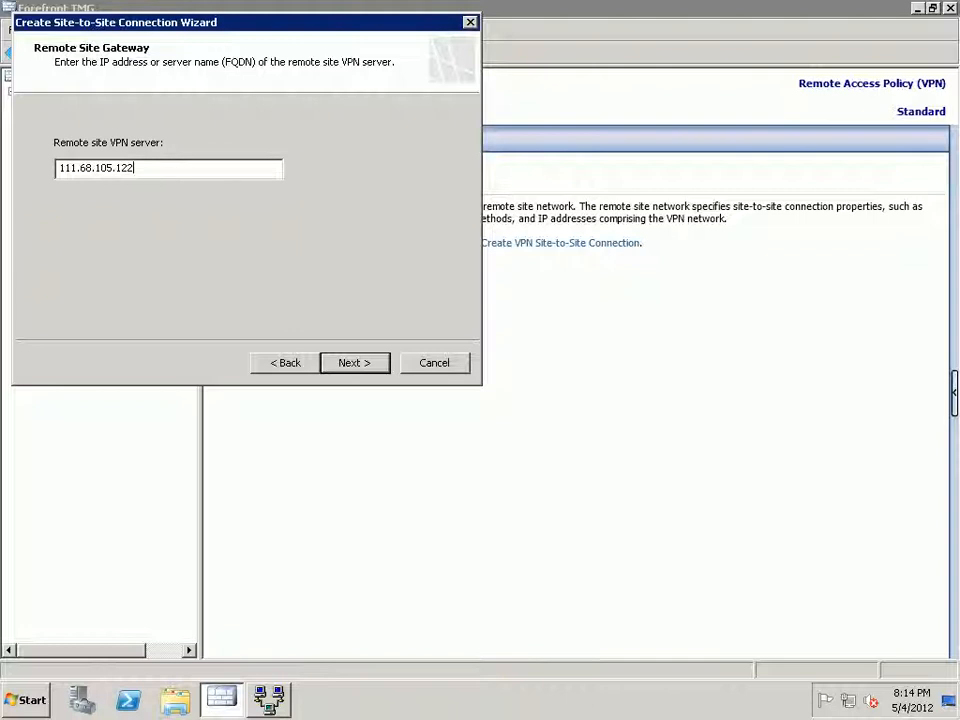
{"action": "key", "text": "Return"}
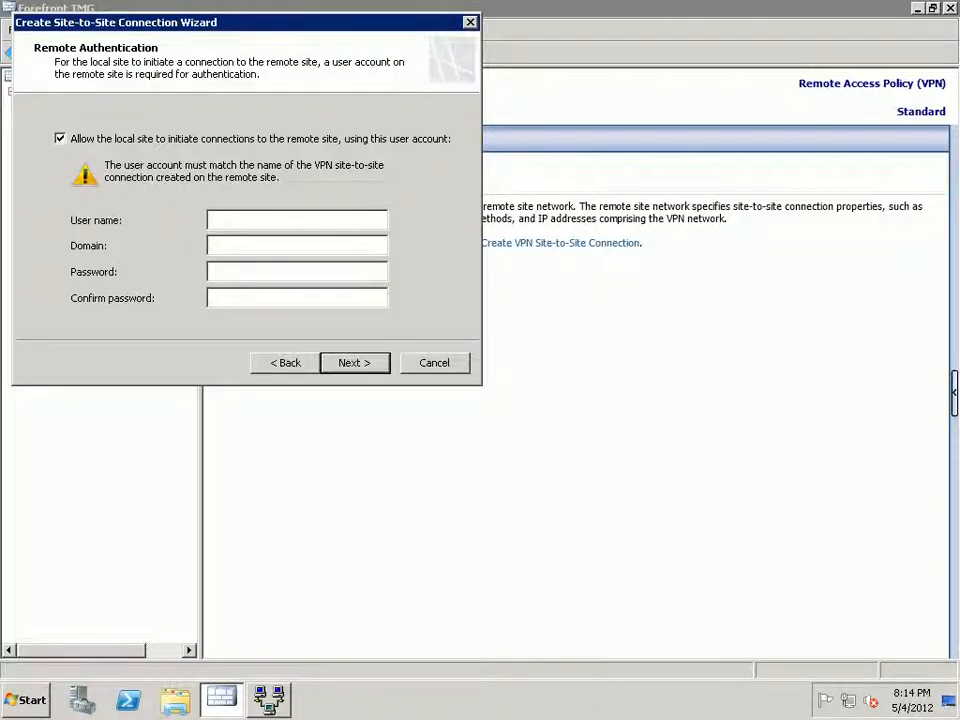
Enter remote credentials: user Test-VPN, domain LHR-TMG003, and the account password.
{"action": "type", "text": "Test-VPN"}
{"action": "key", "text": "Tab"}
{"action": "type", "text": "LHR-TM"}
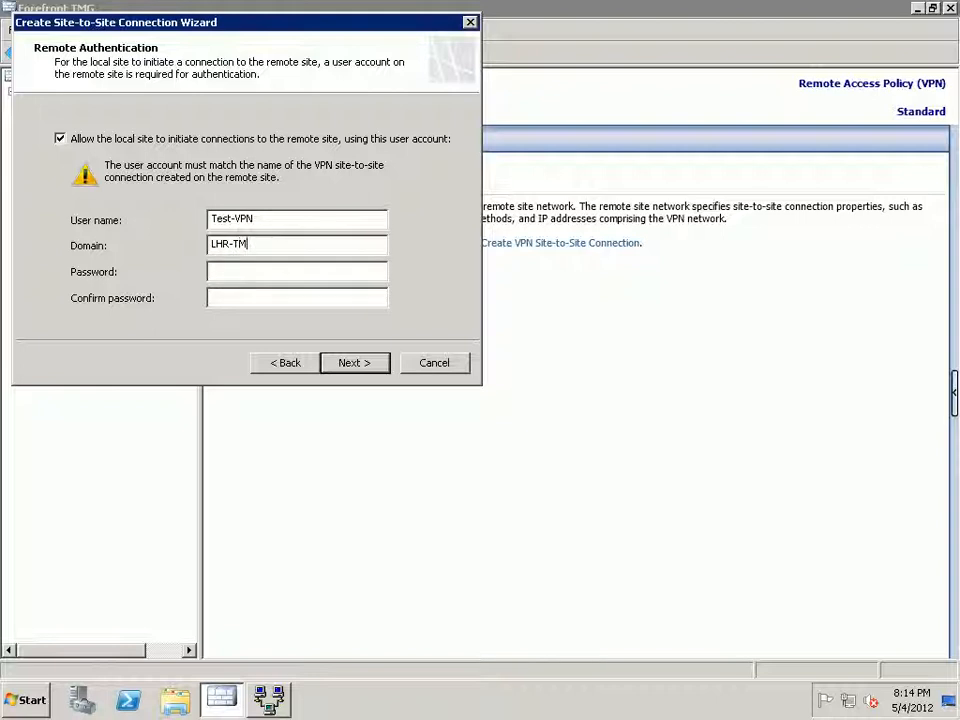
{"action": "type", "text": "G003*******"}
{"action": "key", "text": "Tab"}
{"action": "type", "text": "*******"}
{"action": "key", "text": "Return"}
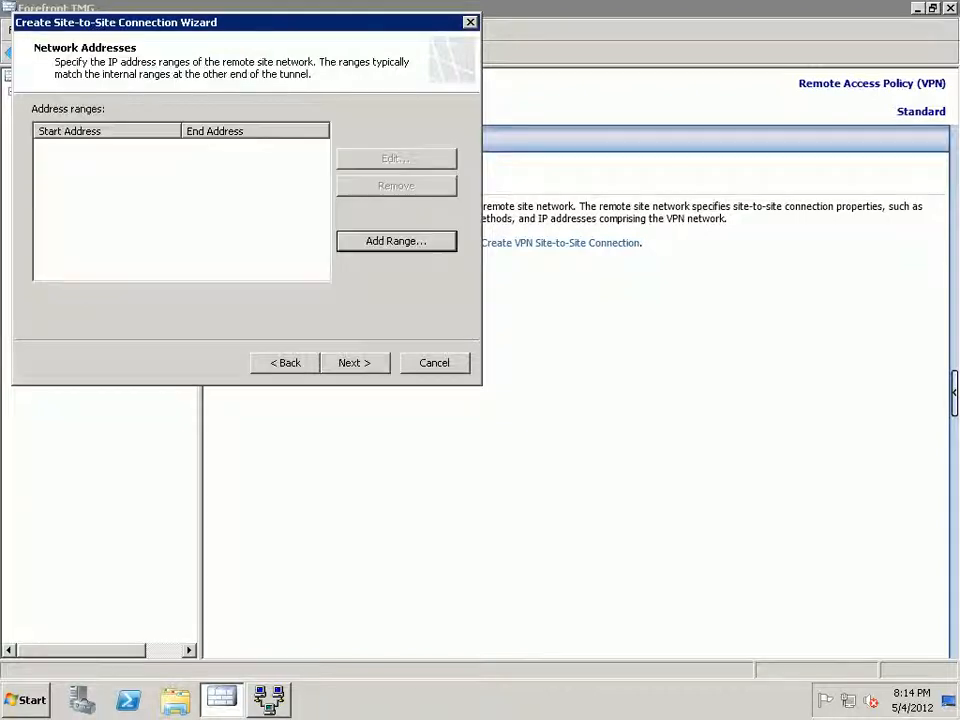
{"action": "left_click_drag", "start_coordinate": [200, 22], "coordinate": [475, 309]}
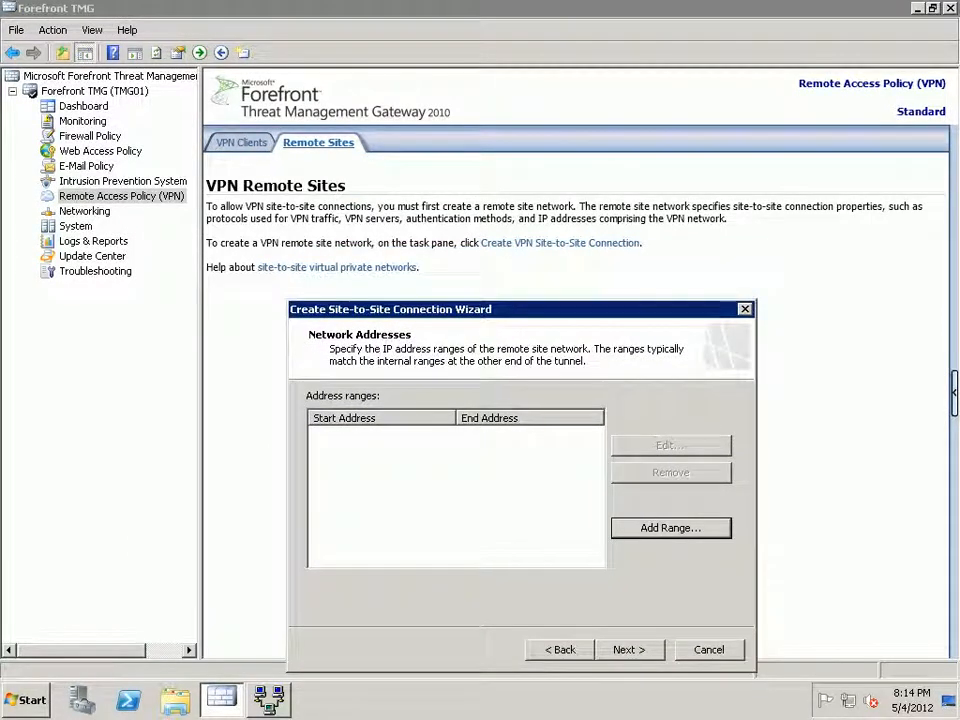
Add the remote address range 10.110.0.1–10.110.1.254.
{"action": "key", "text": "Return"}
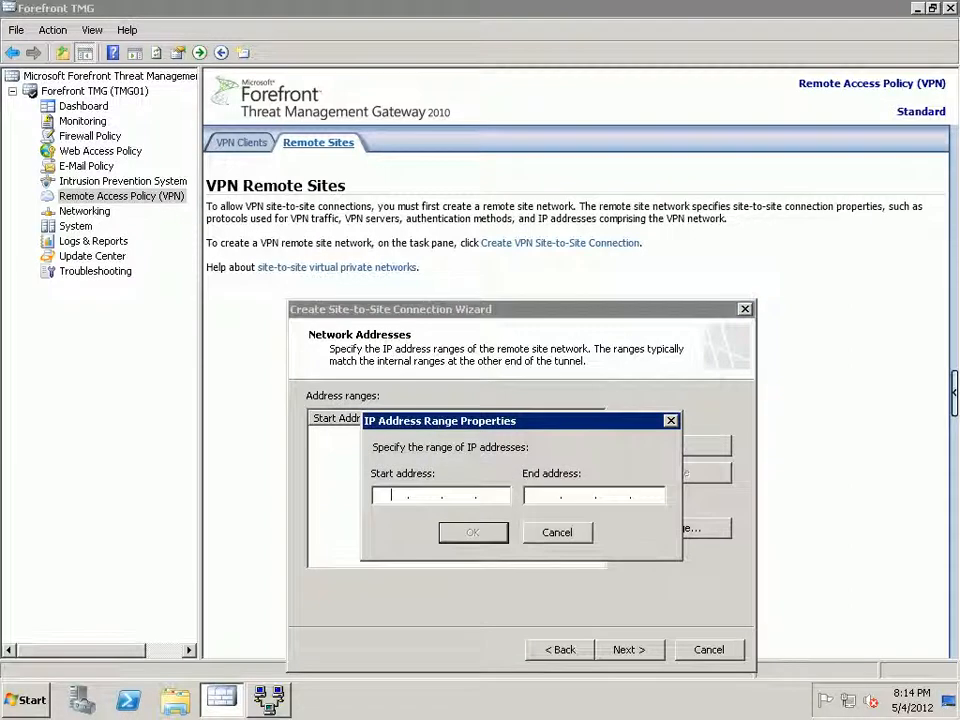
{"action": "type", "text": "10 . 110 . 0 . 1"}
{"action": "key", "text": "Tab"}
{"action": "type", "text": "10.110."}
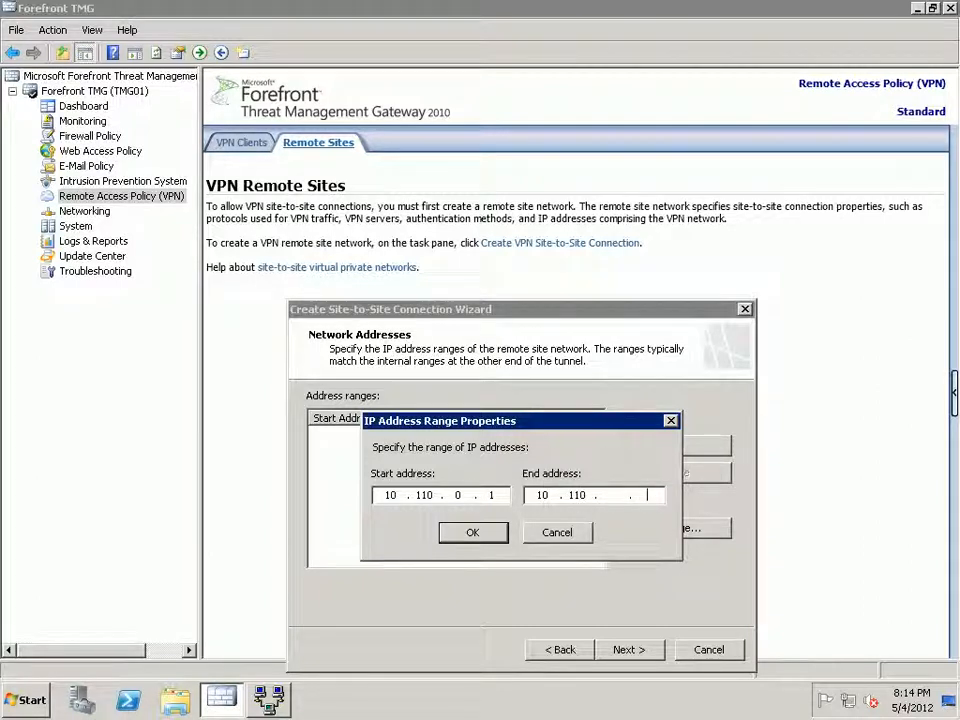
{"action": "key", "text": "BackSpace"}
{"action": "type", "text": "1 . 254"}
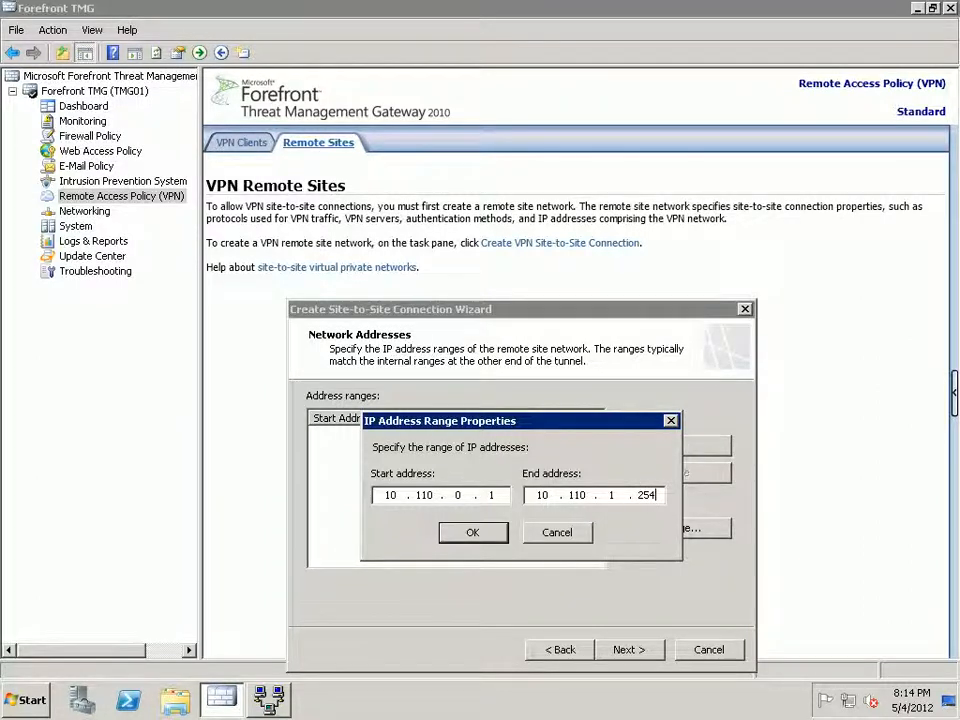
{"action": "key", "text": "Return"}
Disable load balancing, keep the network rule, allow all outbound traffic, and finish the wizard.
{"action": "key", "text": "alt+n"}
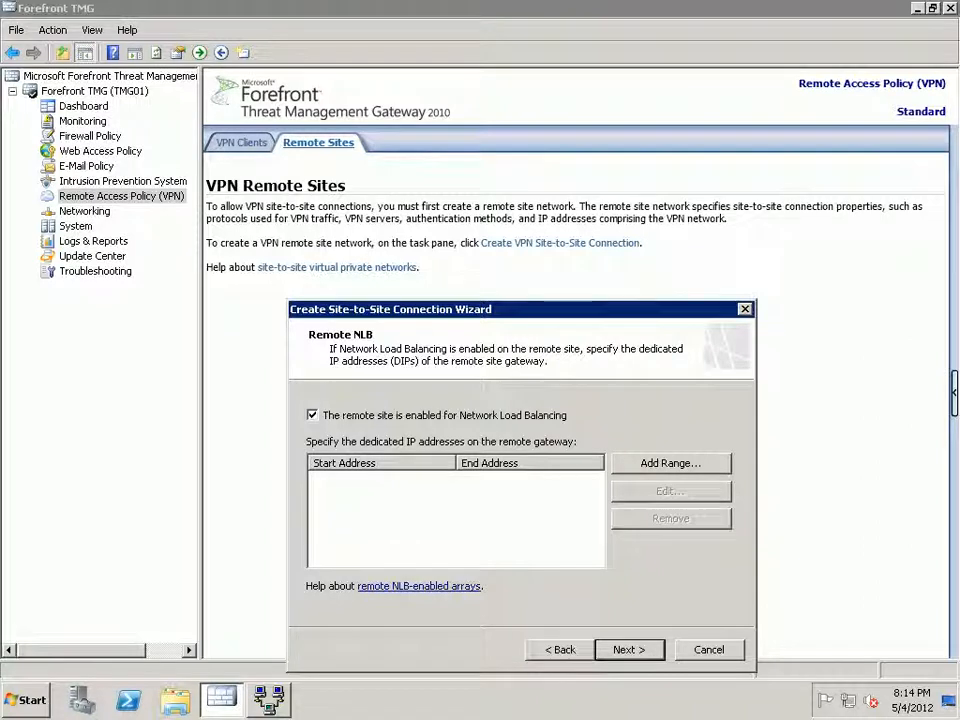
{"action": "key", "text": "space"}
{"action": "key", "text": "alt+n"}
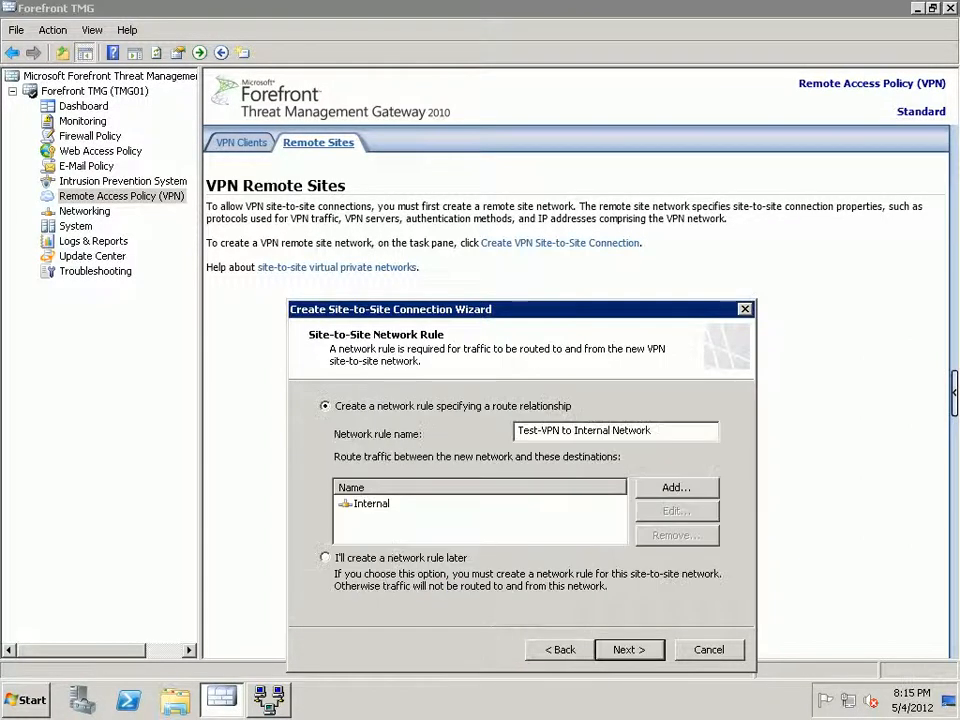
{"action": "key", "text": "alt+n"}
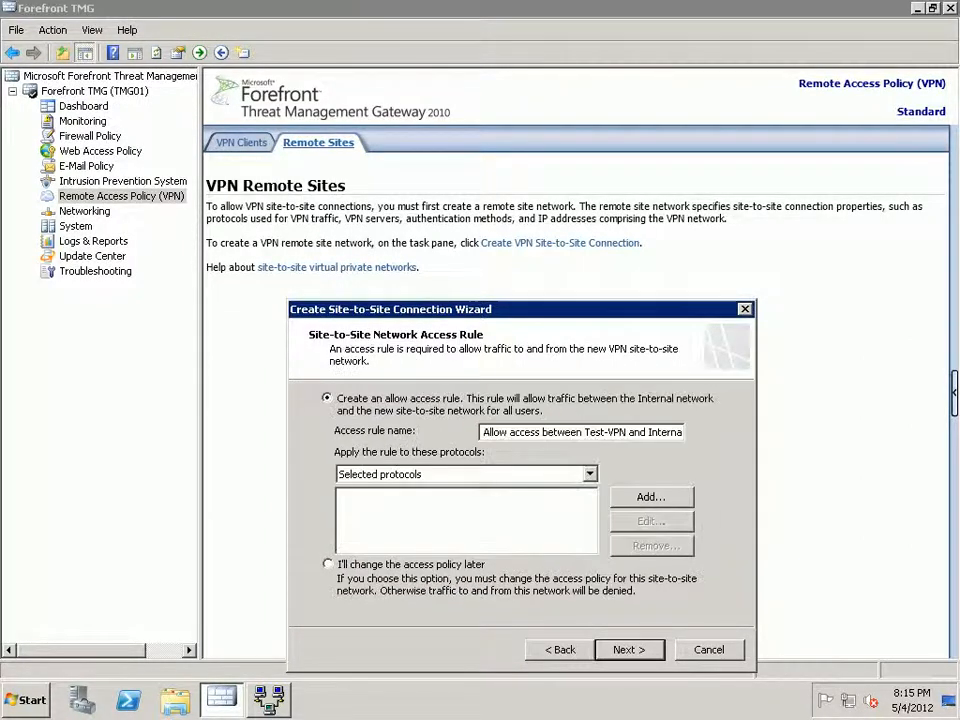
{"action": "left_click", "coordinate": [590, 474]}
{"action": "left_click", "coordinate": [420, 491]}
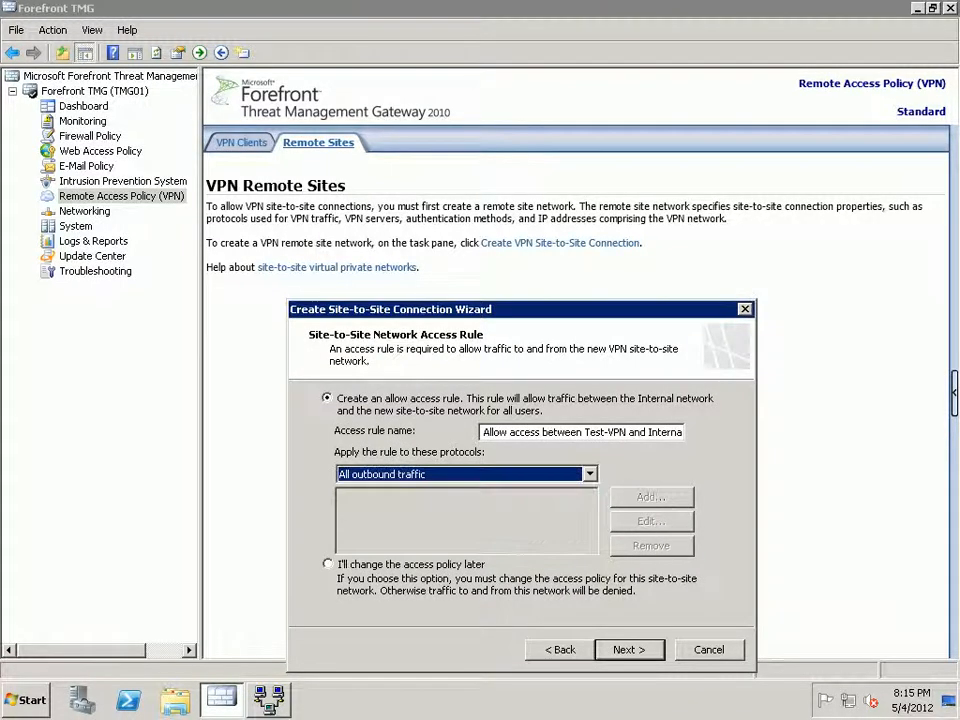
{"action": "key", "text": "alt+n"}
{"action": "key", "text": "Return"}
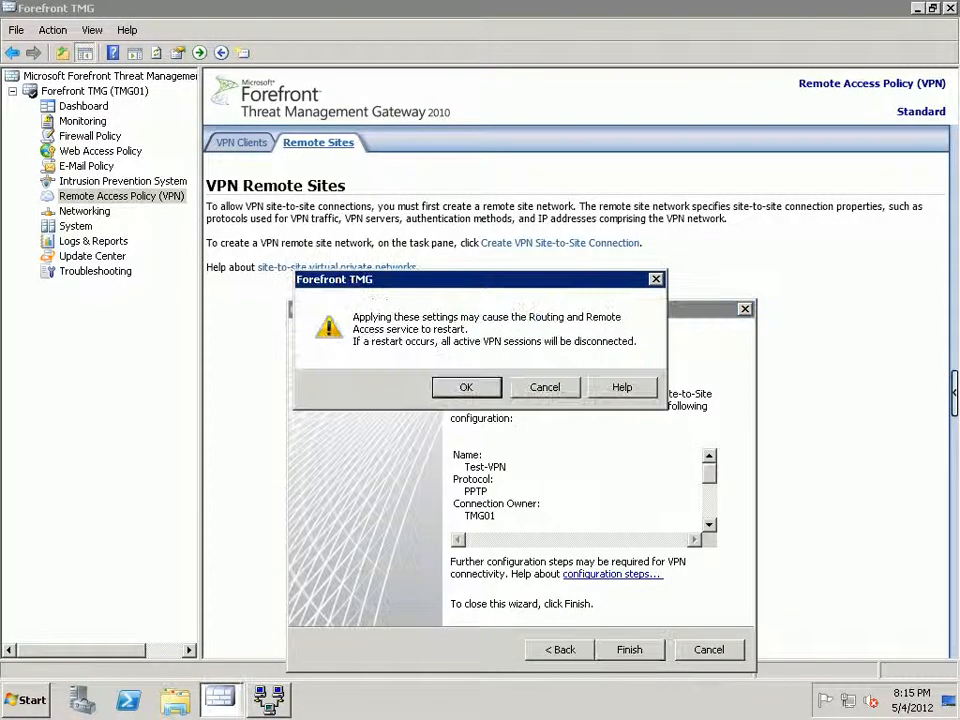
{"action": "key", "text": "Return"}
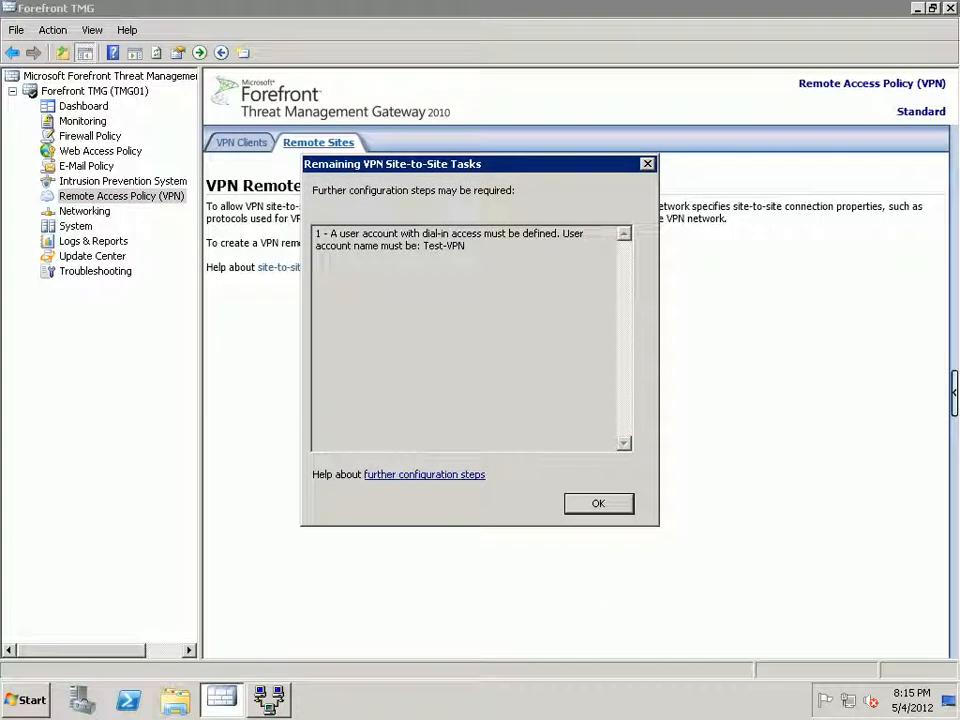
{"action": "key", "text": "Return"}
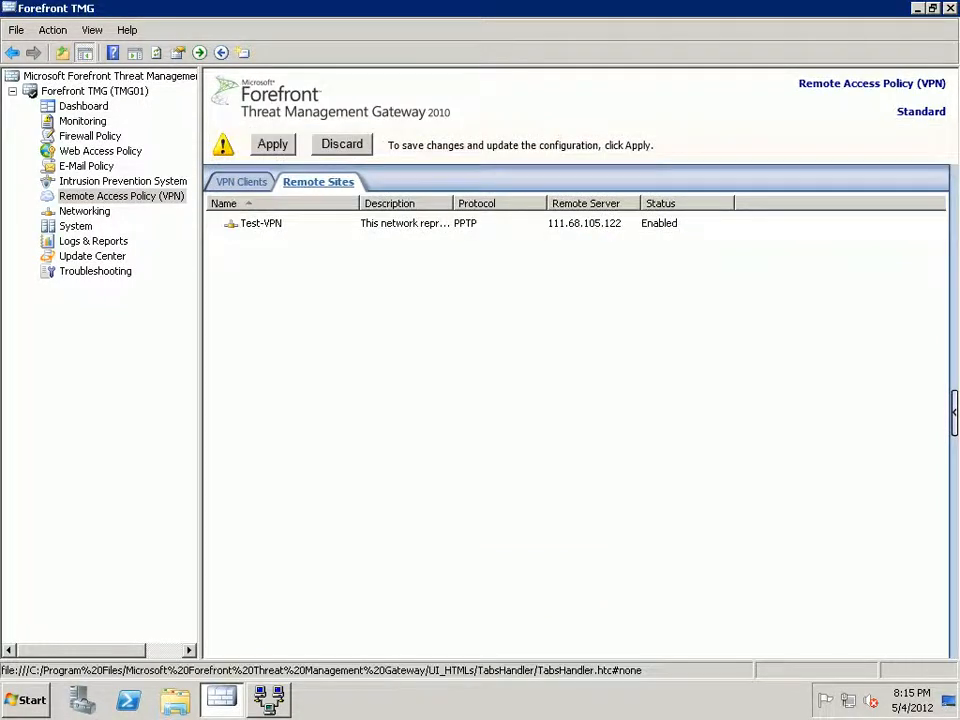
Apply and save the pending Test-VPN configuration changes.
{"action": "left_click", "coordinate": [272, 144]}
{"action": "key", "text": "Return"}
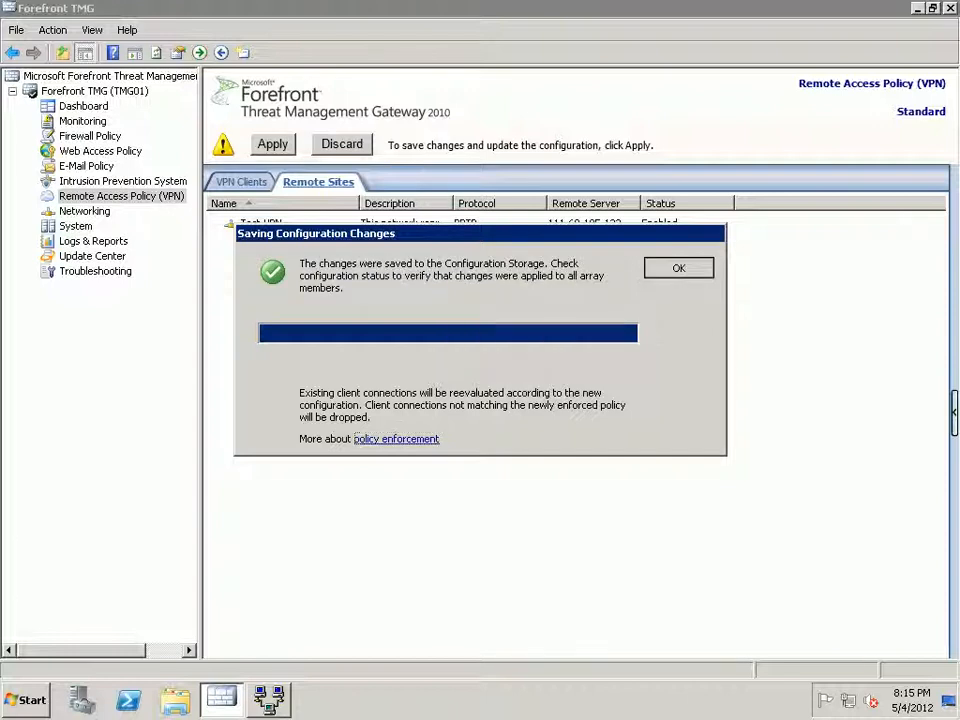
{"action": "key", "text": "Return"}
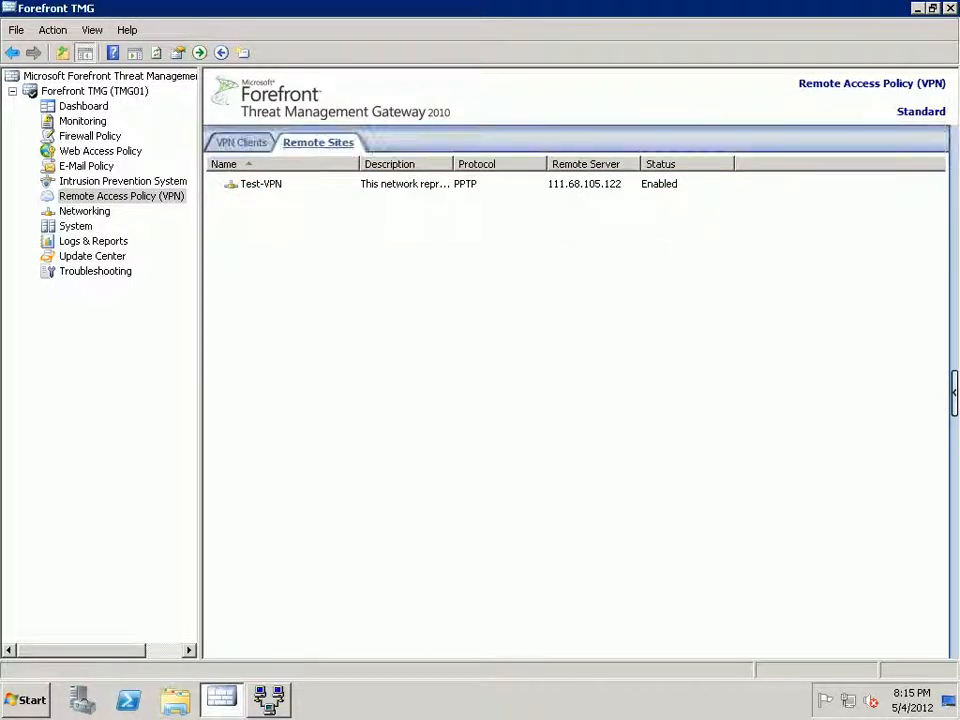
Review the Test-VPN site-to-site settings summary, then minimize the remote session.
{"action": "right_click", "coordinate": [406, 185]}
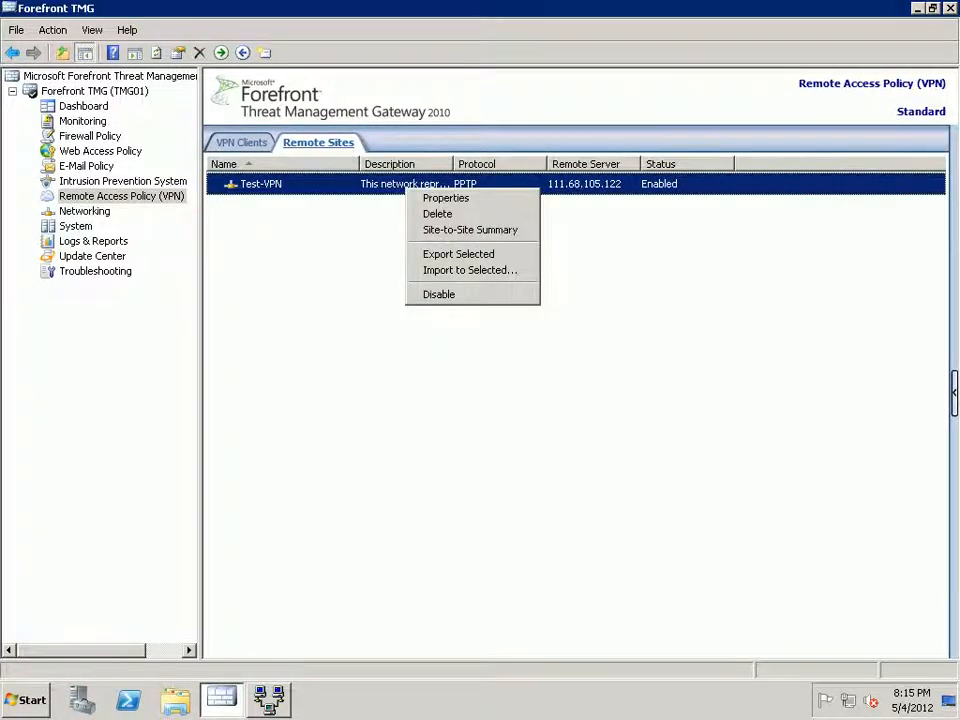
{"action": "key", "text": "Down"}
{"action": "key", "text": "Down"}
{"action": "key", "text": "Down"}
{"action": "key", "text": "Return"}
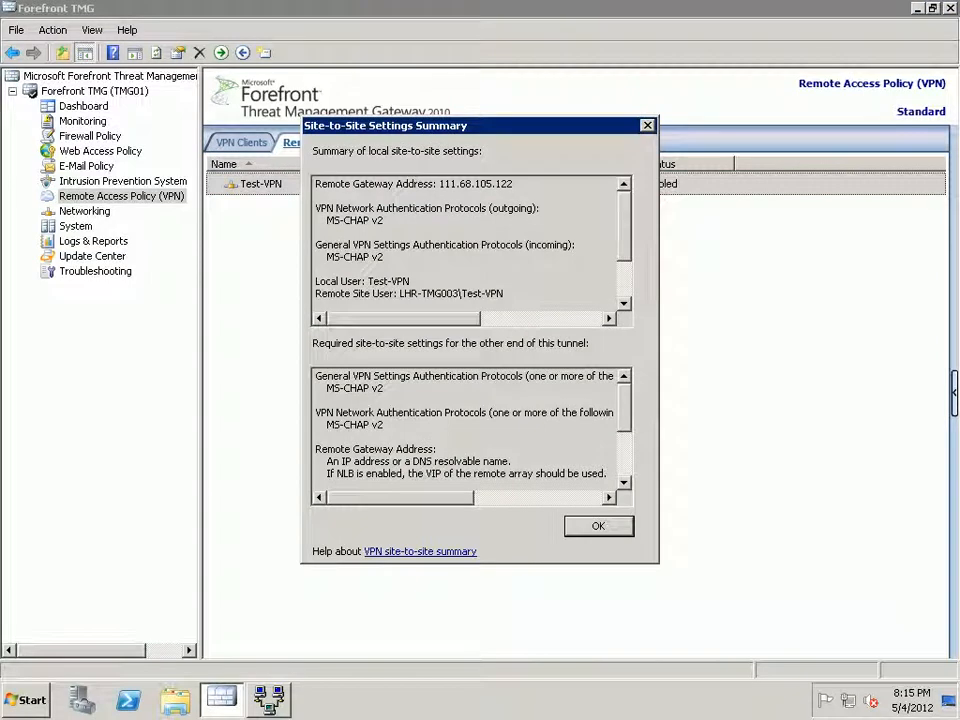
{"action": "left_click_drag", "start_coordinate": [515, 184], "coordinate": [368, 184]}
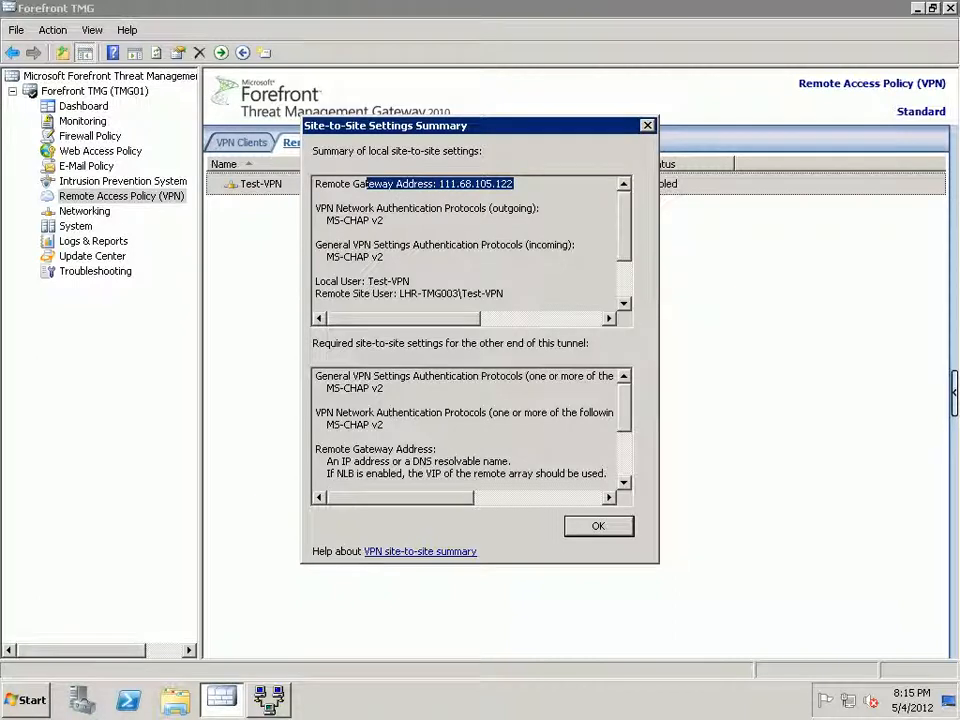
{"action": "left_click", "coordinate": [316, 231]}
{"action": "left_click_drag", "start_coordinate": [316, 231], "coordinate": [591, 257]}
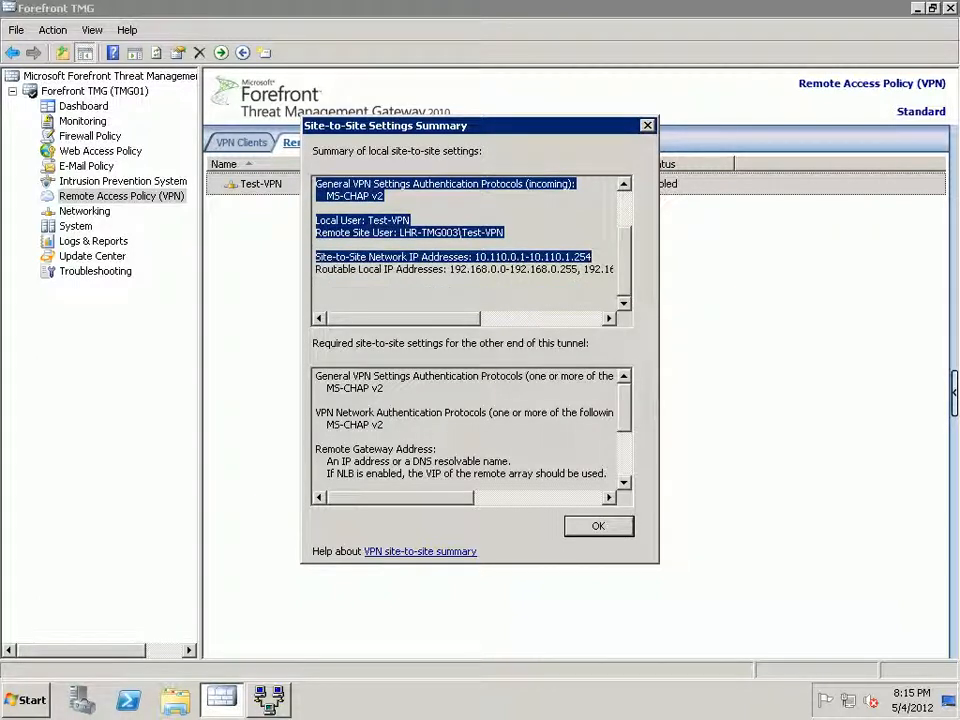
{"action": "scroll", "coordinate": [327, 478], "scroll_direction": "down", "scroll_amount": 3}
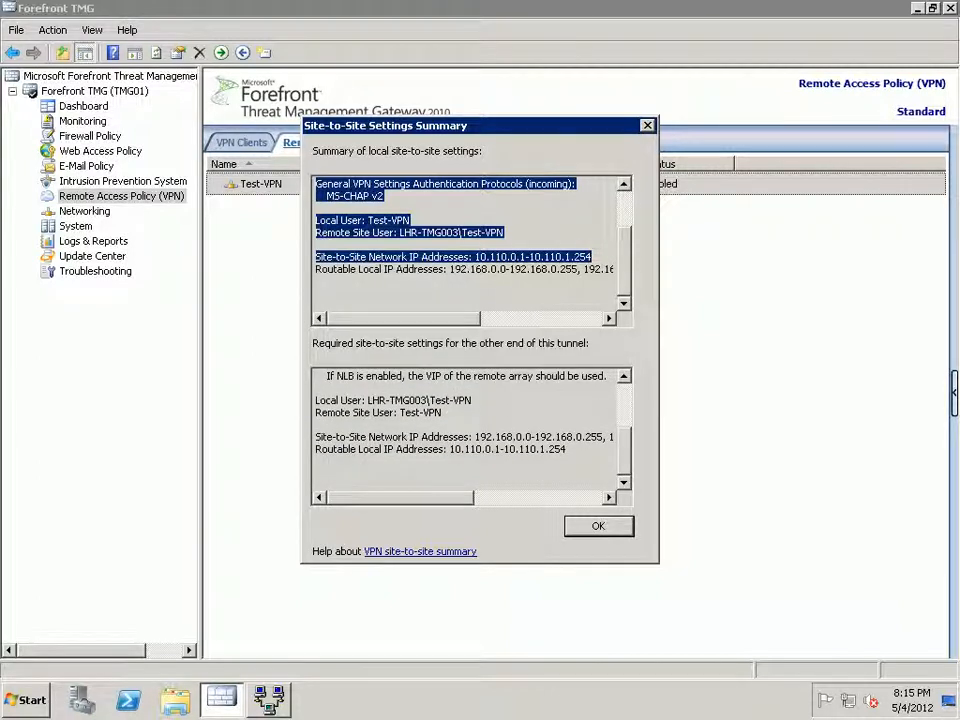
{"action": "scroll", "coordinate": [467, 430], "scroll_direction": "up", "scroll_amount": 3}
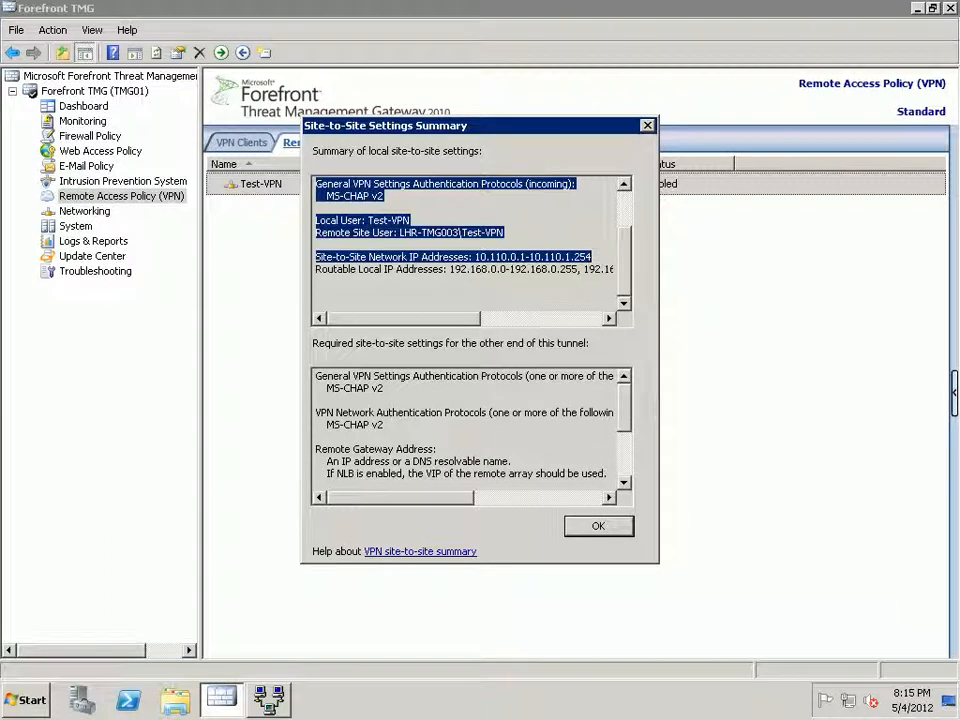
{"action": "left_click", "coordinate": [598, 526]}
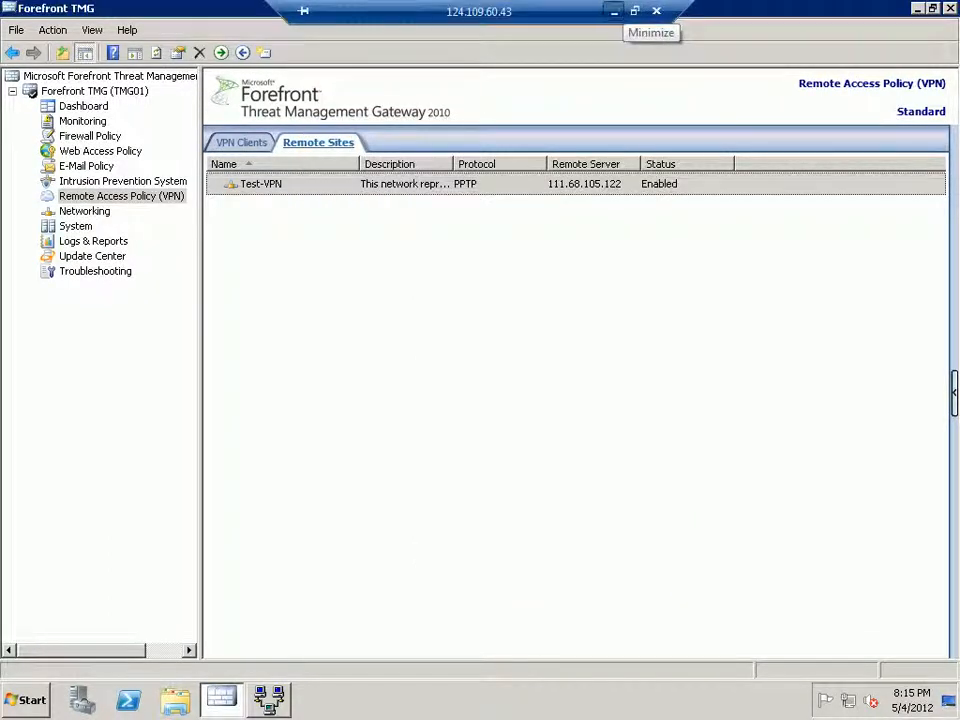
{"action": "left_click", "coordinate": [614, 11]}
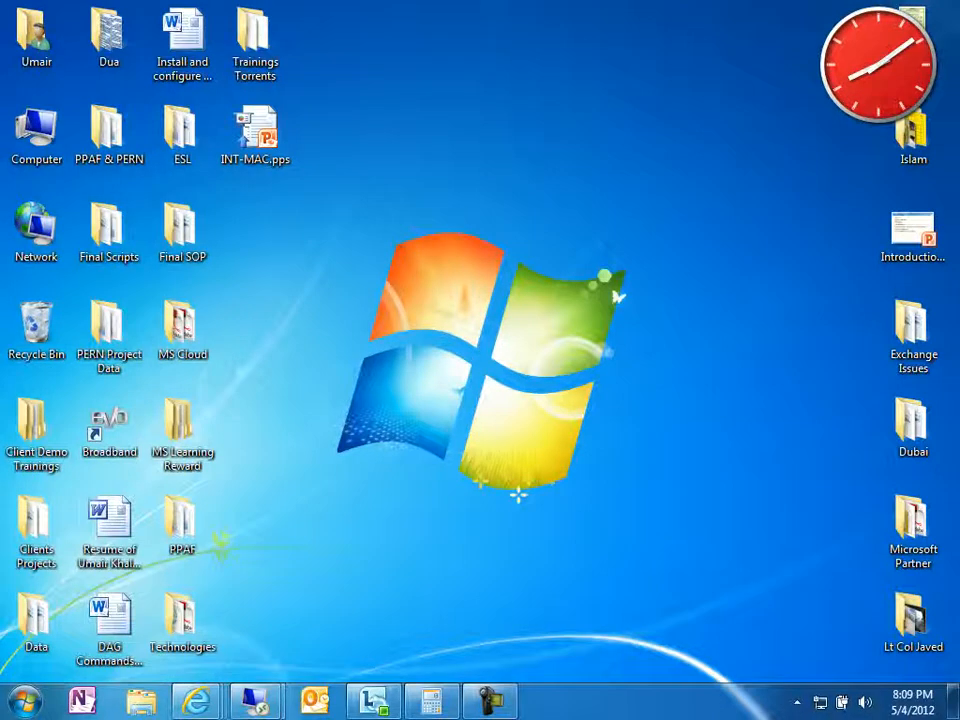
In the other TMG server's session, start a new site-to-site connection from Remote Sites.
{"action": "mouse_move", "coordinate": [253, 699]}
{"action": "left_click", "coordinate": [354, 620]}
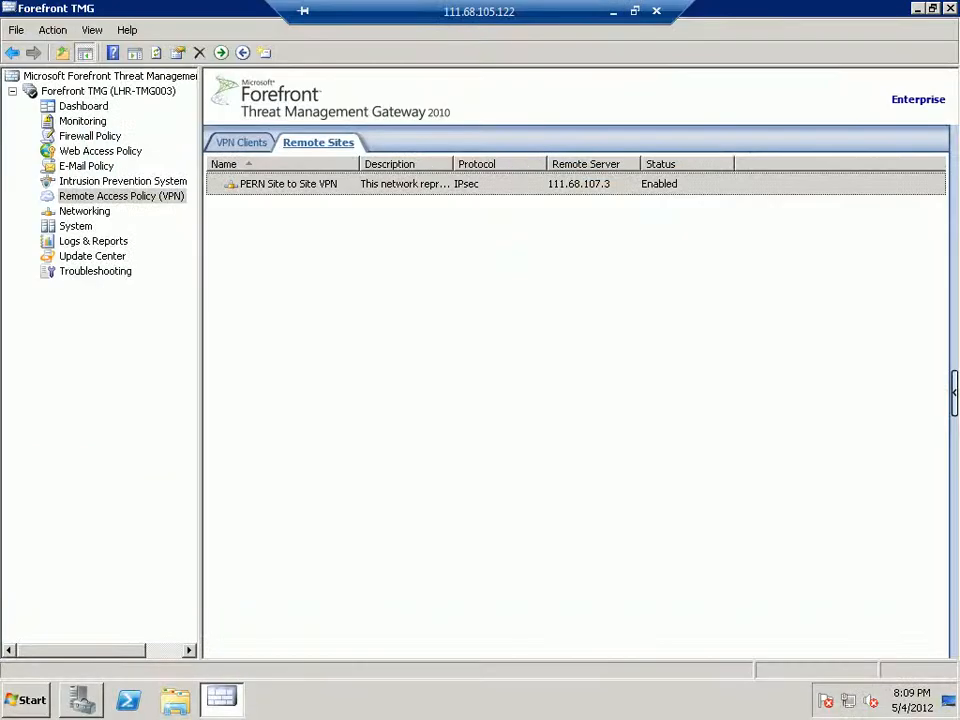
{"action": "mouse_move", "coordinate": [612, 5]}
{"action": "left_click", "coordinate": [954, 392]}
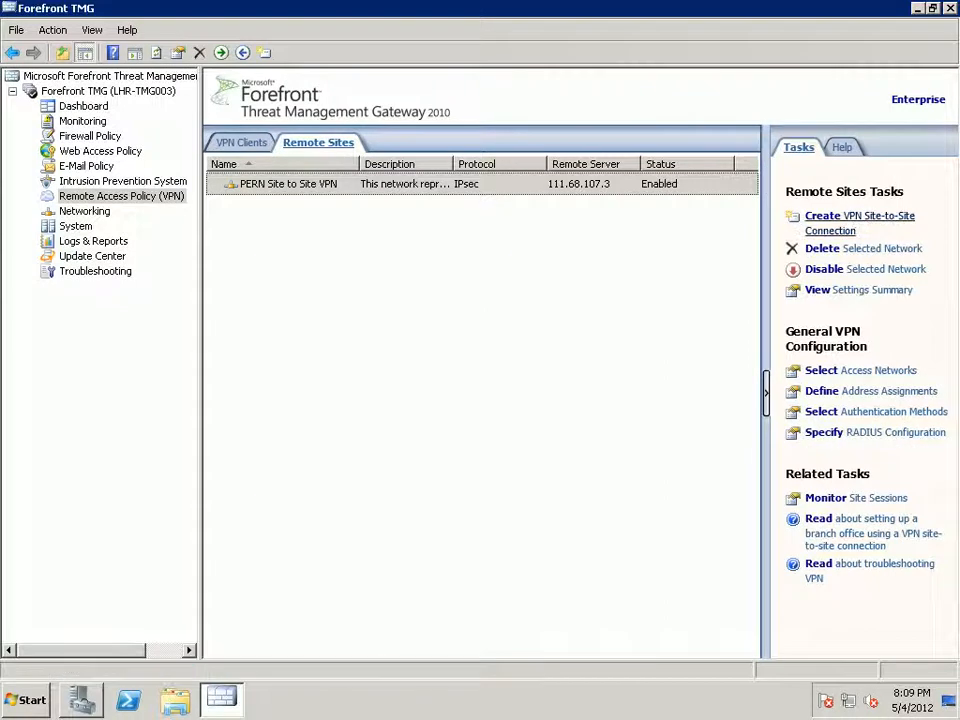
{"action": "left_click", "coordinate": [835, 216]}
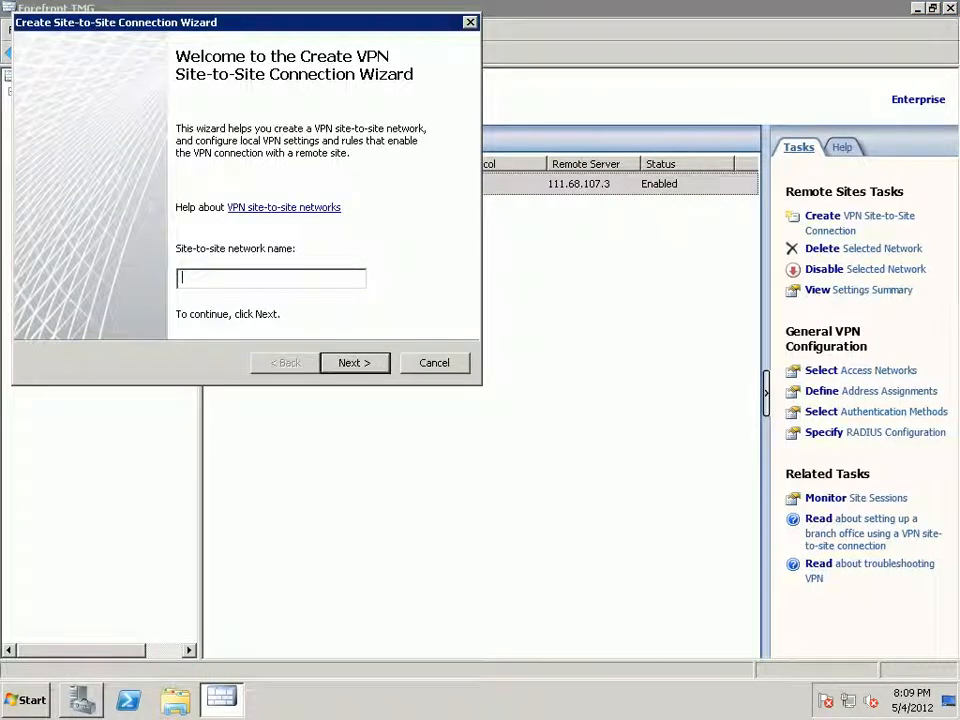
Name the connection Test-VPN and choose PPTP, accepting the user account warning.
{"action": "type", "text": "Tes"}
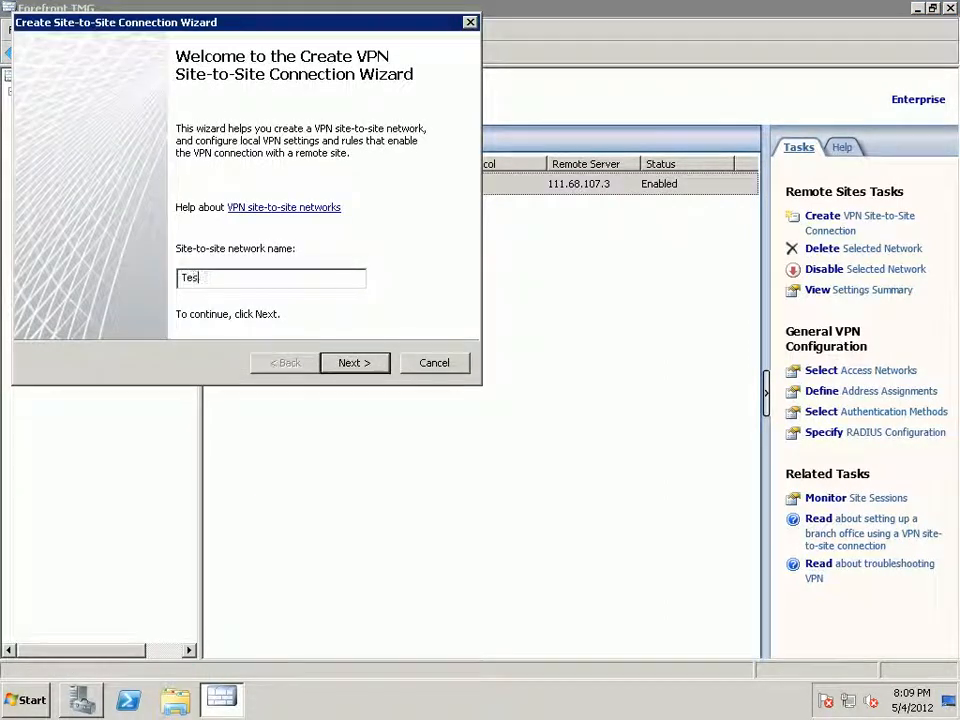
{"action": "type", "text": "t-VPN"}
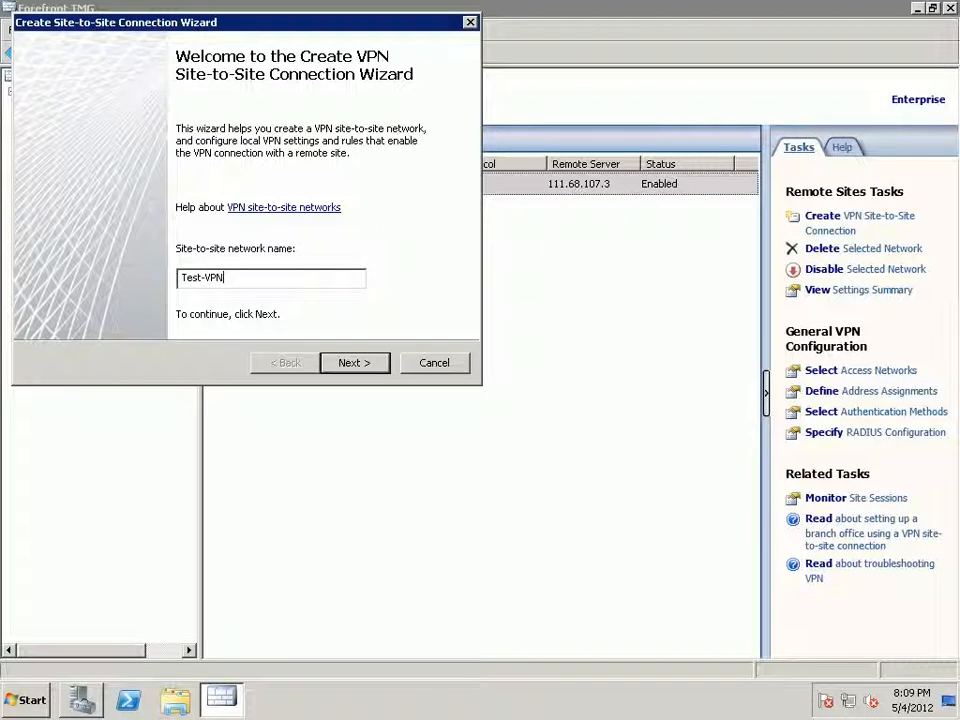
{"action": "key", "text": "Return"}
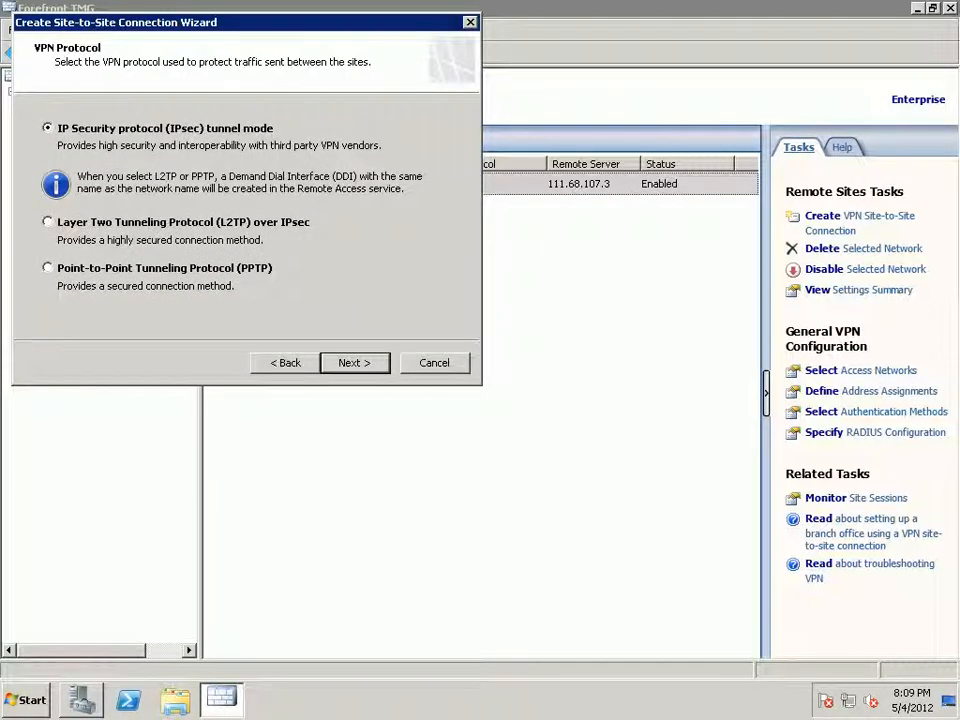
{"action": "key", "text": "Return"}
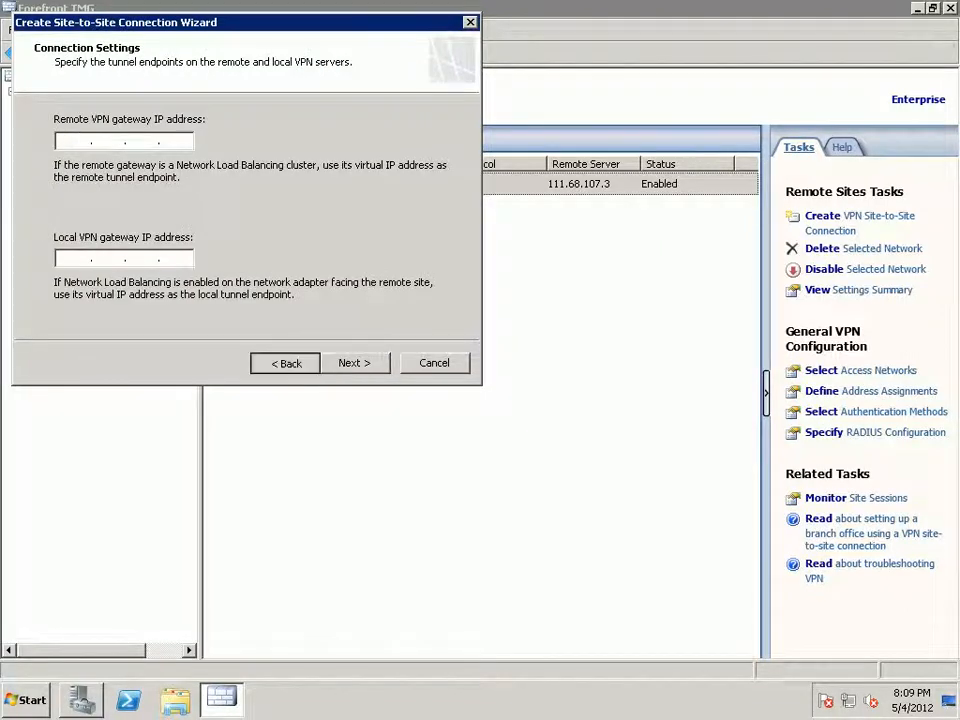
{"action": "key", "text": "alt+b"}
{"action": "key", "text": "Down"}
{"action": "key", "text": "Down"}
{"action": "key", "text": "Return"}
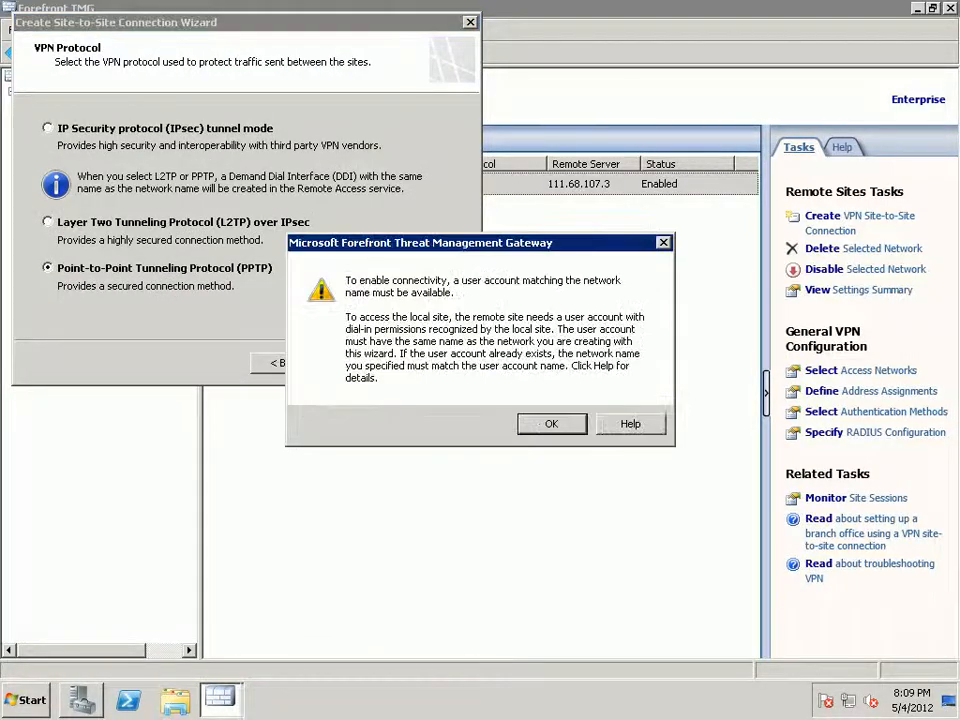
{"action": "key", "text": "Return"}
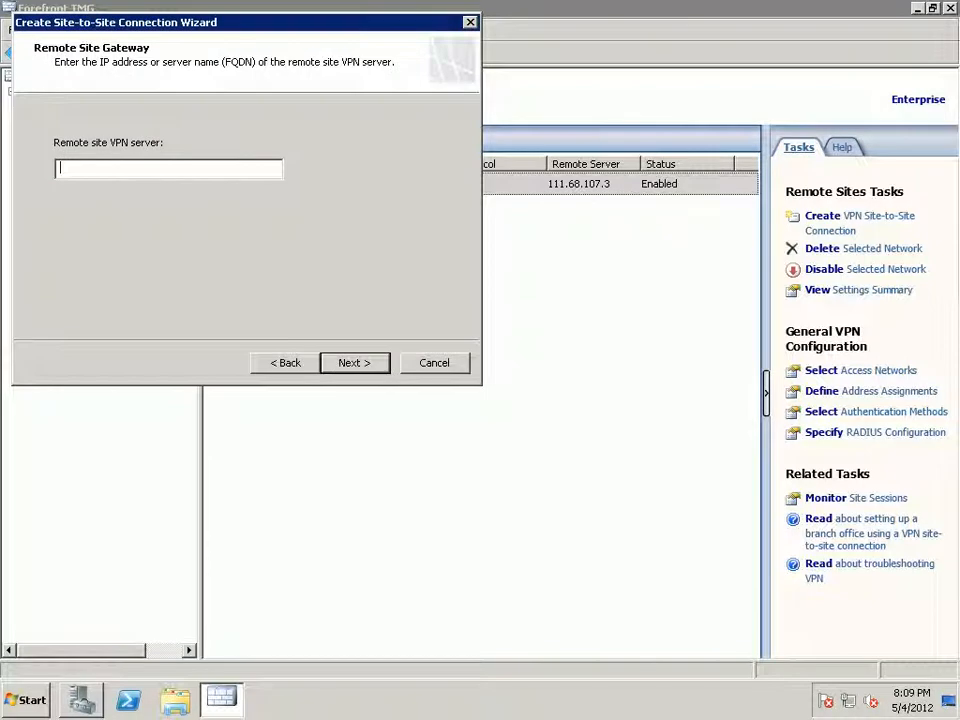
Enter 124.109.60.43 as the remote site's VPN server address.
{"action": "type", "text": "124"}
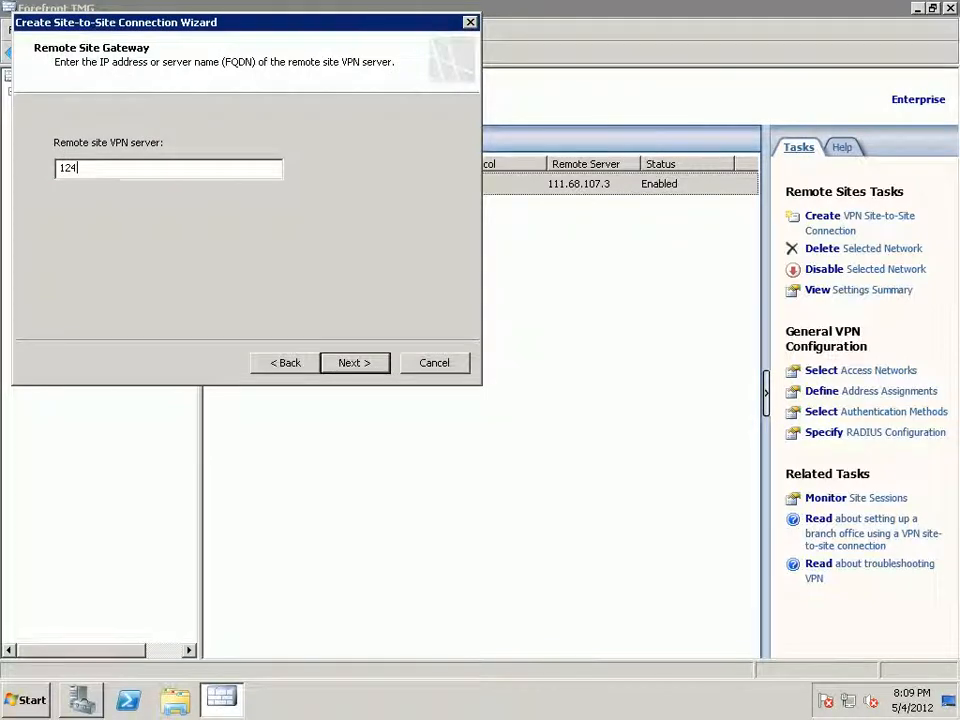
{"action": "type", "text": ".109."}
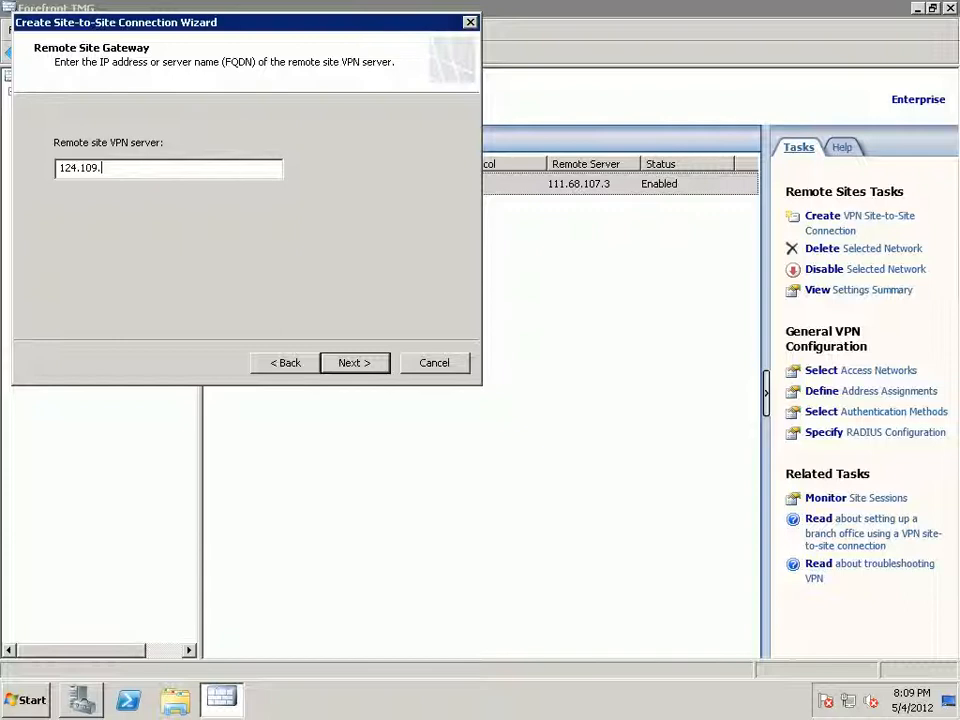
{"action": "type", "text": "6"}
{"action": "key", "text": "BackSpace"}
{"action": "type", "text": "0.2"}
{"action": "key", "text": "BackSpace"}
{"action": "type", "text": "43"}
{"action": "key", "text": "Return"}
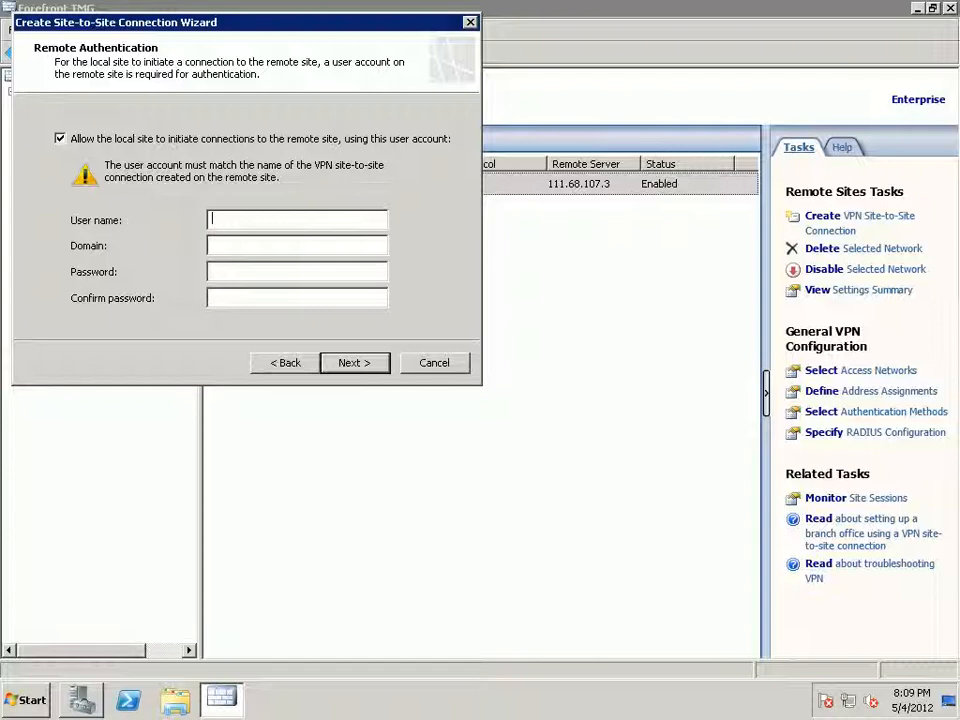
Enter remote authentication user name Test-VPN, domain TMG01 and the account password twice, then continue.
{"action": "type", "text": "Test-VPN"}
{"action": "key", "text": "Tab"}
{"action": "left_click_drag", "start_coordinate": [240, 22], "coordinate": [488, 318]}
{"action": "mouse_move", "coordinate": [488, 2]}
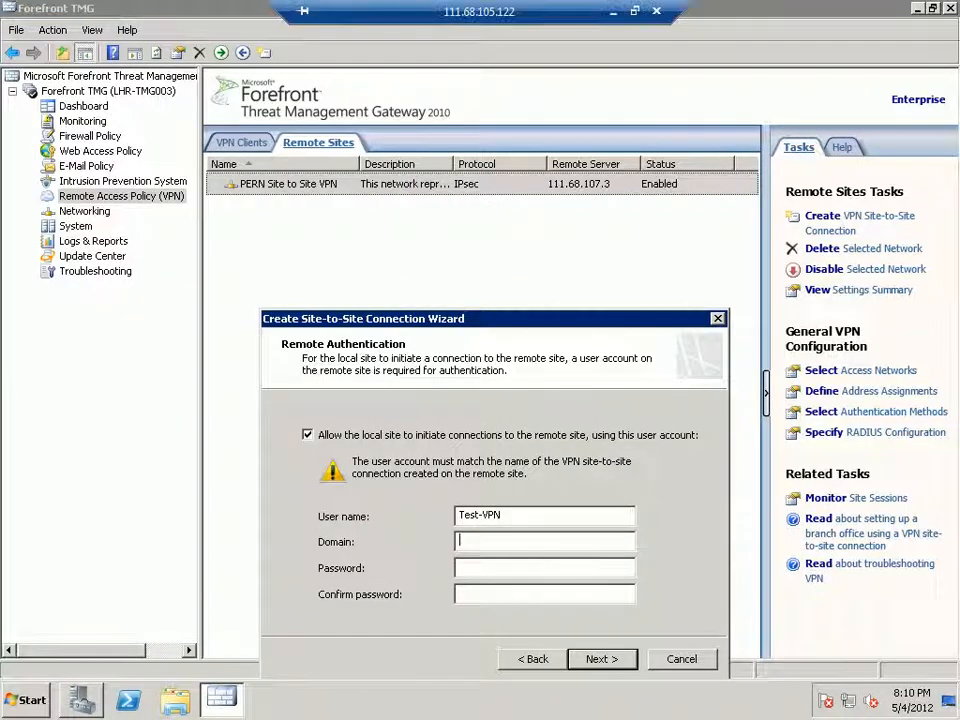
{"action": "left_click_drag", "start_coordinate": [488, 318], "coordinate": [454, 246]}
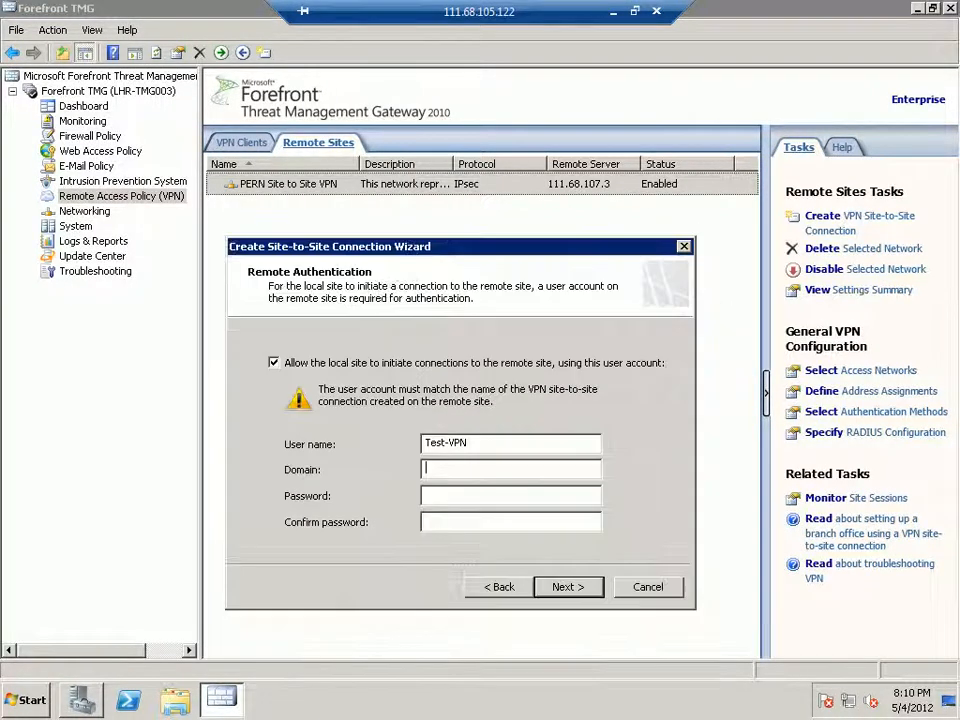
{"action": "type", "text": "TMG01"}
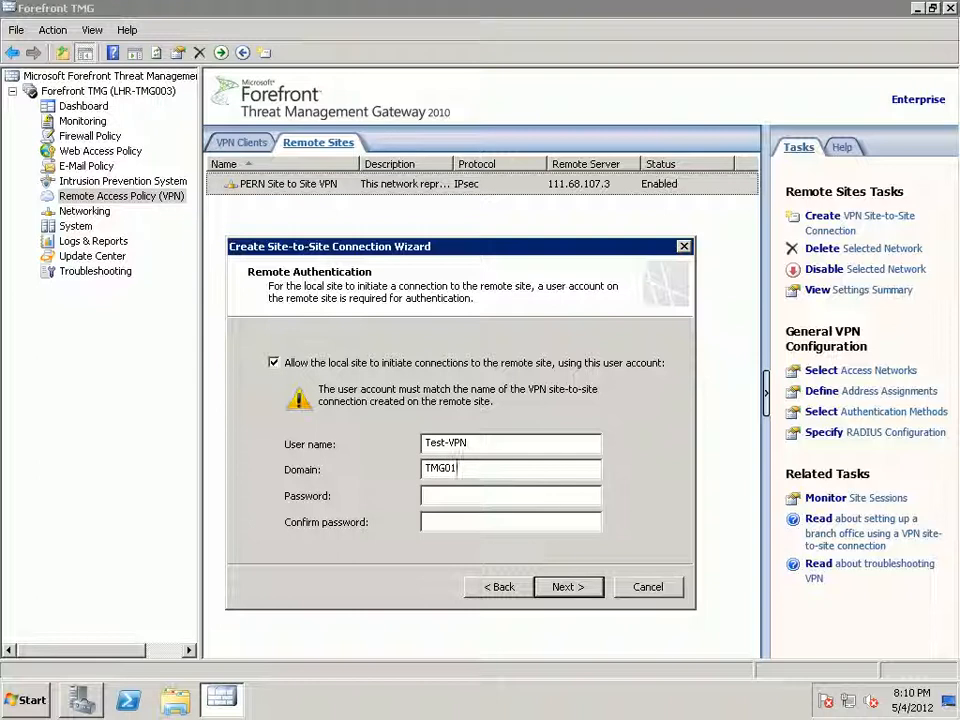
{"action": "key", "text": "Tab"}
{"action": "type", "text": "*******"}
{"action": "key", "text": "Tab"}
{"action": "type", "text": "*******"}
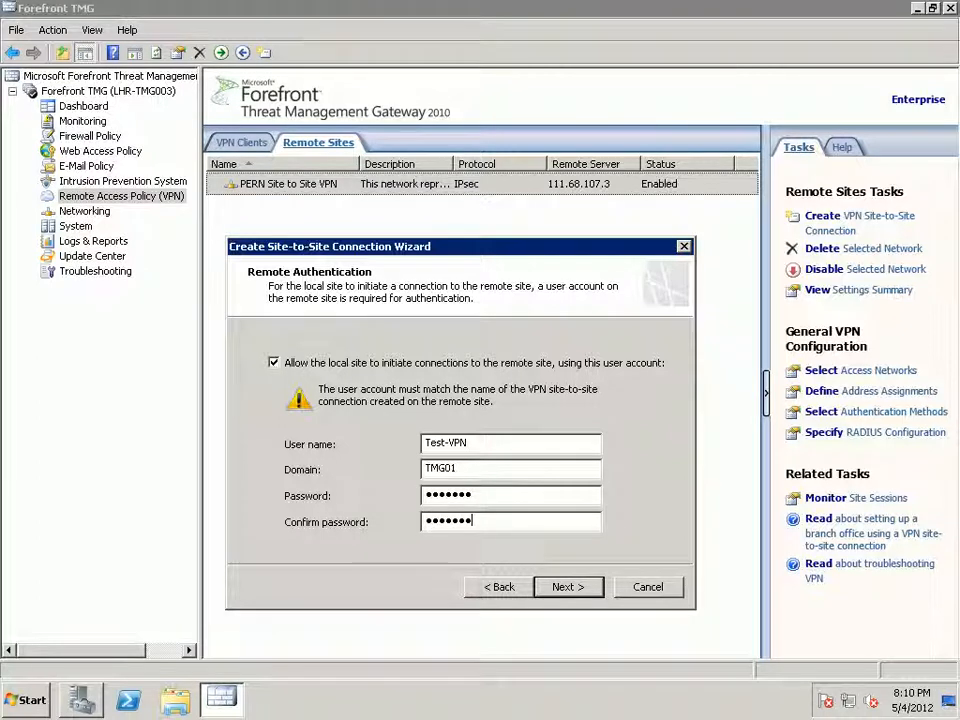
{"action": "key", "text": "Return"}
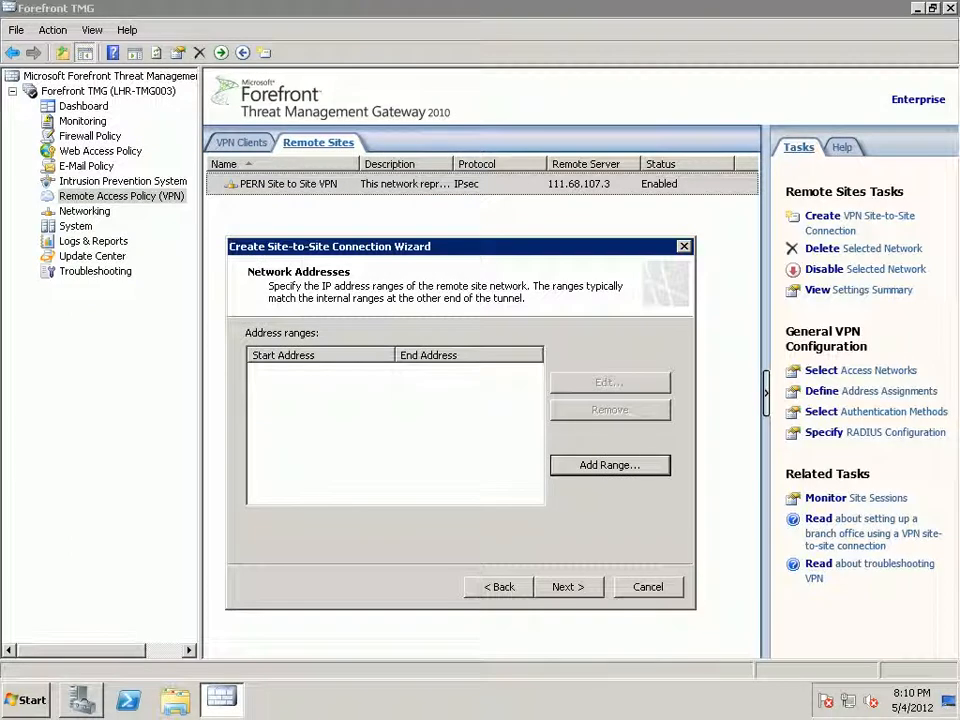
Add the remote address range 192.168.0.201–192.168.0.254 for the Test-VPN site.
{"action": "key", "text": "Return"}
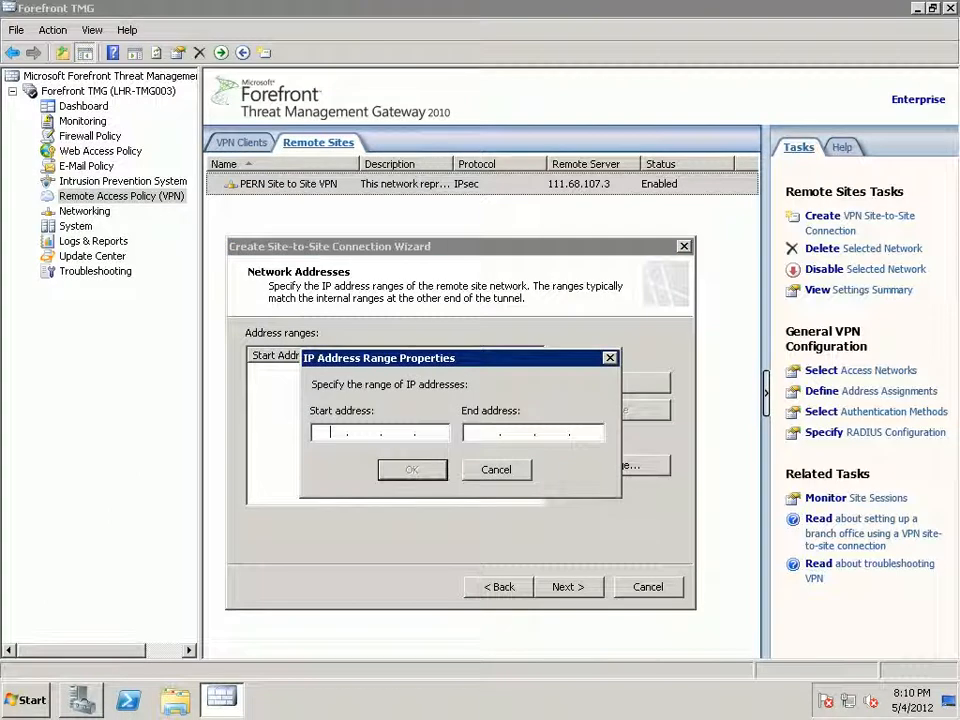
{"action": "type", "text": "192 . "}
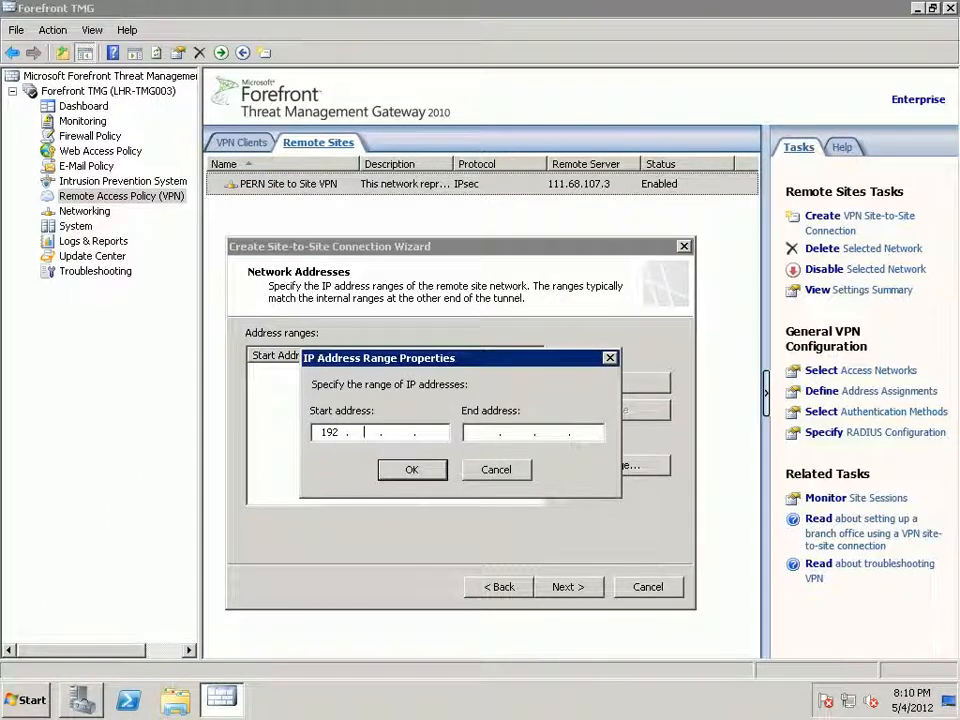
{"action": "type", "text": "168 . 0 . "}
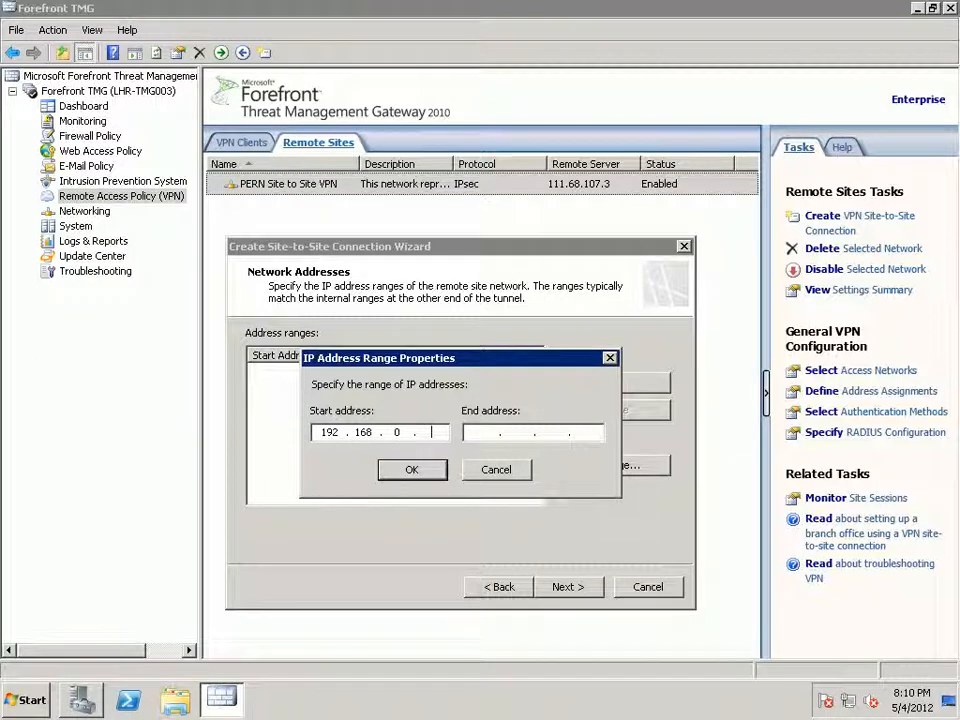
{"action": "type", "text": "201"}
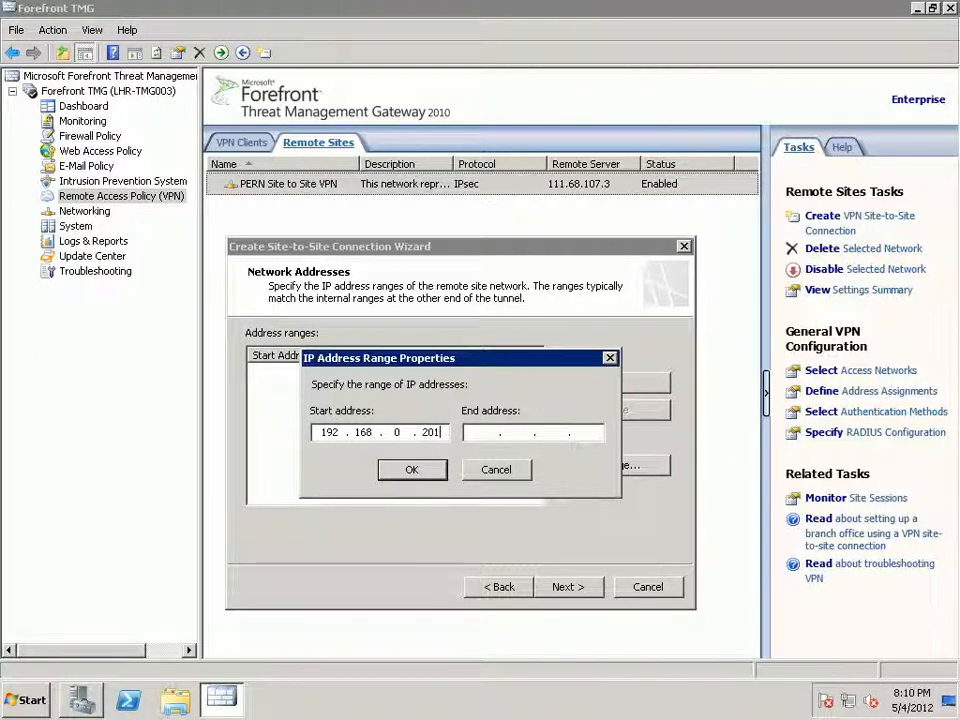
{"action": "key", "text": "Tab"}
{"action": "type", "text": "192 . 168 . 0 . 254"}
{"action": "key", "text": "Return"}
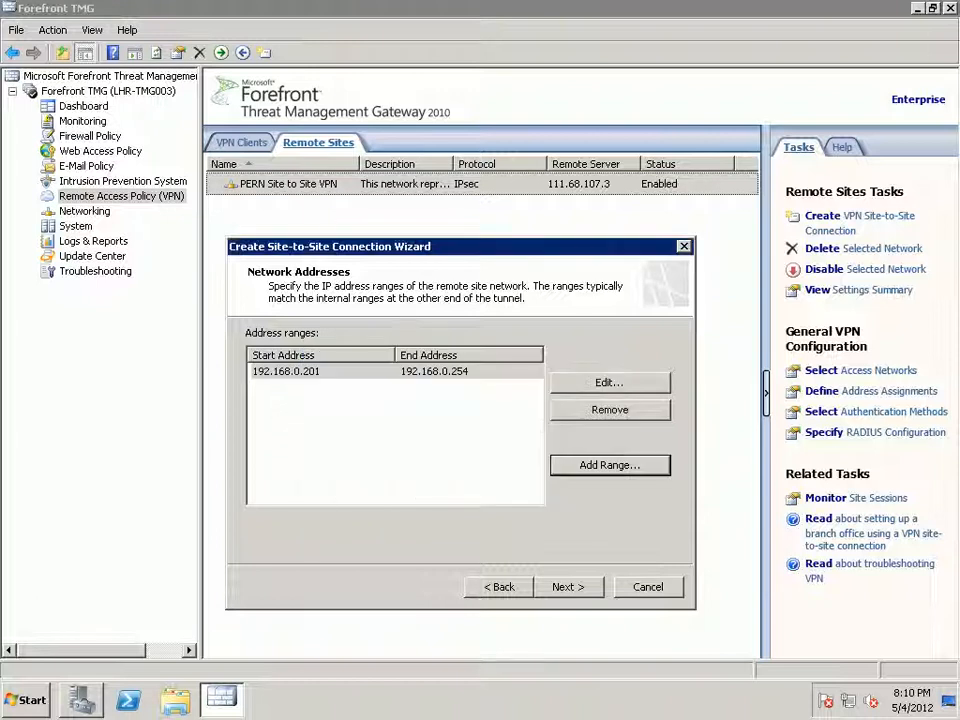
Turn off remote load balancing, allow All outbound traffic in the access rule, and finish the wizard.
{"action": "key", "text": "alt+n"}
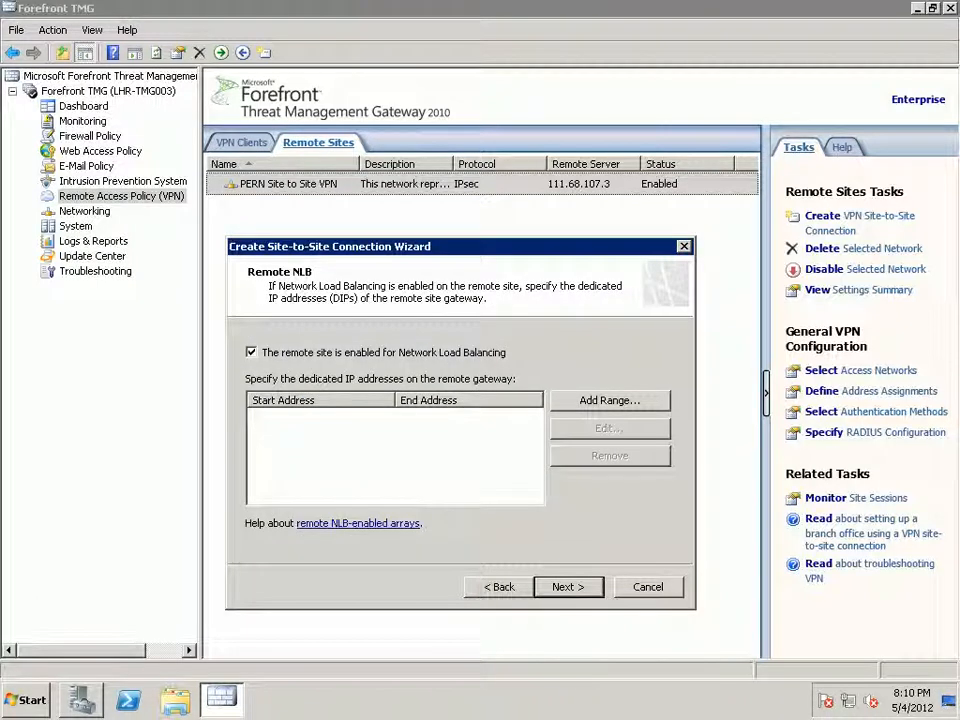
{"action": "key", "text": "space"}
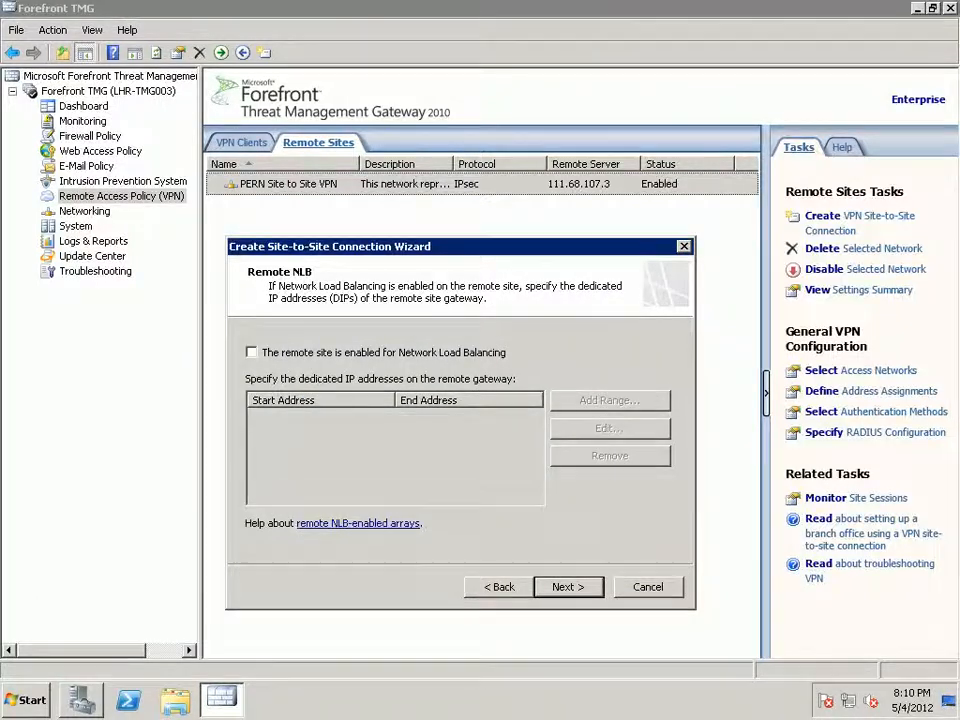
{"action": "key", "text": "alt+n"}
{"action": "key", "text": "alt+n"}
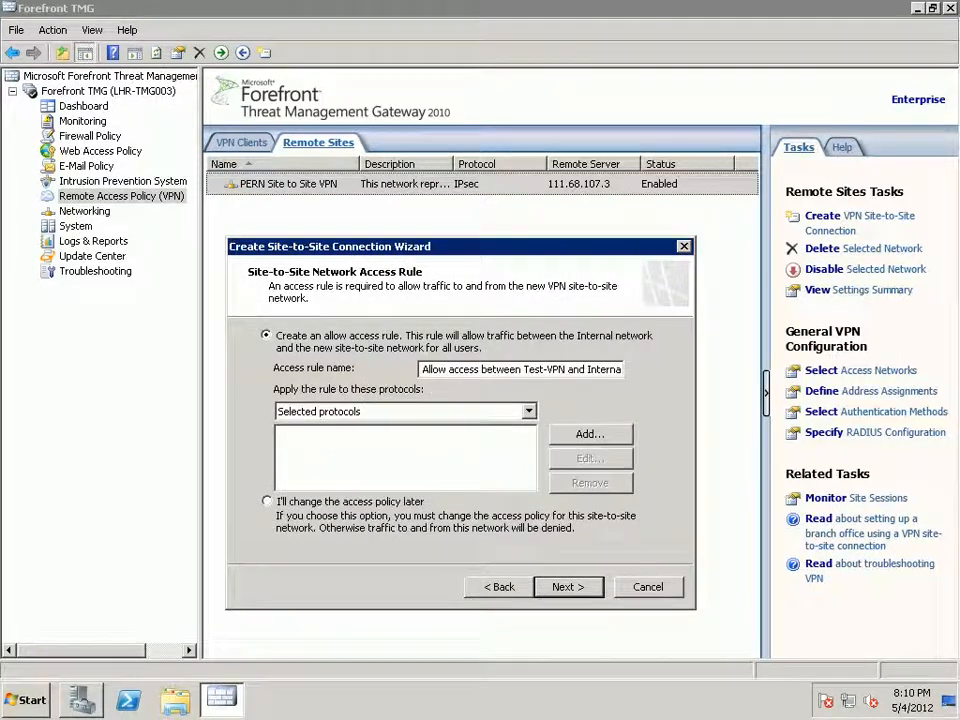
{"action": "key", "text": "alt+Down"}
{"action": "key", "text": "Up"}
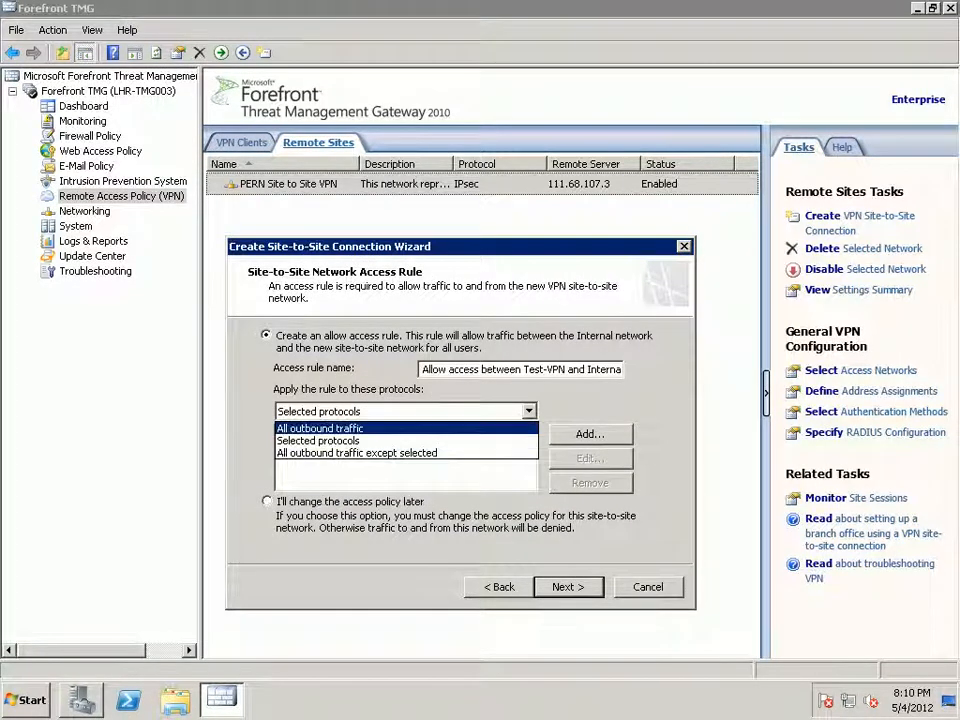
{"action": "key", "text": "Return"}
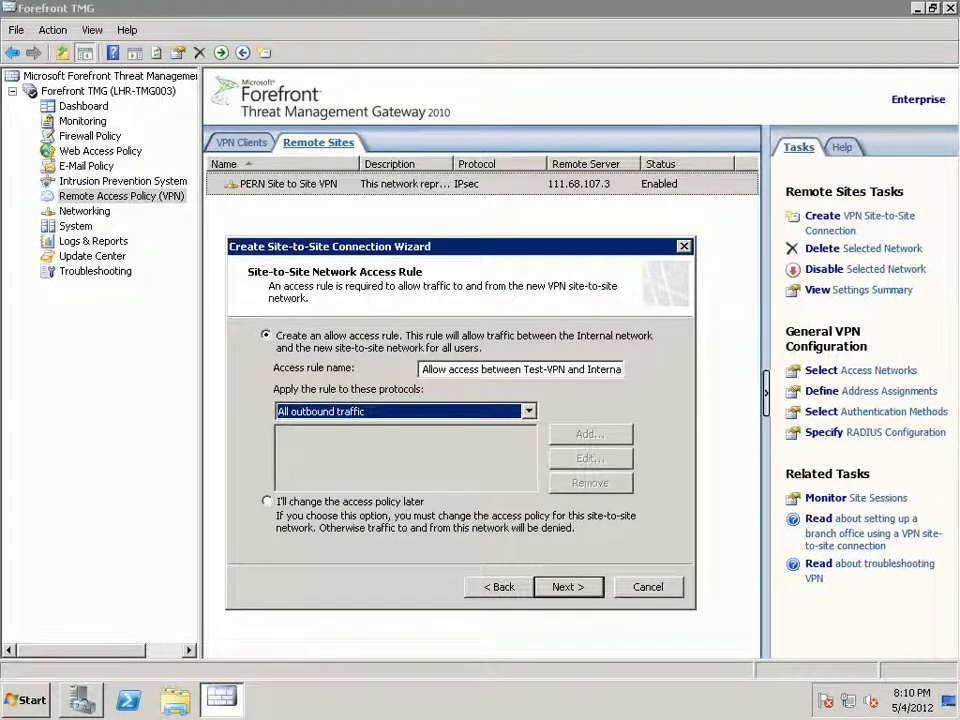
{"action": "key", "text": "alt+n"}
{"action": "key", "text": "Return"}
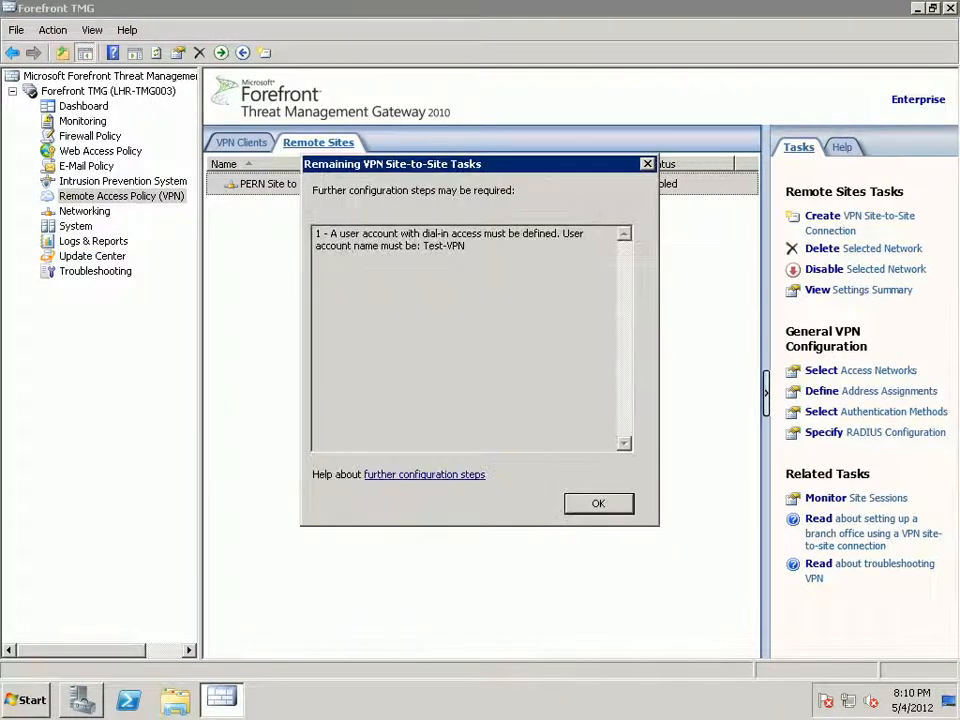
{"action": "key", "text": "Return"}
Apply and save the configuration changes, then view the Monitoring Sessions list.
{"action": "left_click", "coordinate": [272, 144]}
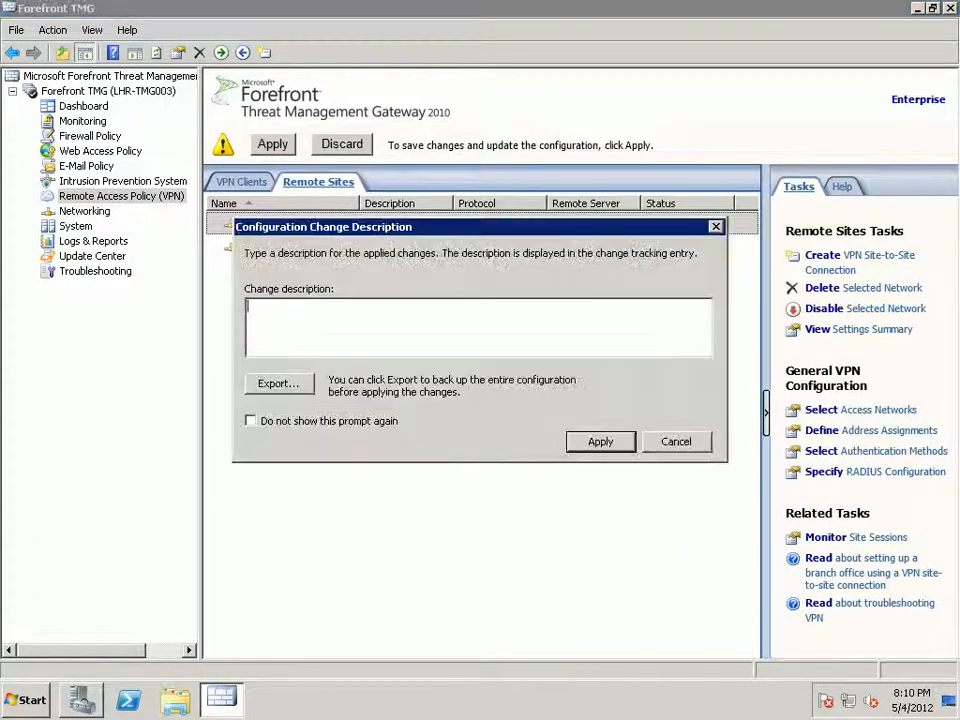
{"action": "key", "text": "Return"}
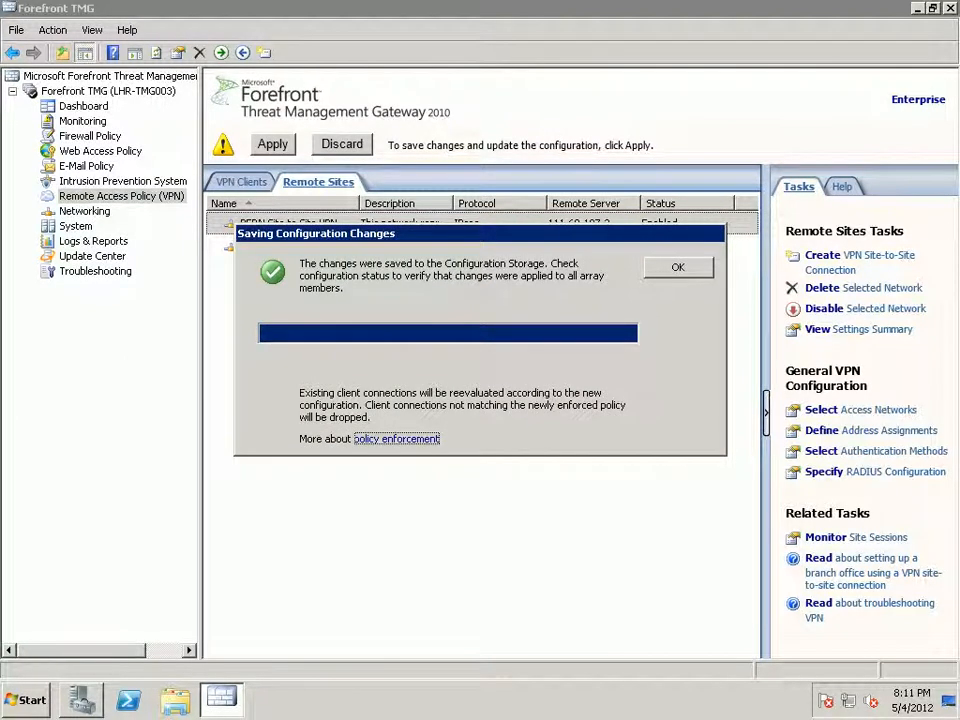
{"action": "key", "text": "Return"}
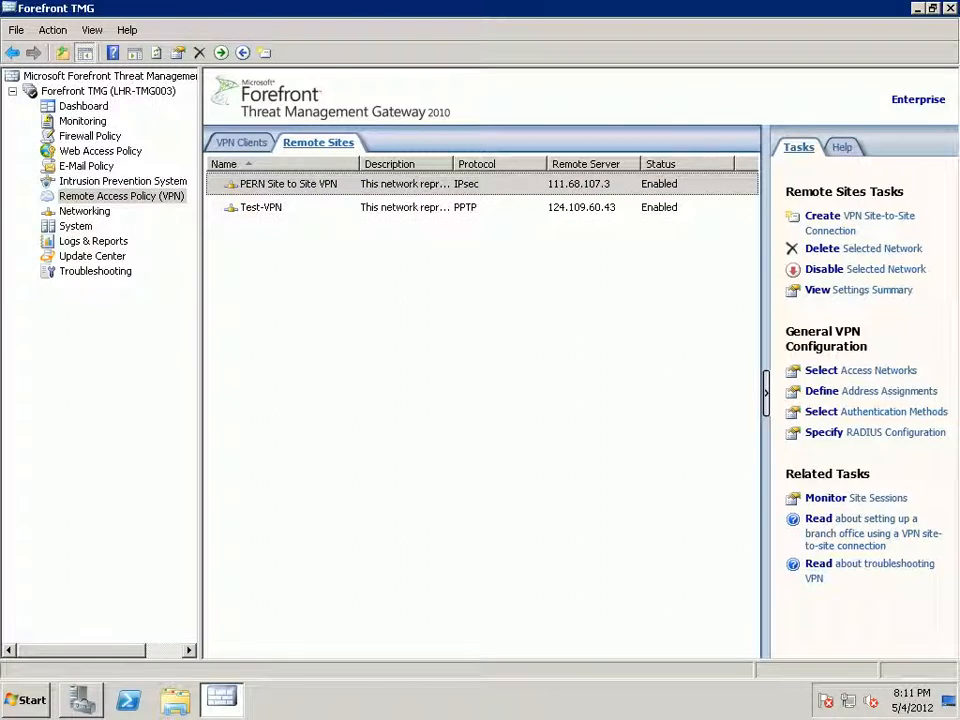
{"action": "left_click", "coordinate": [82, 121]}
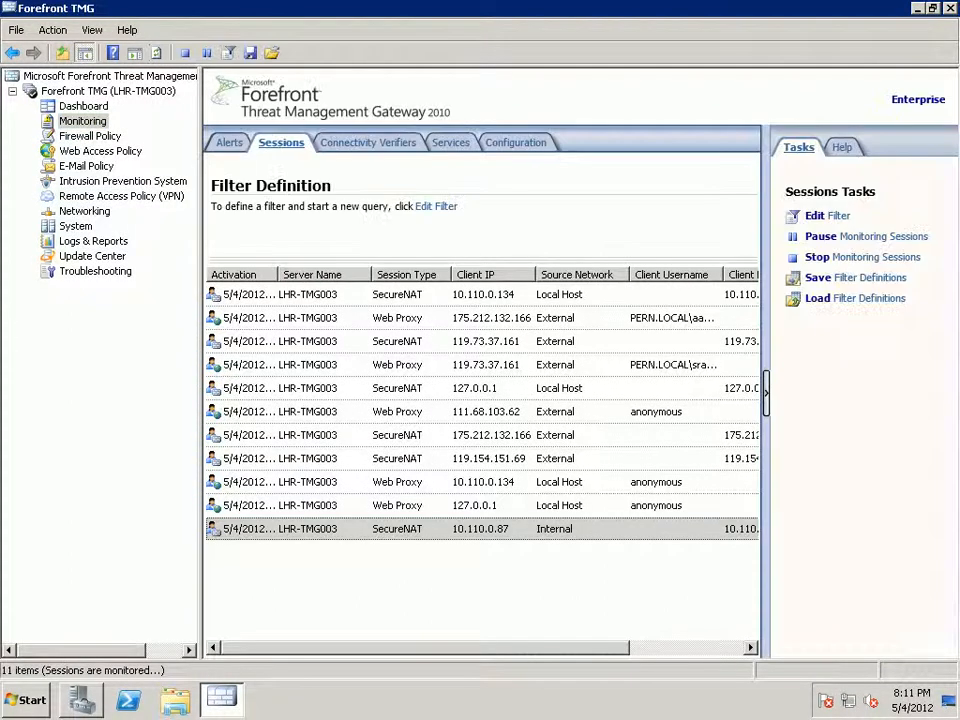
Hide the task pane to widen the sessions list and launch Routing and Remote Access.
{"action": "left_click", "coordinate": [766, 392]}
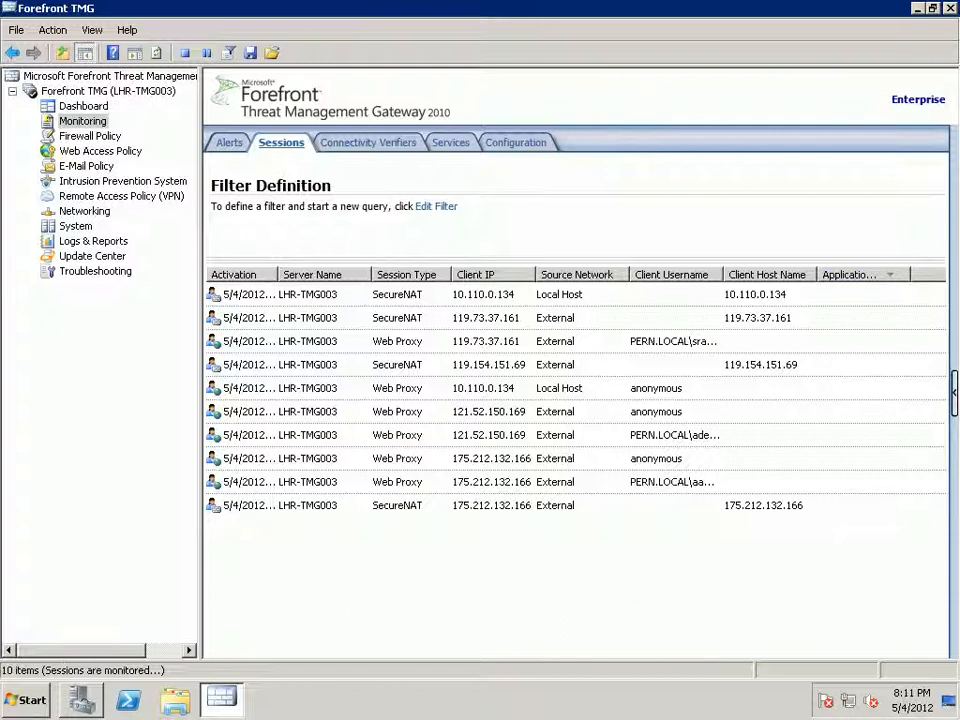
{"action": "key", "text": "super"}
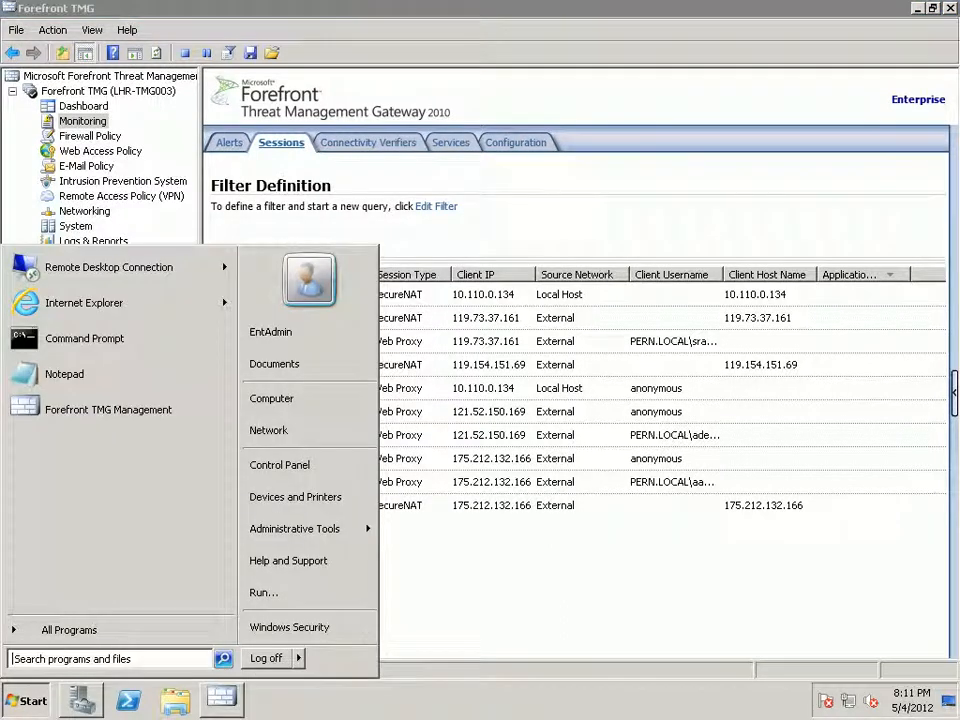
{"action": "mouse_move", "coordinate": [300, 529]}
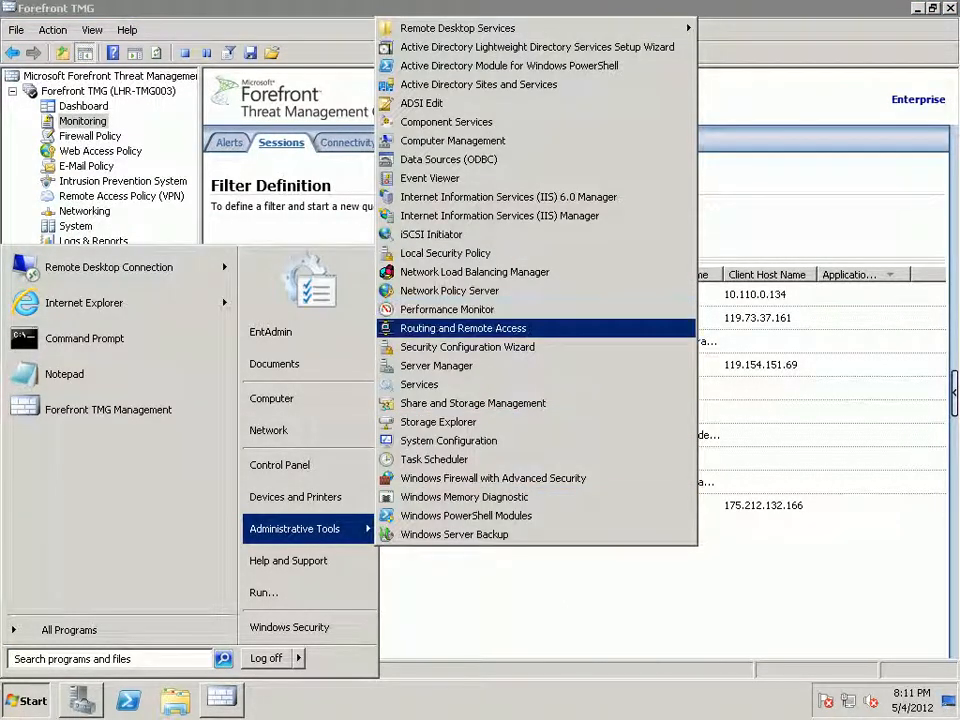
{"action": "left_click", "coordinate": [462, 328]}
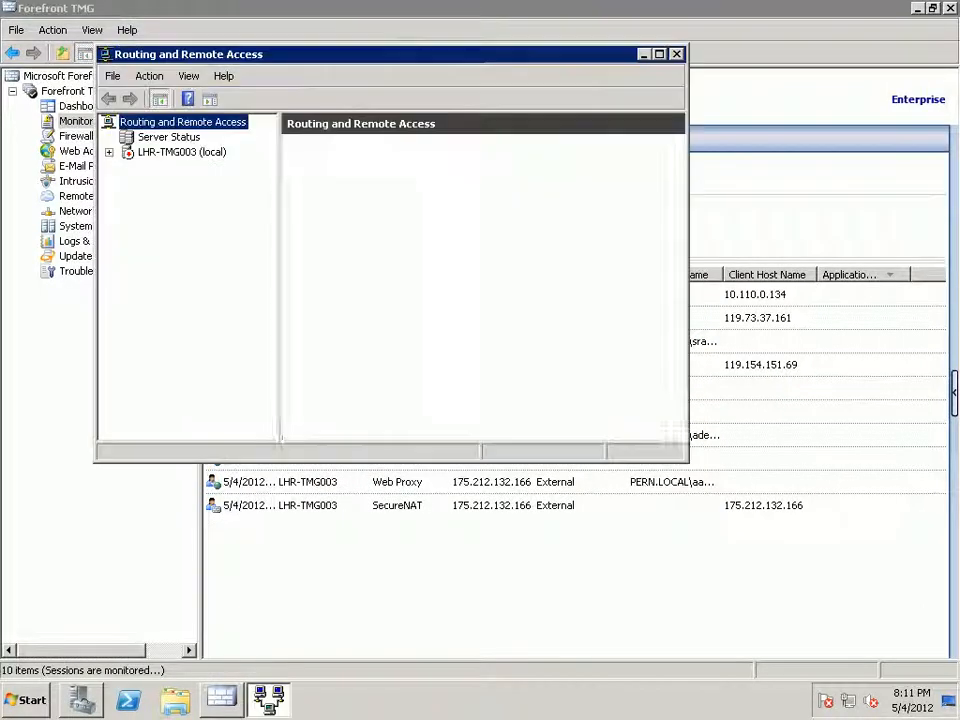
Maximize the console, restart the routing and remote access service on LHR-TMG003 (local), and expand IPv4.
{"action": "left_click", "coordinate": [659, 54]}
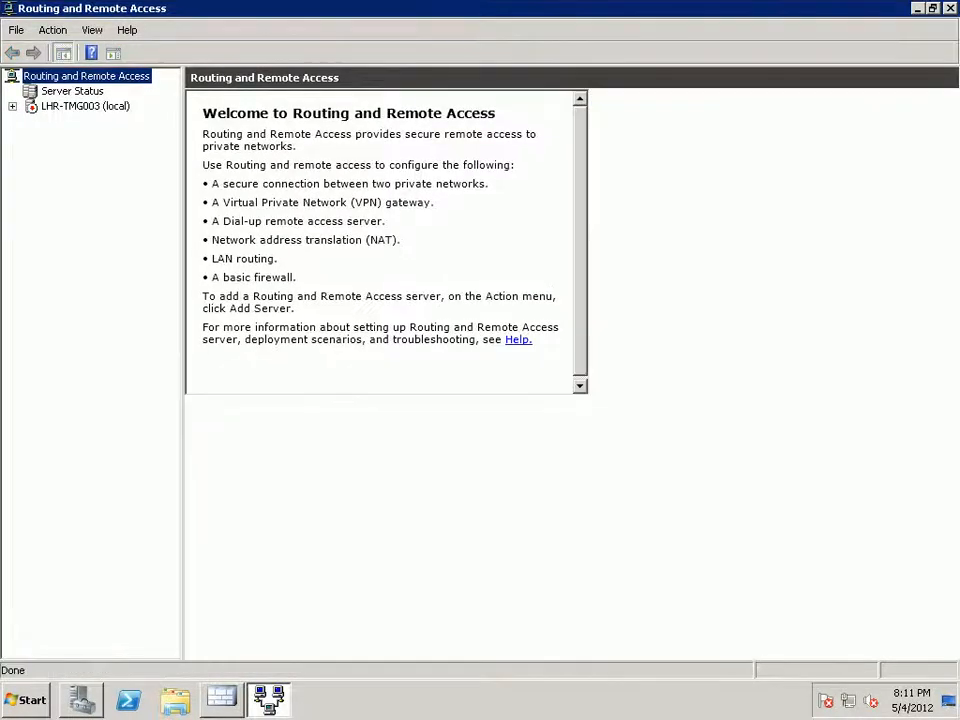
{"action": "left_click", "coordinate": [85, 106]}
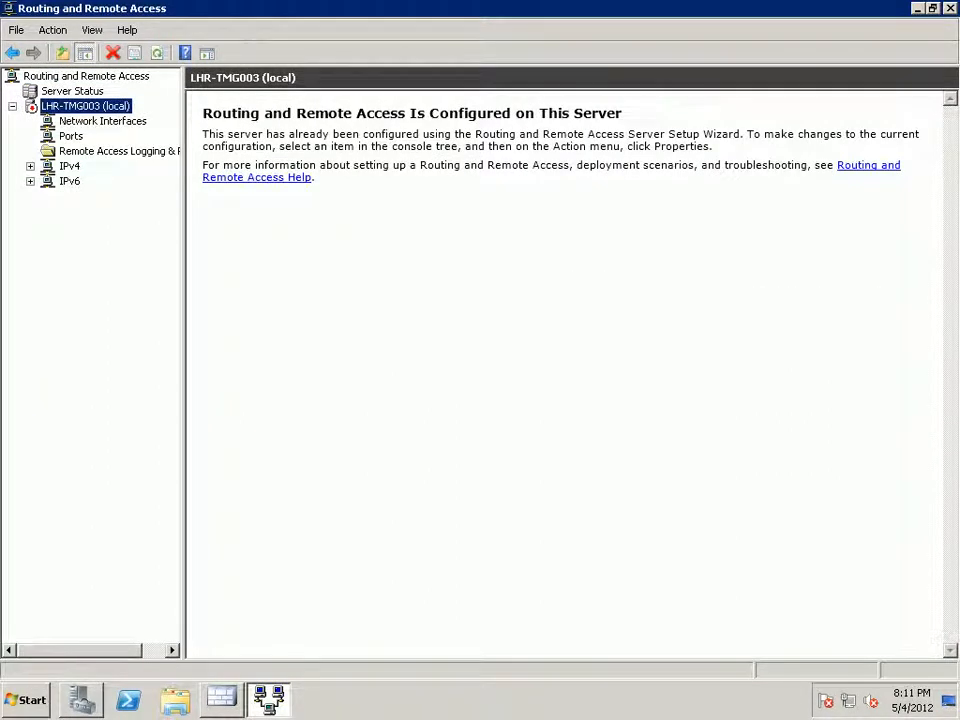
{"action": "right_click", "coordinate": [76, 108]}
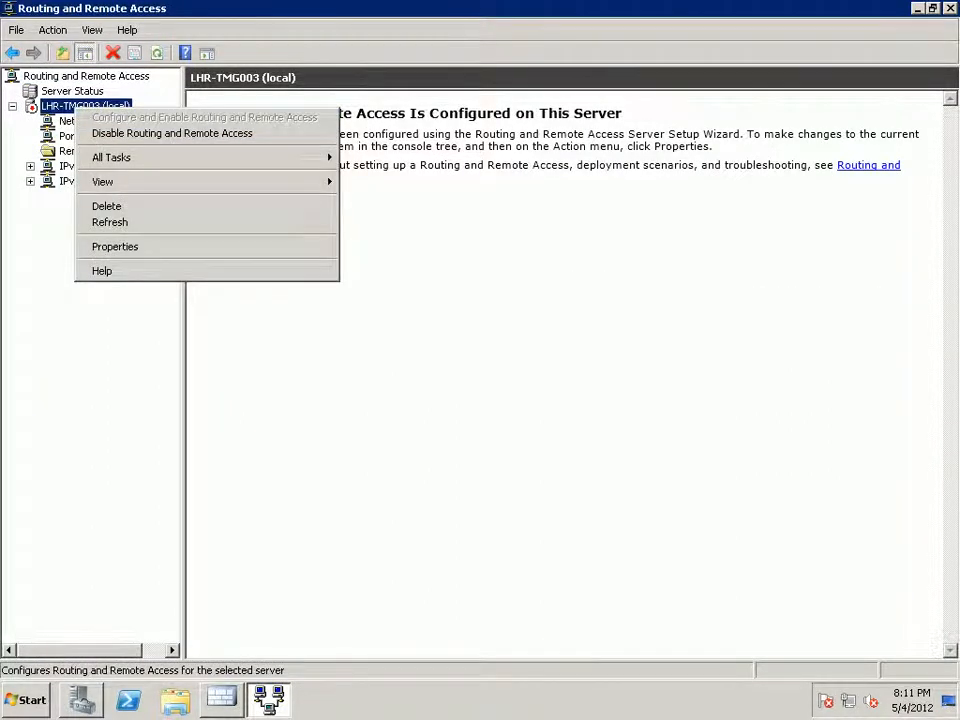
{"action": "mouse_move", "coordinate": [150, 157]}
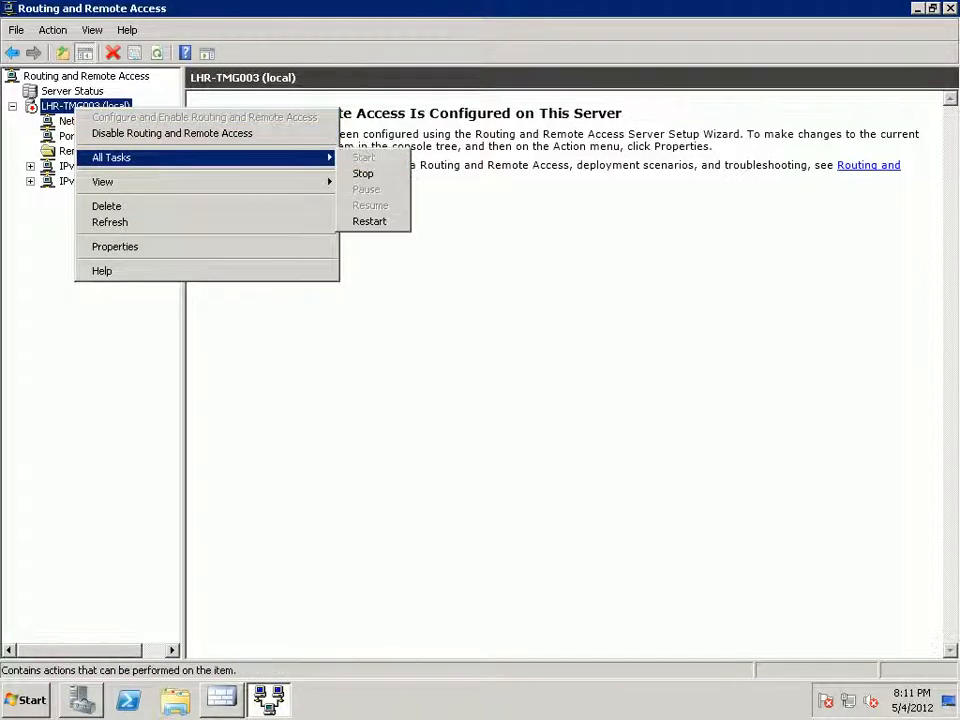
{"action": "left_click", "coordinate": [369, 221]}
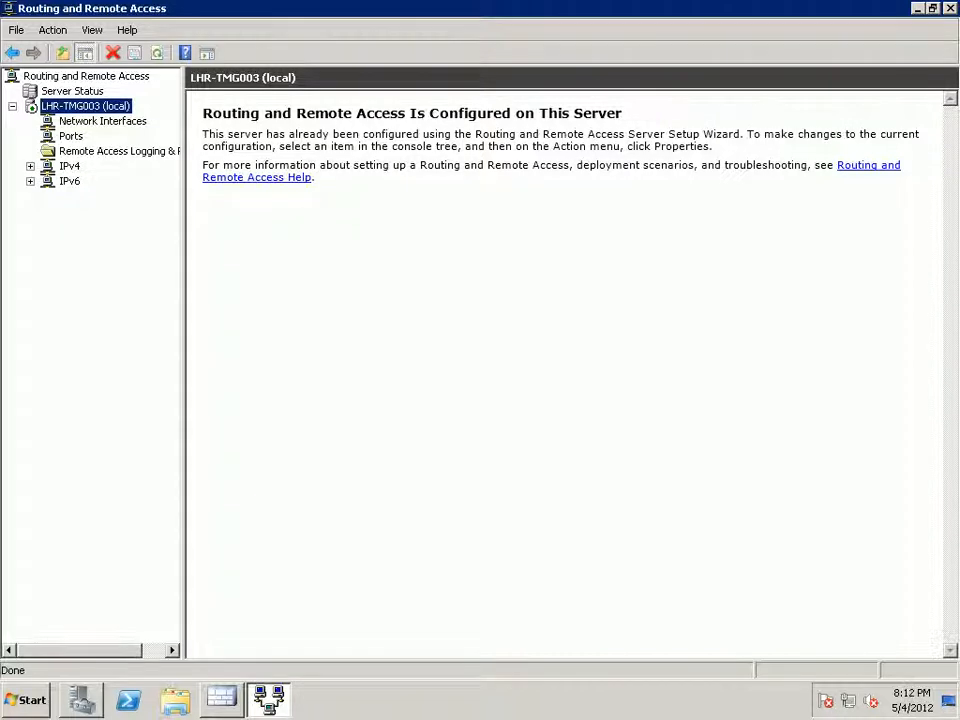
{"action": "left_click", "coordinate": [30, 166]}
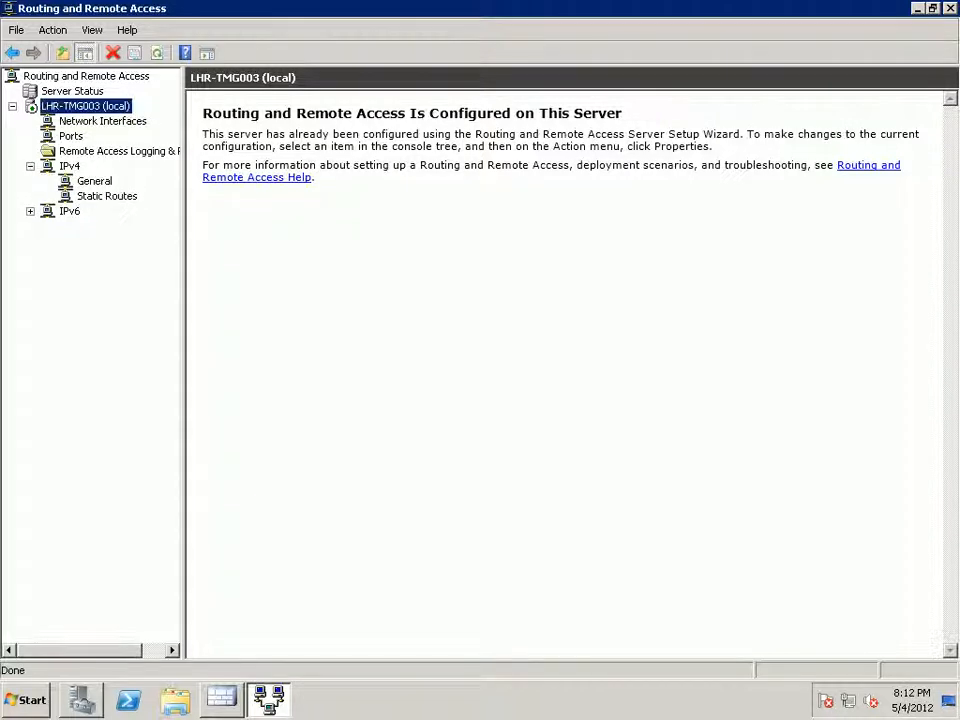
Connect the Test-VPN demand-dial interface under Network Interfaces, then return to Forefront TMG.
{"action": "left_click", "coordinate": [102, 121]}
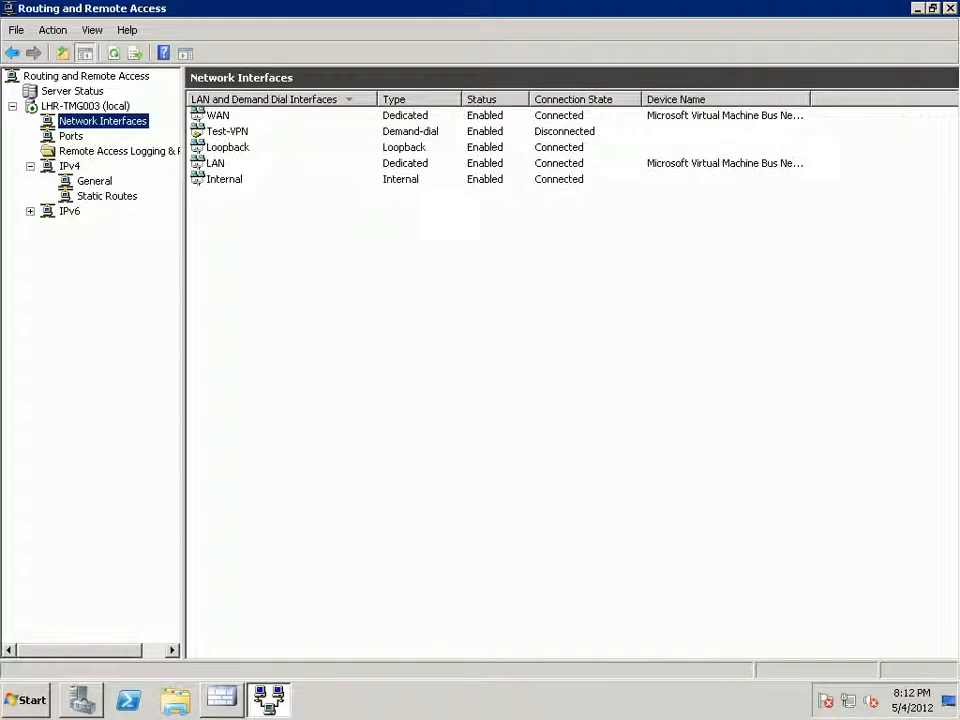
{"action": "left_click", "coordinate": [227, 131]}
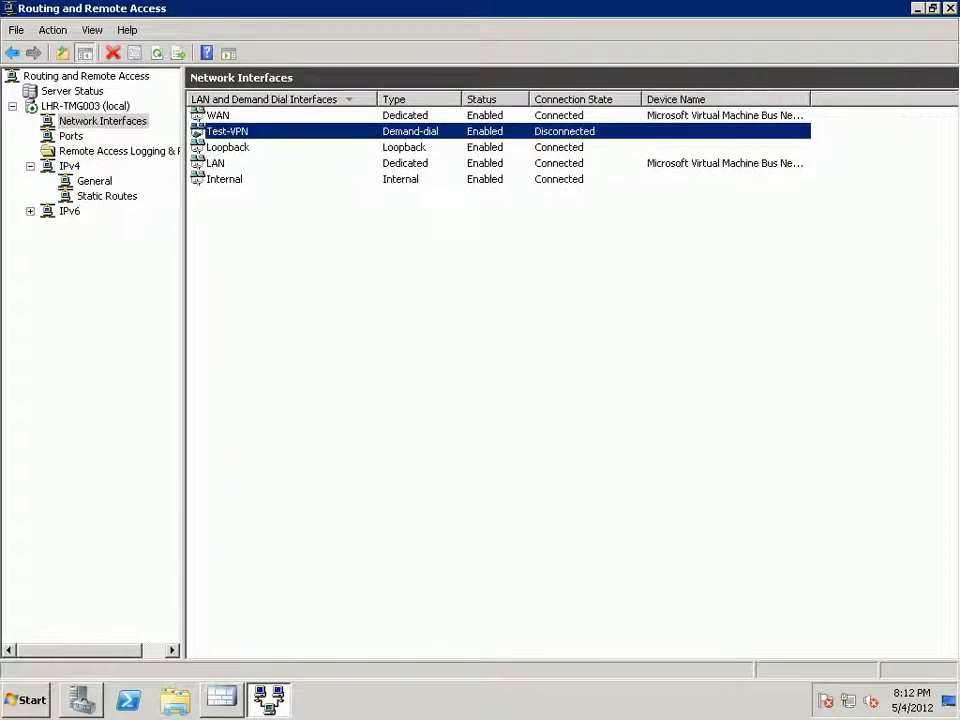
{"action": "right_click", "coordinate": [259, 131]}
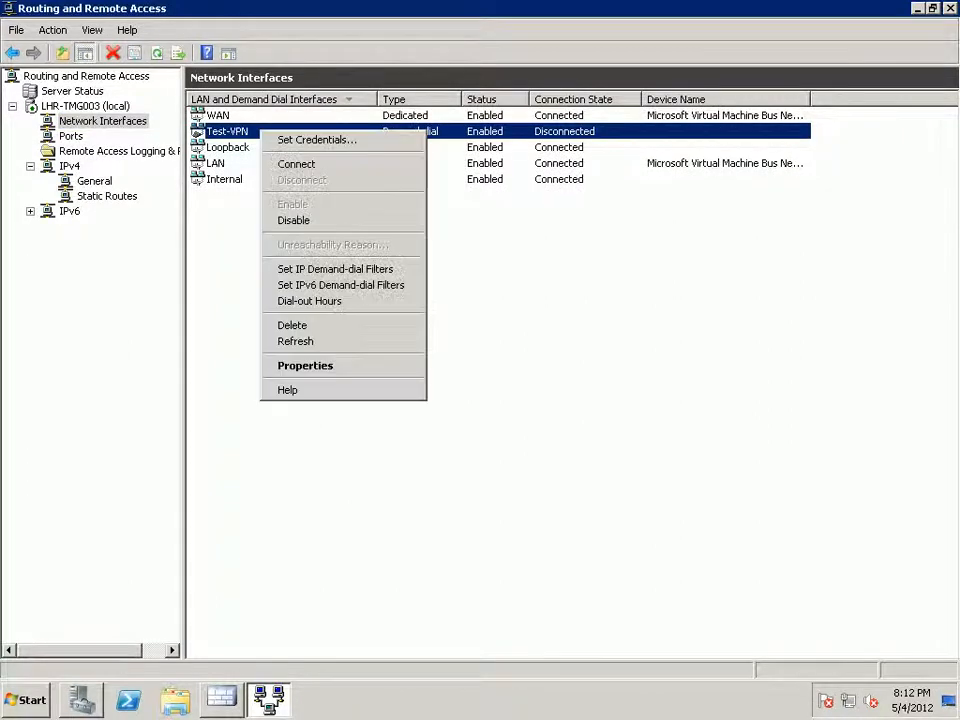
{"action": "left_click", "coordinate": [297, 164]}
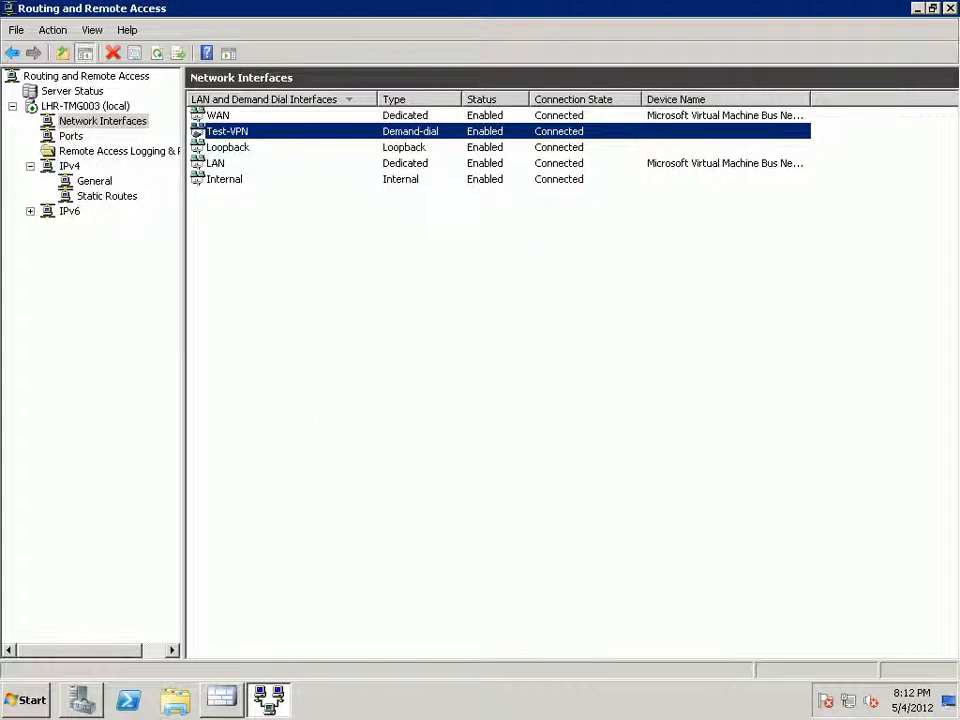
{"action": "key", "text": "alt+Tab"}
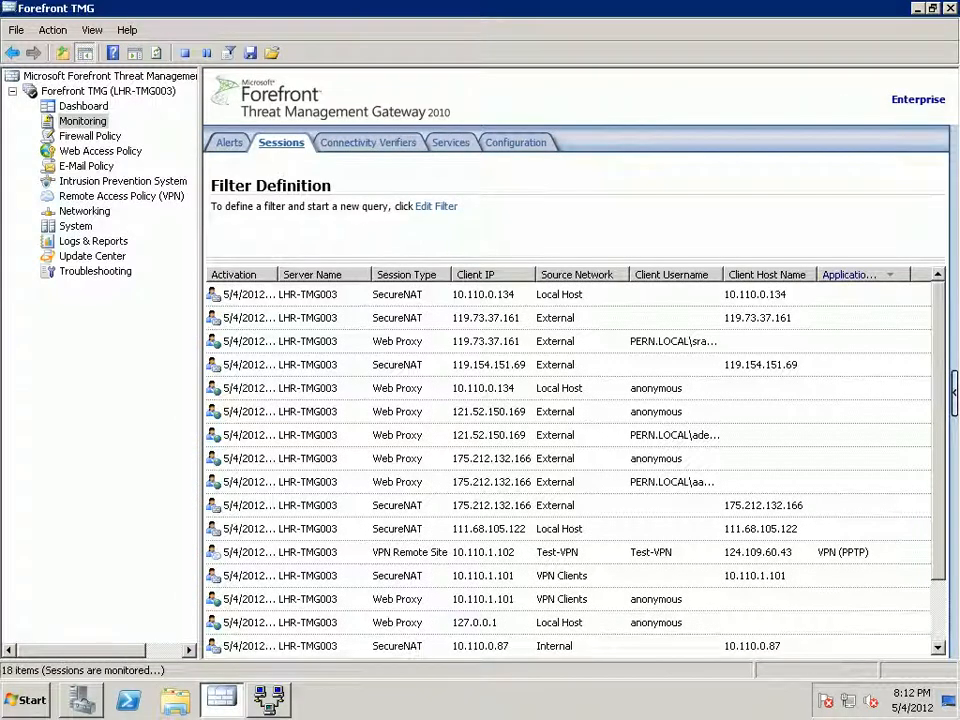
Sort sessions by Application so the Test-VPN remote site session is first, and select it.
{"action": "left_click", "coordinate": [862, 275]}
{"action": "left_click", "coordinate": [862, 275]}
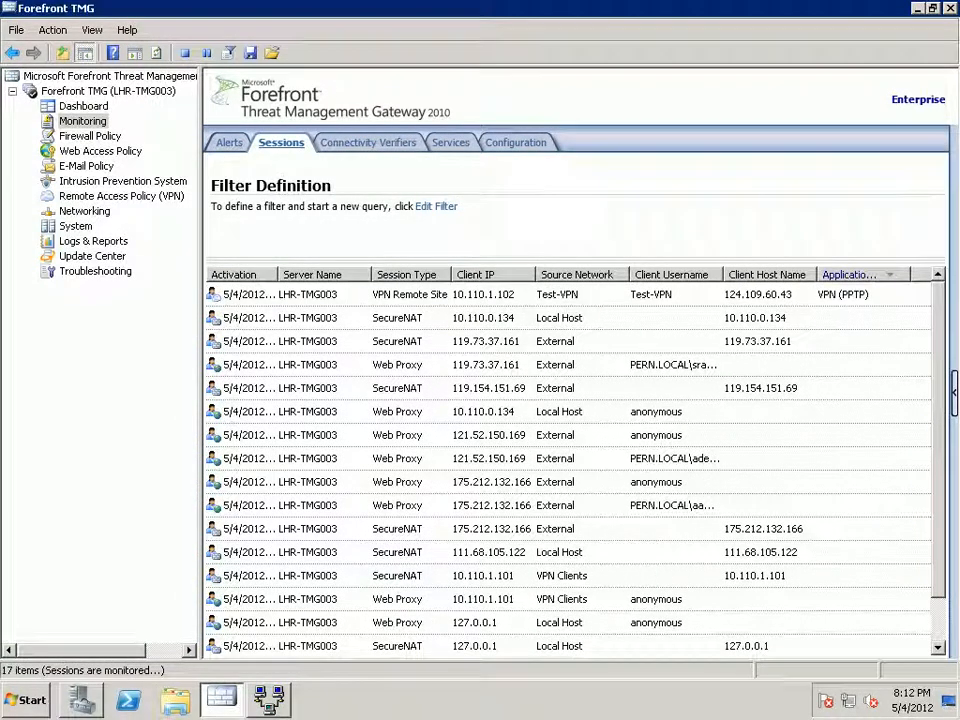
{"action": "left_click", "coordinate": [843, 295]}
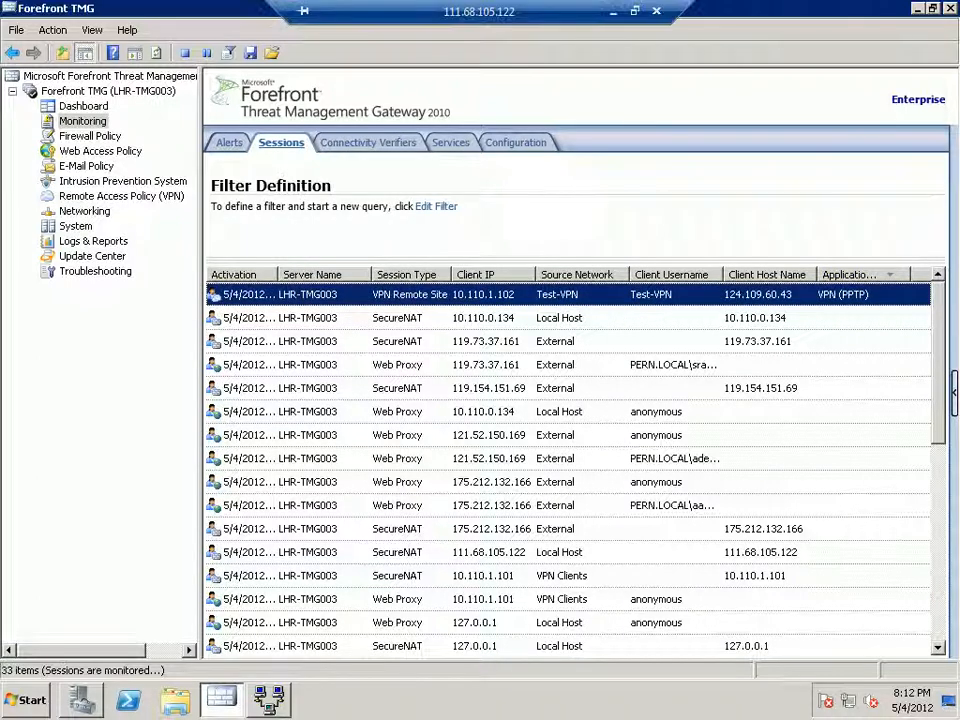
Run nslookup in a Command Prompt to see default DNS server 192.168.0.221, then exit it.
{"action": "left_click", "coordinate": [26, 701]}
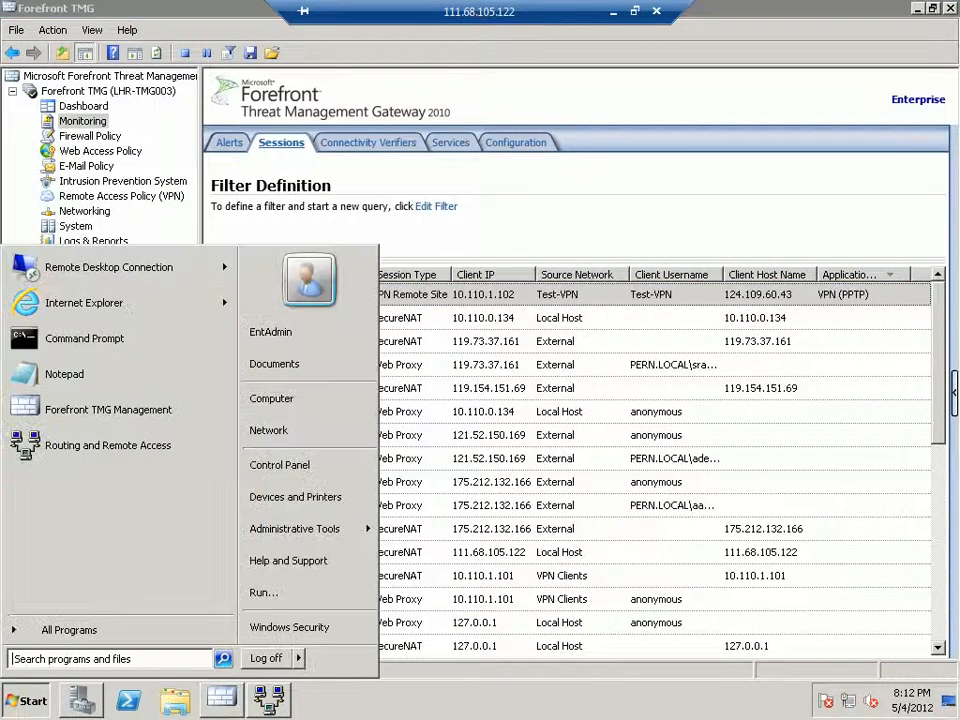
{"action": "left_click", "coordinate": [85, 338]}
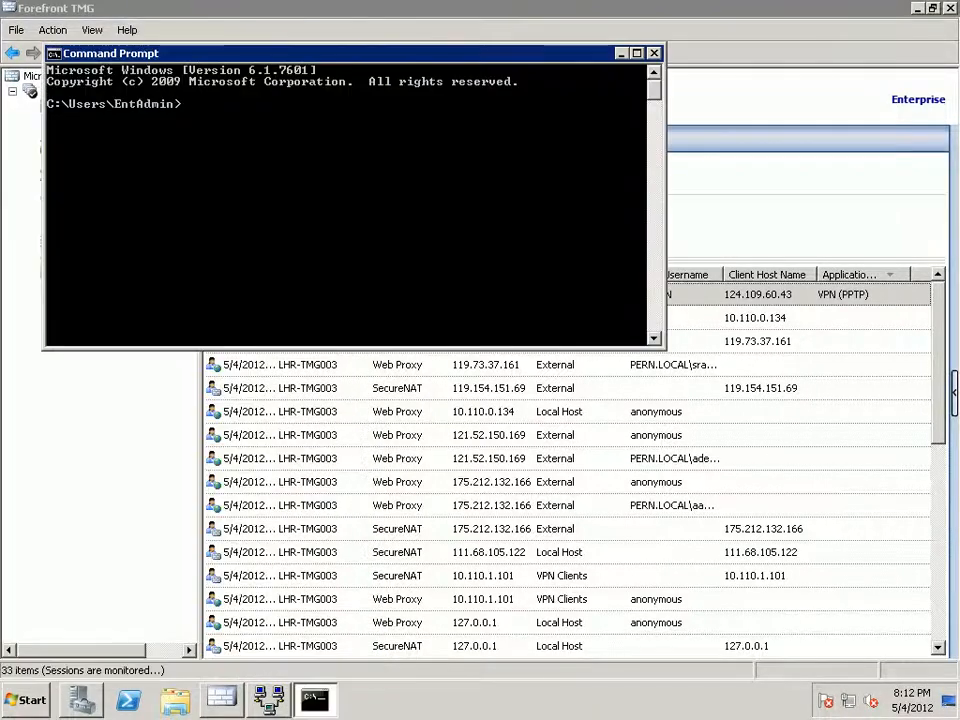
{"action": "type", "text": "nsl"}
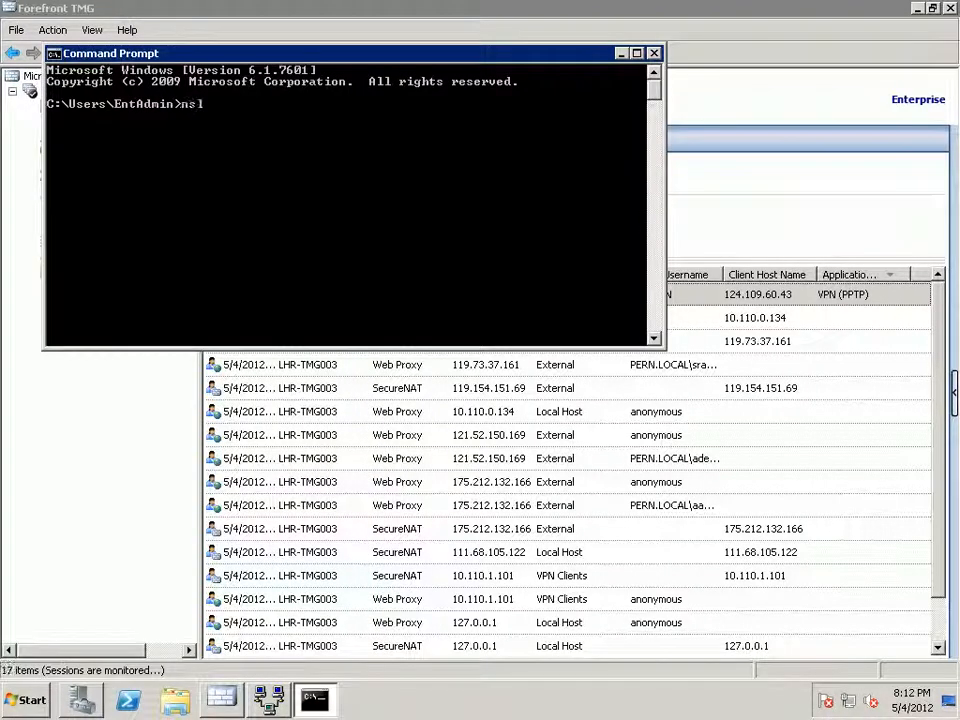
{"action": "type", "text": "ookup"}
{"action": "key", "text": "Return"}
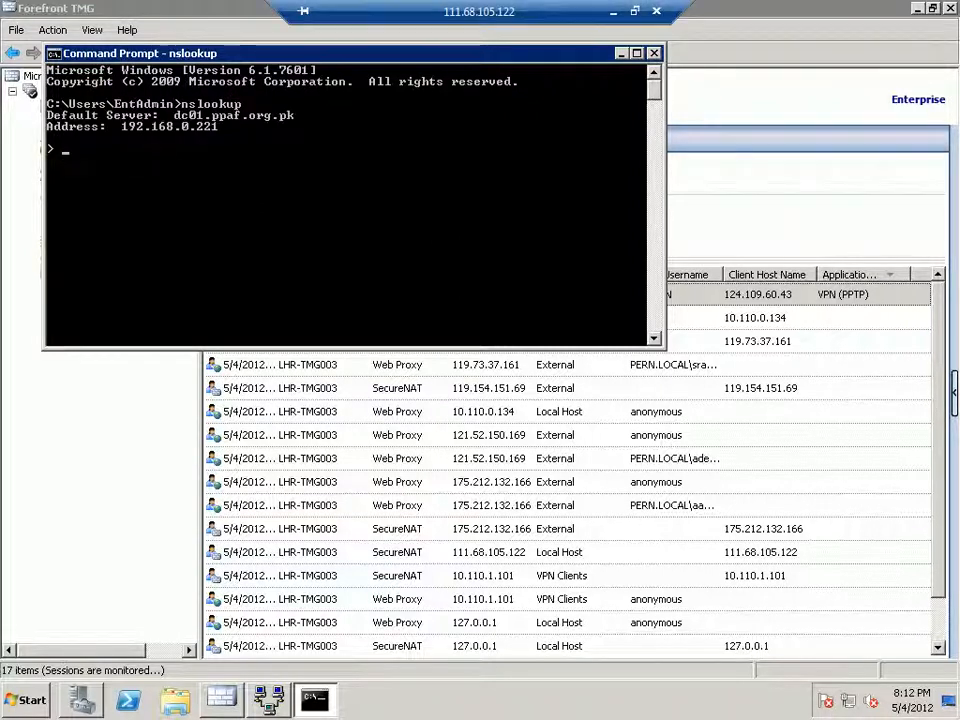
{"action": "left_click_drag", "start_coordinate": [350, 53], "coordinate": [426, 194]}
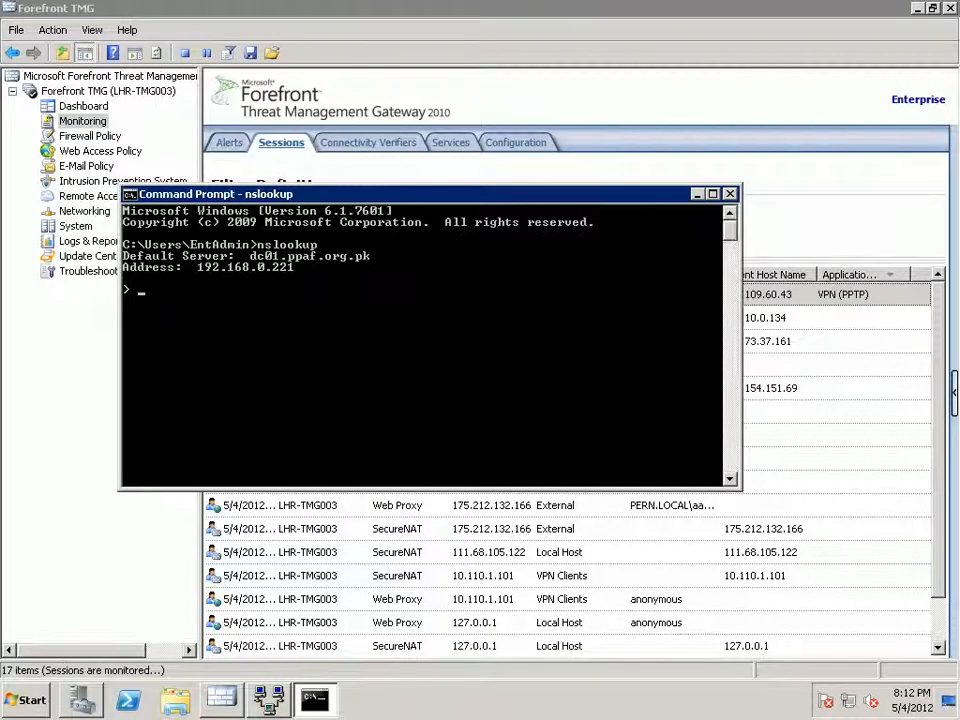
{"action": "key", "text": "ctrl+c"}
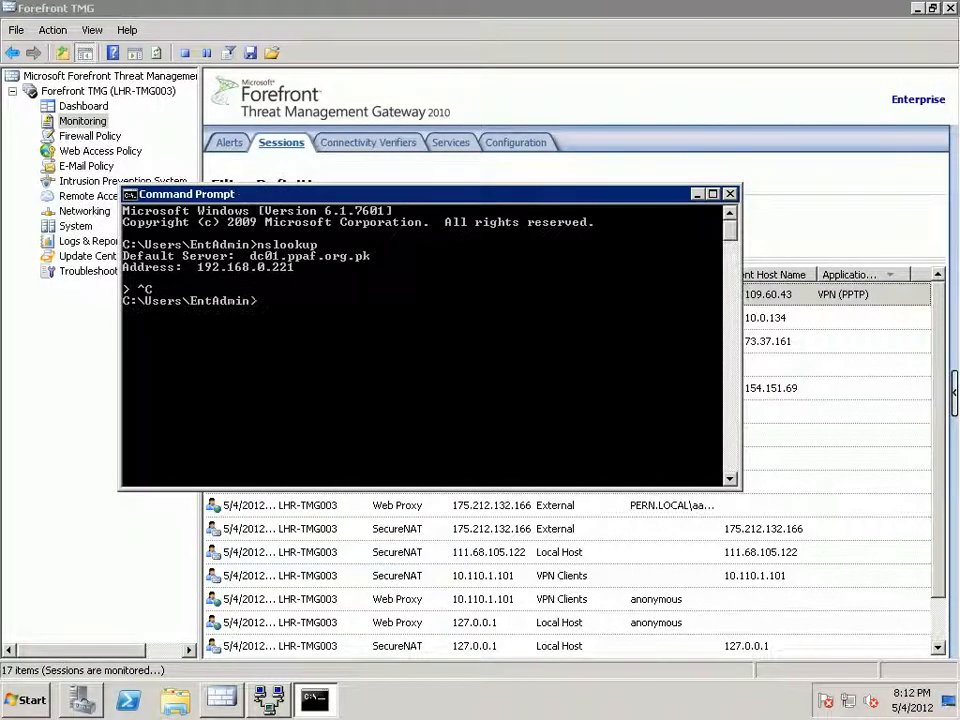
{"action": "type", "text": "pi"}
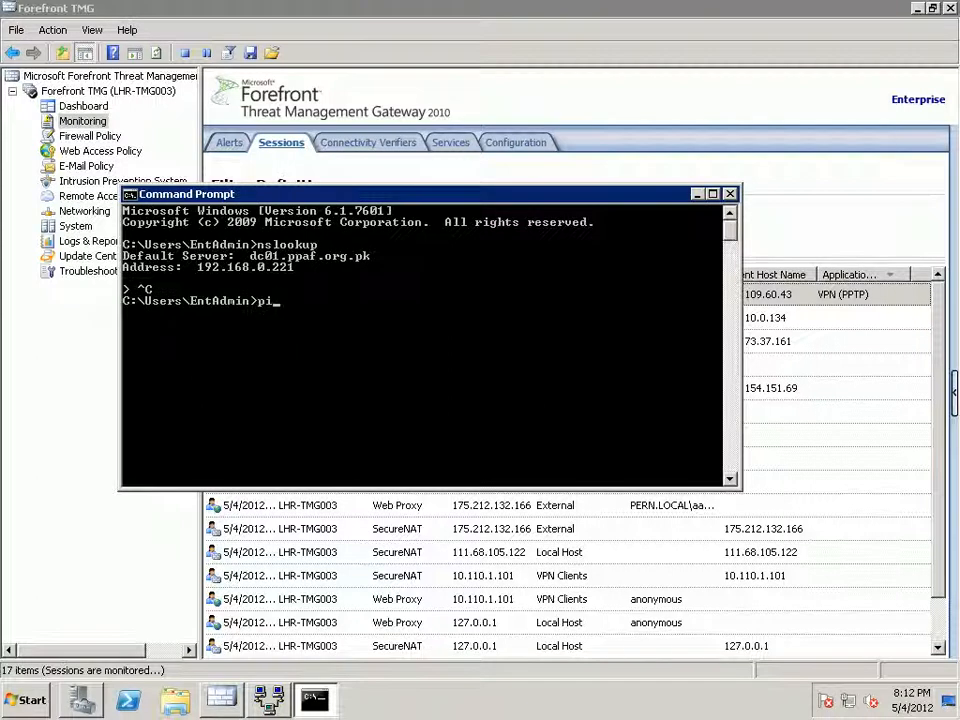
{"action": "right_click", "coordinate": [848, 701]}
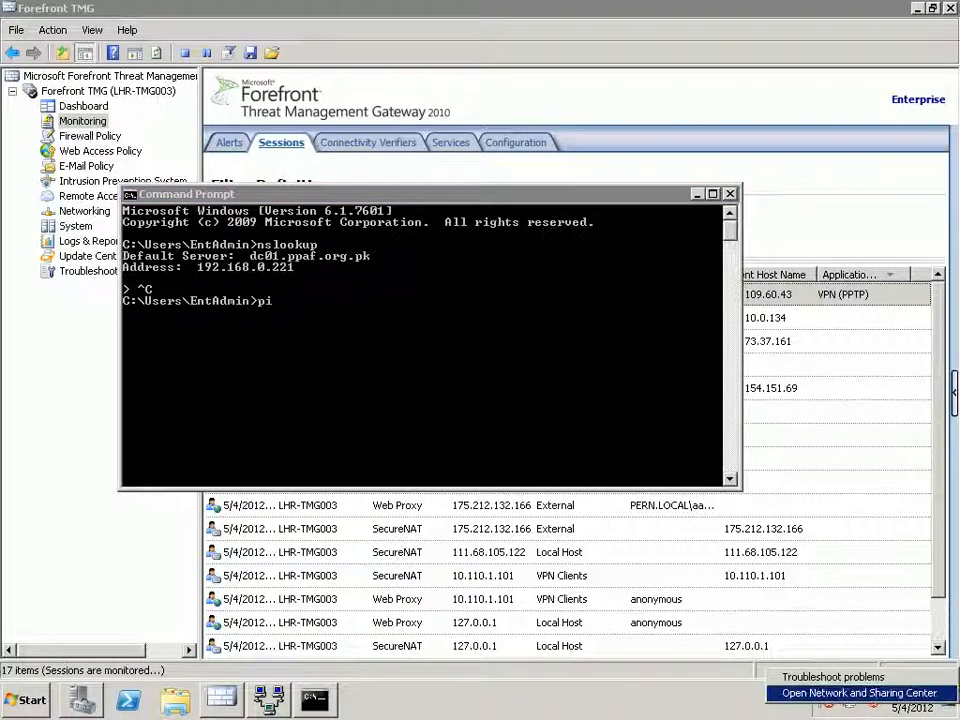
{"action": "left_click", "coordinate": [858, 694]}
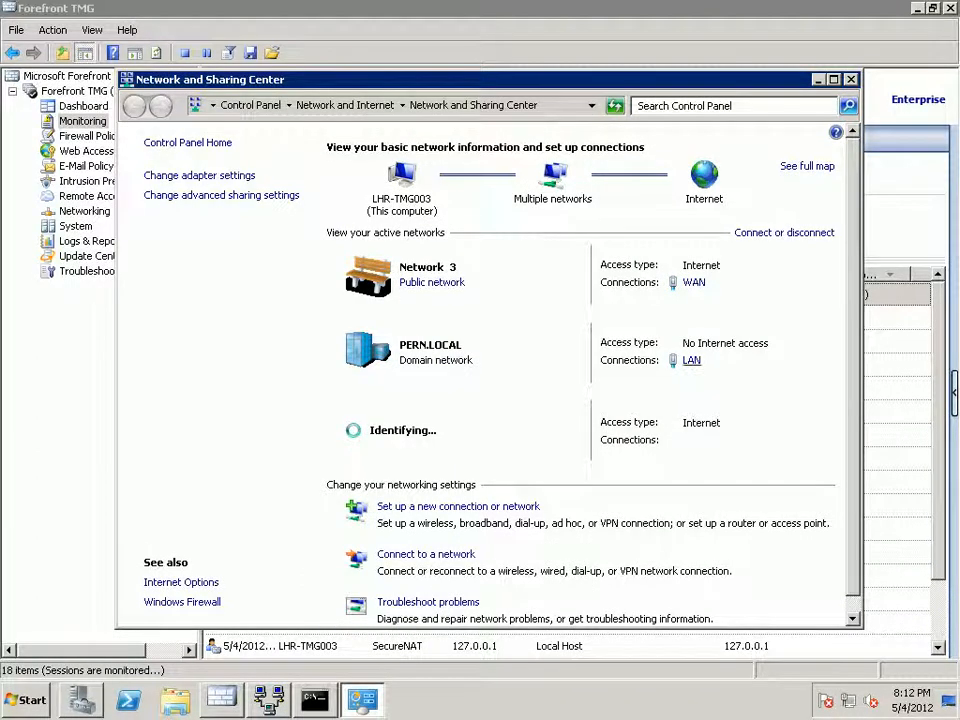
{"action": "left_click", "coordinate": [692, 360]}
{"action": "left_click", "coordinate": [379, 336]}
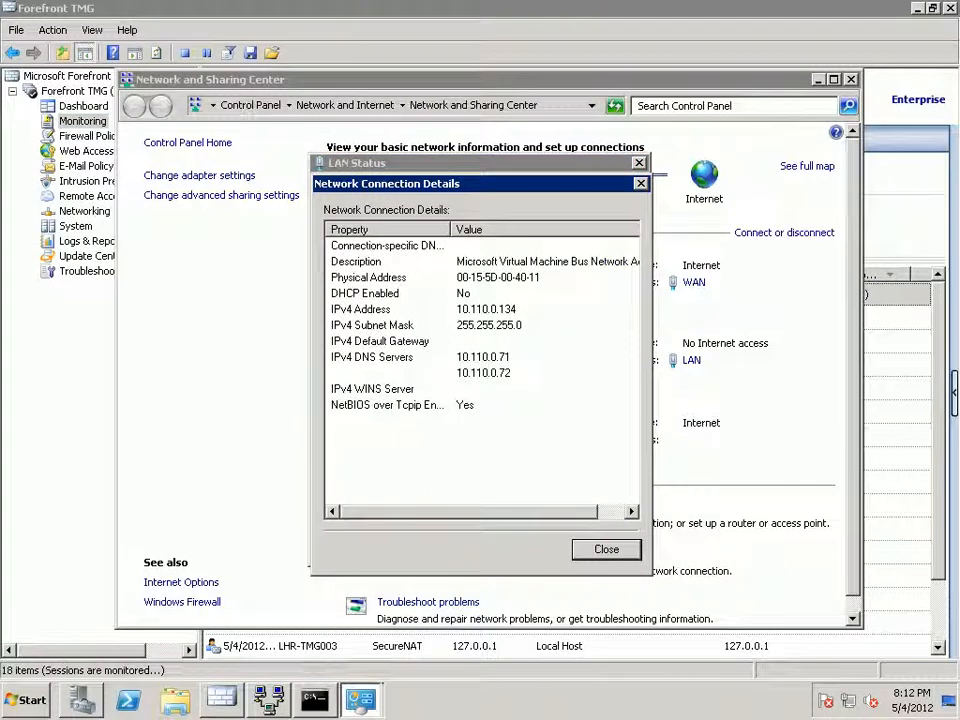
{"action": "key", "text": "Escape"}
{"action": "key", "text": "Escape"}
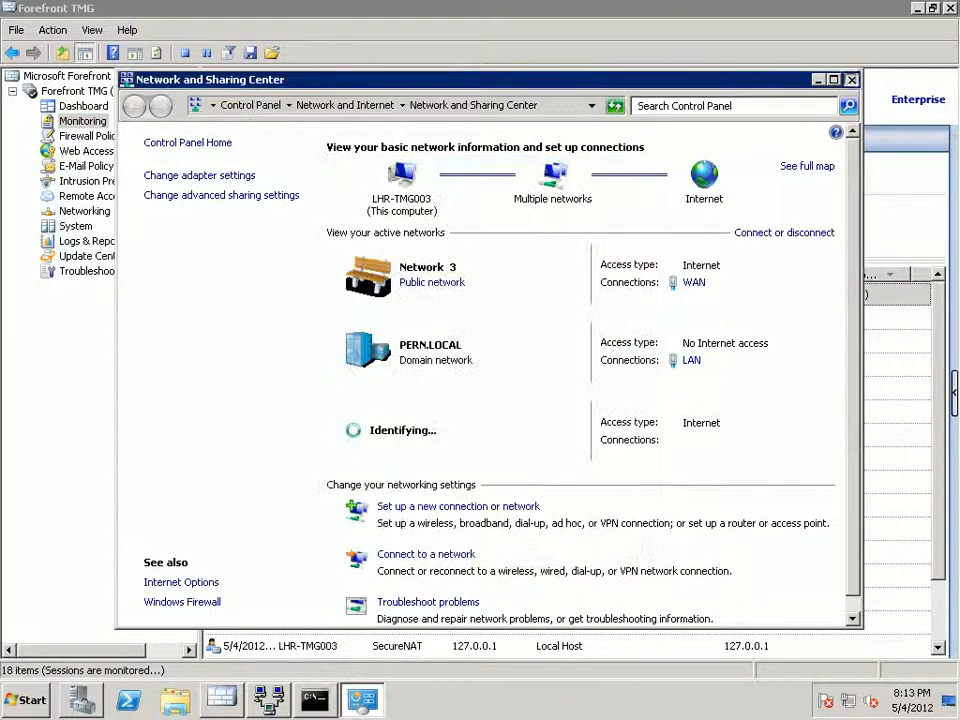
{"action": "key", "text": "alt+F4"}
{"action": "type", "text": "ng "}
{"action": "type", "text": "19"}
Ping 192.168.0.222 and stop the unanswered ping.
{"action": "type", "text": "168.0"}
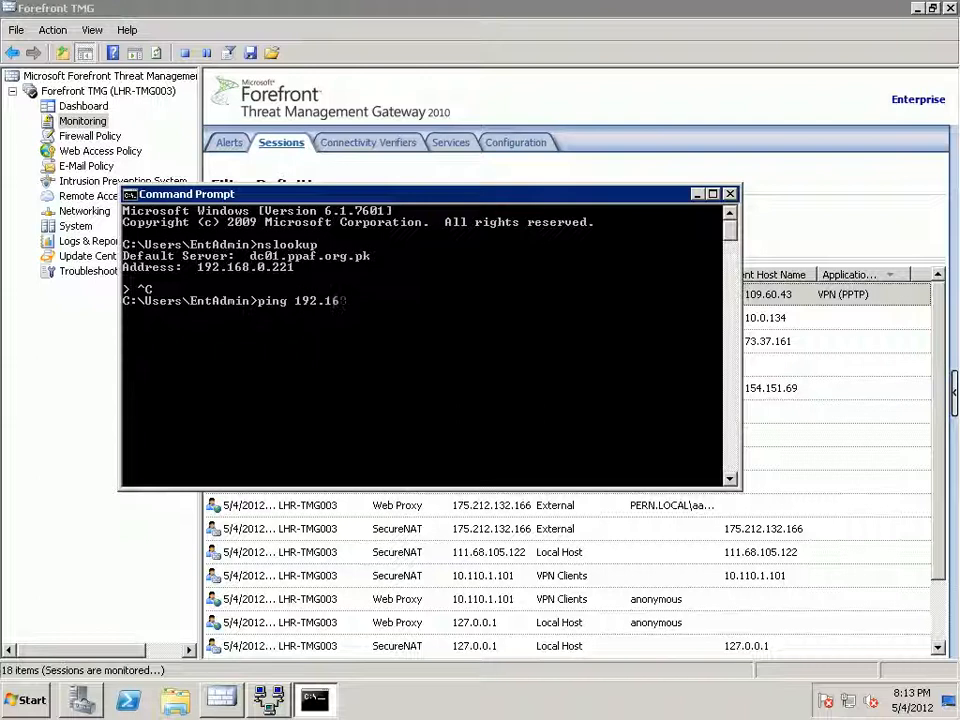
{"action": "type", "text": ".222"}
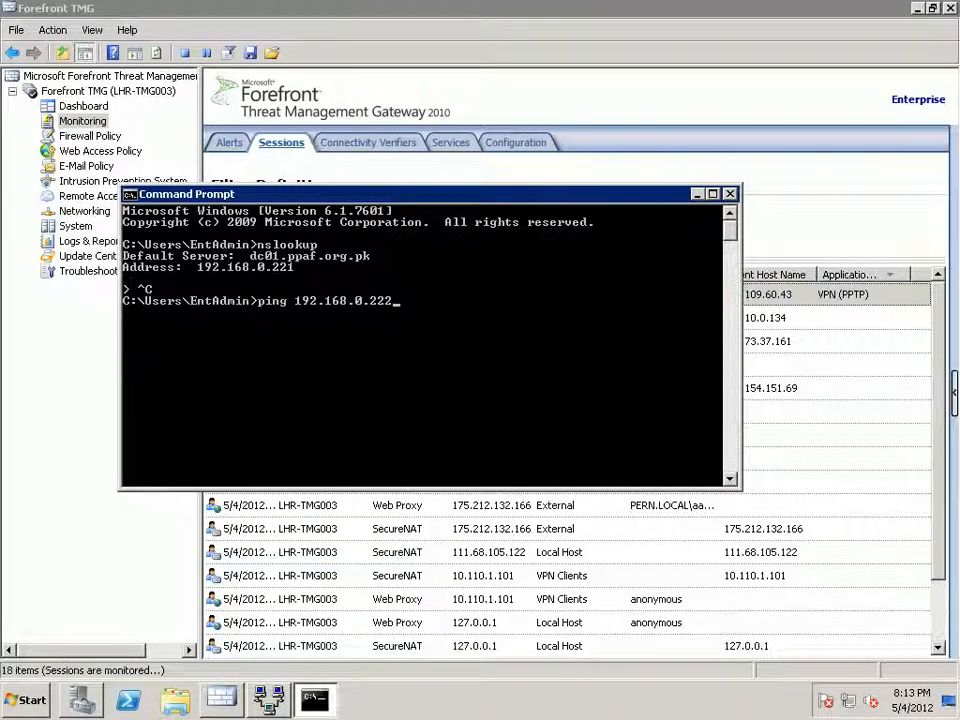
{"action": "key", "text": "Return"}
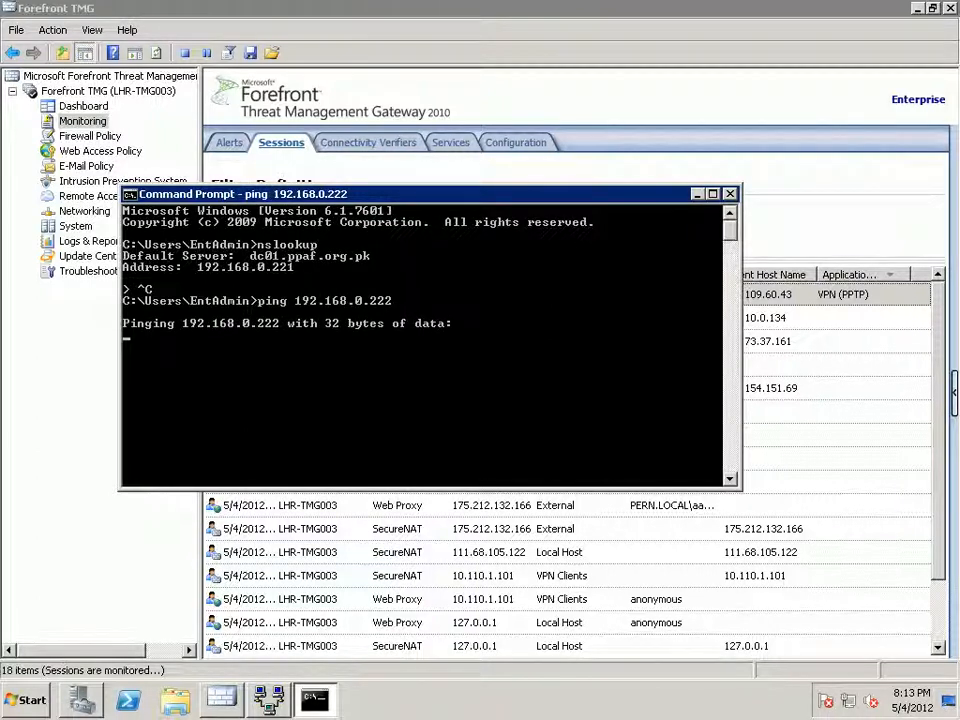
{"action": "key", "text": "ctrl+c"}
Look up PPAF-DC02 and DC02 in nslookup, both non-existent, then close the Command Prompt.
{"action": "type", "text": "nslookup"}
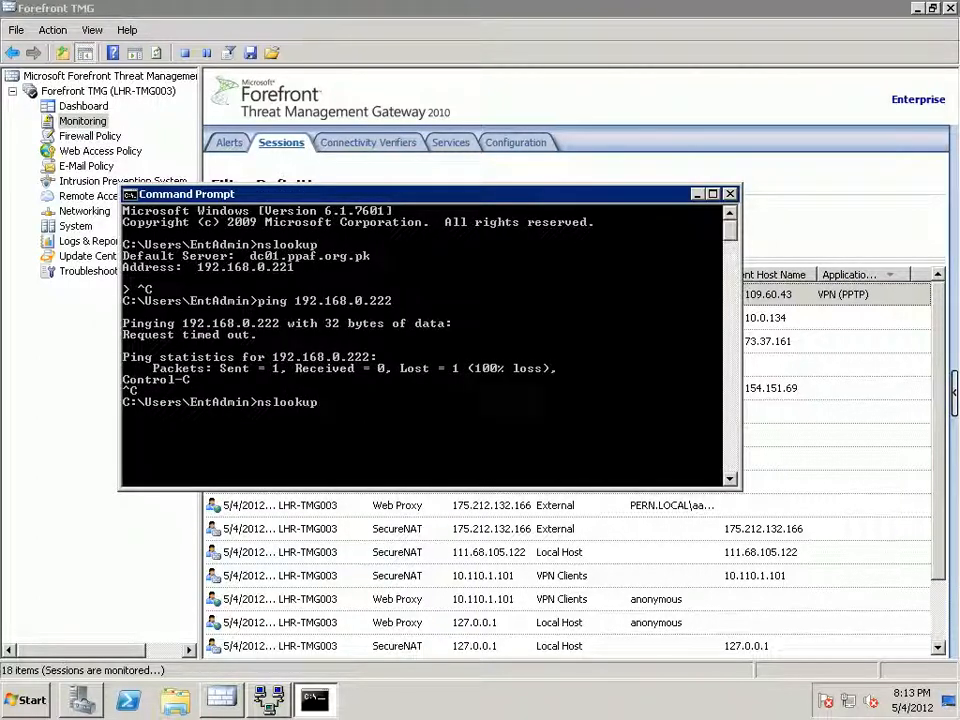
{"action": "key", "text": "Return"}
{"action": "type", "text": "PPAF-DC02"}
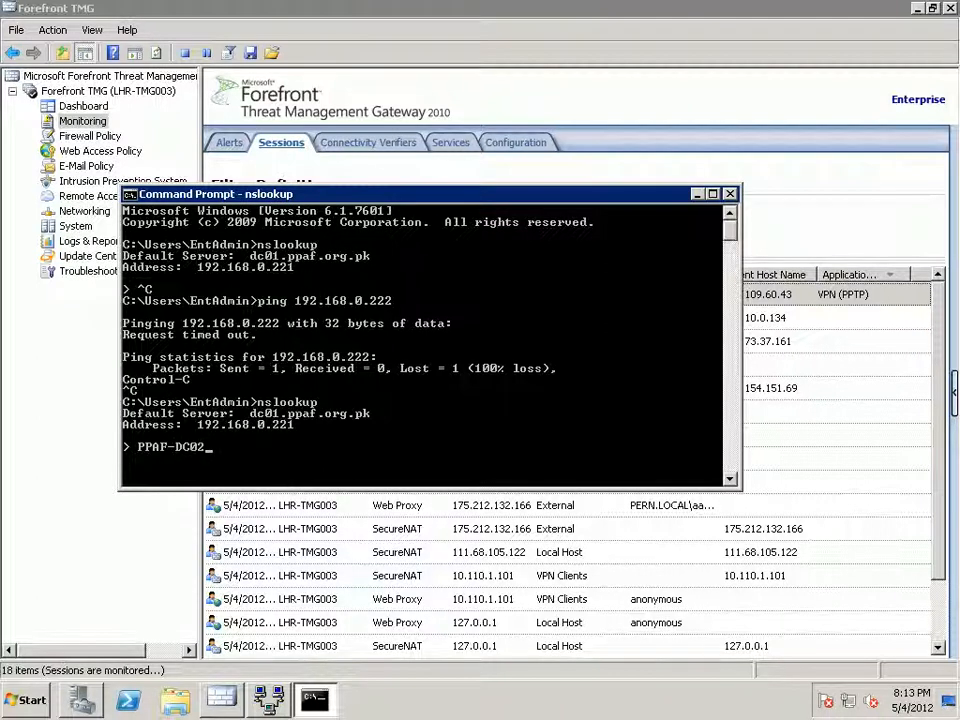
{"action": "key", "text": "Return"}
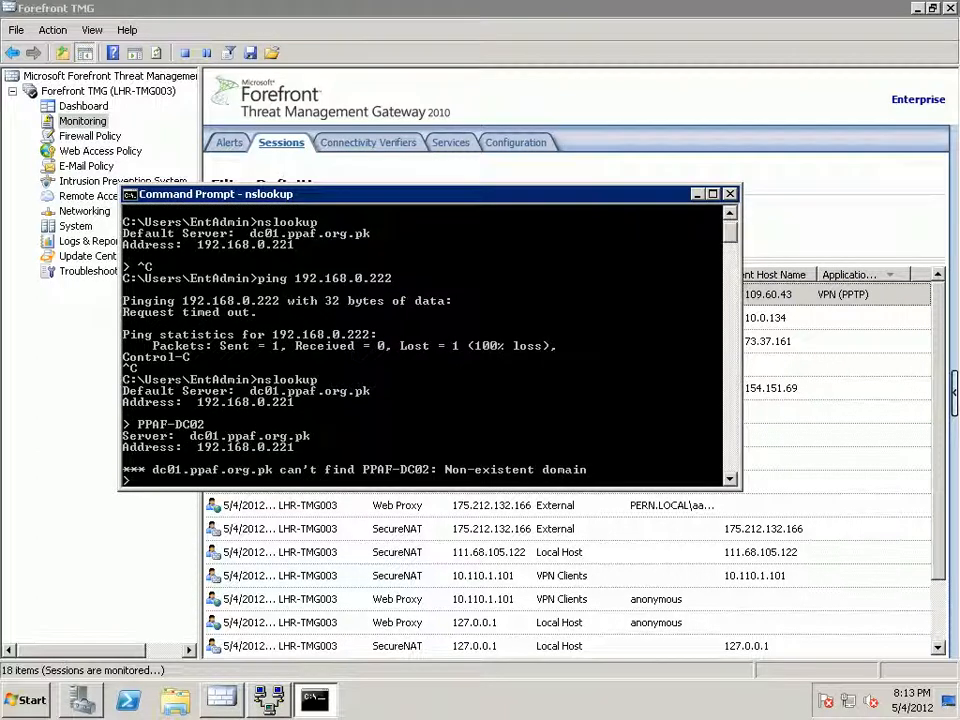
{"action": "type", "text": "DC02"}
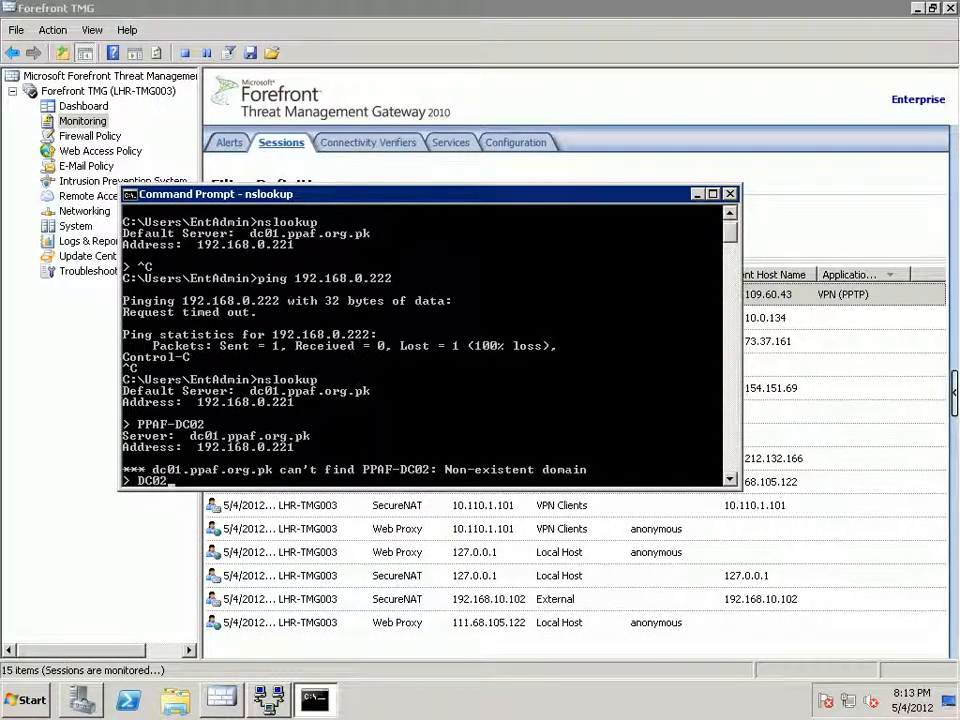
{"action": "key", "text": "Return"}
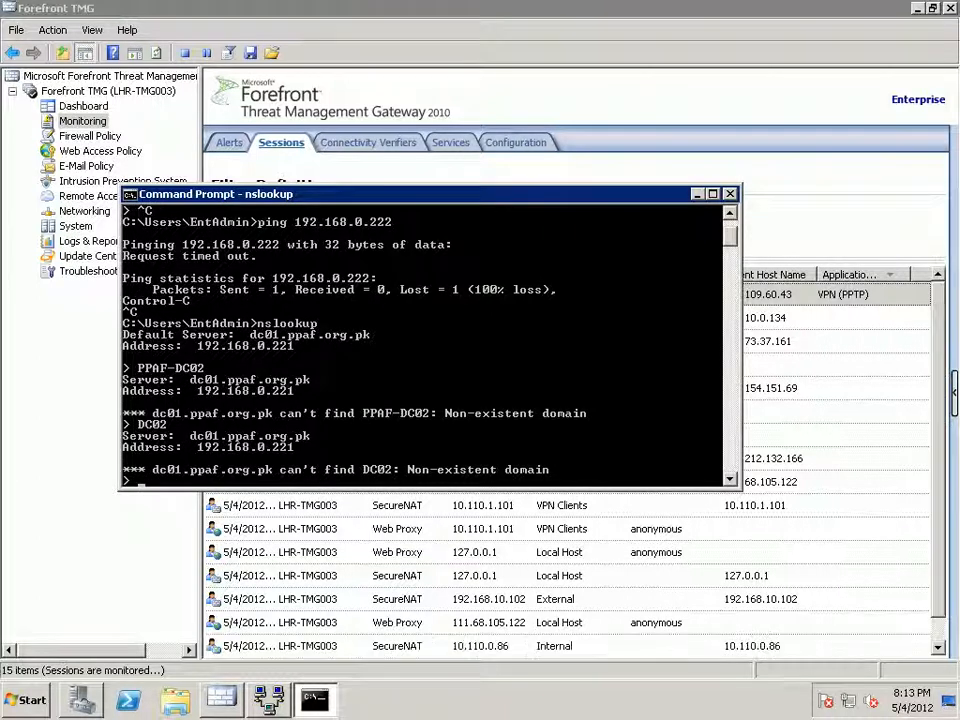
{"action": "key", "text": "alt+F4"}
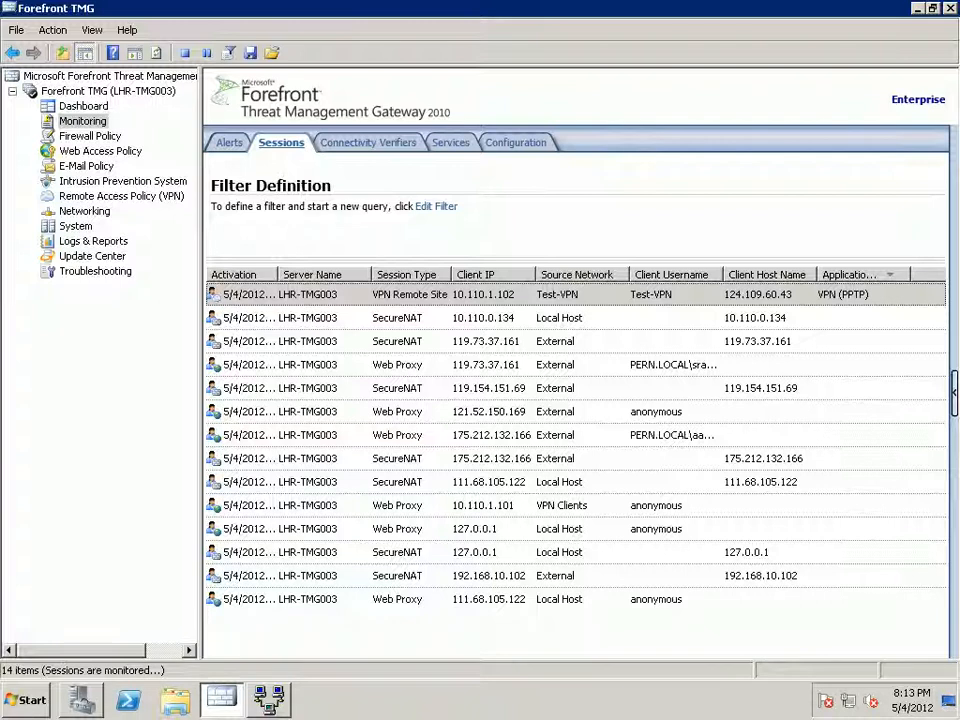
Open firewall rule 58 Ping-RDP and add the Test-VPN network to its sources.
{"action": "left_click", "coordinate": [90, 136]}
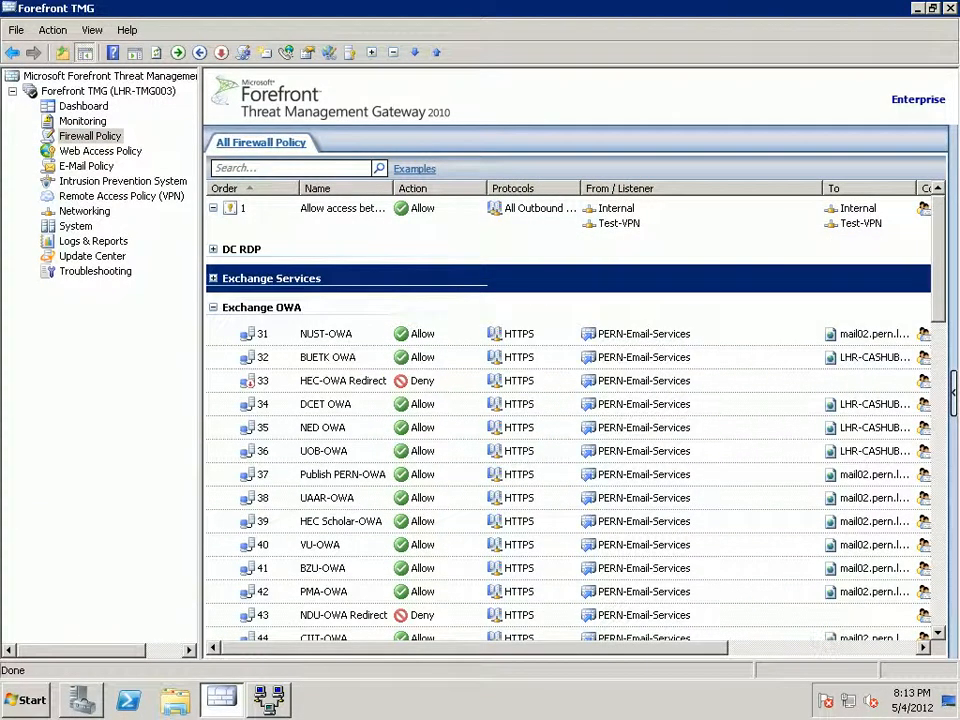
{"action": "left_click", "coordinate": [213, 308]}
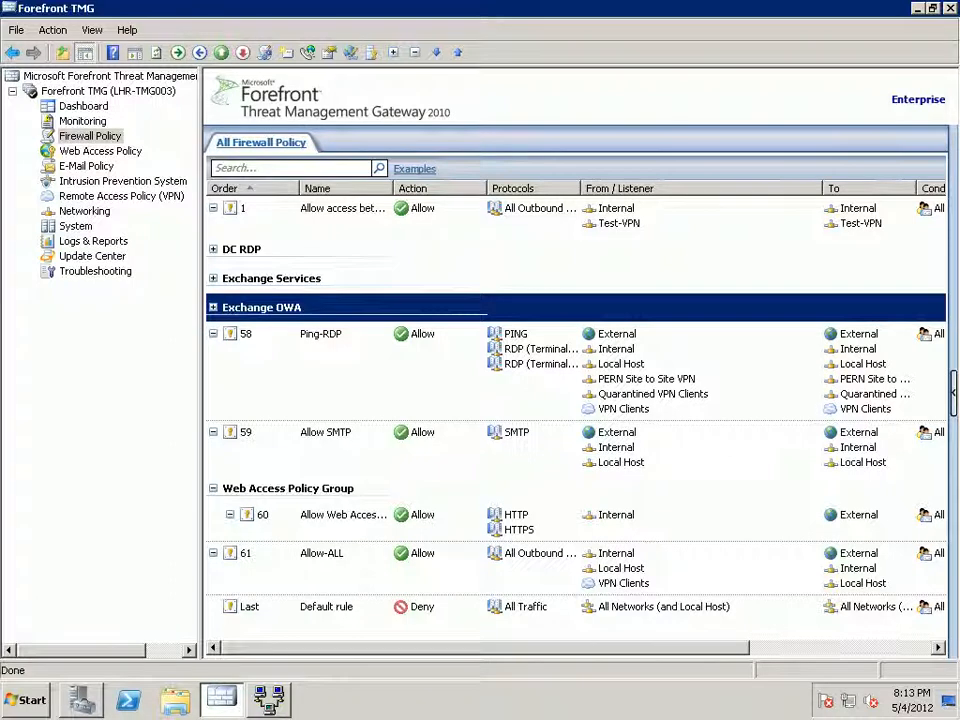
{"action": "left_click", "coordinate": [321, 336]}
{"action": "double_click", "coordinate": [321, 336]}
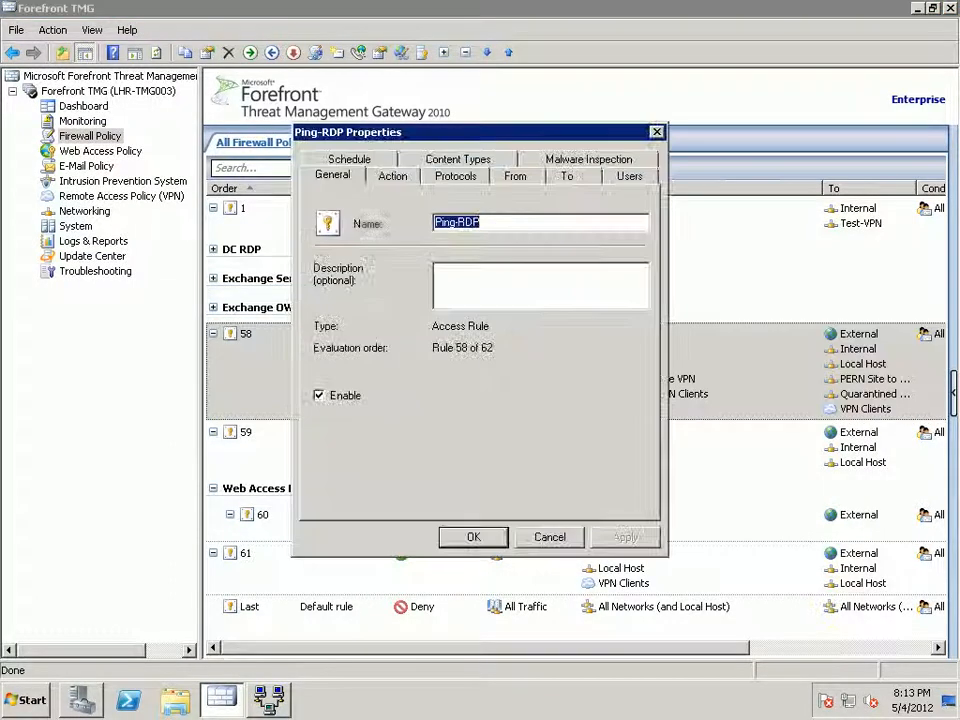
{"action": "left_click", "coordinate": [515, 176]}
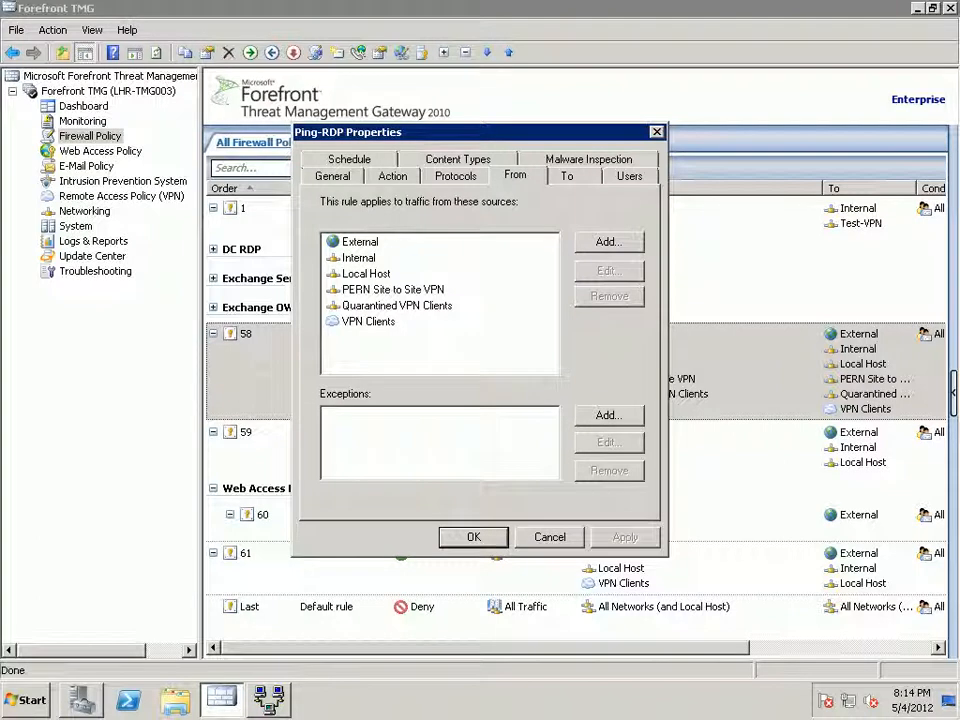
{"action": "left_click", "coordinate": [608, 241]}
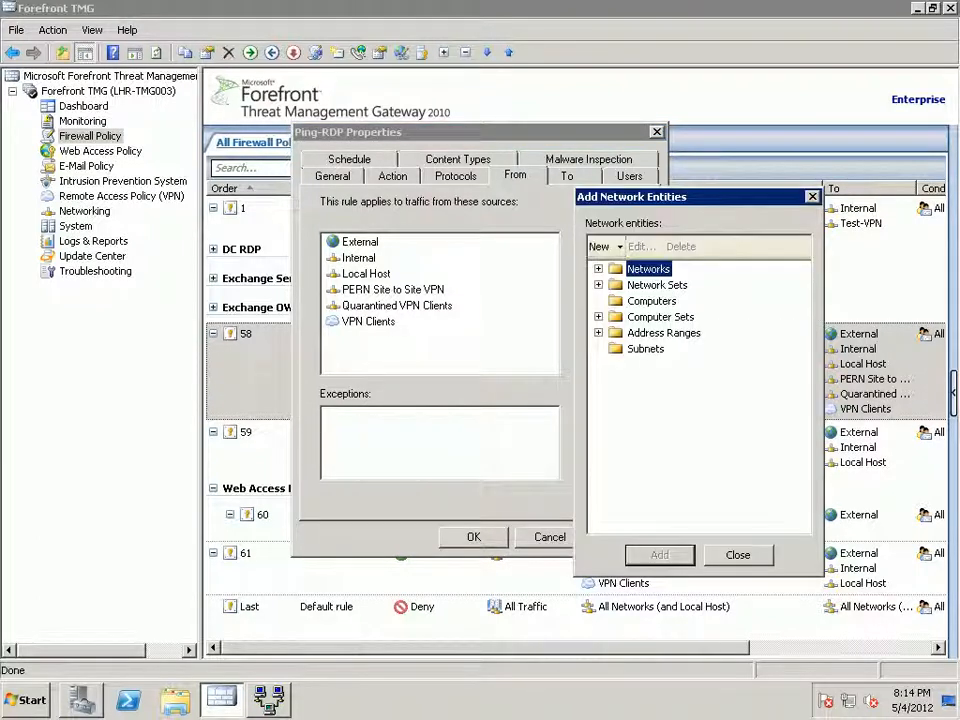
{"action": "left_click", "coordinate": [599, 269]}
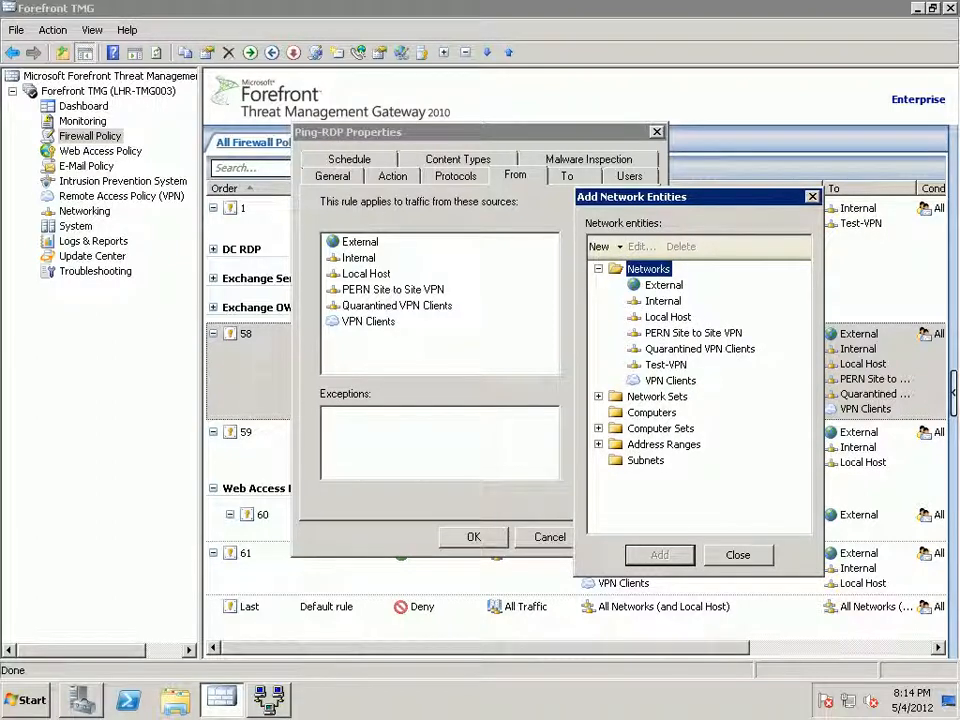
{"action": "left_click", "coordinate": [666, 365]}
{"action": "left_click", "coordinate": [660, 555]}
{"action": "left_click", "coordinate": [738, 555]}
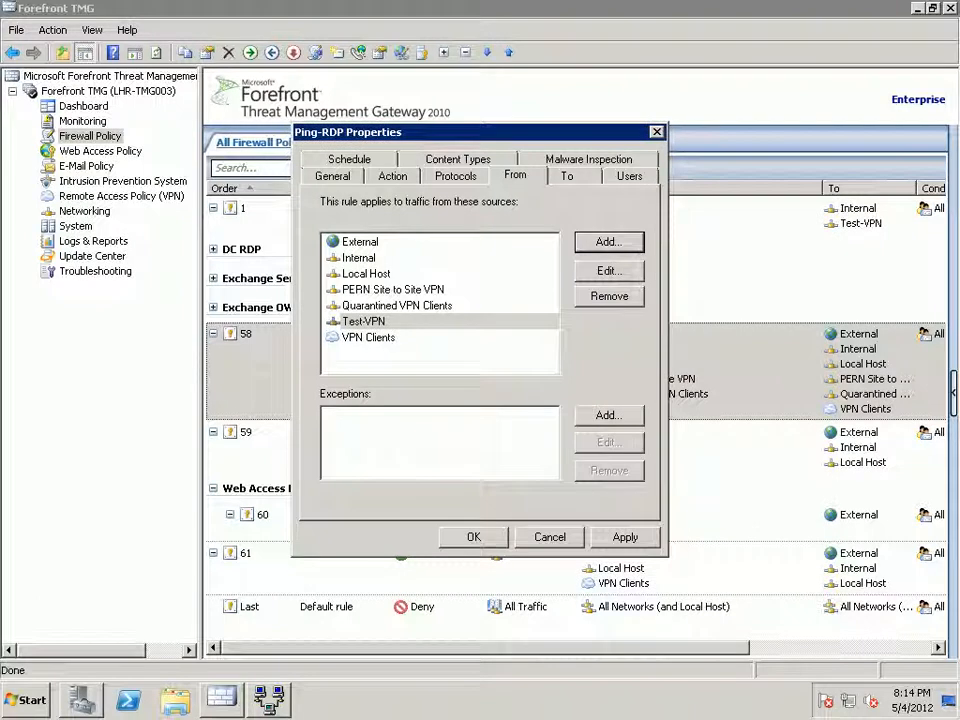
Add Test-VPN to the Ping-RDP rule's destinations, save the rule and apply the configuration.
{"action": "key", "text": "ctrl+Tab"}
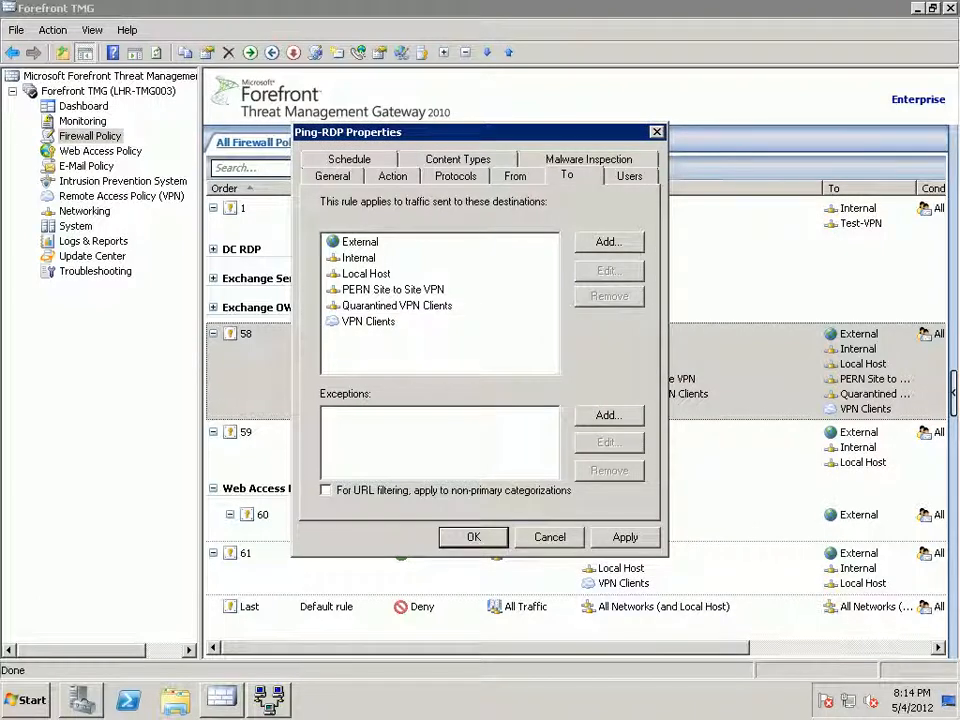
{"action": "key", "text": "Right"}
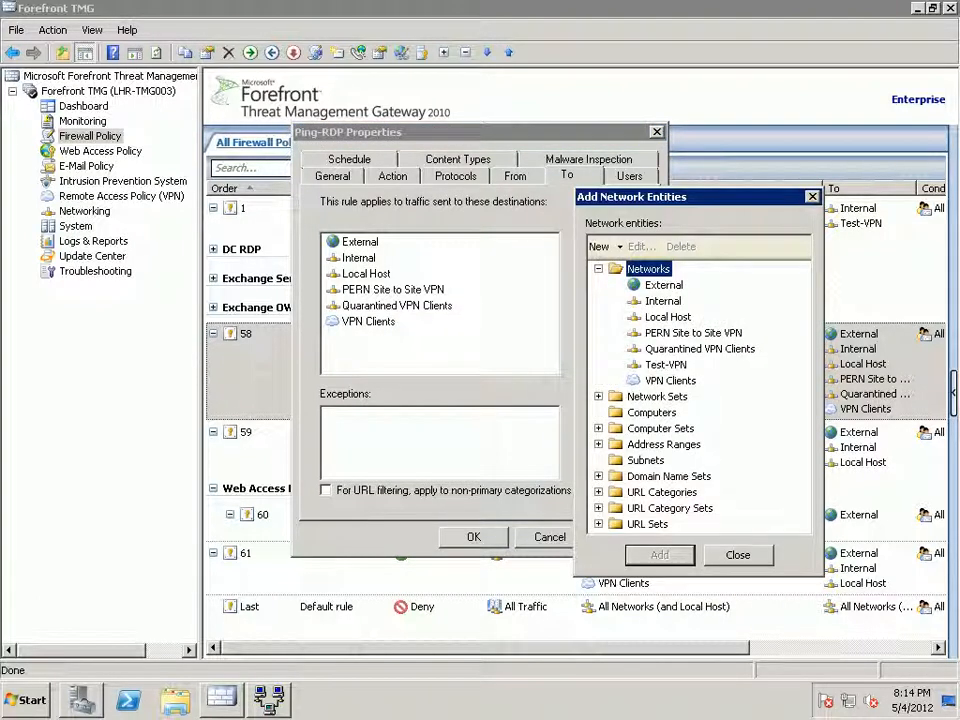
{"action": "left_click", "coordinate": [665, 364]}
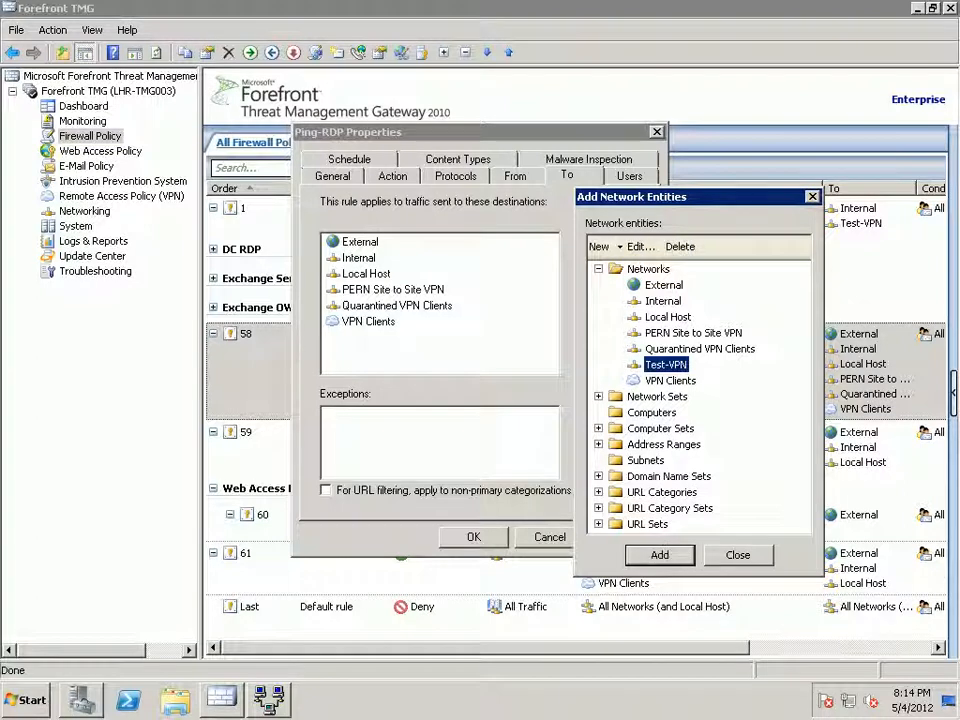
{"action": "key", "text": "Return"}
{"action": "key", "text": "Escape"}
{"action": "key", "text": "alt+a"}
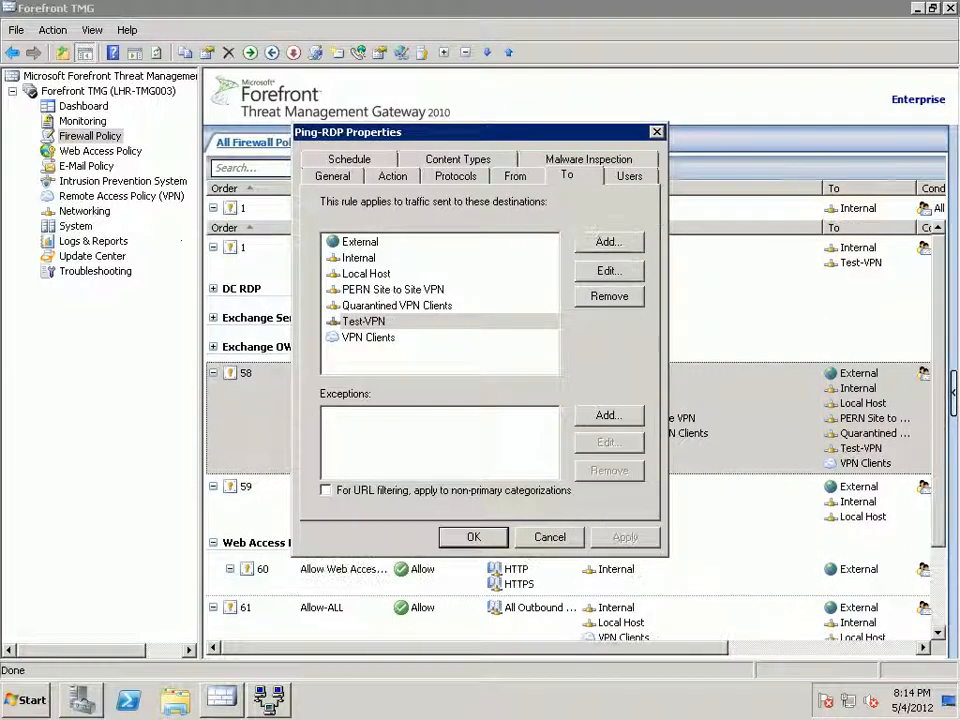
{"action": "key", "text": "Return"}
{"action": "left_click", "coordinate": [272, 144]}
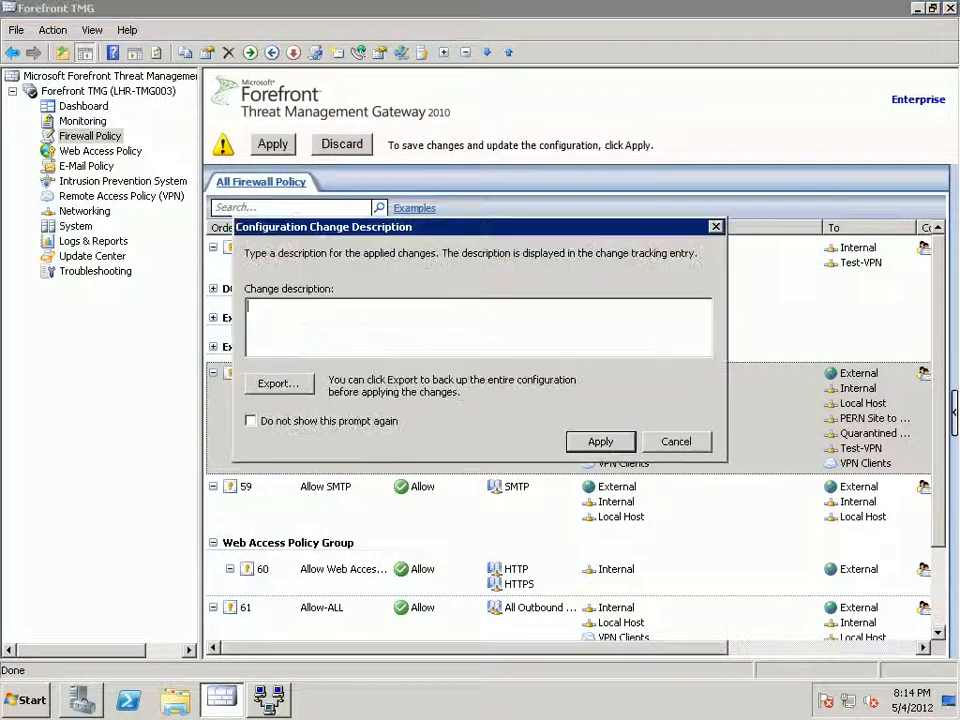
{"action": "key", "text": "Return"}
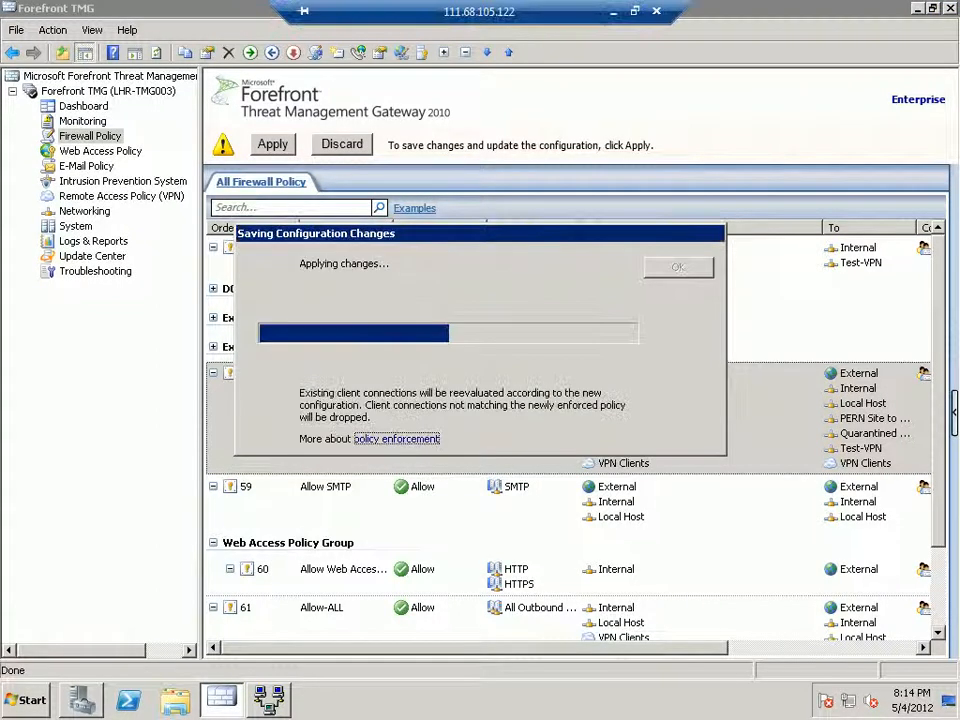
Switch to the other TMG server's remote desktop session at 124.109.60.43.
{"action": "left_click", "coordinate": [613, 11]}
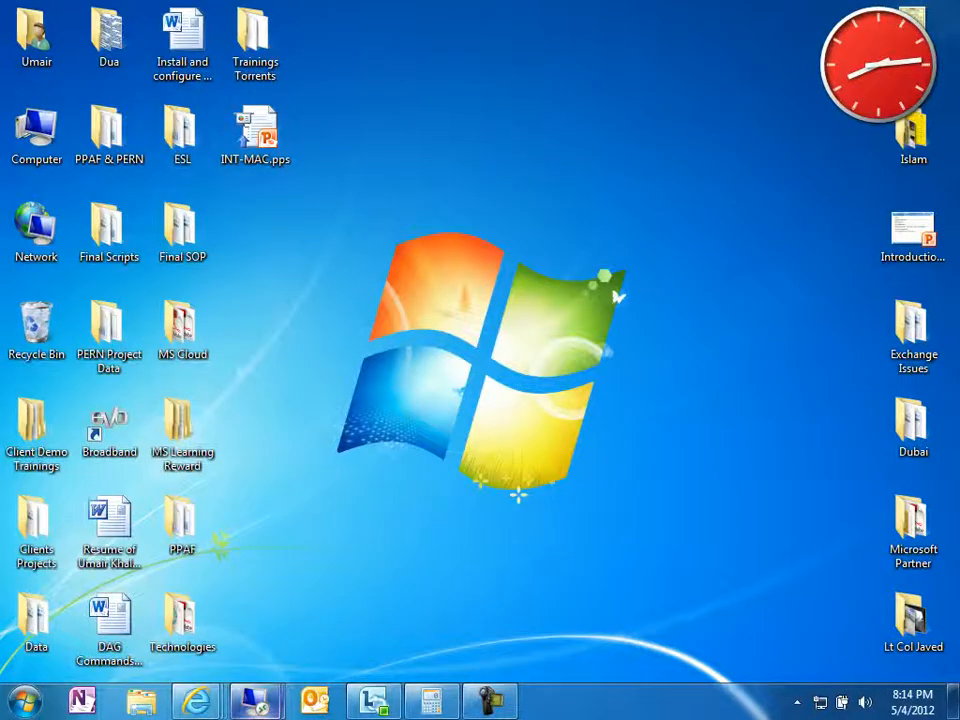
{"action": "left_click", "coordinate": [256, 701]}
{"action": "left_click", "coordinate": [155, 585]}
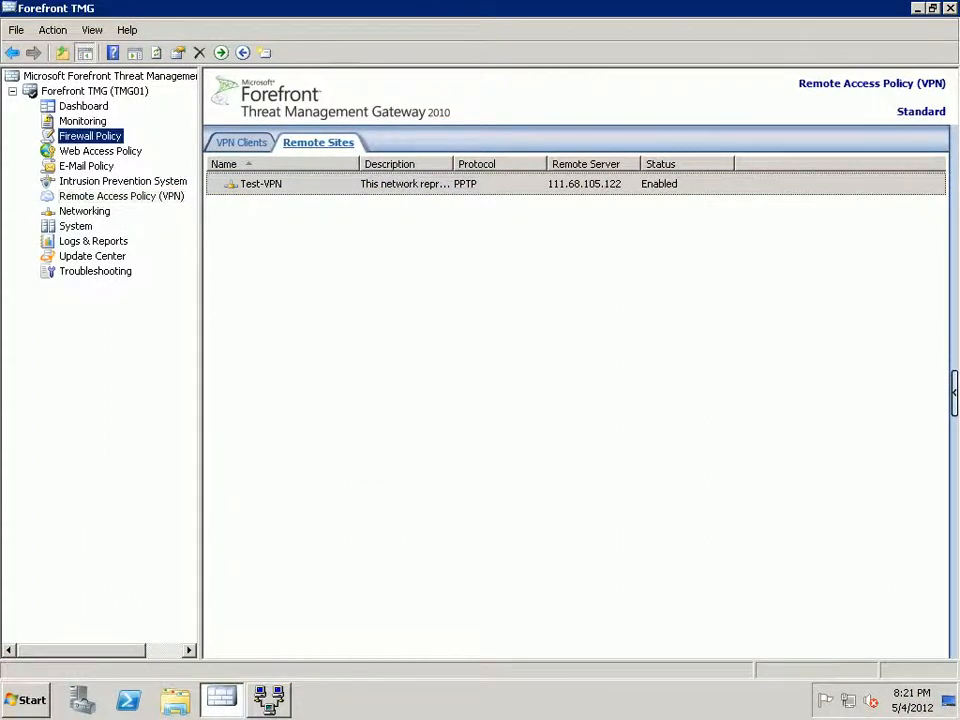
Open firewall rule 10 Allow PING- RDP and add the Test-VPN network to its sources.
{"action": "left_click", "coordinate": [90, 136]}
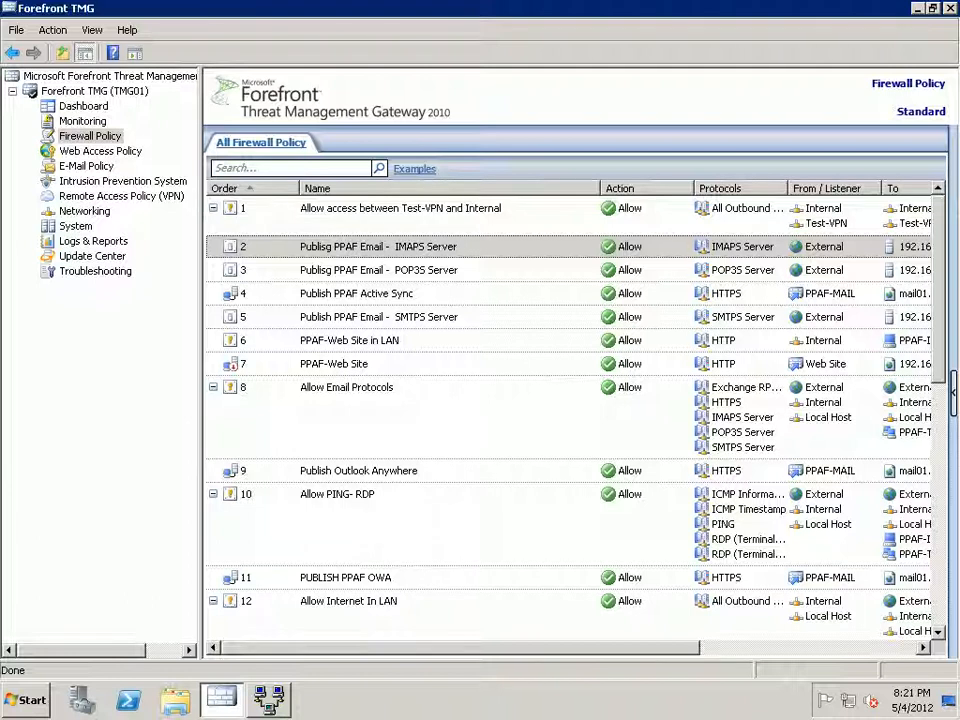
{"action": "double_click", "coordinate": [338, 494]}
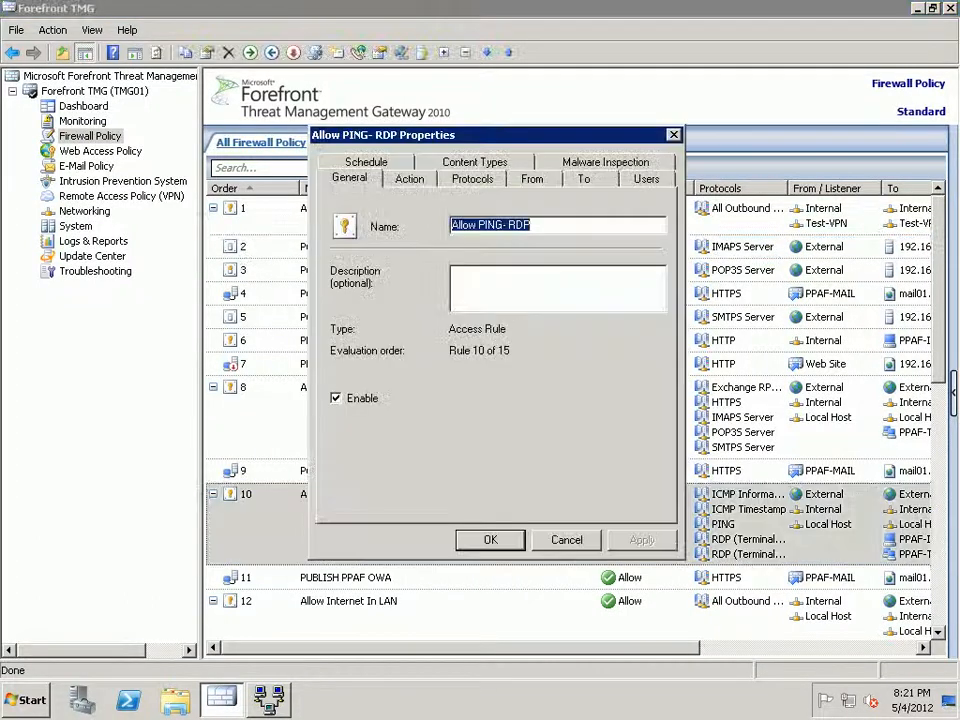
{"action": "left_click", "coordinate": [532, 178]}
{"action": "left_click", "coordinate": [621, 247]}
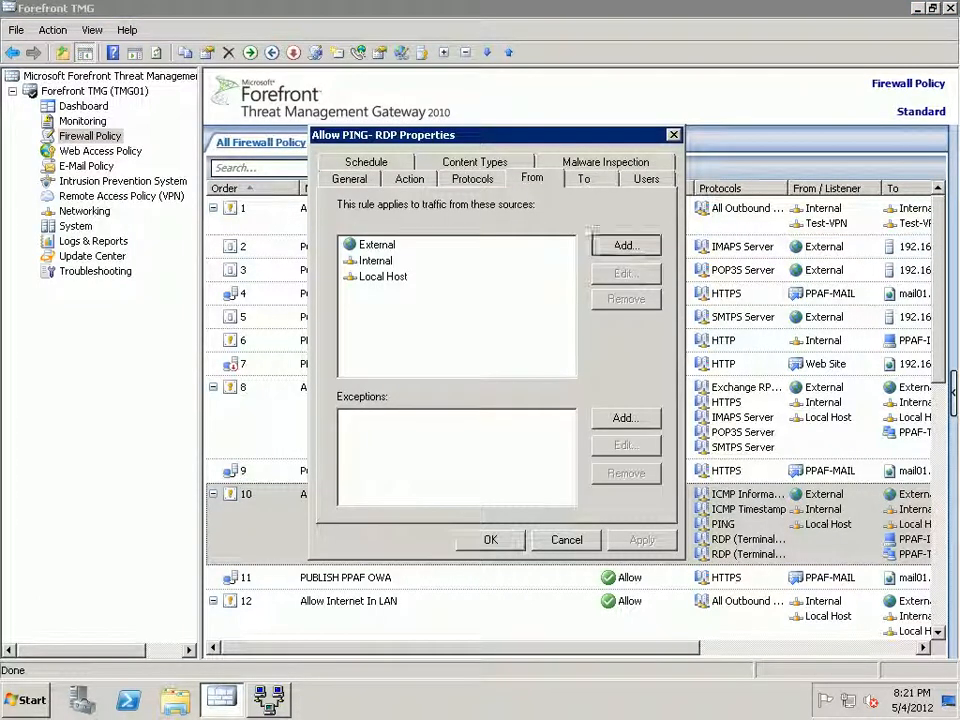
{"action": "left_click", "coordinate": [615, 272]}
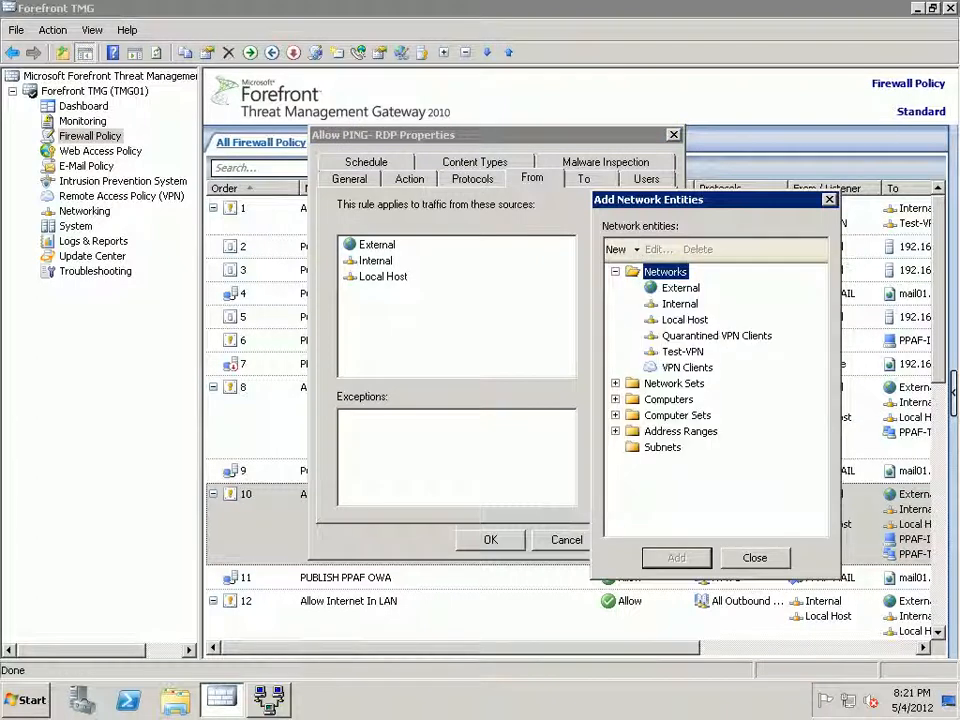
{"action": "double_click", "coordinate": [683, 352]}
{"action": "left_click", "coordinate": [755, 558]}
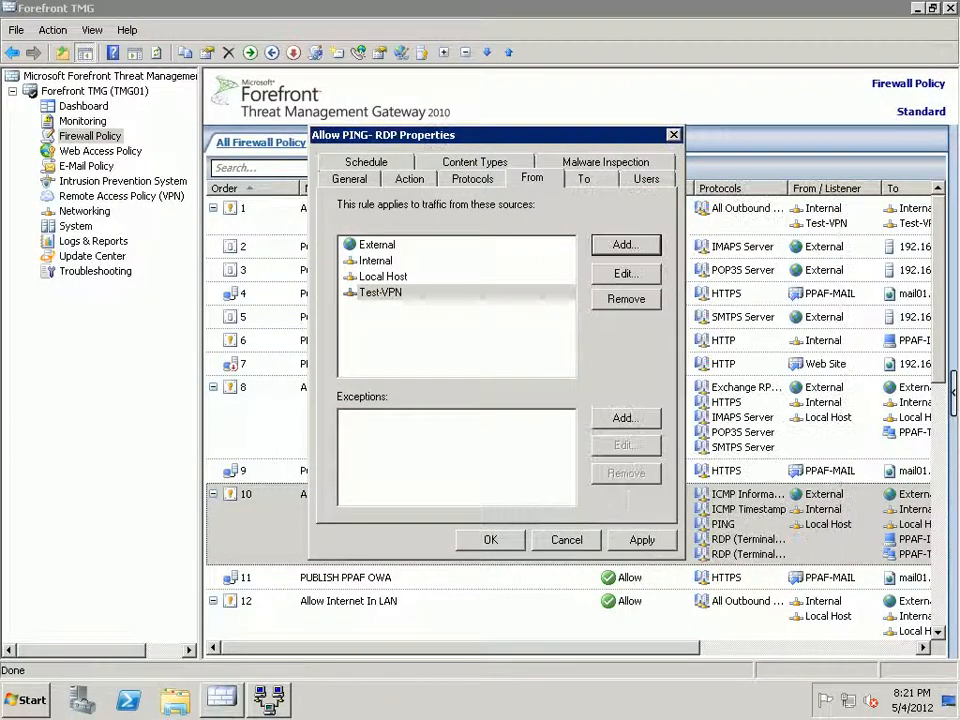
Add Test-VPN to the rule's destinations, save the rule and start applying the changes.
{"action": "left_click", "coordinate": [584, 178]}
{"action": "left_click", "coordinate": [625, 245]}
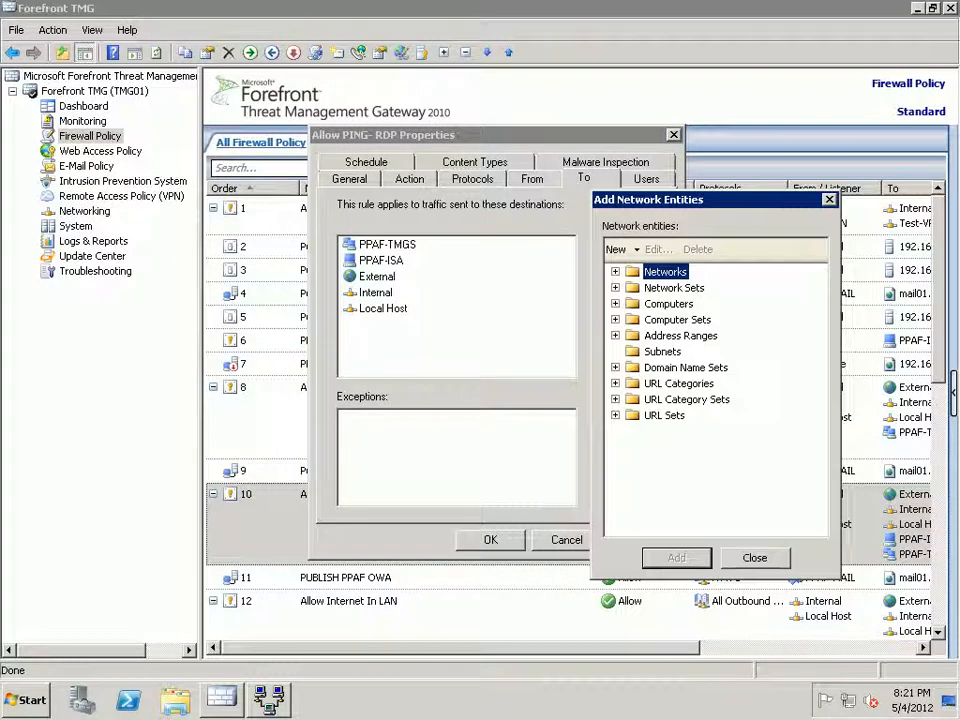
{"action": "key", "text": "Right"}
{"action": "double_click", "coordinate": [683, 352]}
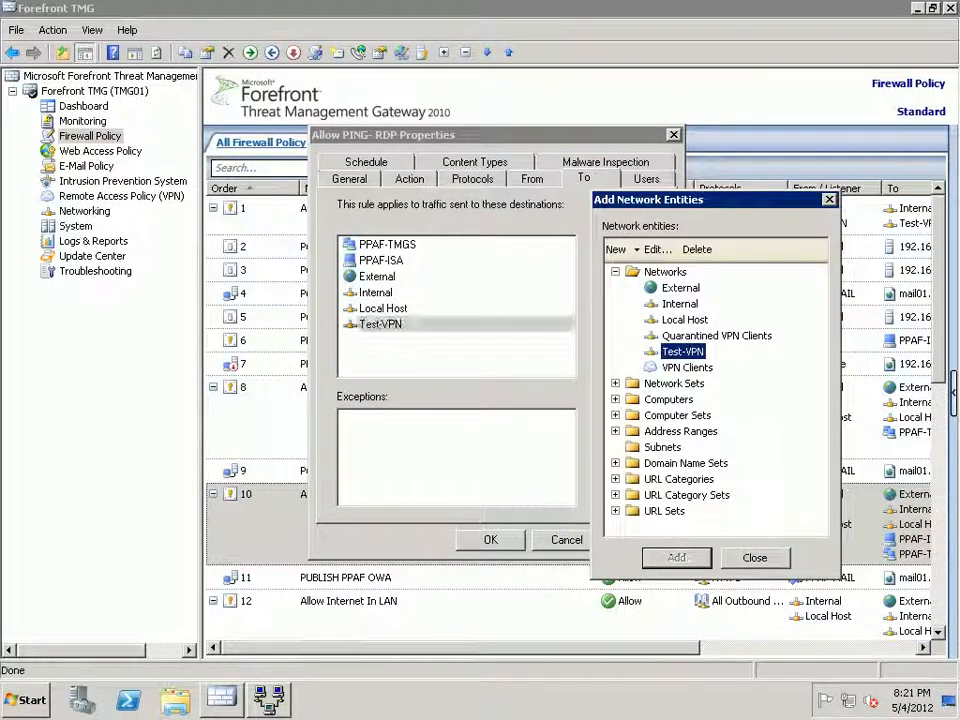
{"action": "left_click", "coordinate": [755, 558]}
{"action": "left_click", "coordinate": [642, 540]}
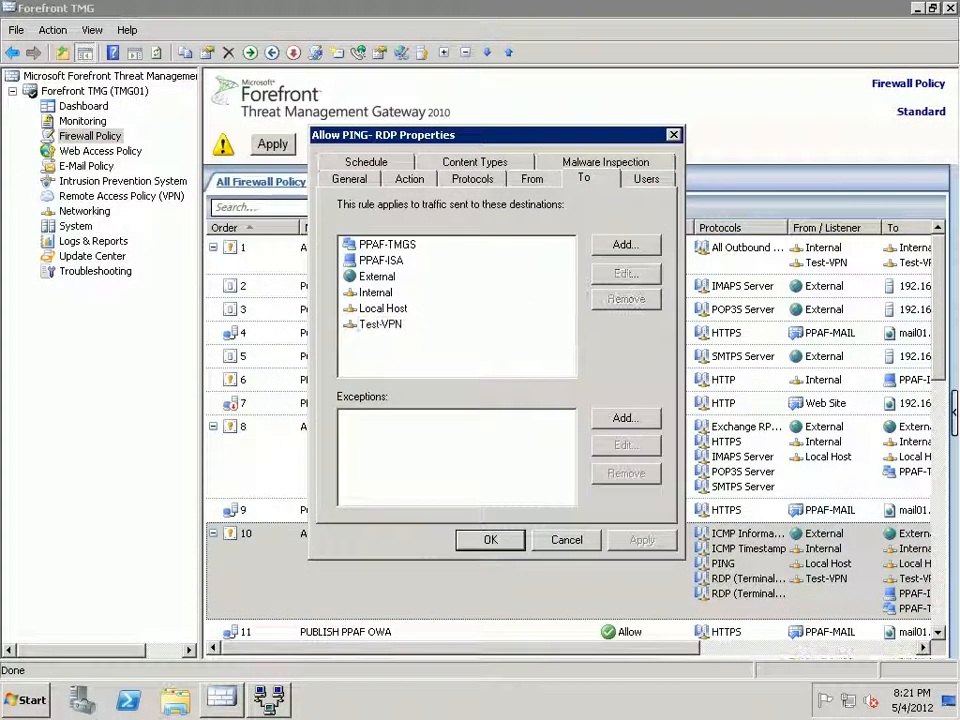
{"action": "left_click", "coordinate": [490, 540]}
{"action": "left_click", "coordinate": [272, 144]}
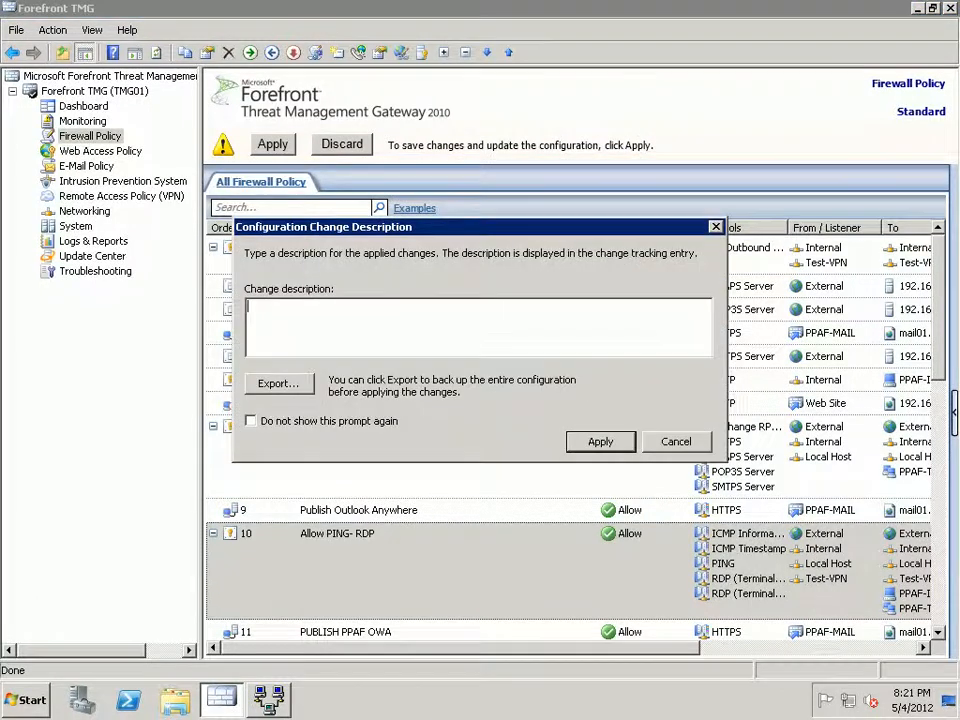
Confirm saving the configuration changes and check the VPN remote sites list.
{"action": "left_click", "coordinate": [600, 441]}
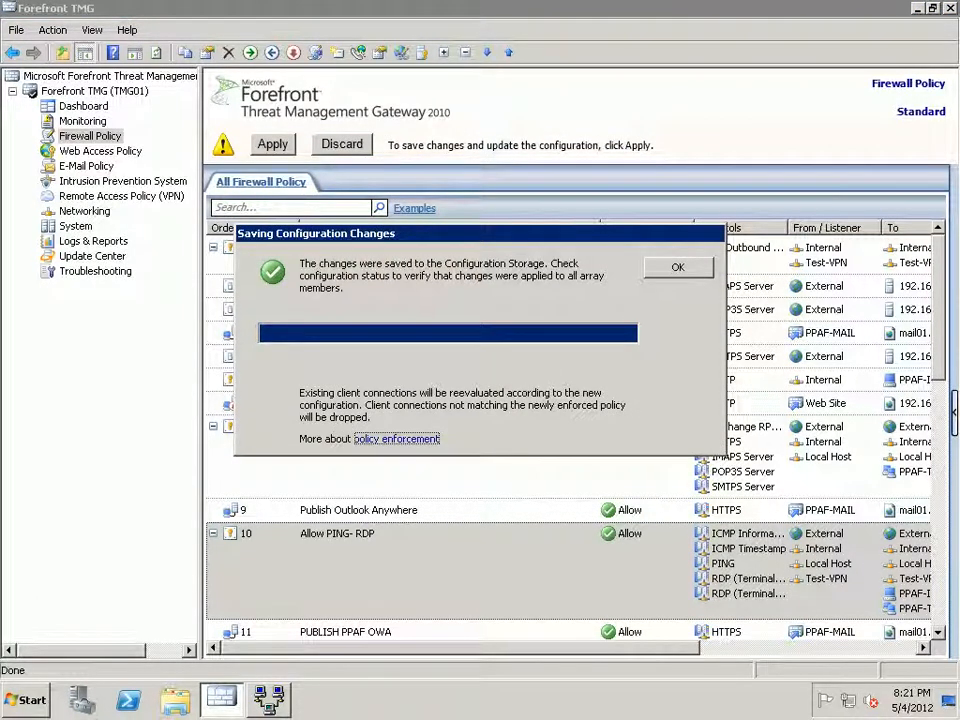
{"action": "left_click", "coordinate": [678, 267]}
{"action": "left_click", "coordinate": [121, 196]}
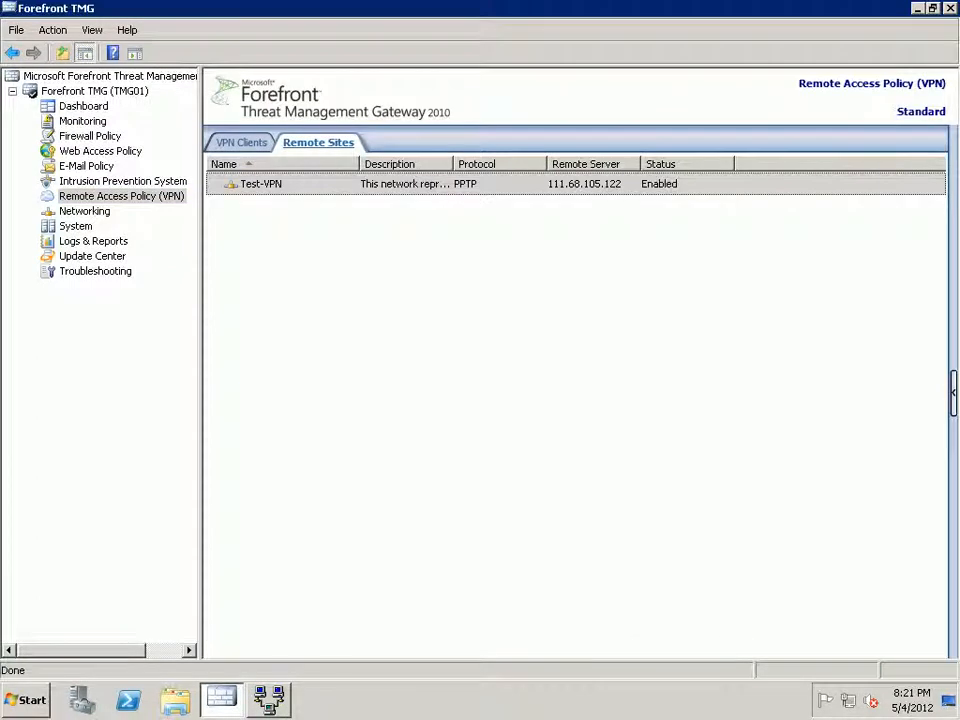
Sort monitored sessions by Application to bring the VPN session to the top, then switch to Routing and Remote Access.
{"action": "left_click", "coordinate": [82, 121]}
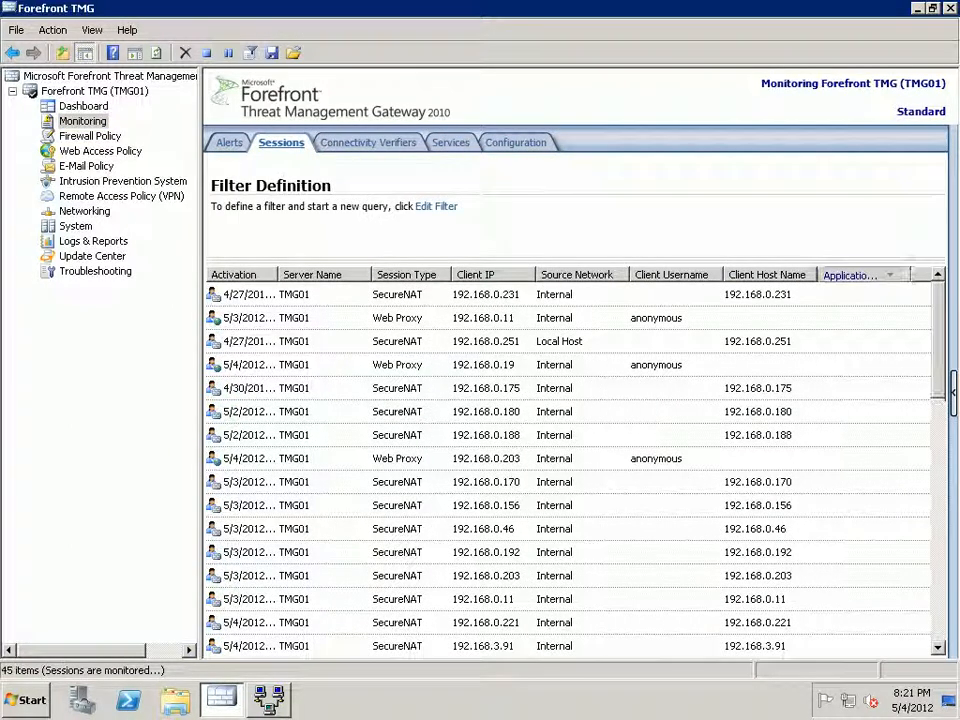
{"action": "left_click_drag", "start_coordinate": [938, 341], "coordinate": [938, 548]}
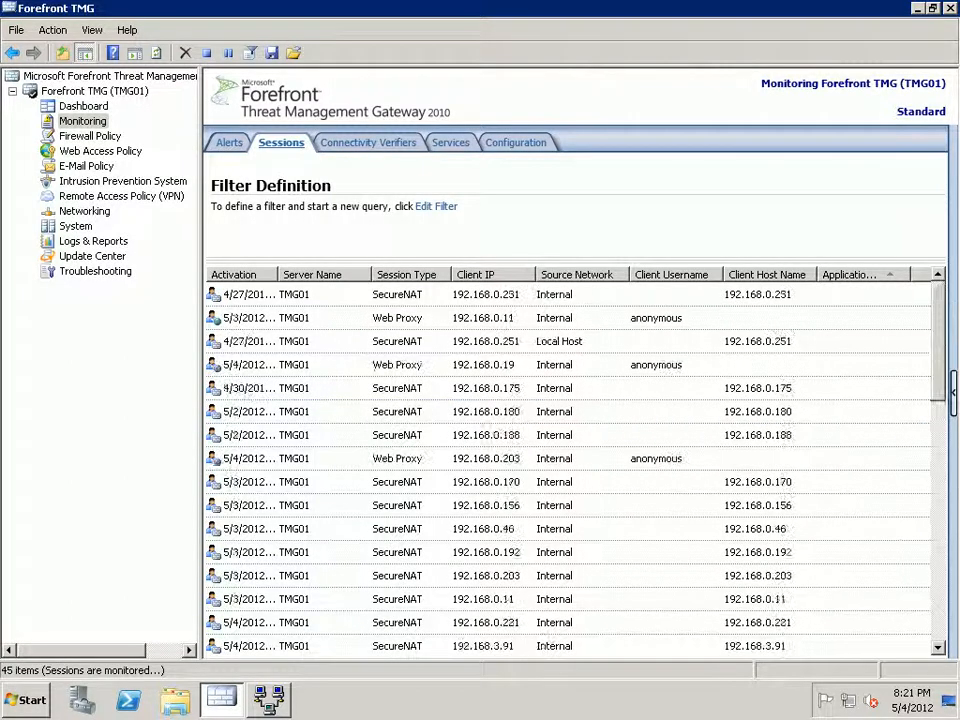
{"action": "left_click", "coordinate": [852, 275]}
{"action": "left_click", "coordinate": [850, 295]}
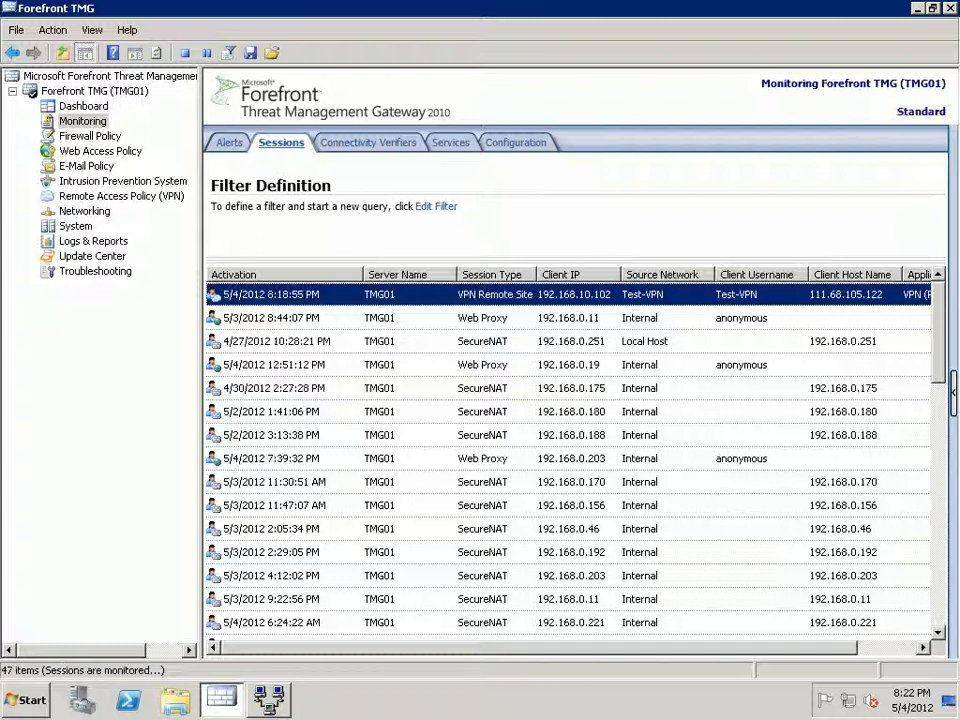
{"action": "left_click", "coordinate": [269, 700]}
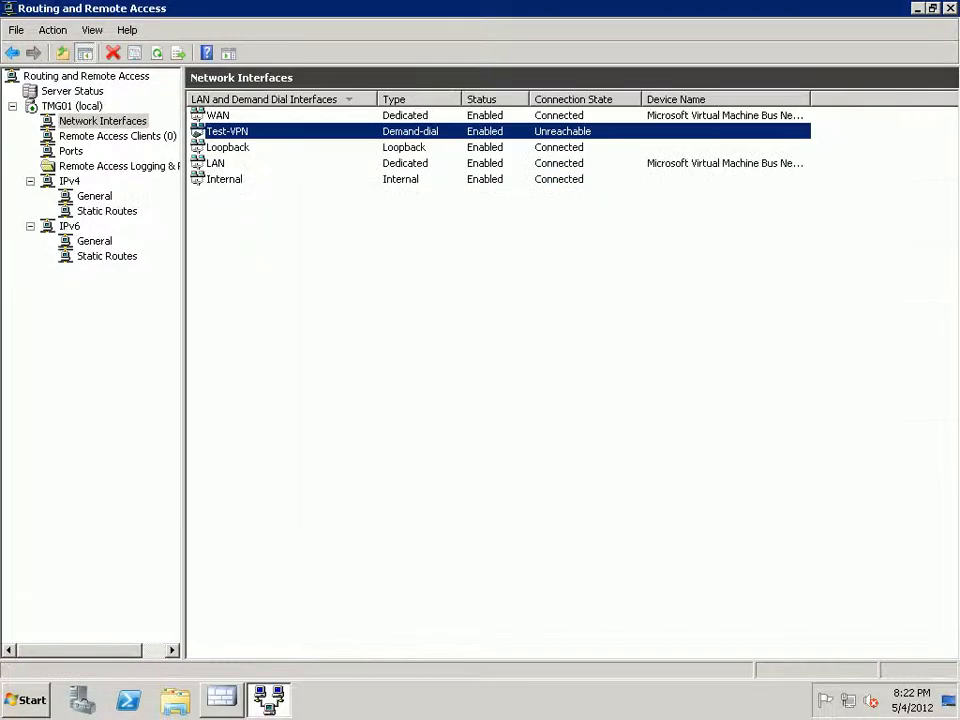
Check that the Test-VPN demand-dial interface under Network Interfaces now reads Connected.
{"action": "left_click", "coordinate": [450, 230]}
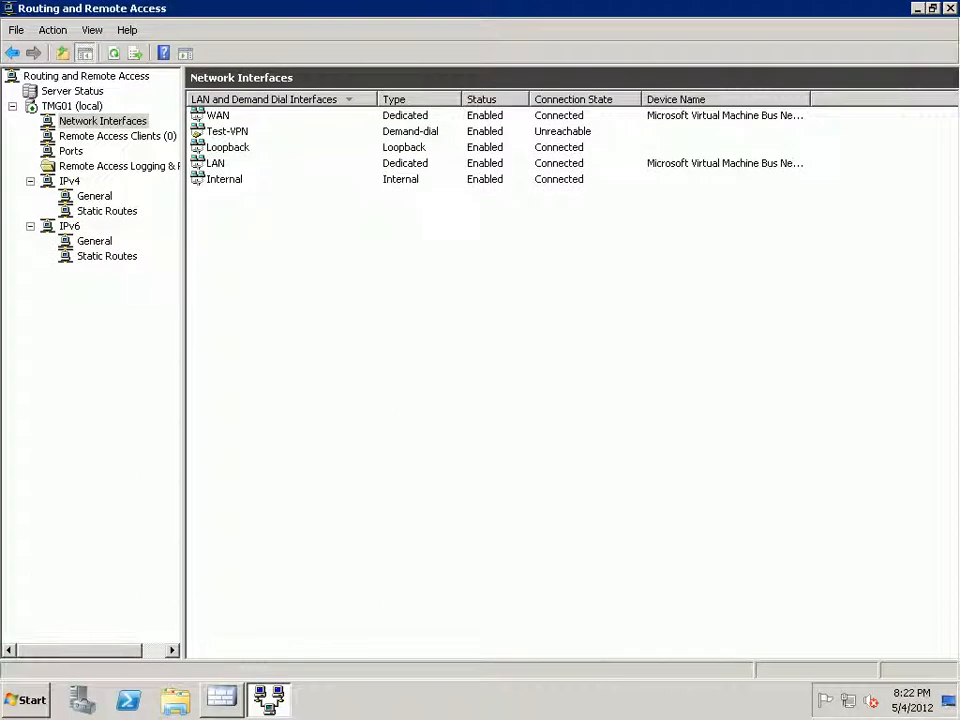
{"action": "left_click", "coordinate": [102, 121]}
{"action": "left_click", "coordinate": [228, 131]}
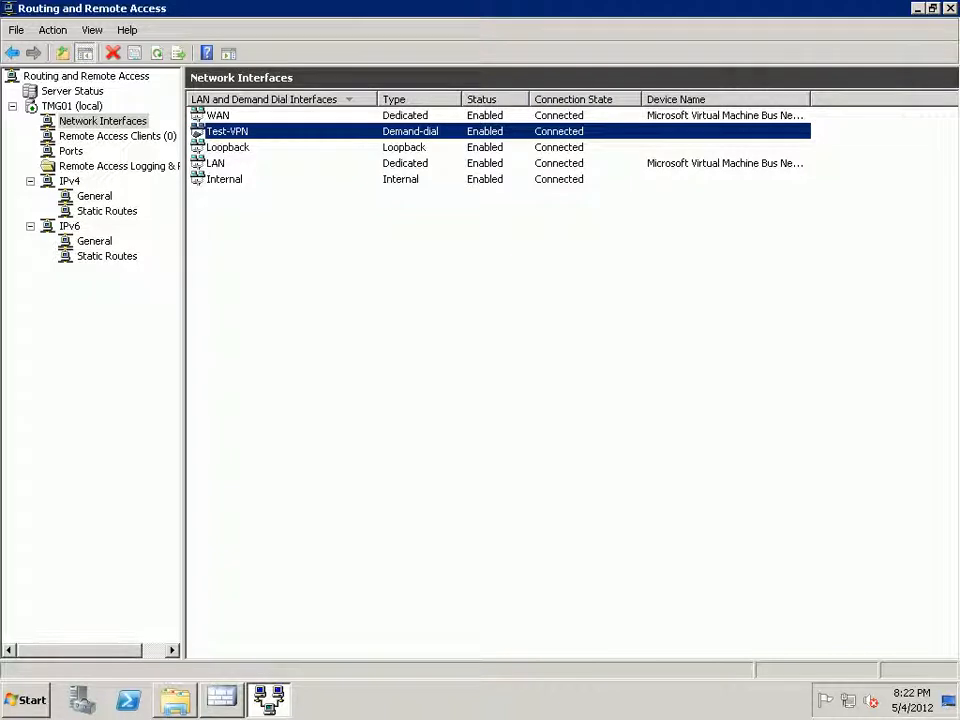
{"action": "key", "text": "super"}
Launch Command Prompt and ping 10.110.0.71, stopping it when no replies come back.
{"action": "key", "text": "Down"}
{"action": "key", "text": "Return"}
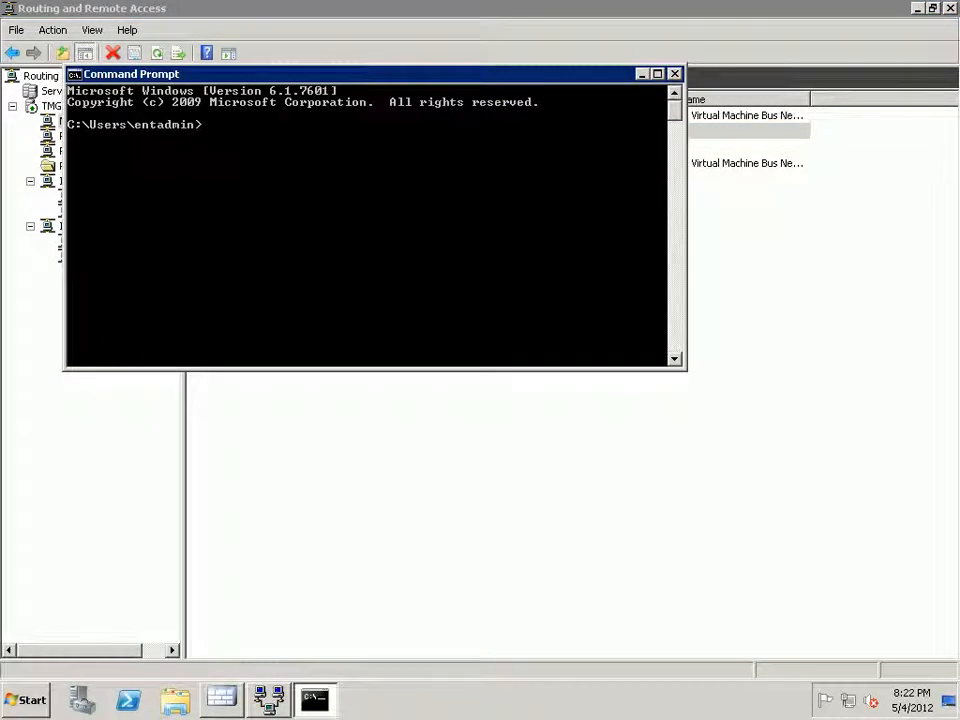
{"action": "type", "text": "ping 10.110.0"}
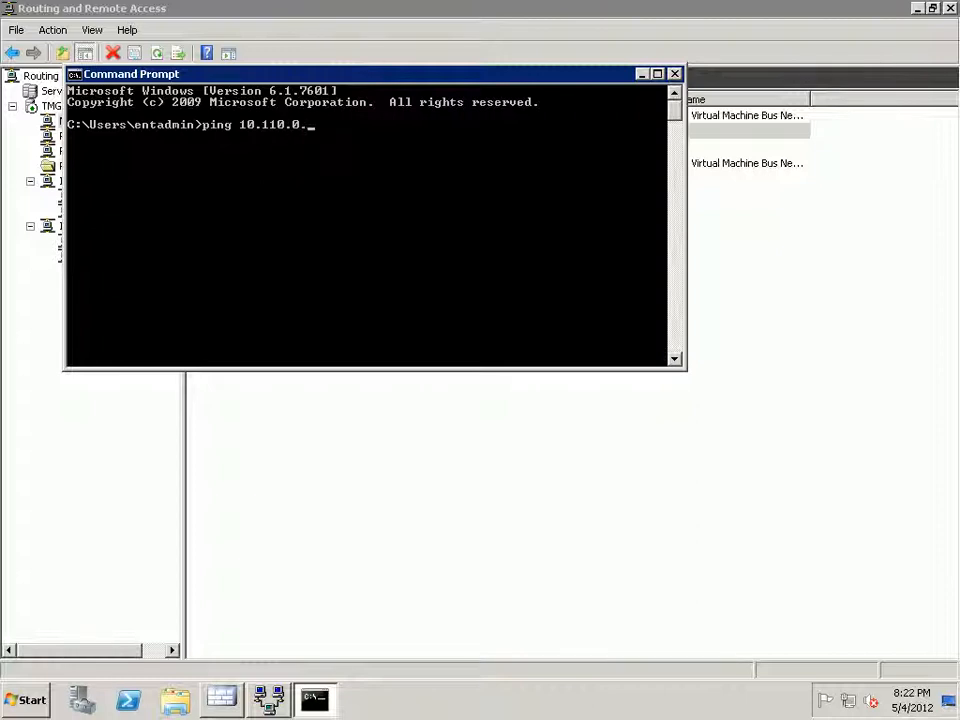
{"action": "type", "text": ".71"}
{"action": "key", "text": "Return"}
{"action": "key", "text": "ctrl+c"}
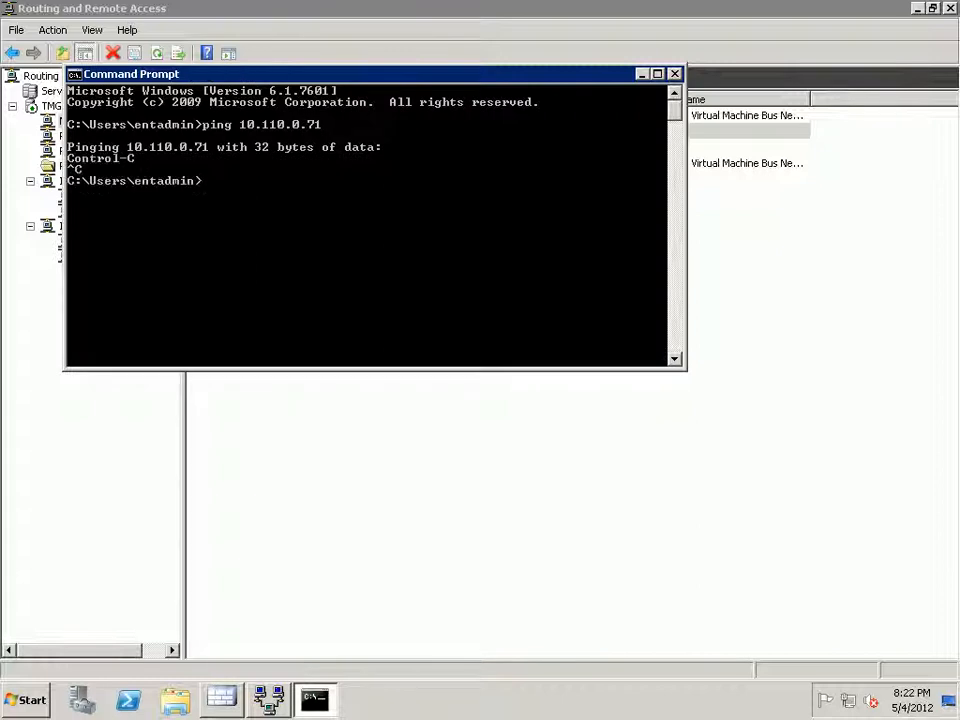
Ping 10.110.0.134, getting 4 replies with 0% loss, then close Routing and Remote Access.
{"action": "key", "text": "Up"}
{"action": "key", "text": "BackSpace"}
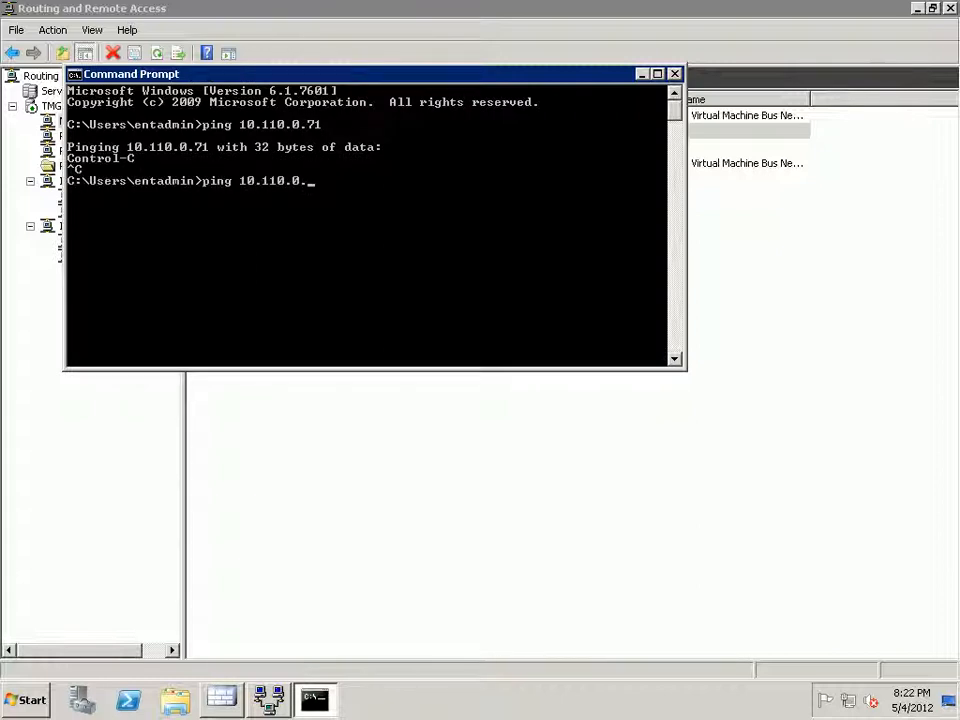
{"action": "left_click", "coordinate": [614, 10]}
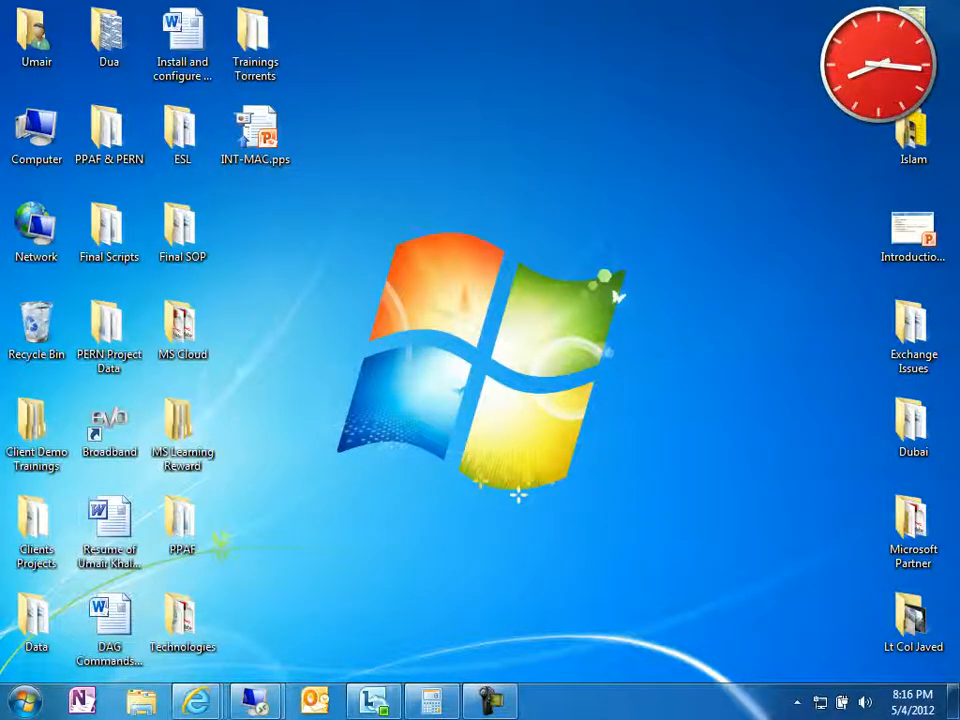
{"action": "mouse_move", "coordinate": [253, 699]}
{"action": "left_click", "coordinate": [160, 580]}
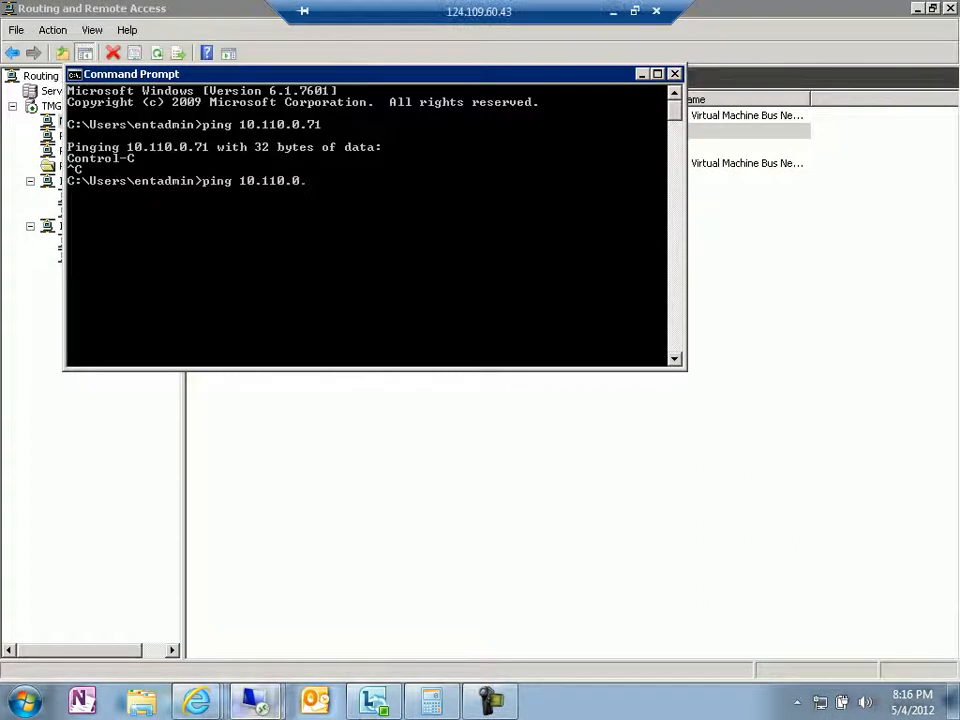
{"action": "type", "text": "134"}
{"action": "key", "text": "Return"}
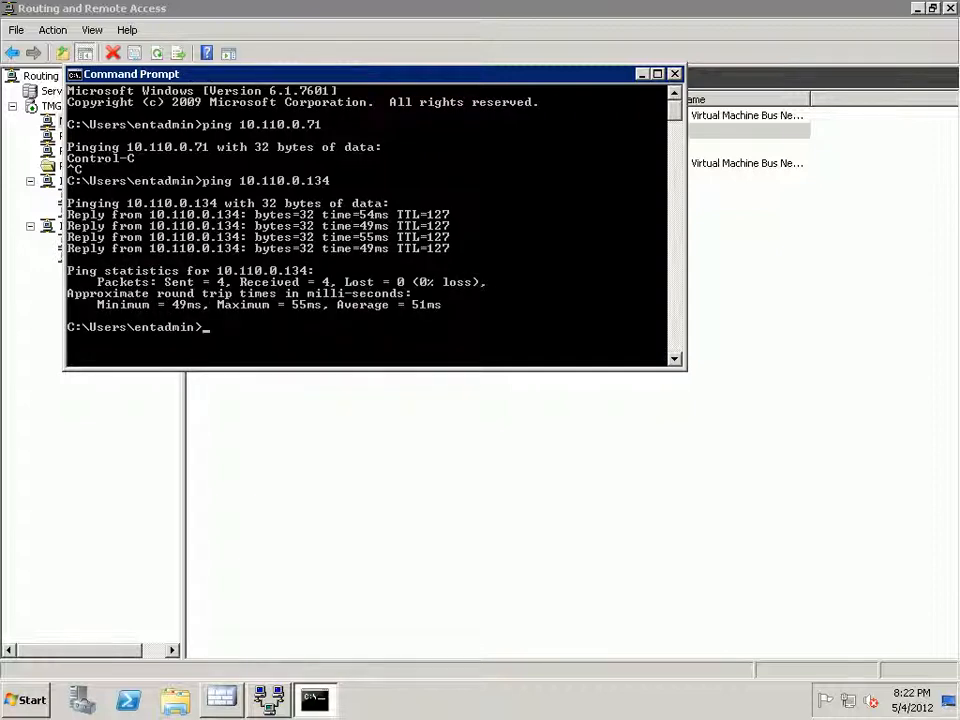
{"action": "left_click", "coordinate": [951, 8]}
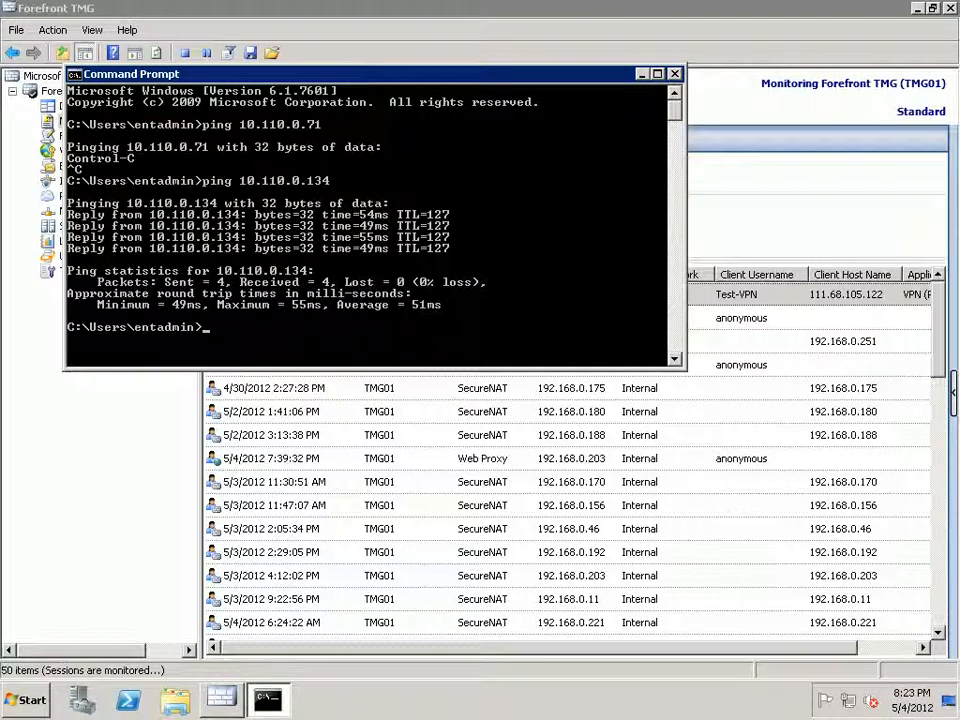
Check in the Sessions monitor that the Test-VPN session's Application is a PPTP VPN connection.
{"action": "left_click", "coordinate": [642, 74]}
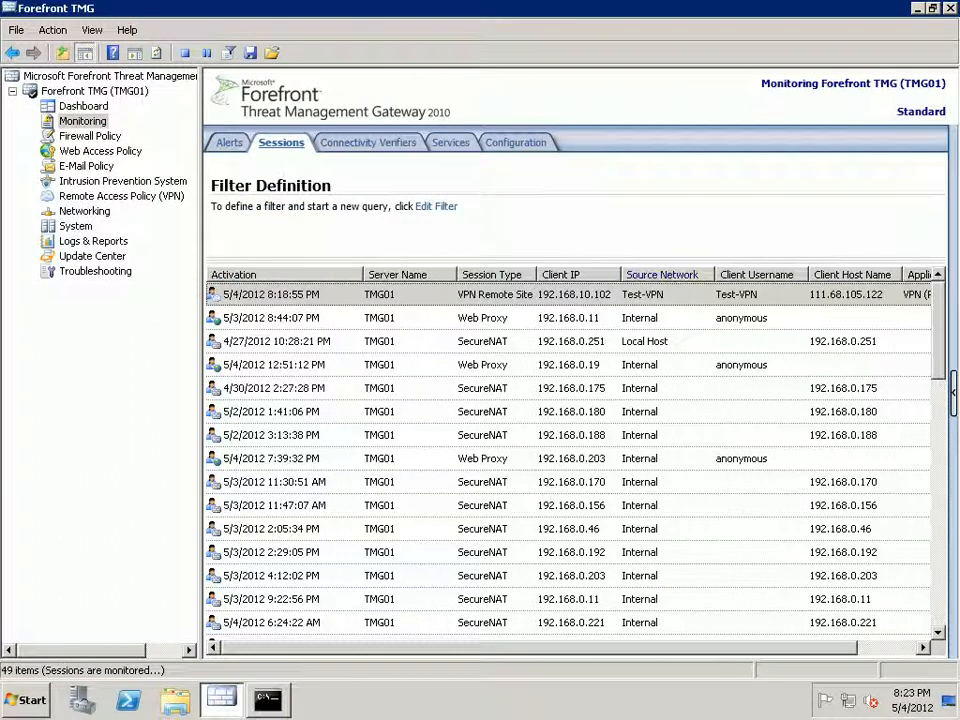
{"action": "left_click", "coordinate": [657, 295]}
{"action": "left_click_drag", "start_coordinate": [600, 648], "coordinate": [660, 648]}
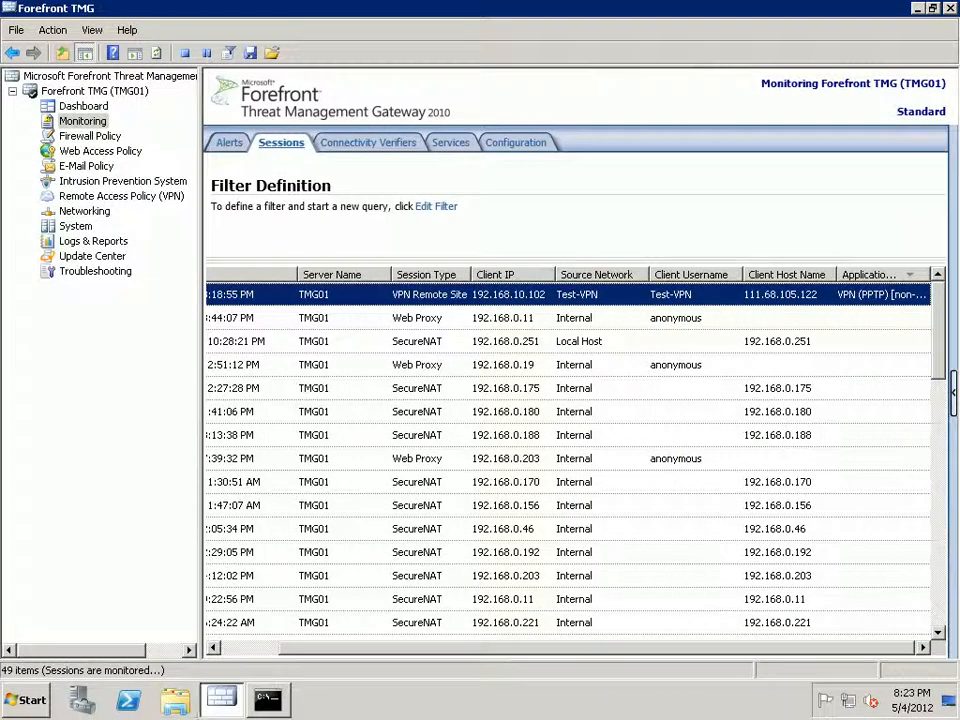
{"action": "left_click", "coordinate": [268, 700]}
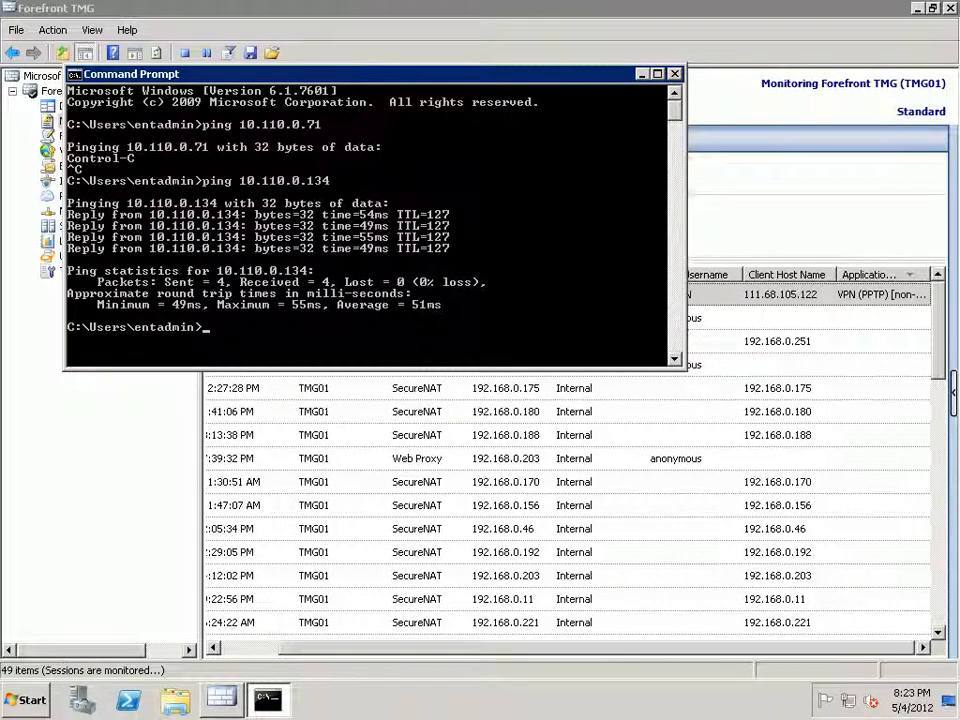
Launch Routing and Remote Access again from the Start menu.
{"action": "key", "text": "super"}
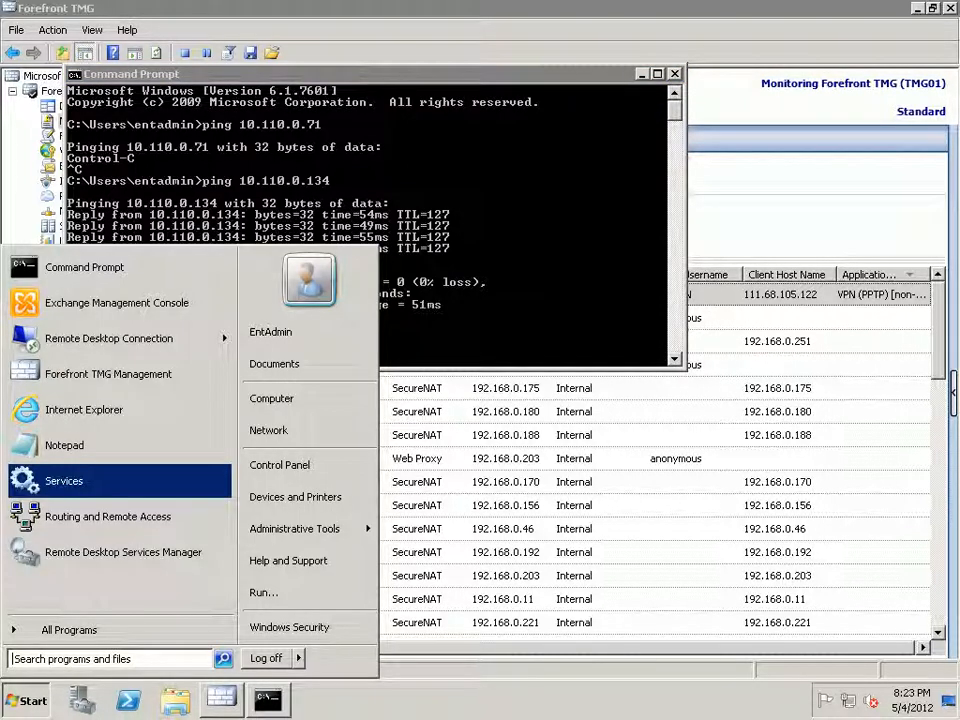
{"action": "key", "text": "Down"}
{"action": "key", "text": "Return"}
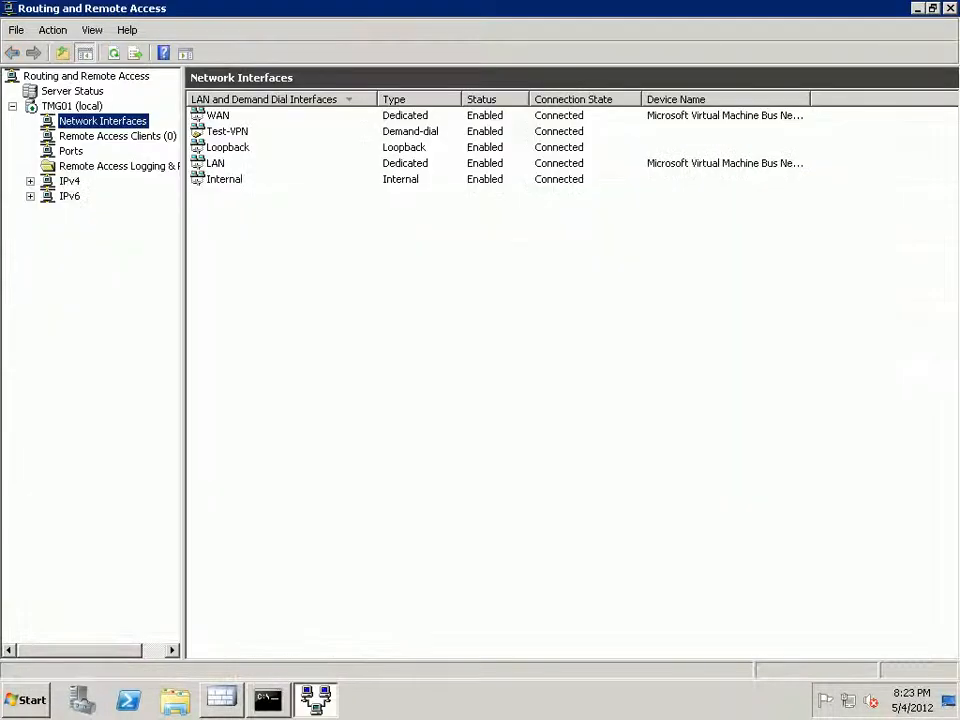
Select the connected Test-VPN interface in Network Interfaces, then switch back to Forefront TMG.
{"action": "left_click", "coordinate": [228, 147]}
{"action": "left_click", "coordinate": [227, 131]}
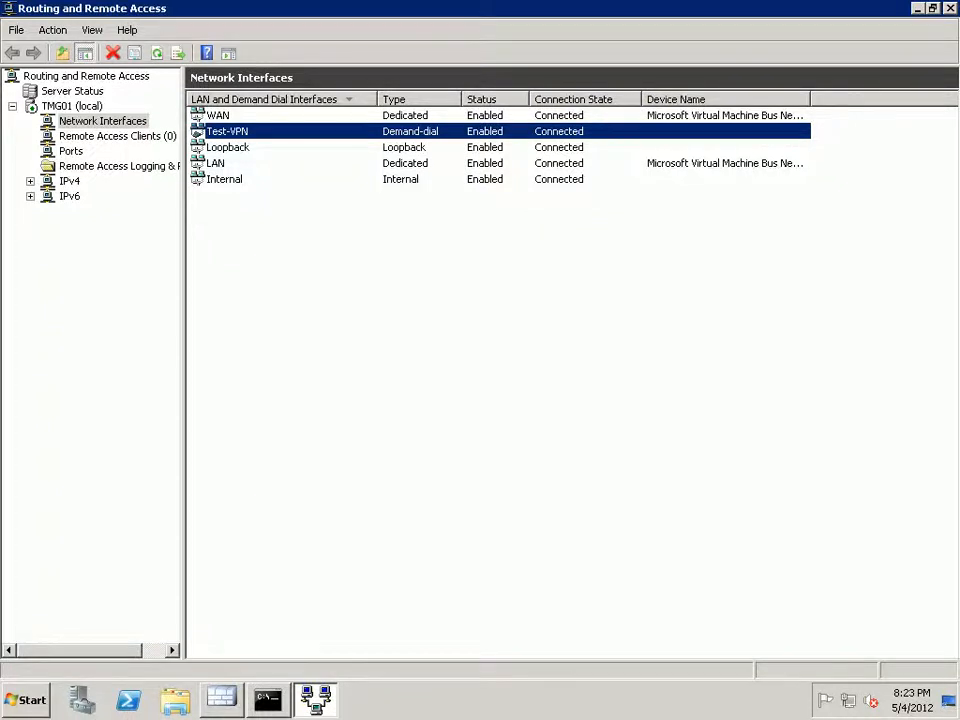
{"action": "key", "text": "alt+Tab"}
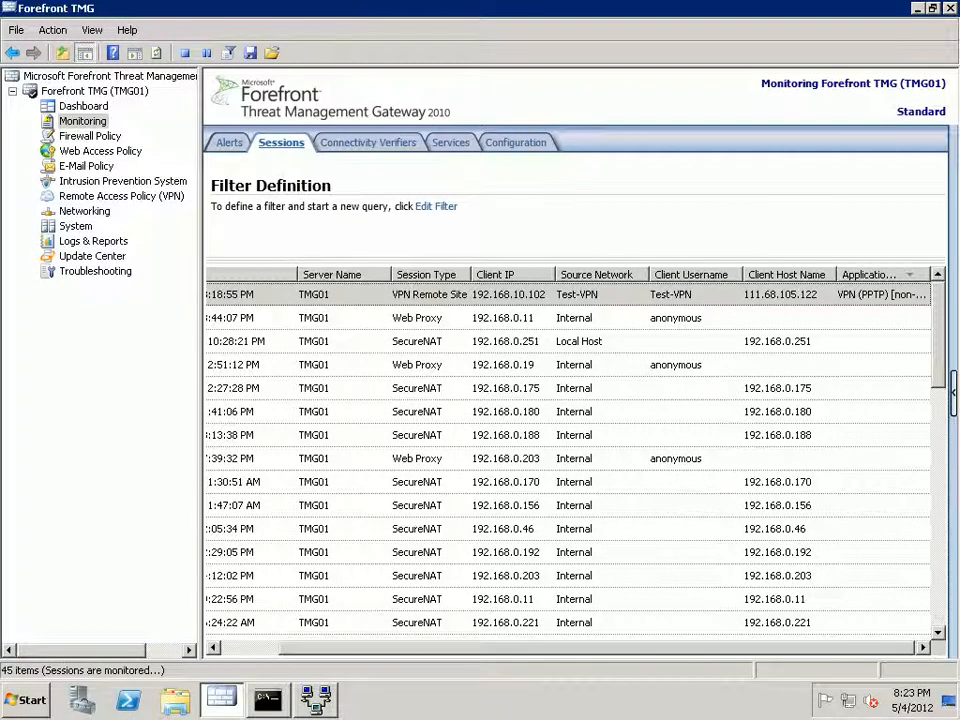
View the context-menu actions for the Test-VPN VPN Remote Site session, then go to Remote Access Policy (VPN).
{"action": "left_click", "coordinate": [577, 295]}
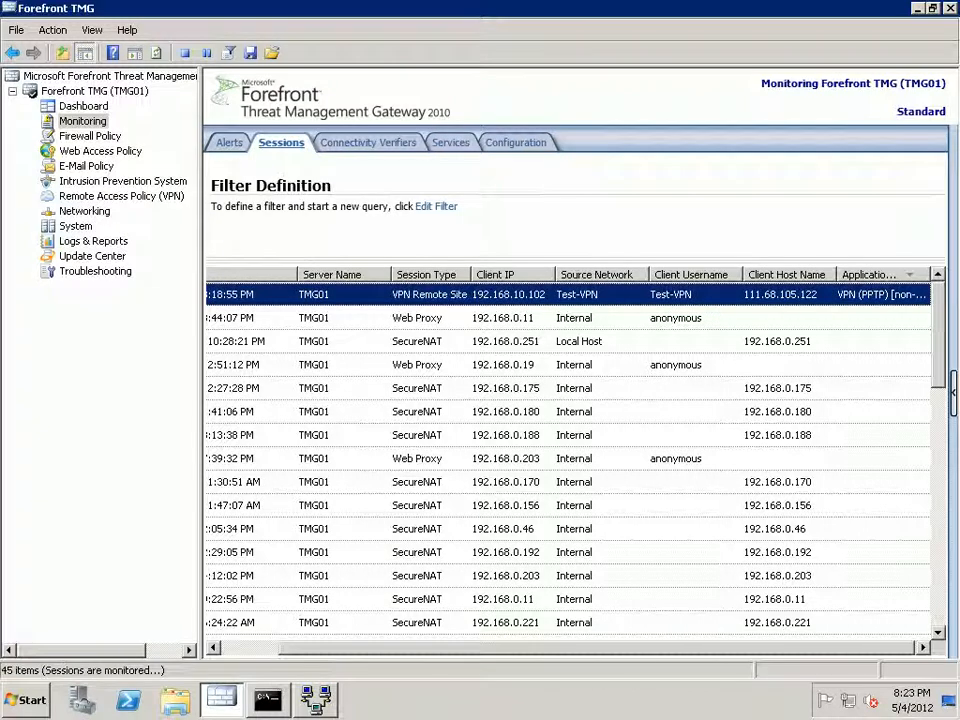
{"action": "right_click", "coordinate": [538, 297]}
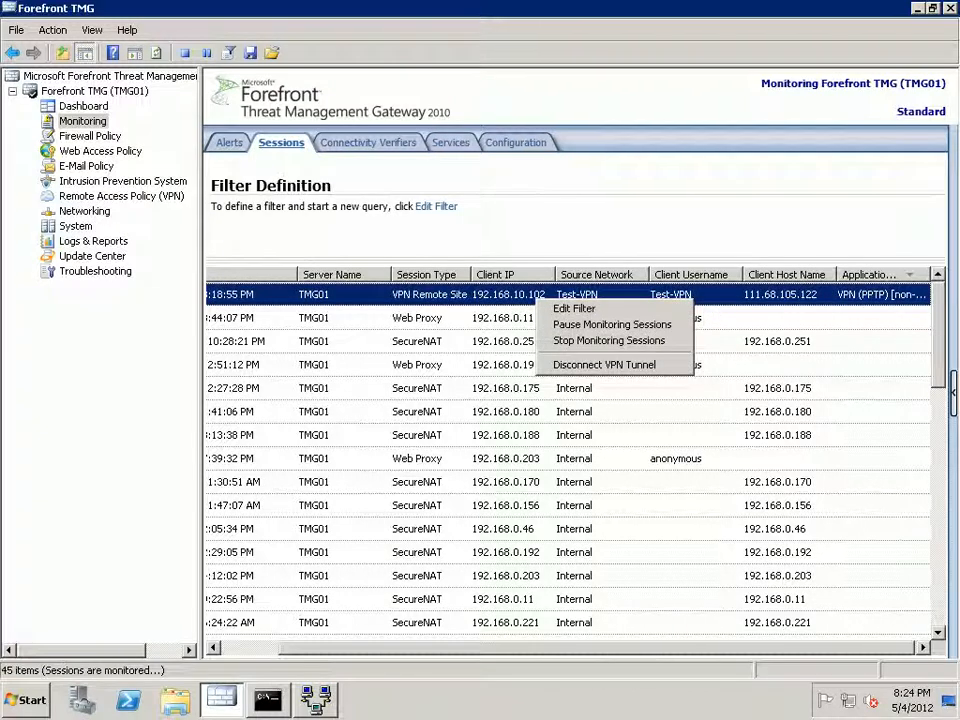
{"action": "left_click", "coordinate": [604, 365]}
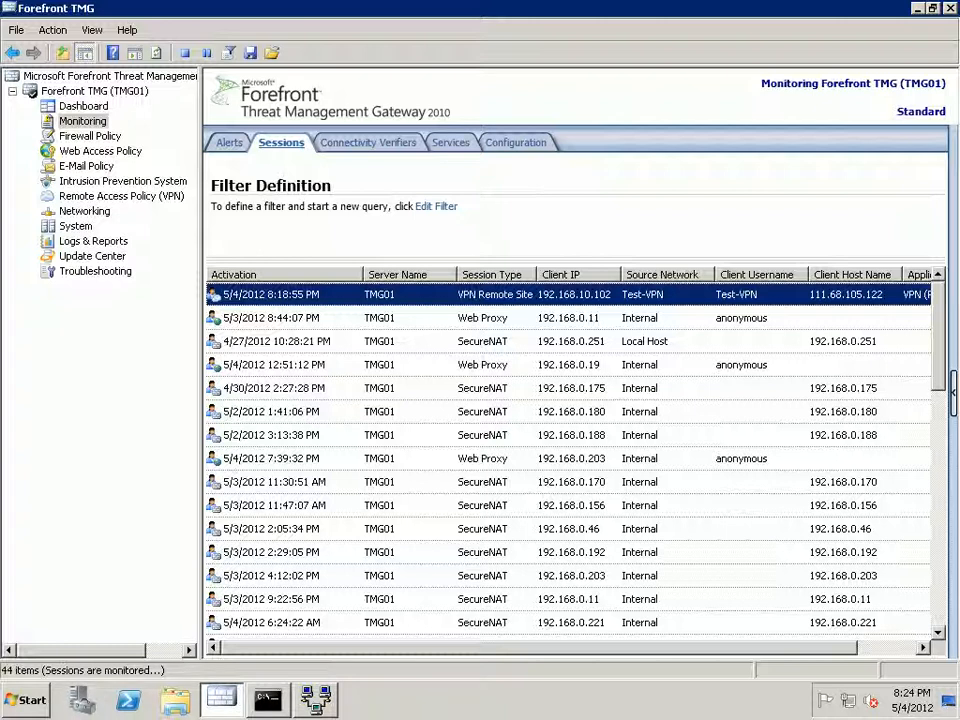
{"action": "left_click", "coordinate": [121, 196]}
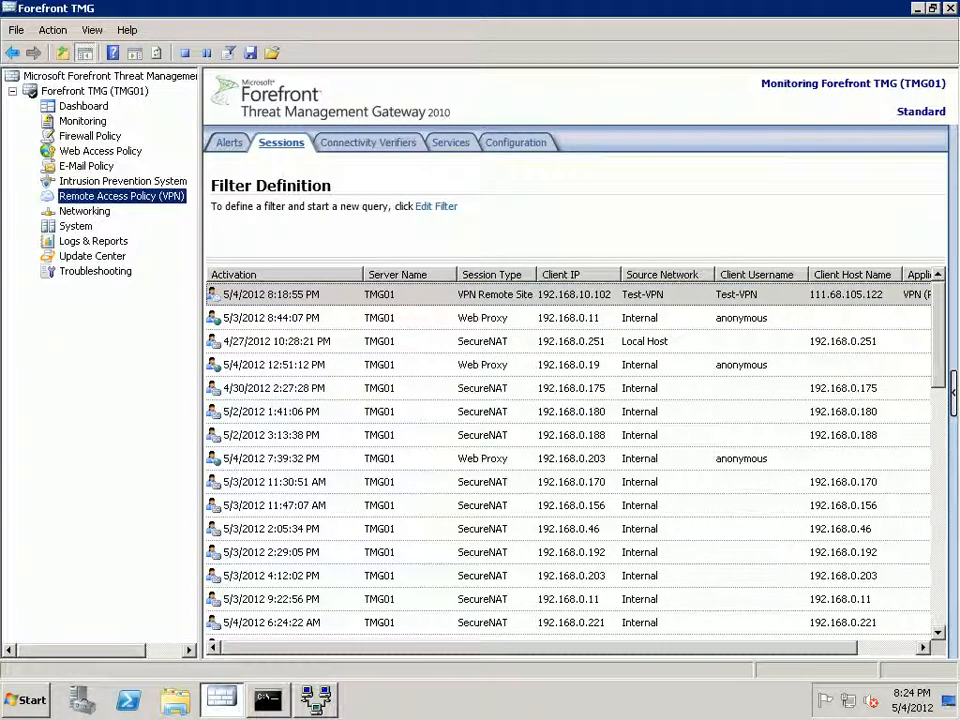
Select the Test-VPN remote site on the Remote Sites tab, then go to Networking.
{"action": "left_click", "coordinate": [261, 184]}
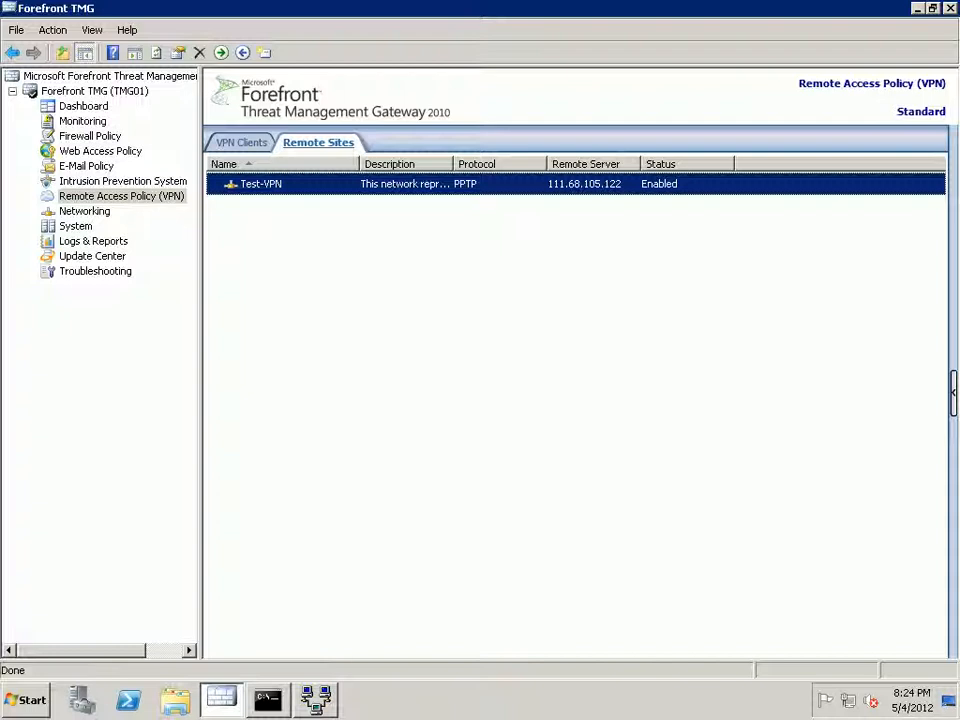
{"action": "left_click", "coordinate": [84, 211]}
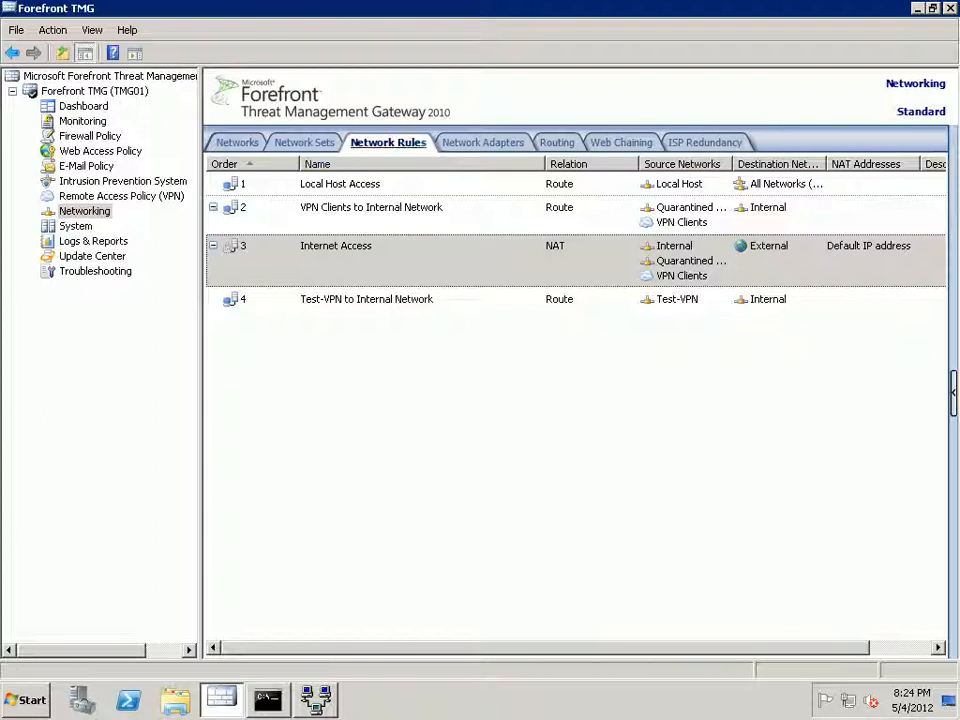
Look over the routing table and networks, then show the four network rules including Test-VPN to Internal Network.
{"action": "left_click", "coordinate": [557, 142]}
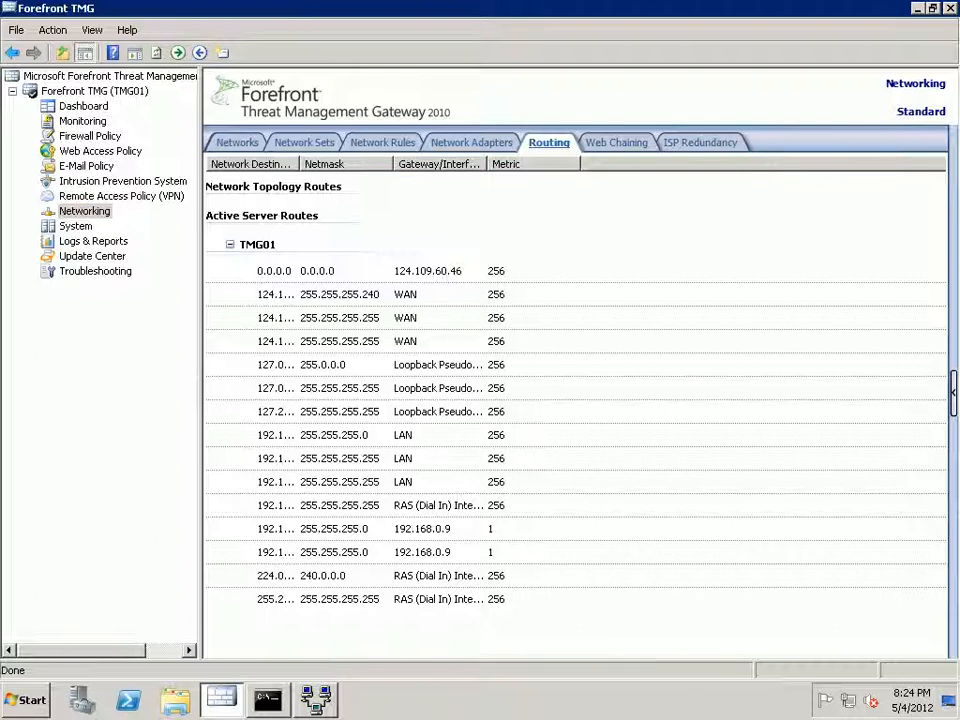
{"action": "left_click", "coordinate": [230, 244]}
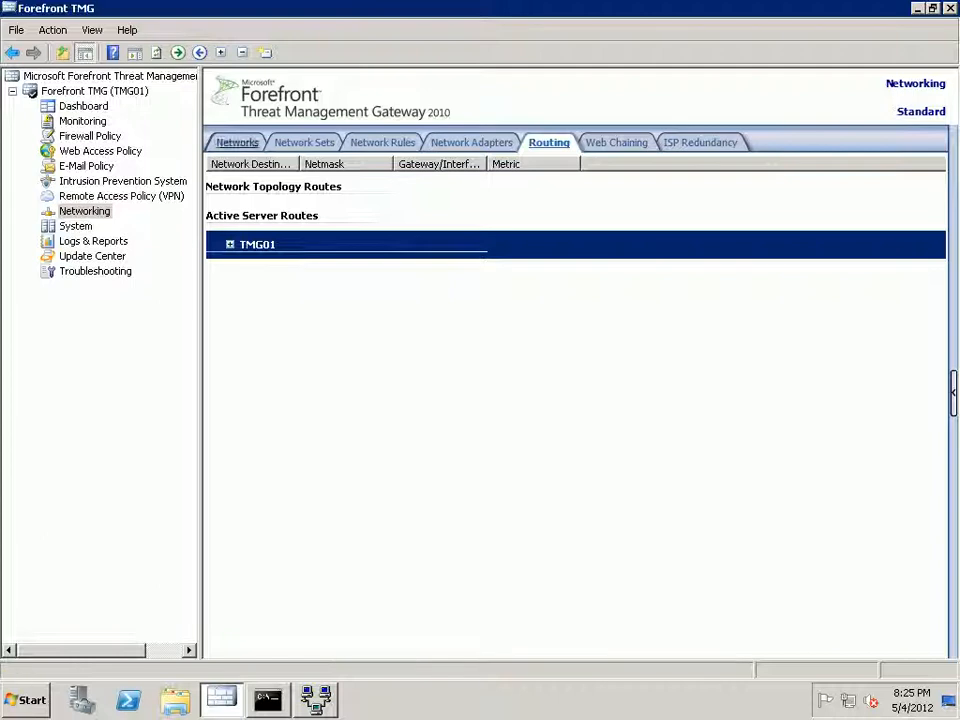
{"action": "left_click", "coordinate": [237, 143]}
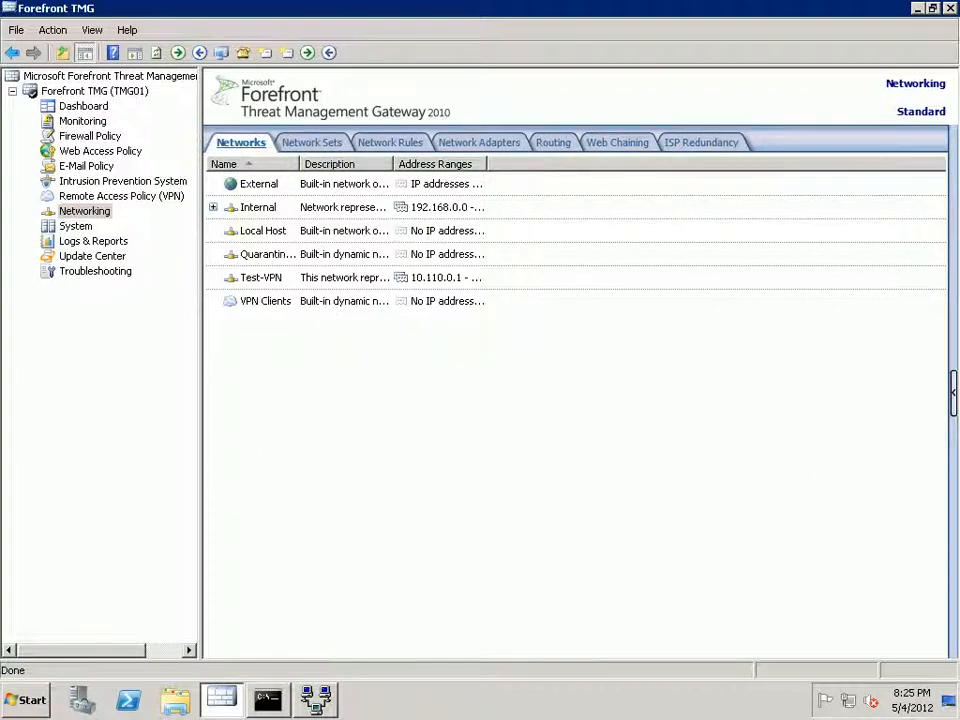
{"action": "left_click", "coordinate": [84, 211]}
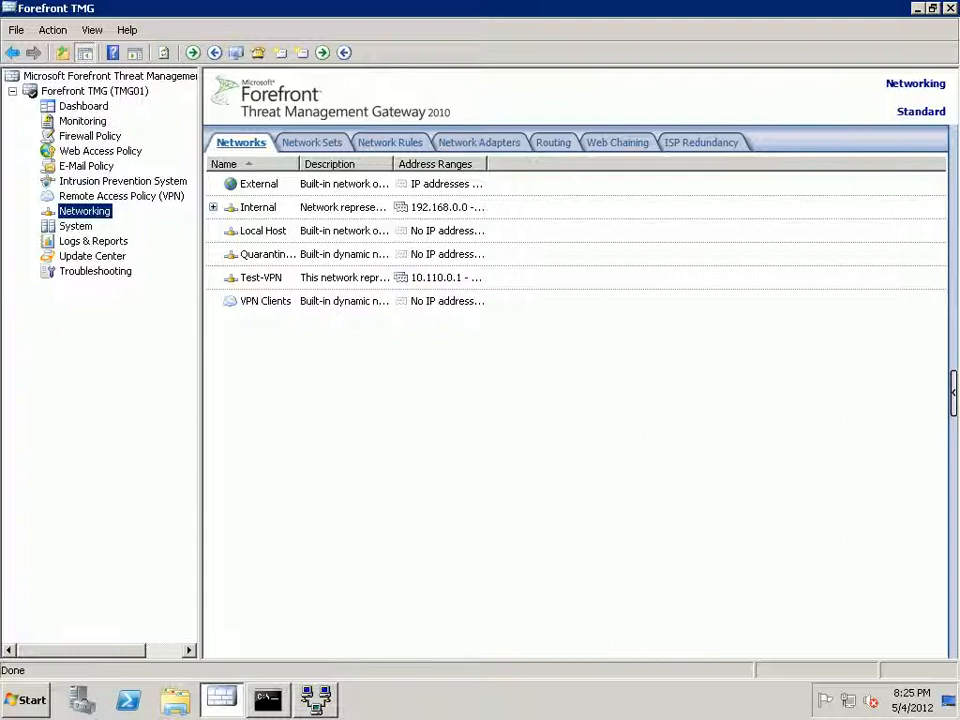
{"action": "left_click", "coordinate": [390, 143]}
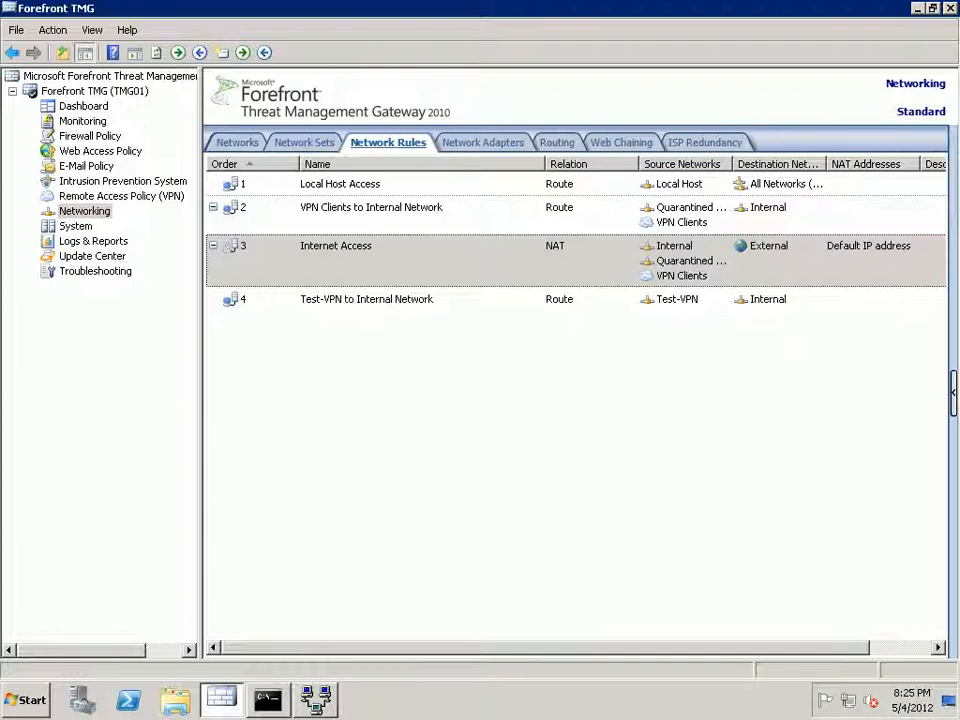
Delete network rule 4, Test-VPN to Internal Network, and apply the configuration change.
{"action": "right_click", "coordinate": [446, 300]}
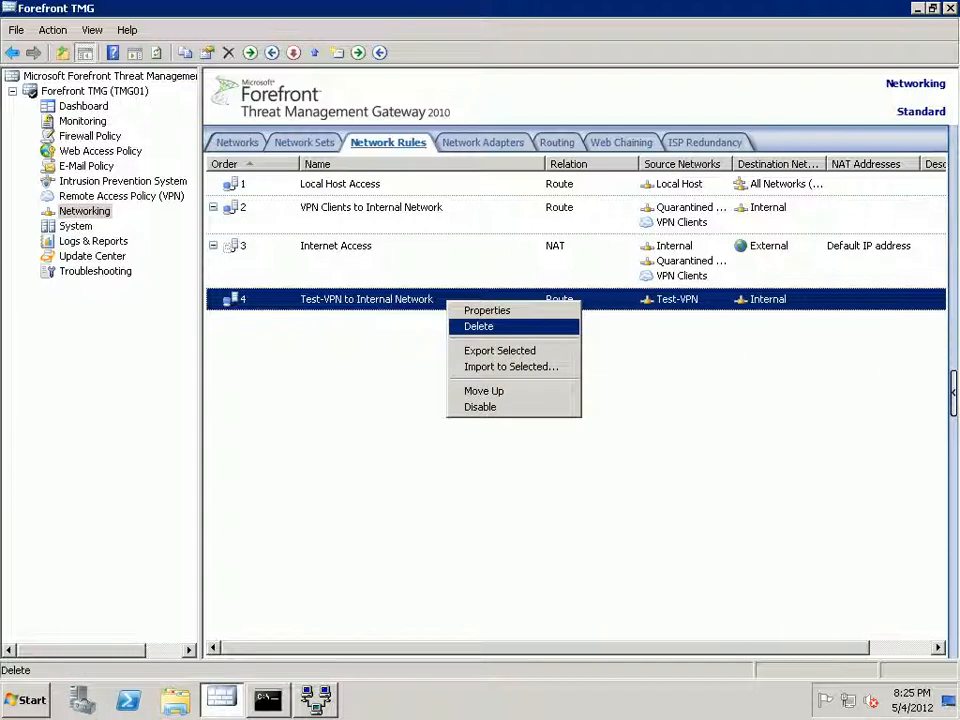
{"action": "left_click", "coordinate": [479, 327]}
{"action": "left_click", "coordinate": [425, 387]}
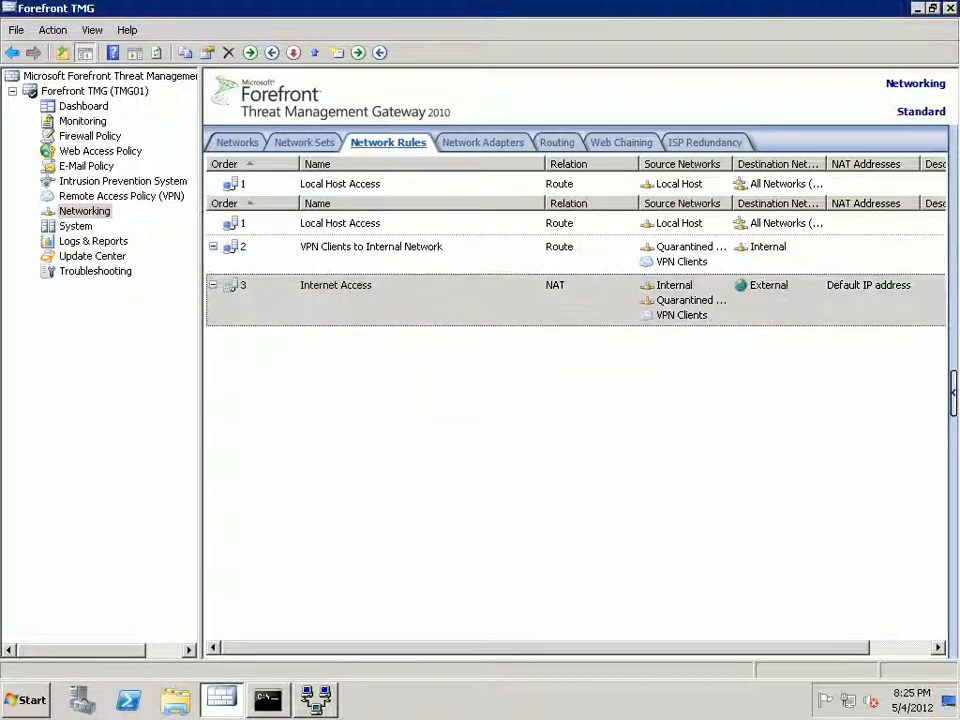
{"action": "left_click", "coordinate": [272, 144]}
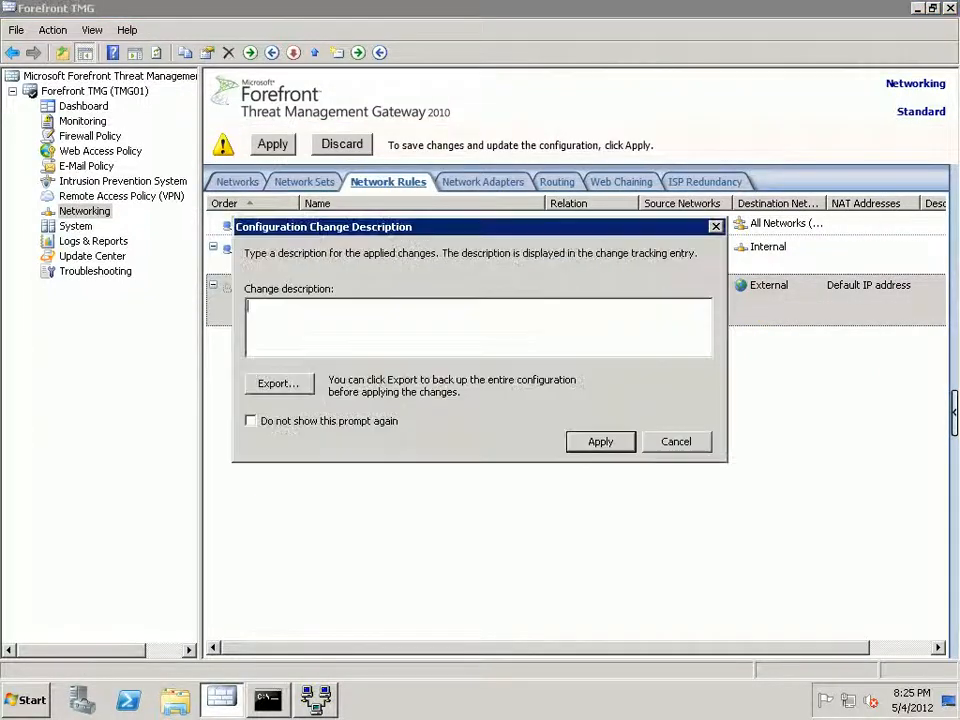
{"action": "key", "text": "Return"}
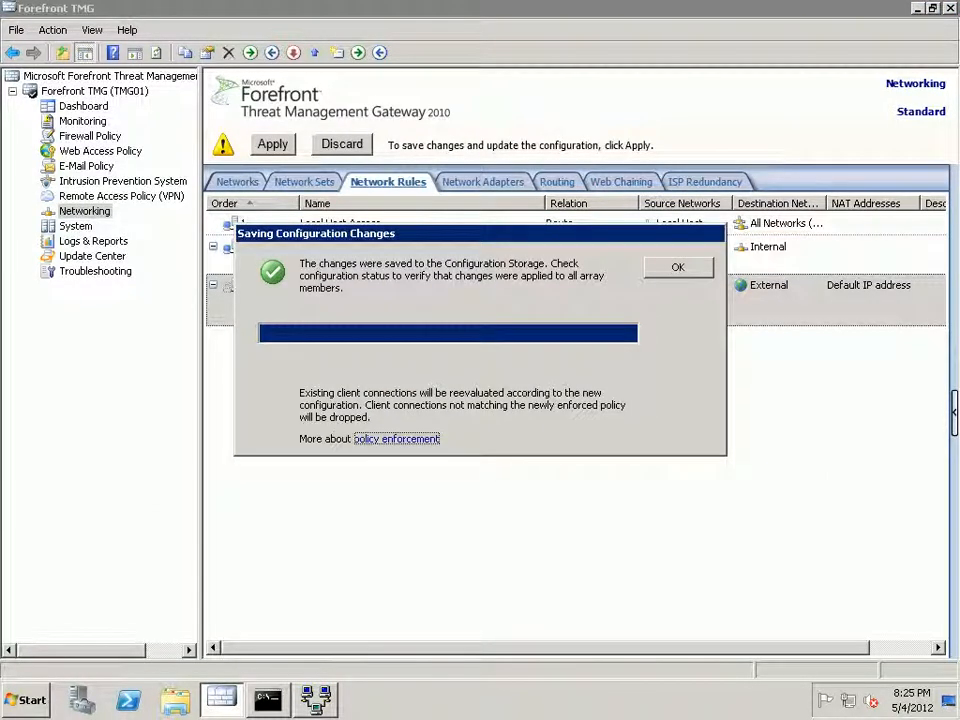
{"action": "key", "text": "Return"}
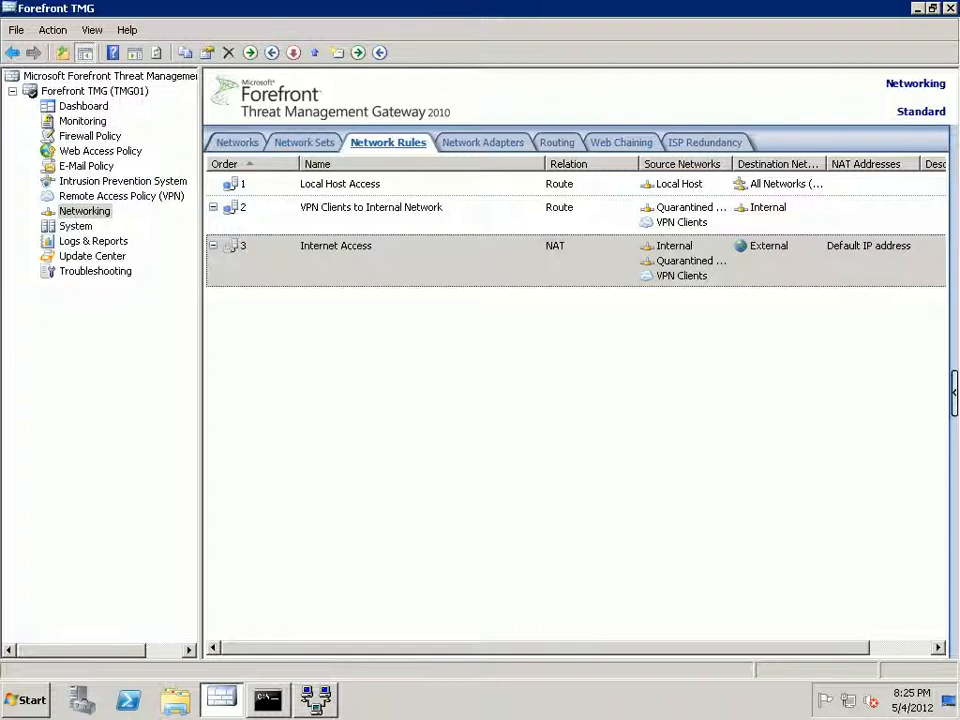
{"action": "left_click", "coordinate": [90, 136]}
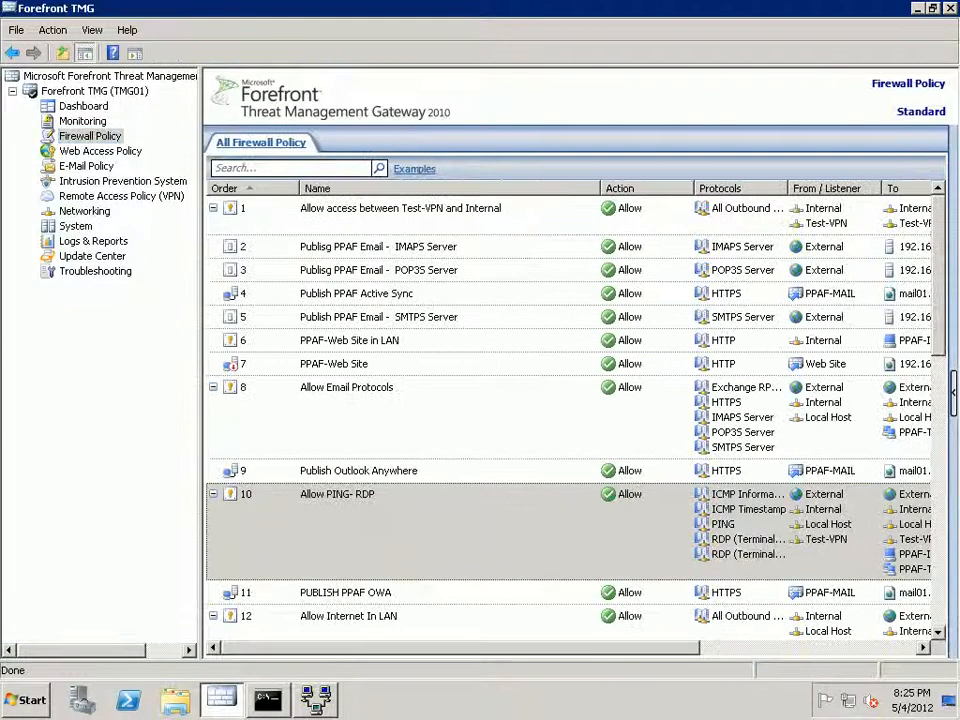
Delete firewall rule 1, Allow access between Test-VPN and Internal, and apply the change.
{"action": "left_click", "coordinate": [377, 215]}
{"action": "right_click", "coordinate": [377, 218]}
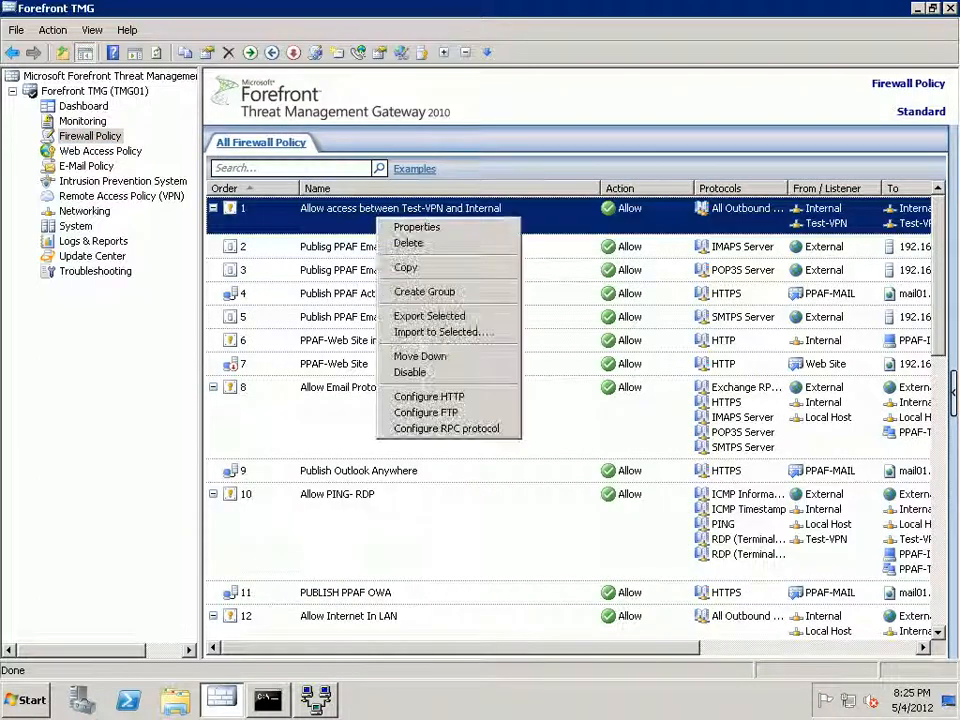
{"action": "left_click", "coordinate": [408, 243]}
{"action": "left_click", "coordinate": [422, 386]}
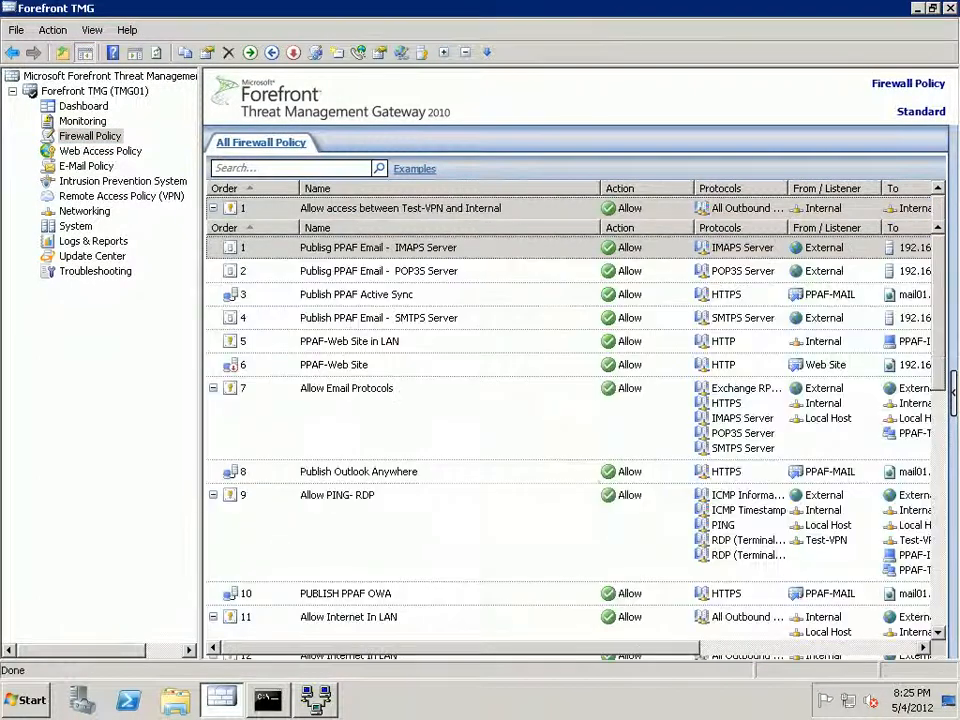
{"action": "left_click", "coordinate": [272, 144]}
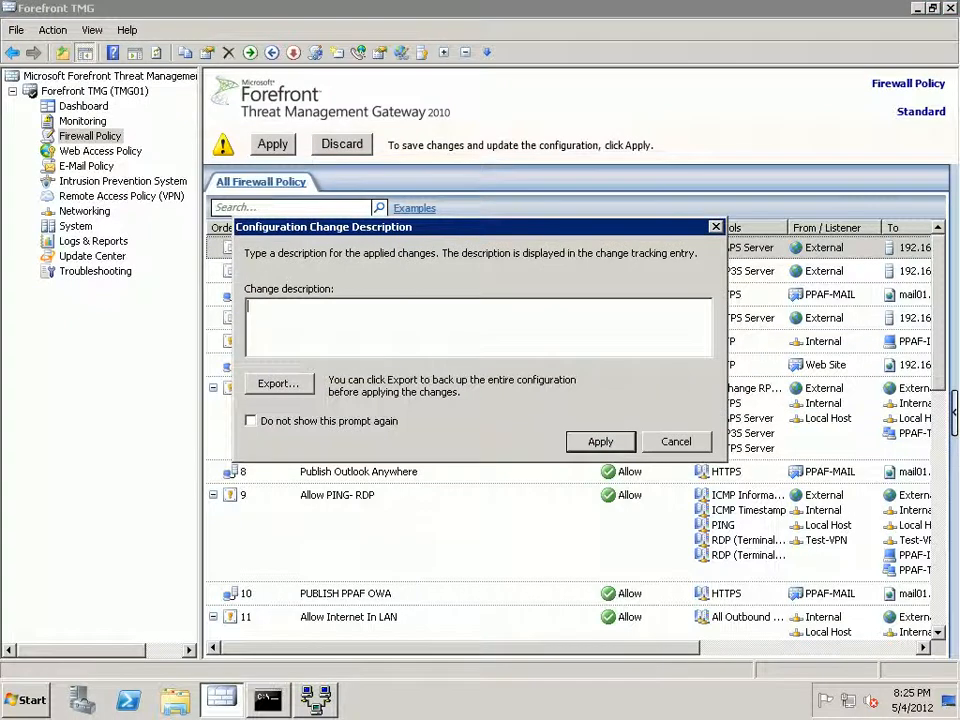
{"action": "left_click", "coordinate": [598, 440]}
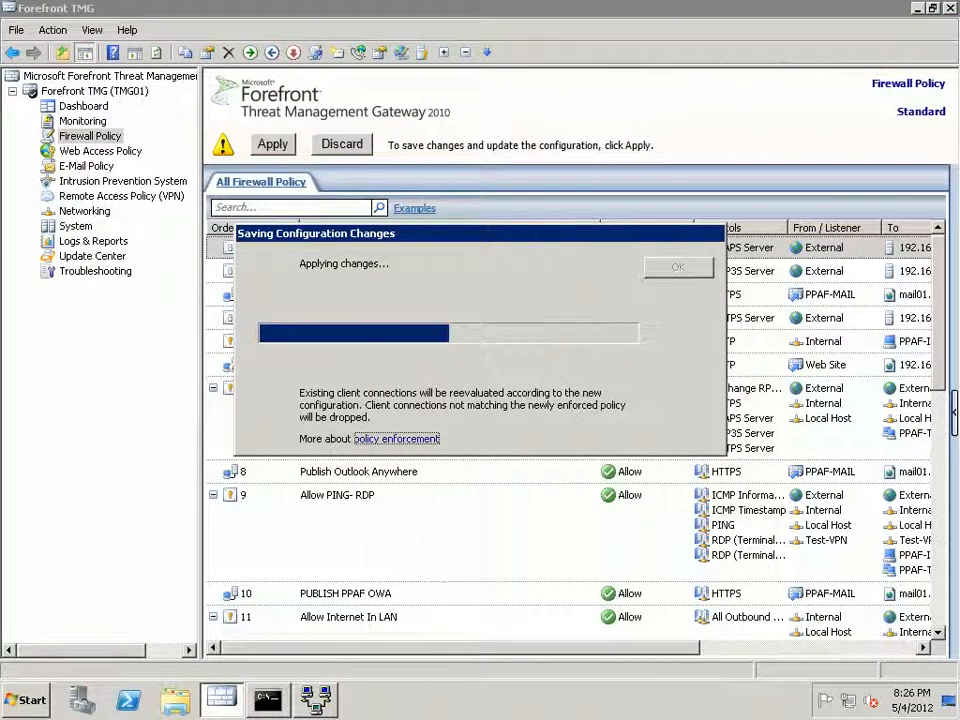
{"action": "left_click", "coordinate": [678, 267]}
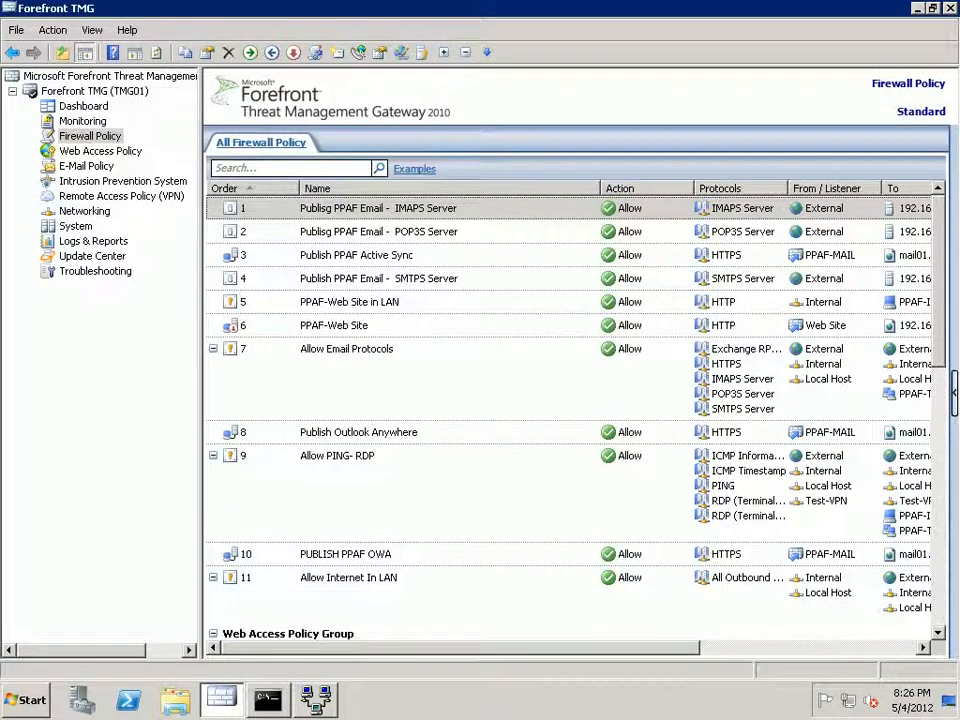
{"action": "left_click", "coordinate": [121, 196]}
{"action": "right_click", "coordinate": [275, 184]}
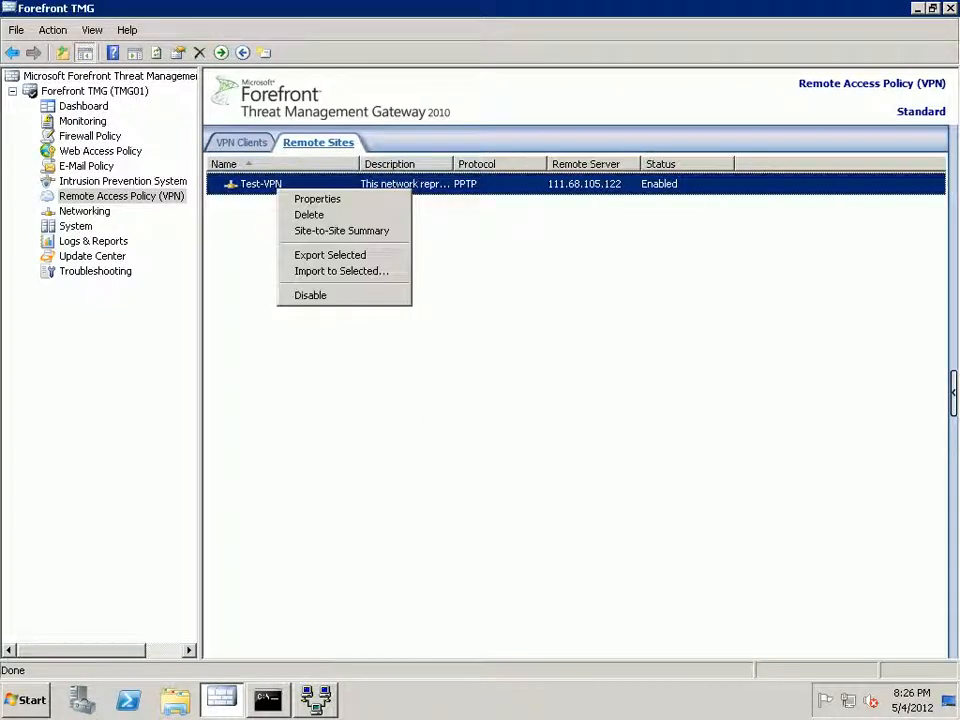
{"action": "left_click", "coordinate": [309, 212]}
{"action": "left_click", "coordinate": [425, 386]}
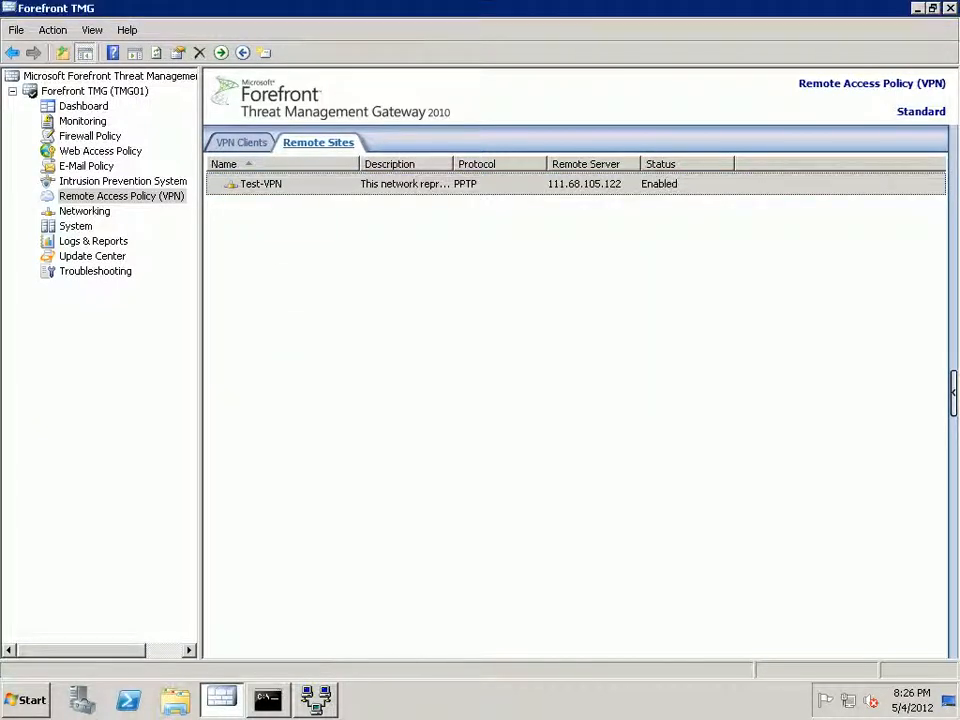
{"action": "left_click", "coordinate": [590, 405]}
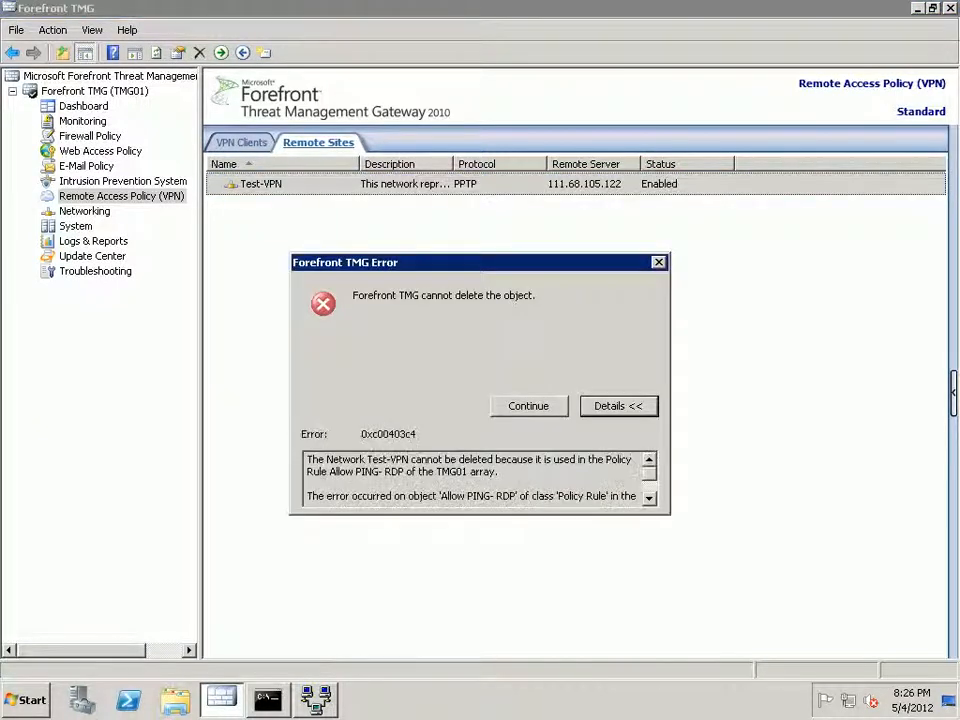
{"action": "scroll", "coordinate": [475, 478], "scroll_direction": "down", "scroll_amount": 1}
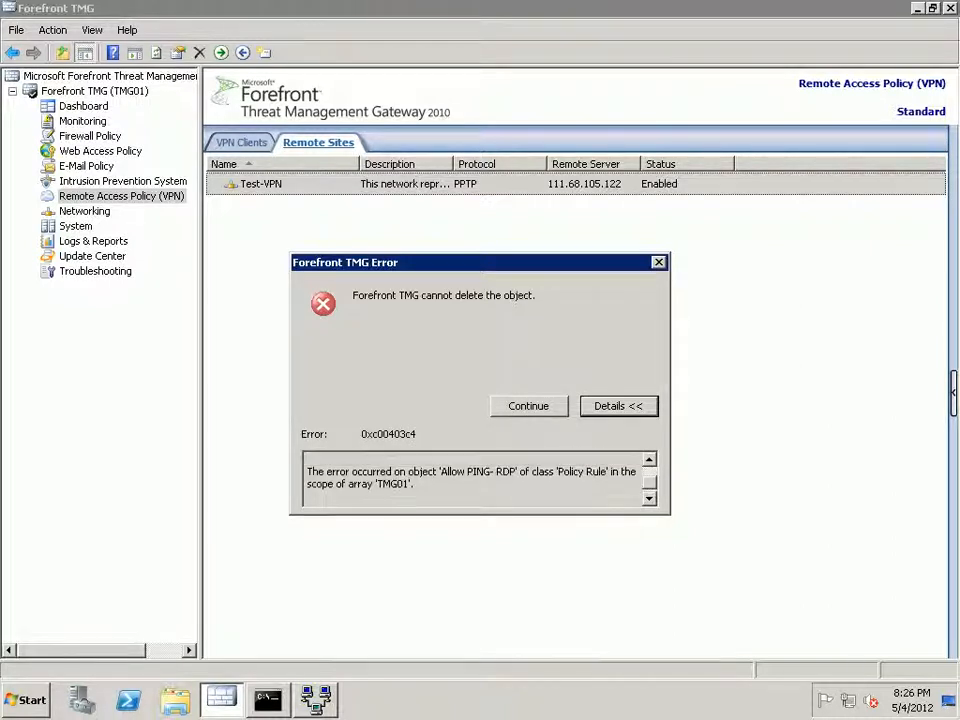
{"action": "scroll", "coordinate": [475, 478], "scroll_direction": "up", "scroll_amount": 1}
{"action": "key", "text": "Escape"}
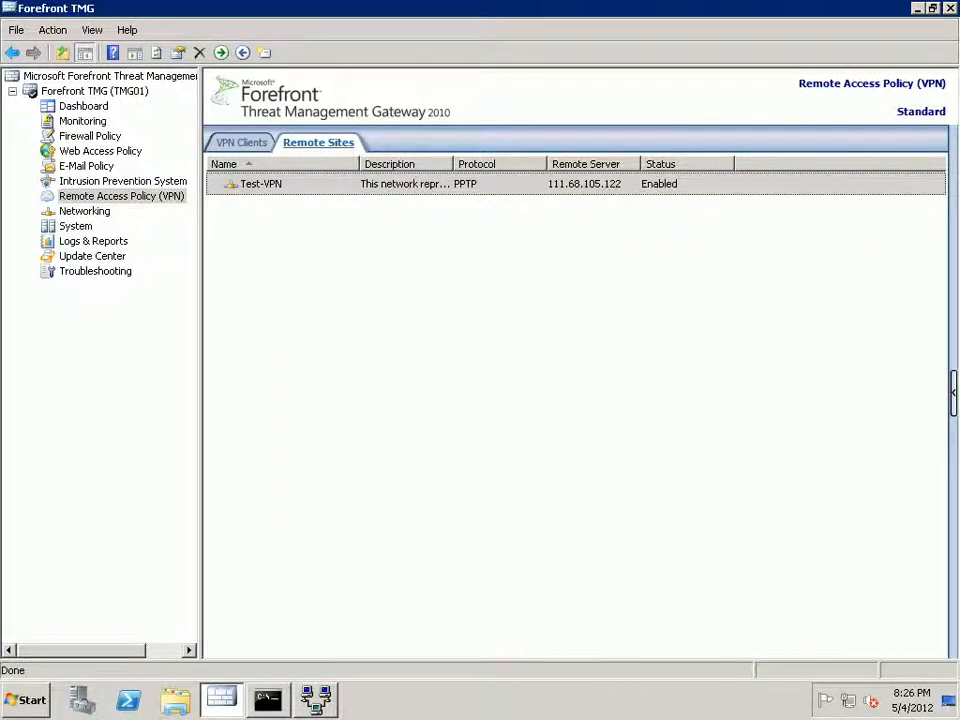
Remove Test-VPN from both the From and To lists of the Allow PING- RDP rule.
{"action": "left_click", "coordinate": [90, 136]}
{"action": "double_click", "coordinate": [338, 456]}
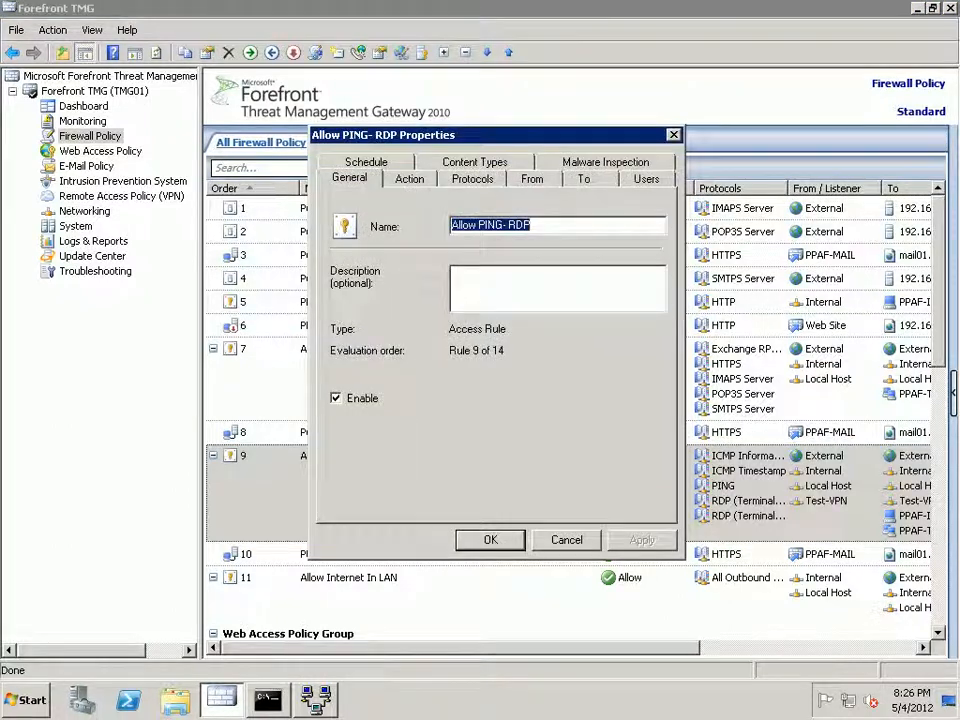
{"action": "left_click", "coordinate": [532, 179]}
{"action": "left_click", "coordinate": [381, 293]}
{"action": "left_click", "coordinate": [626, 299]}
{"action": "left_click", "coordinate": [584, 179]}
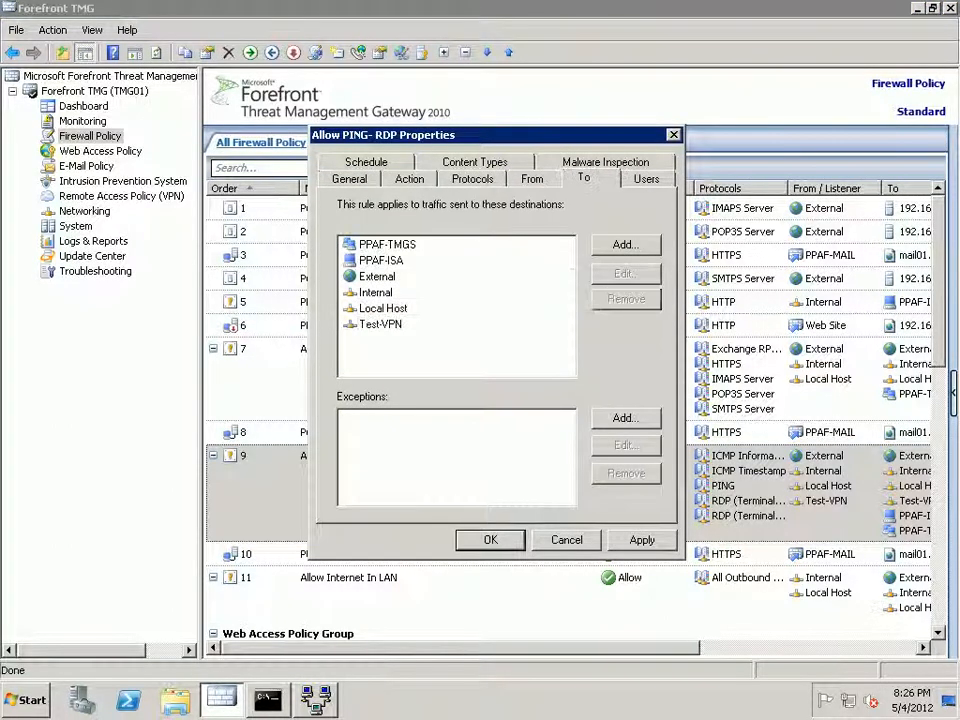
{"action": "left_click", "coordinate": [380, 324]}
{"action": "left_click", "coordinate": [626, 299]}
{"action": "left_click", "coordinate": [642, 540]}
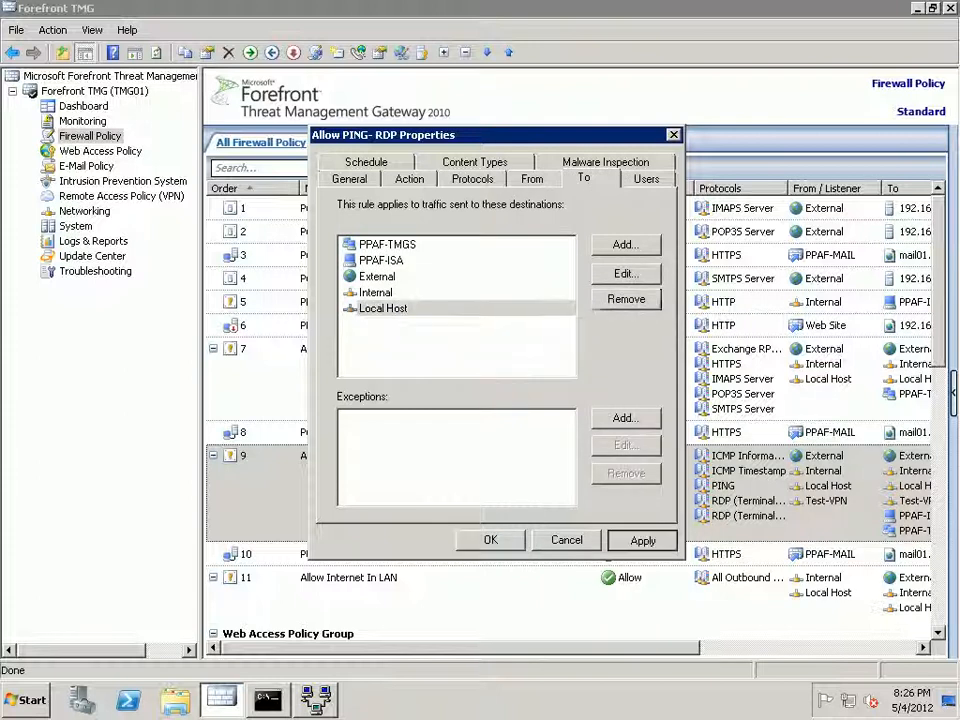
{"action": "left_click", "coordinate": [490, 540]}
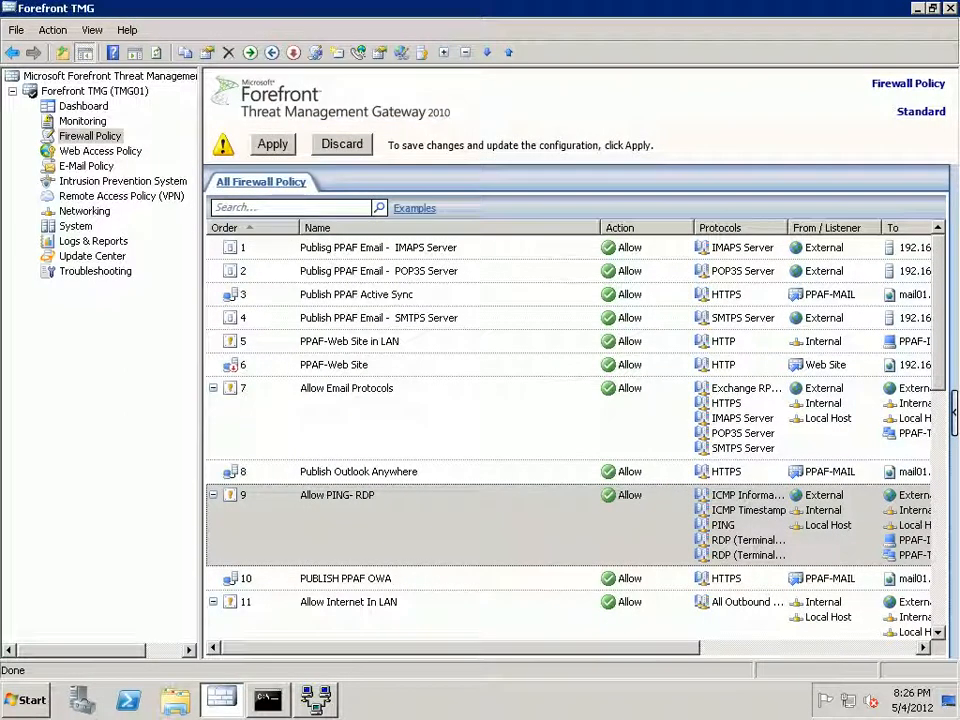
Apply the pending configuration change to Forefront TMG and confirm it saved.
{"action": "left_click", "coordinate": [272, 144]}
{"action": "key", "text": "Return"}
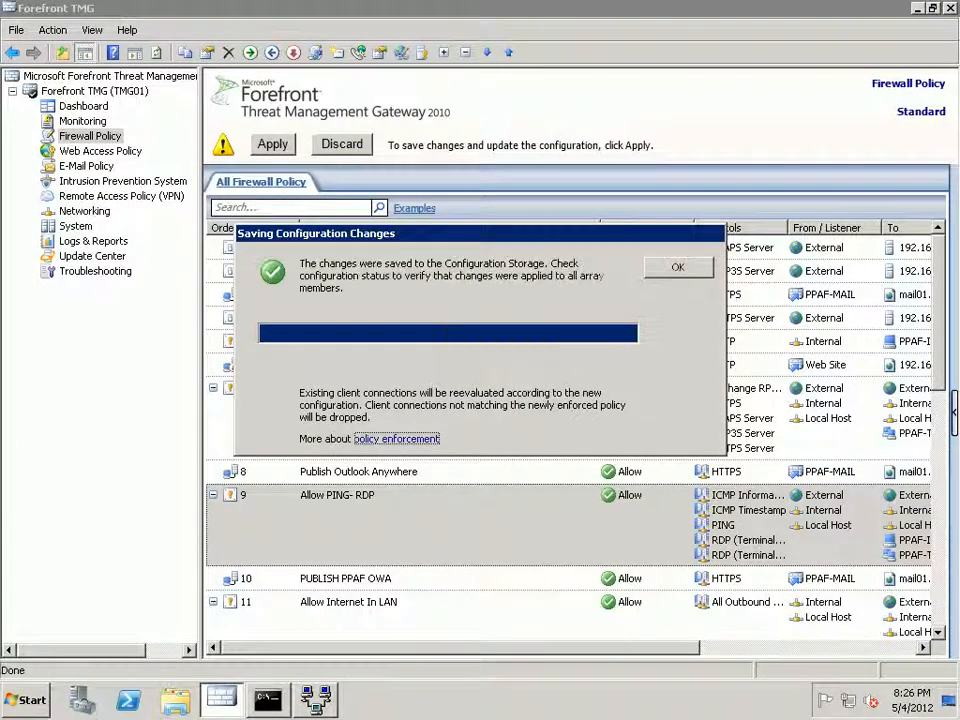
{"action": "key", "text": "Return"}
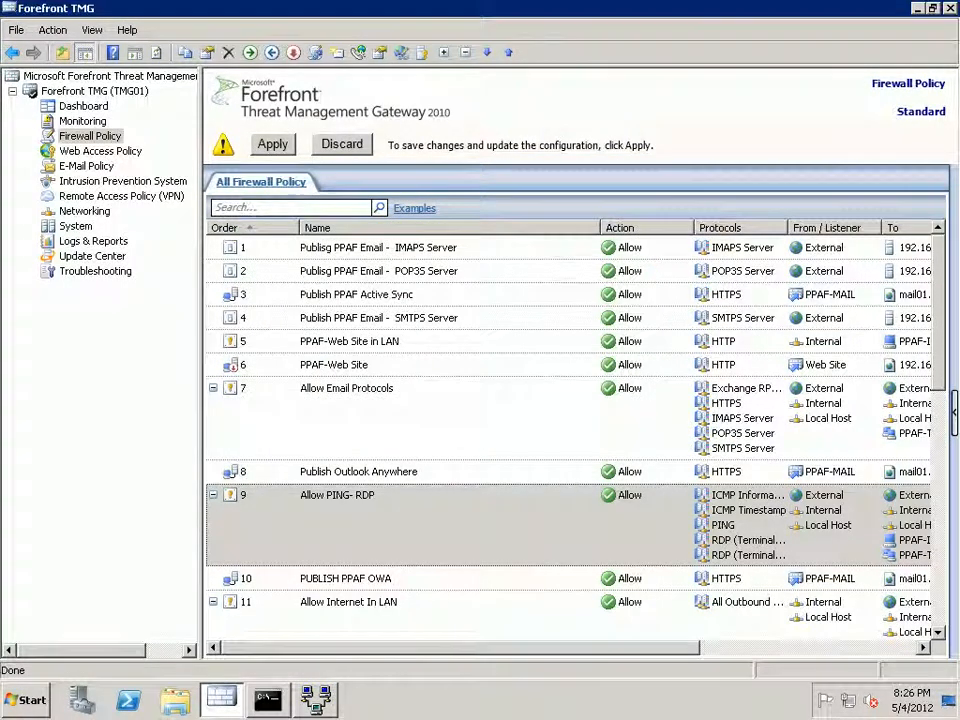
{"action": "left_click", "coordinate": [121, 196]}
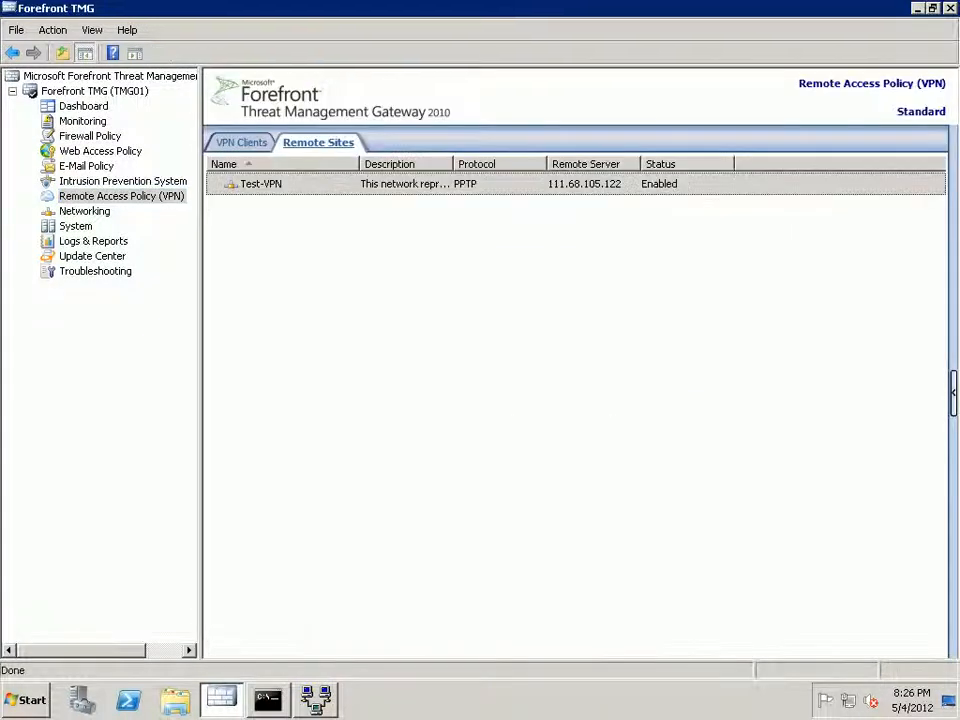
Delete the Test-VPN remote site on TMG01 and apply the saved configuration.
{"action": "right_click", "coordinate": [313, 184]}
{"action": "left_click", "coordinate": [344, 207]}
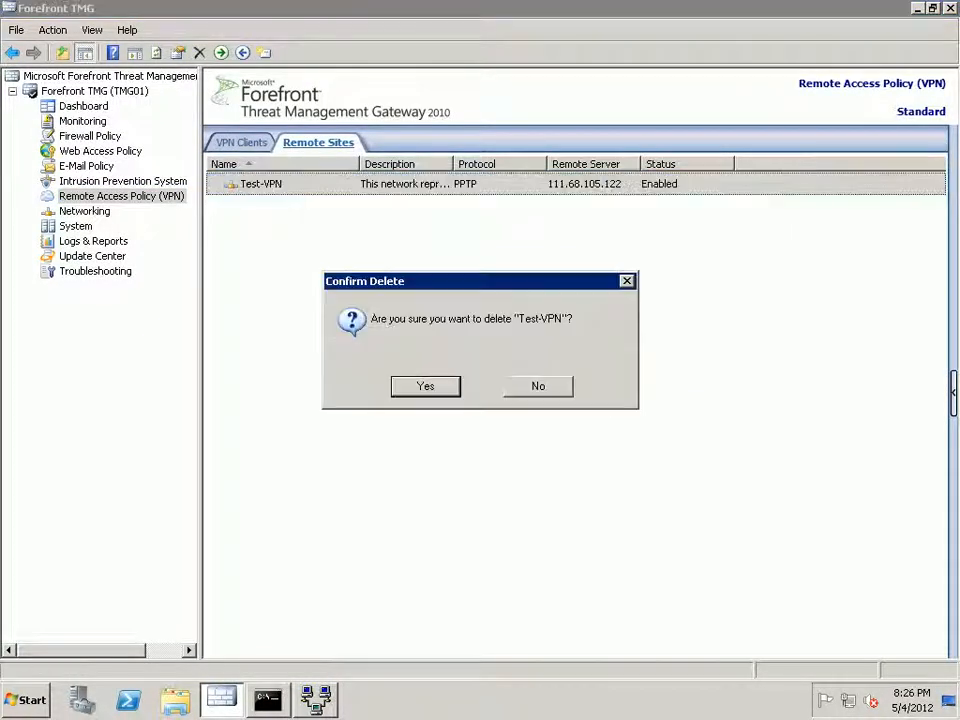
{"action": "key", "text": "Return"}
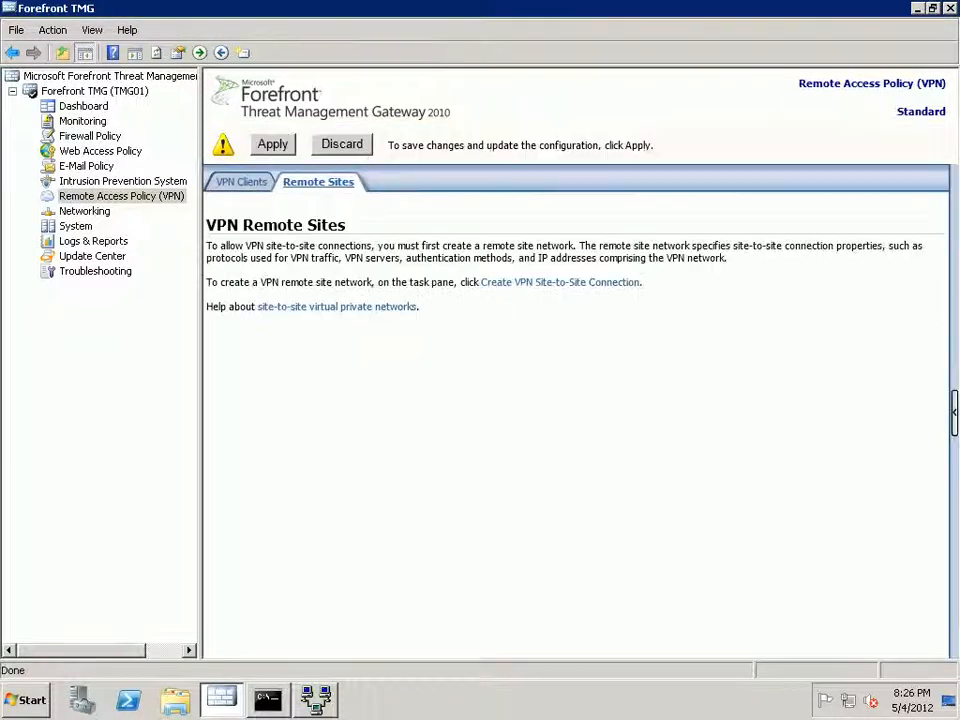
{"action": "left_click", "coordinate": [272, 144]}
{"action": "key", "text": "Return"}
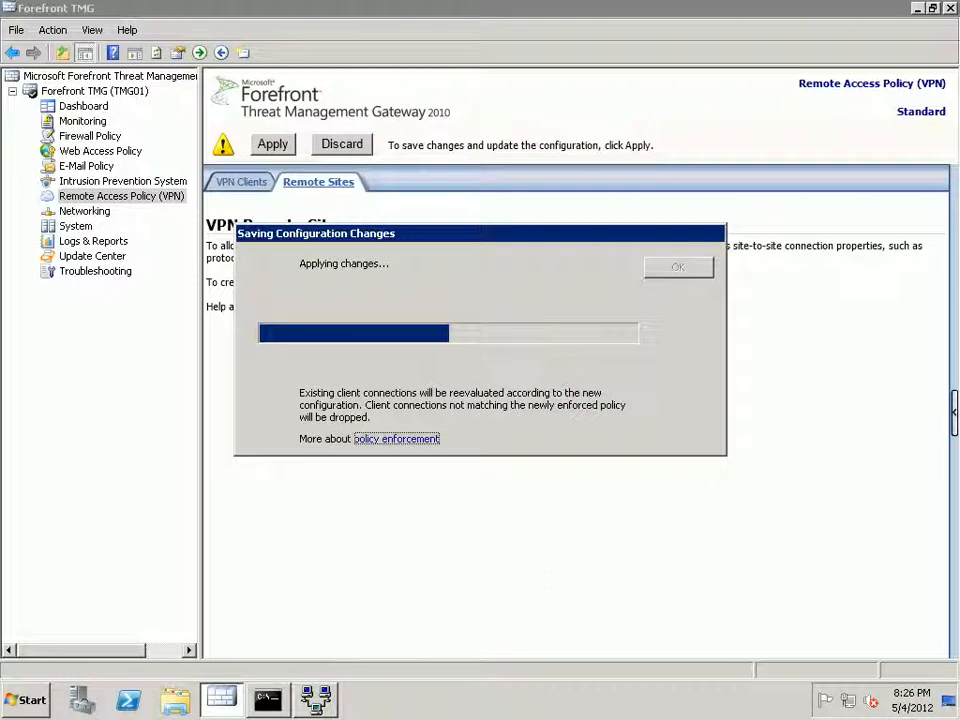
{"action": "key", "text": "Return"}
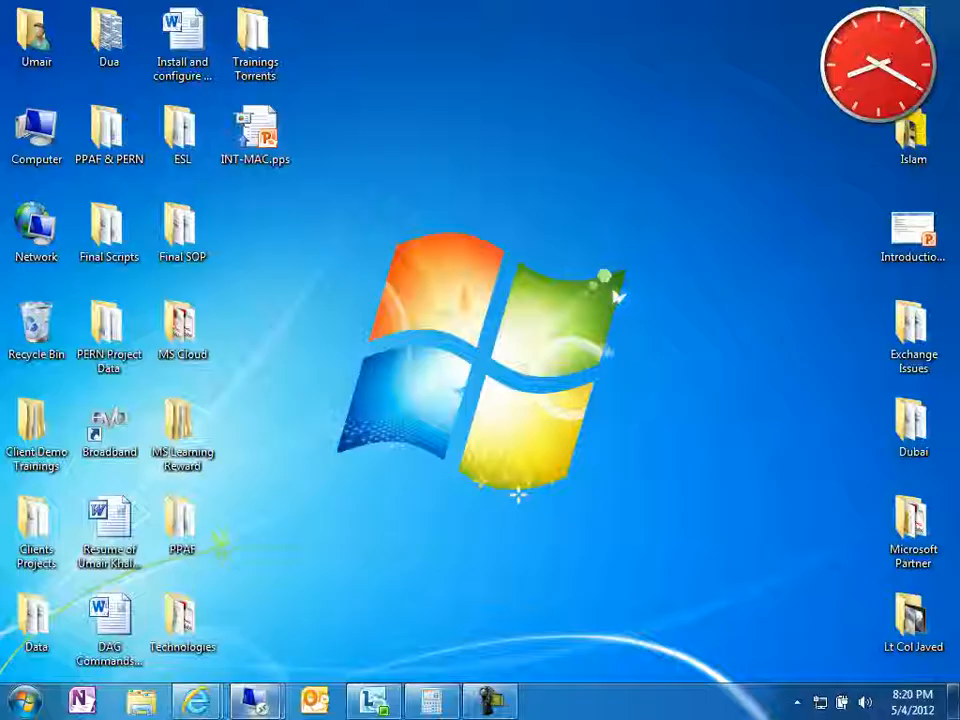
Switch to the LHR-TMG003 TMG console session and dismiss its save confirmation.
{"action": "mouse_move", "coordinate": [257, 701]}
{"action": "left_click", "coordinate": [358, 590]}
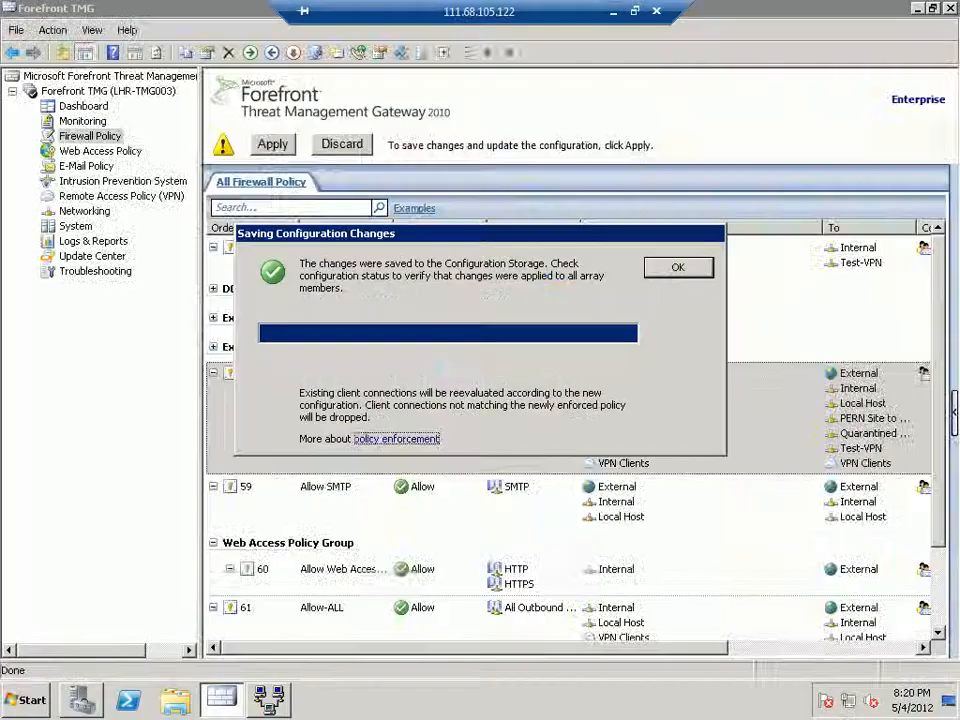
{"action": "key", "text": "Return"}
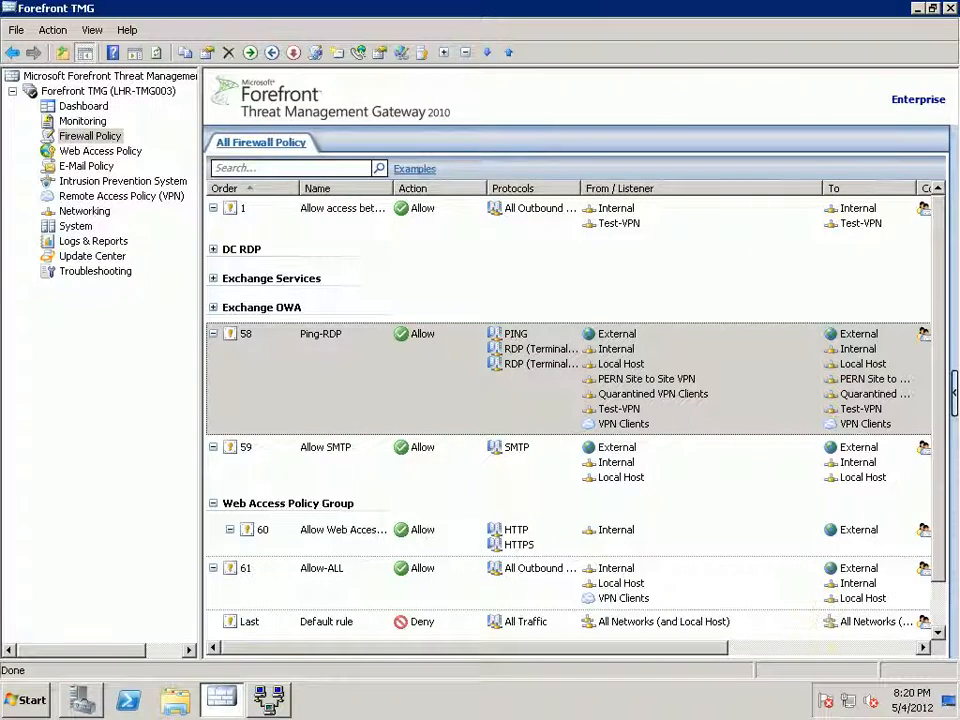
Delete the 'Test-VPN to Internal Network' network rule on LHR-TMG003 and apply the change.
{"action": "left_click", "coordinate": [84, 211]}
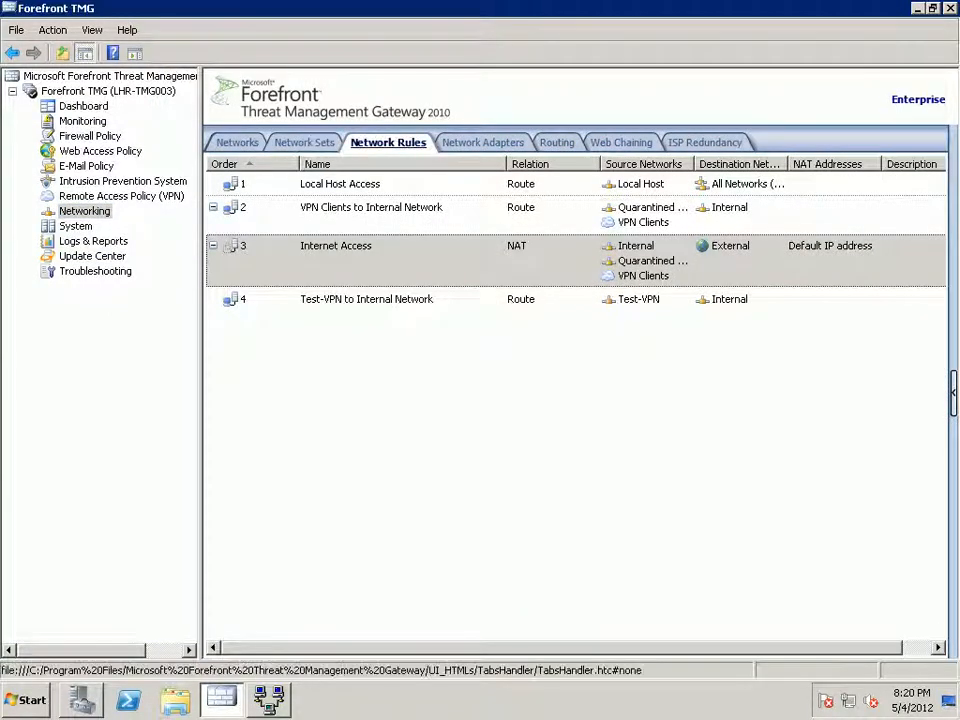
{"action": "left_click", "coordinate": [394, 299]}
{"action": "right_click", "coordinate": [394, 299]}
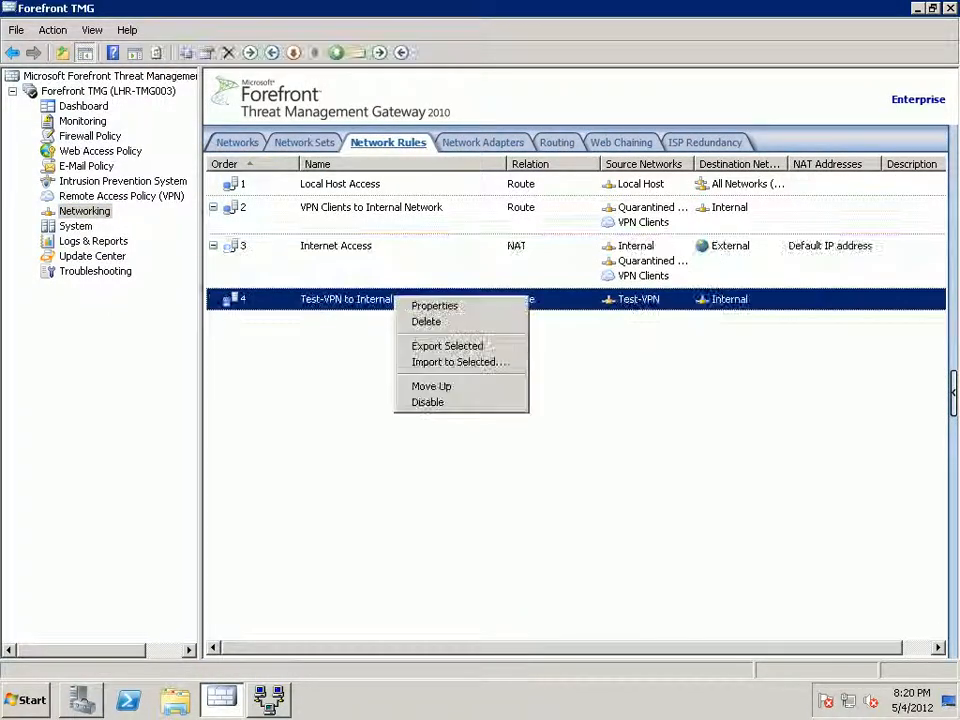
{"action": "left_click", "coordinate": [426, 321]}
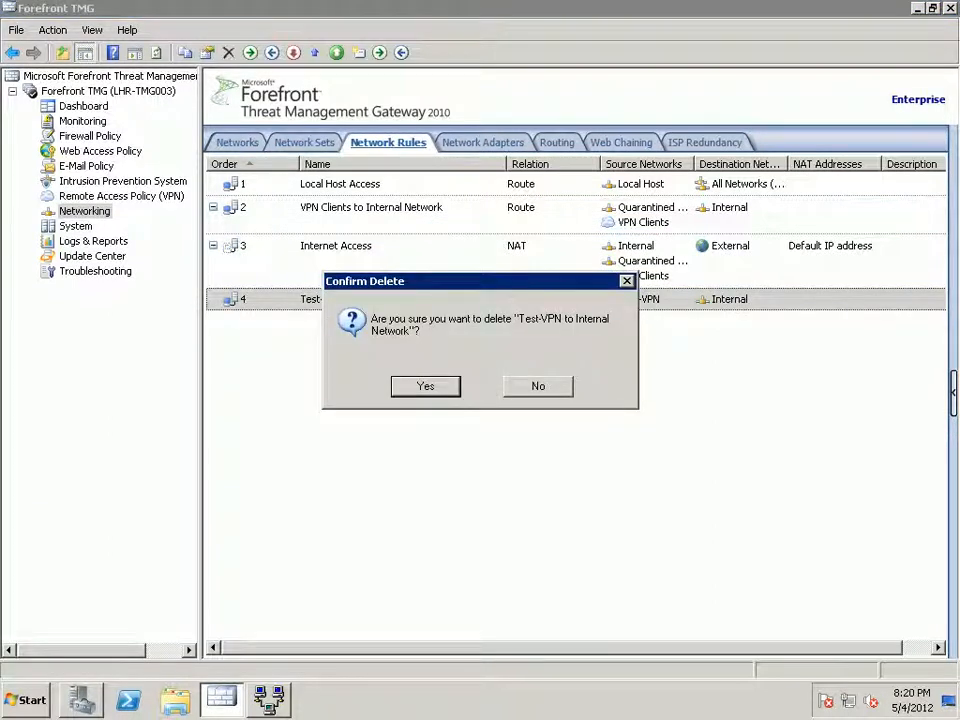
{"action": "key", "text": "Return"}
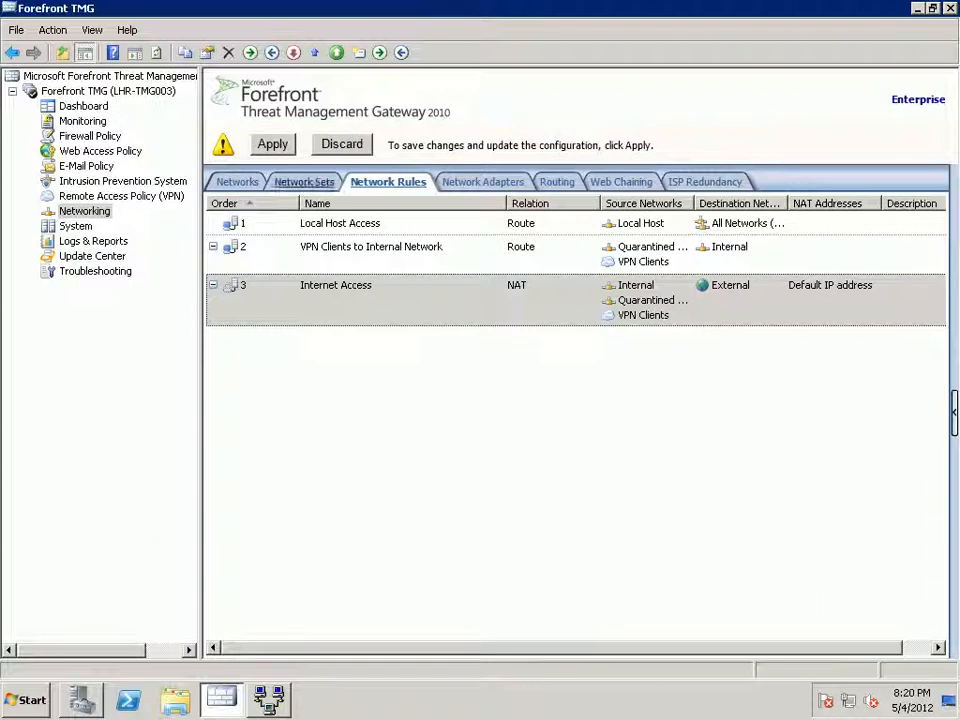
{"action": "left_click", "coordinate": [272, 144]}
{"action": "key", "text": "Return"}
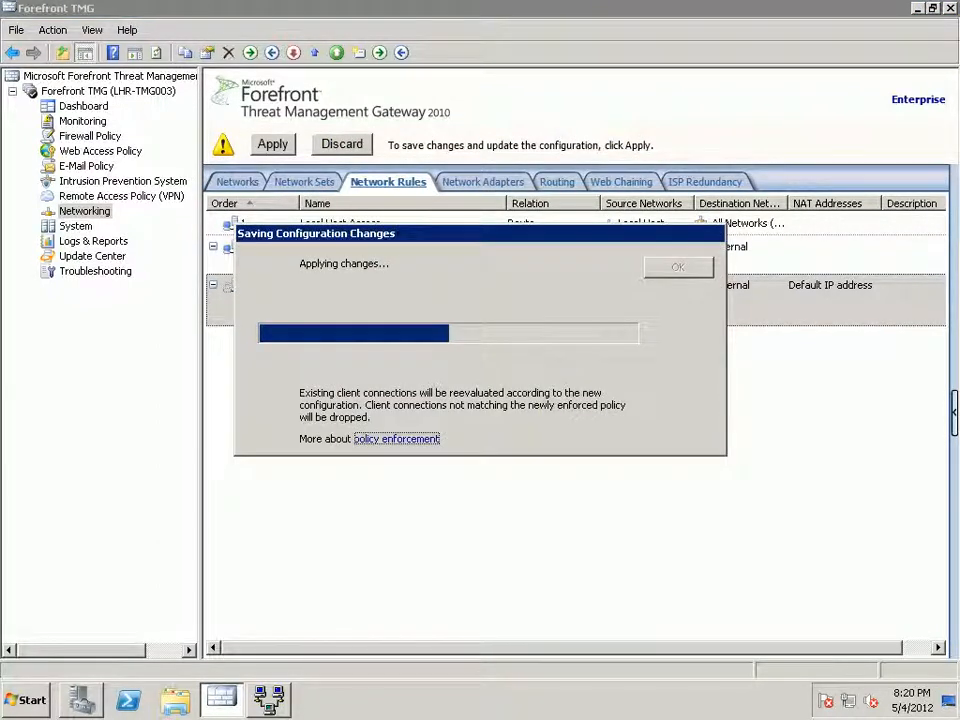
{"action": "key", "text": "Return"}
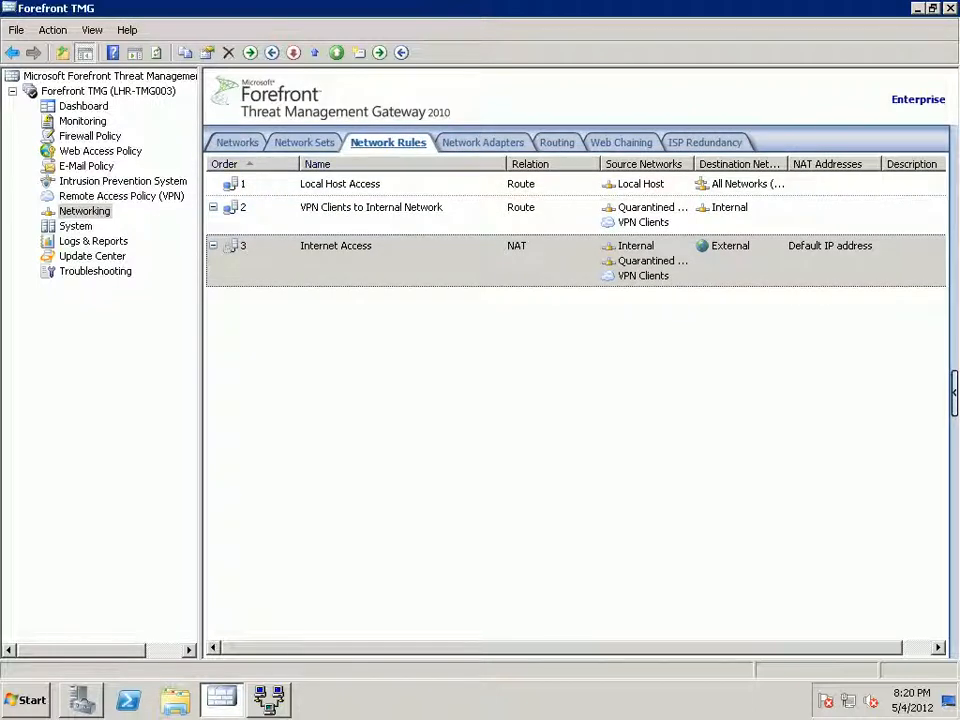
{"action": "left_click", "coordinate": [90, 136]}
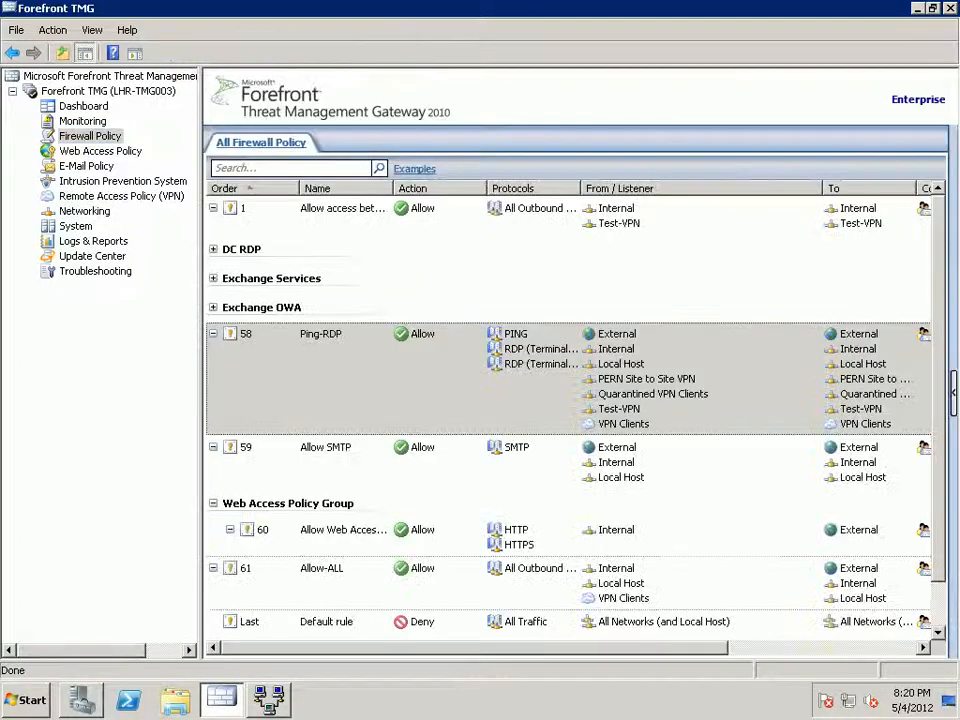
Delete firewall rule 1, the rule between Internal and Test-VPN.
{"action": "left_click", "coordinate": [369, 216]}
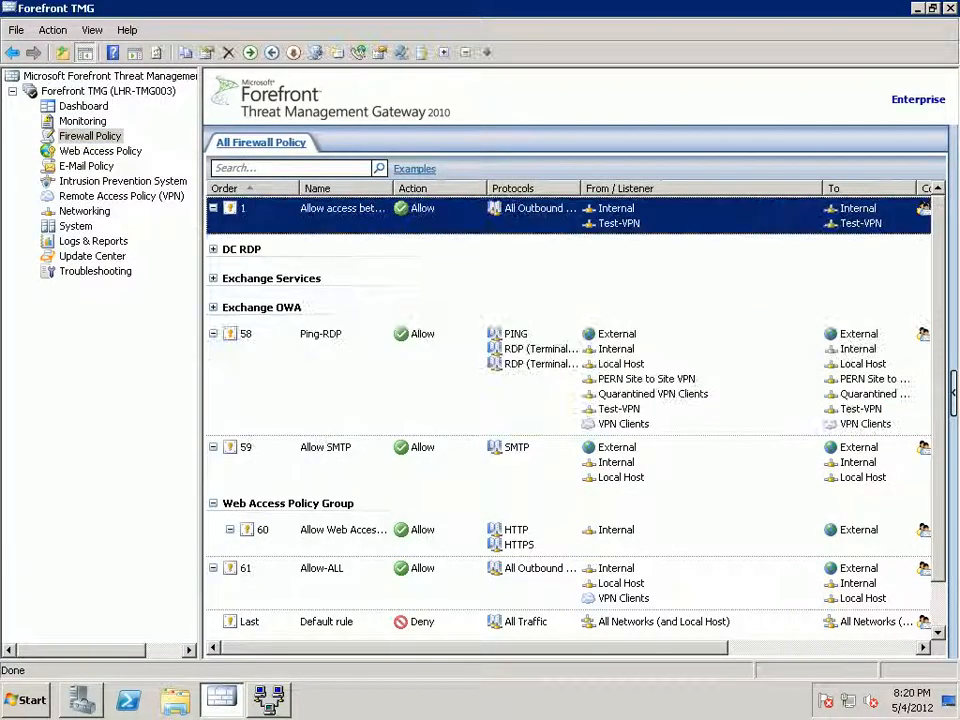
{"action": "right_click", "coordinate": [369, 216]}
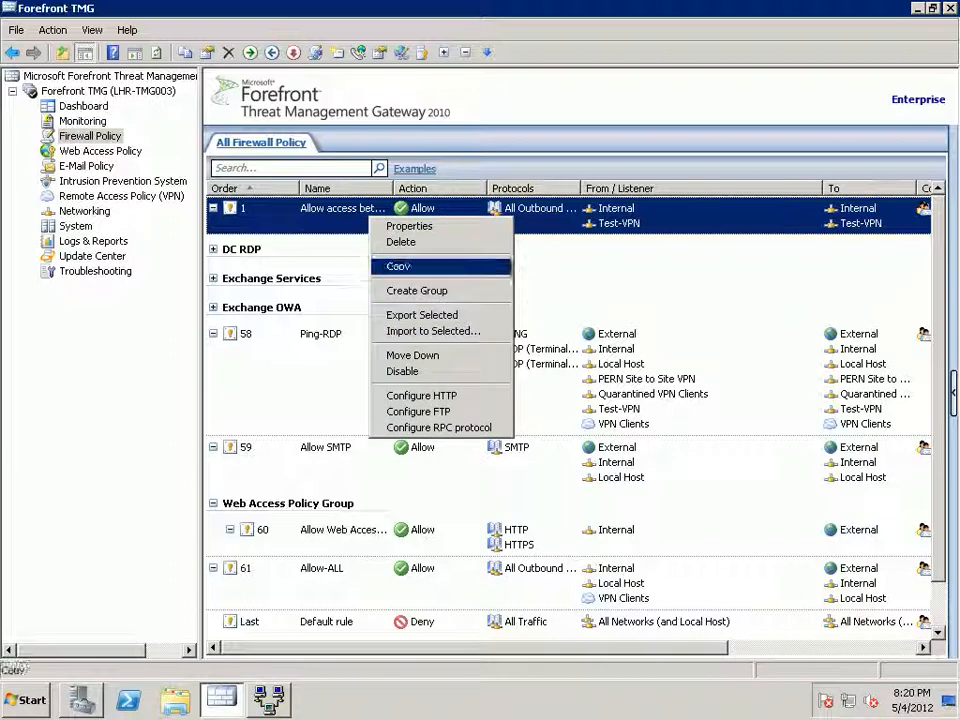
{"action": "left_click", "coordinate": [401, 242]}
{"action": "key", "text": "Return"}
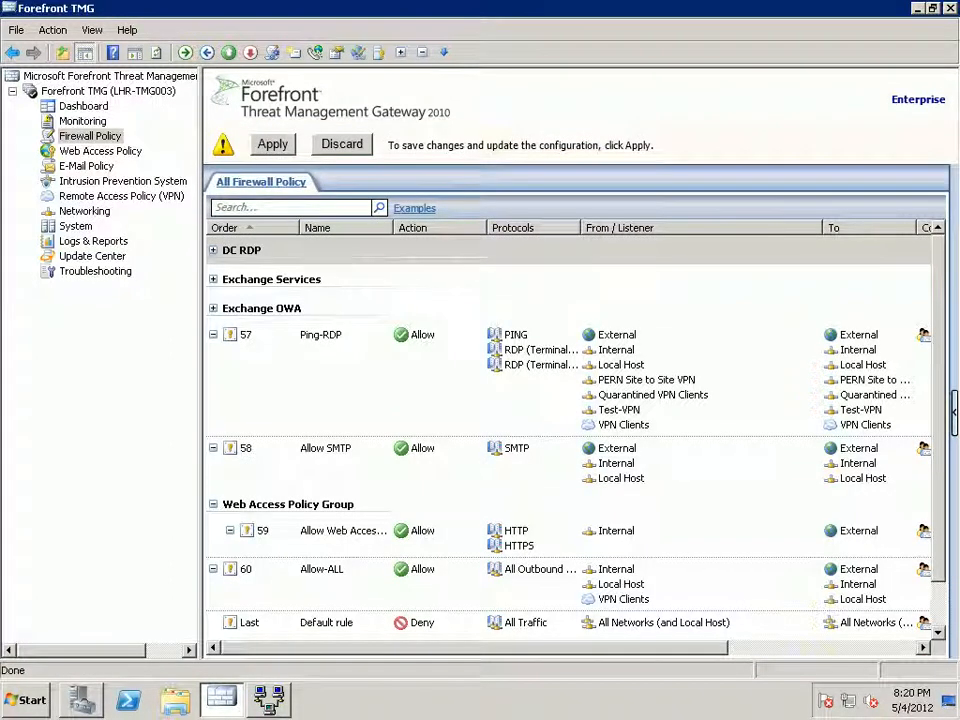
Remove Test-VPN from both the sources and destinations of the Ping-RDP rule.
{"action": "left_click", "coordinate": [400, 378]}
{"action": "double_click", "coordinate": [400, 378]}
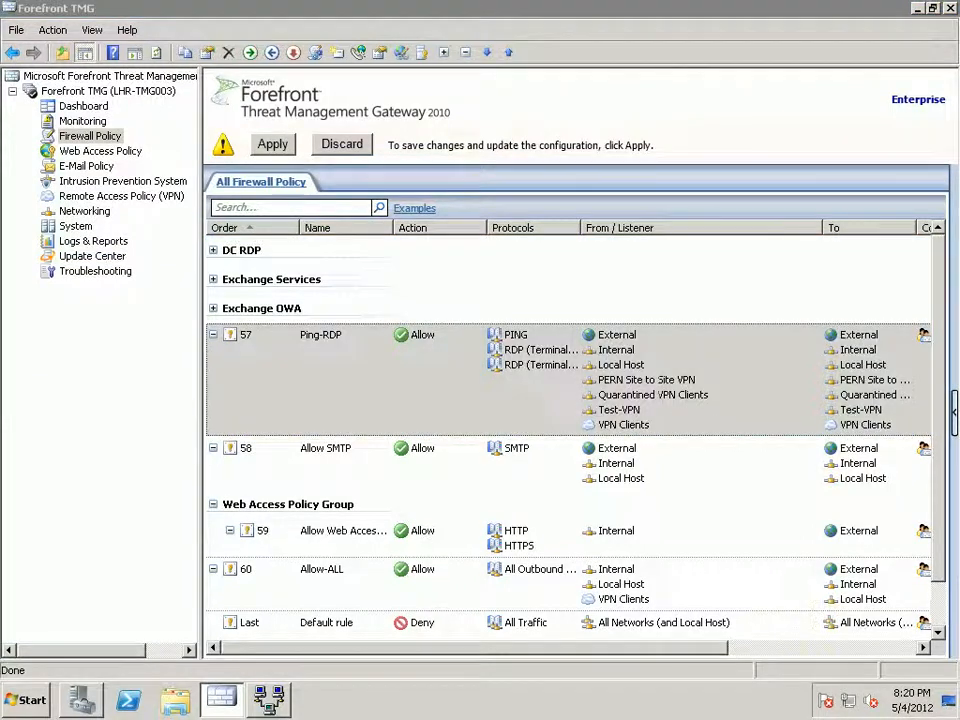
{"action": "left_click", "coordinate": [515, 175]}
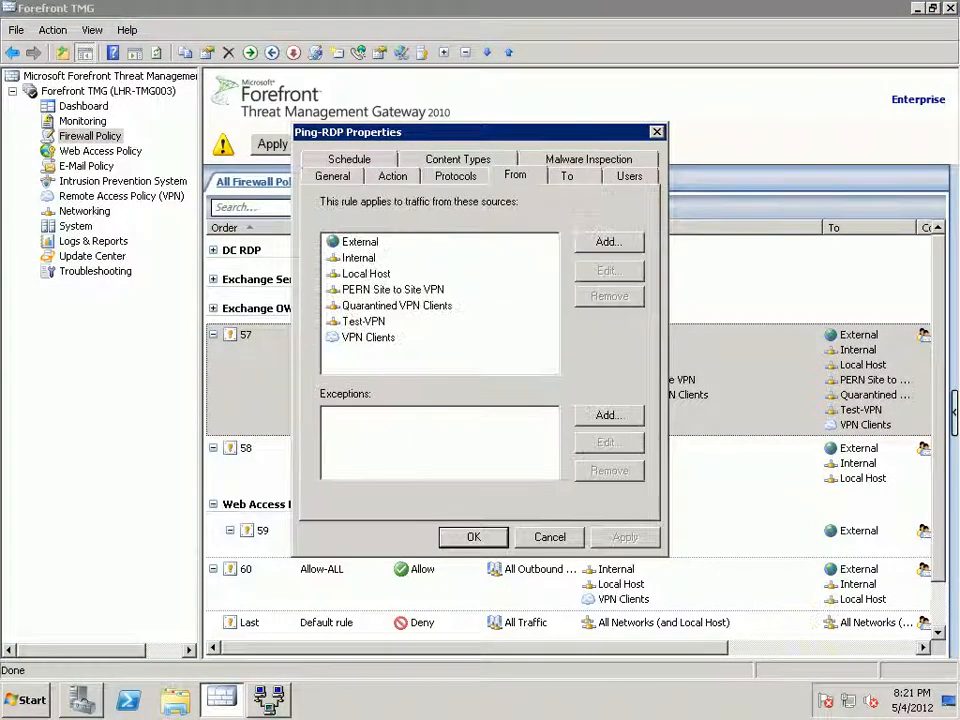
{"action": "left_click", "coordinate": [364, 321]}
{"action": "left_click", "coordinate": [609, 296]}
{"action": "left_click", "coordinate": [567, 175]}
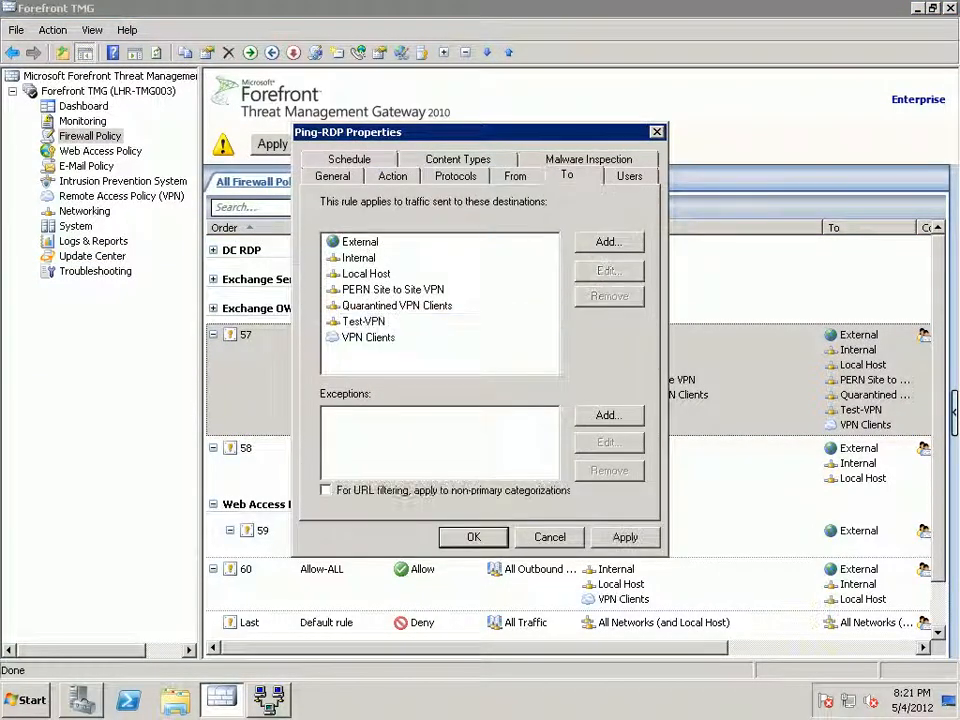
{"action": "left_click", "coordinate": [364, 321]}
{"action": "left_click", "coordinate": [609, 296]}
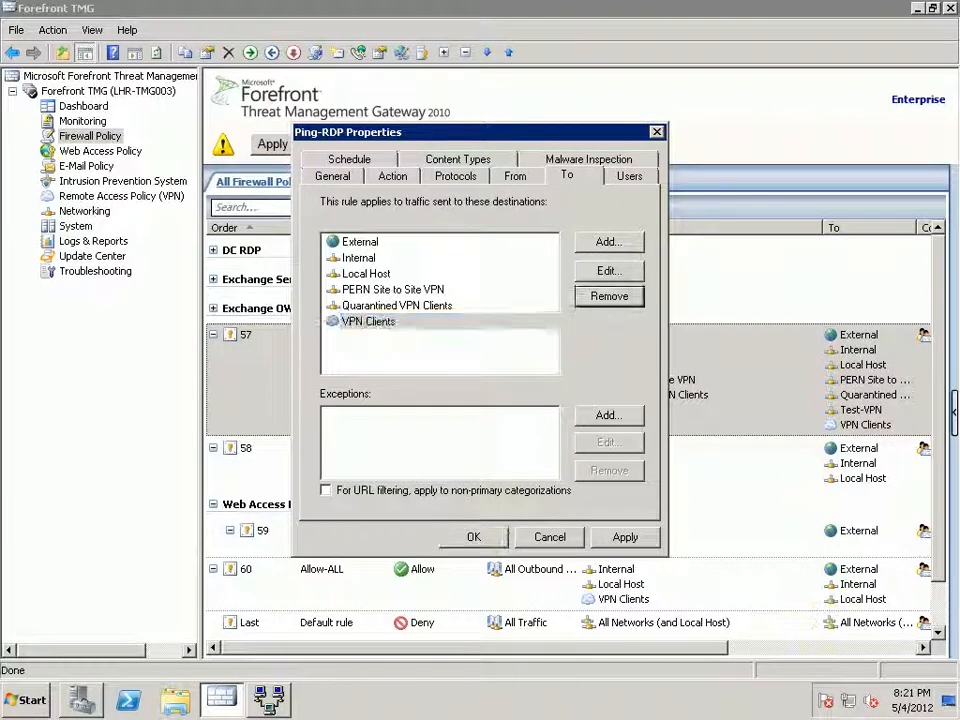
{"action": "left_click", "coordinate": [626, 537]}
{"action": "left_click", "coordinate": [473, 537]}
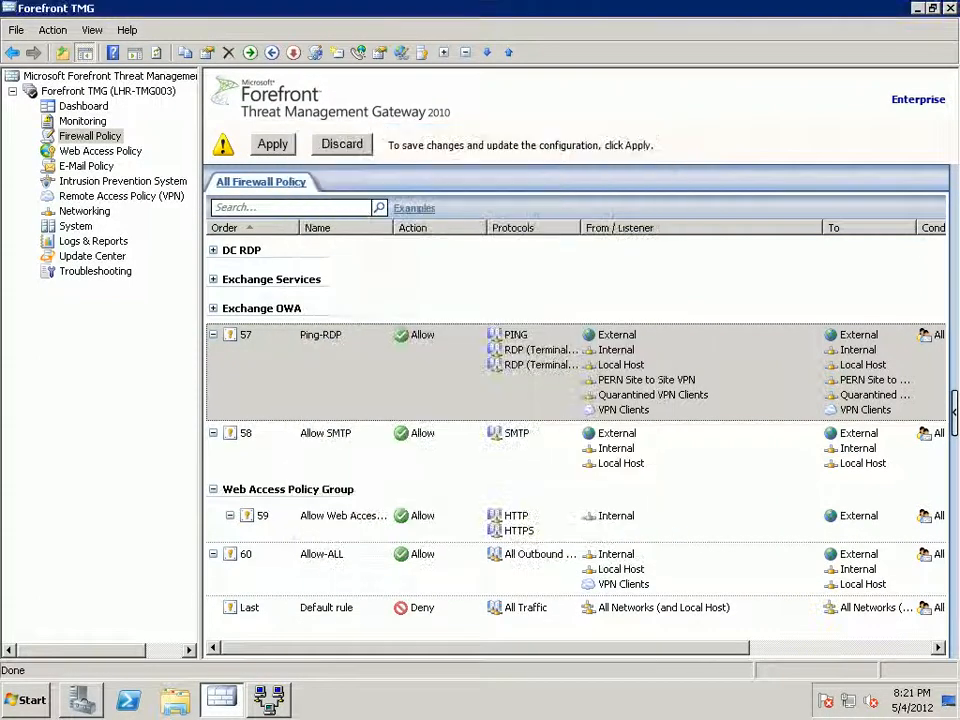
Apply and save the firewall policy changes on LHR-TMG003.
{"action": "left_click", "coordinate": [272, 144]}
{"action": "left_click", "coordinate": [600, 441]}
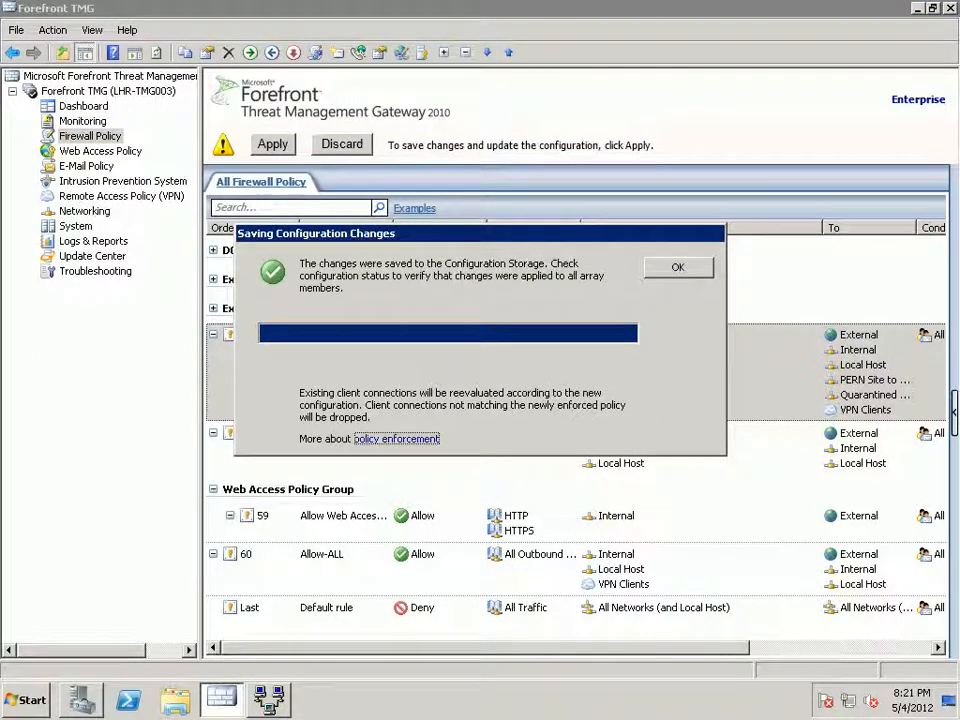
{"action": "left_click", "coordinate": [678, 267]}
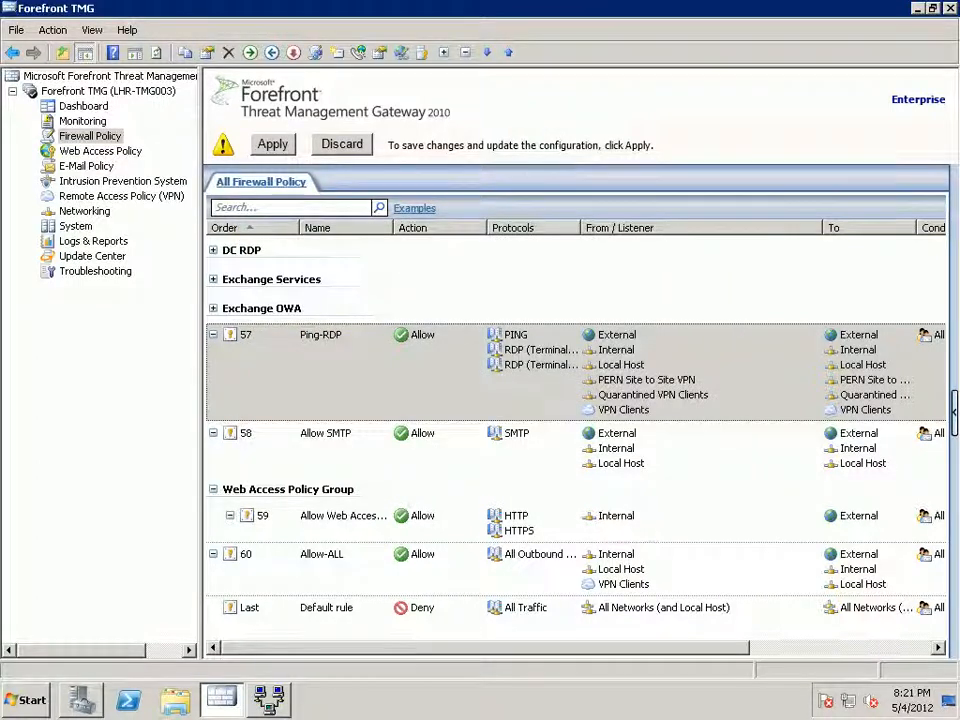
{"action": "left_click", "coordinate": [121, 196]}
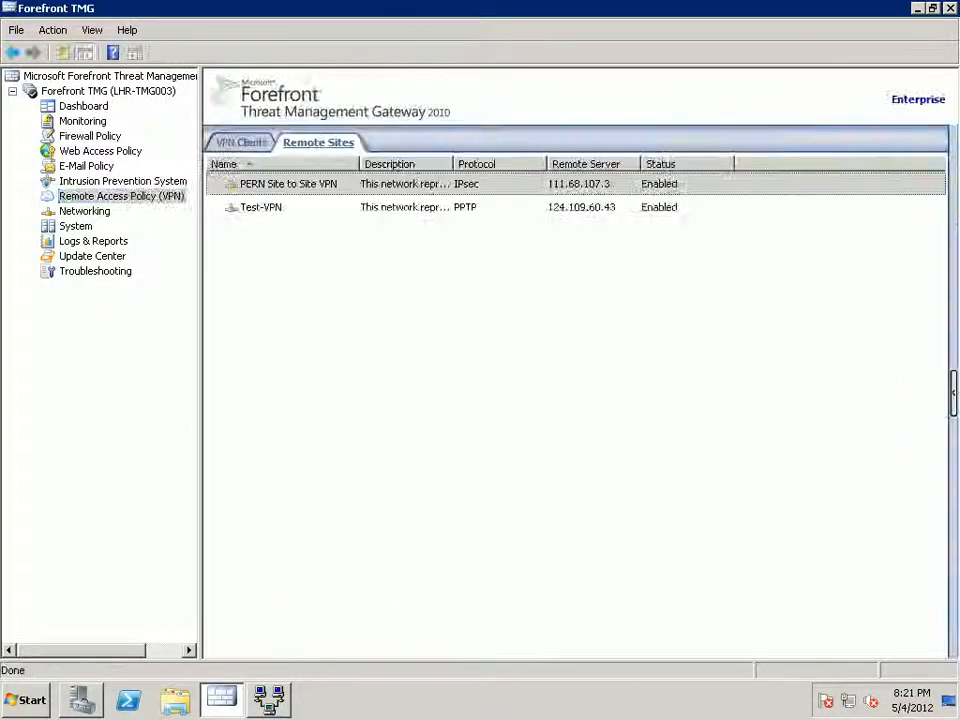
Delete the Test-VPN remote site on LHR-TMG003, apply the change, and close the console.
{"action": "right_click", "coordinate": [311, 207]}
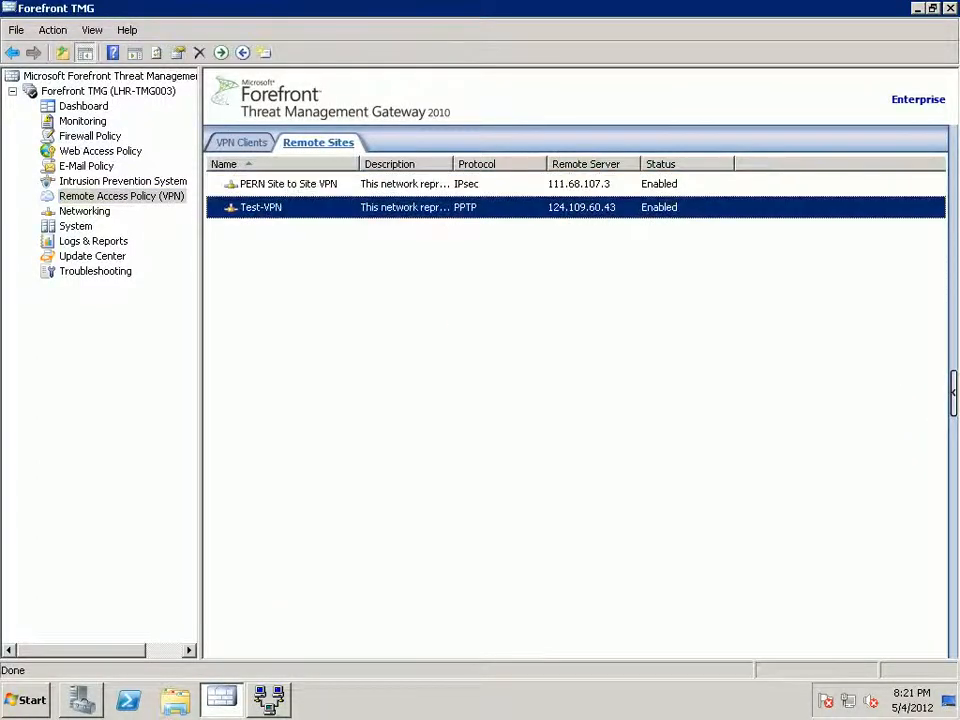
{"action": "key", "text": "Down"}
{"action": "key", "text": "Return"}
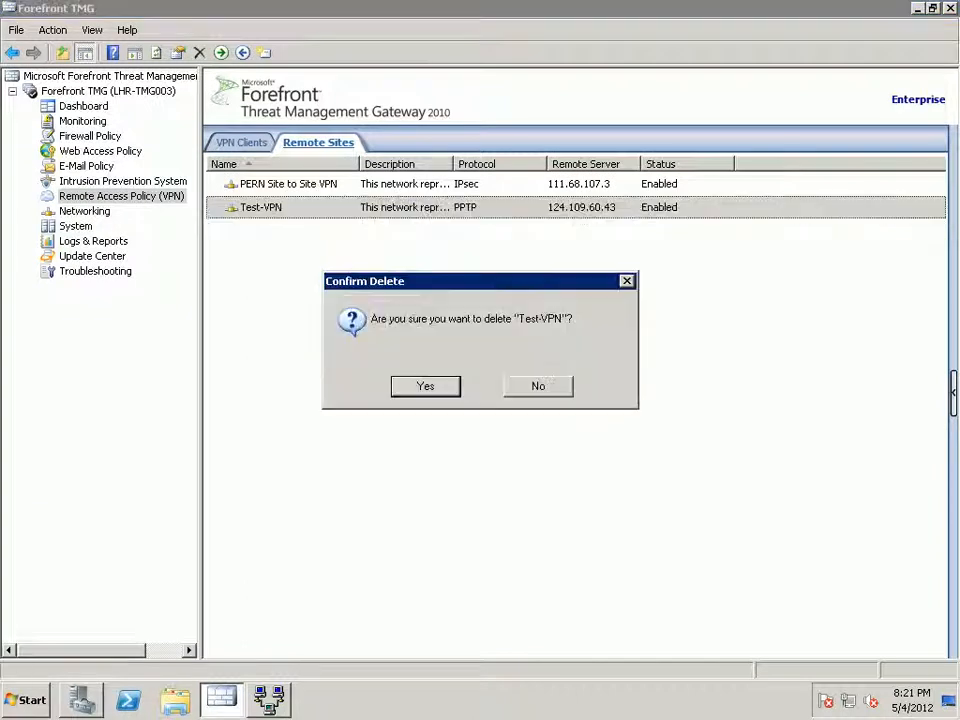
{"action": "key", "text": "Return"}
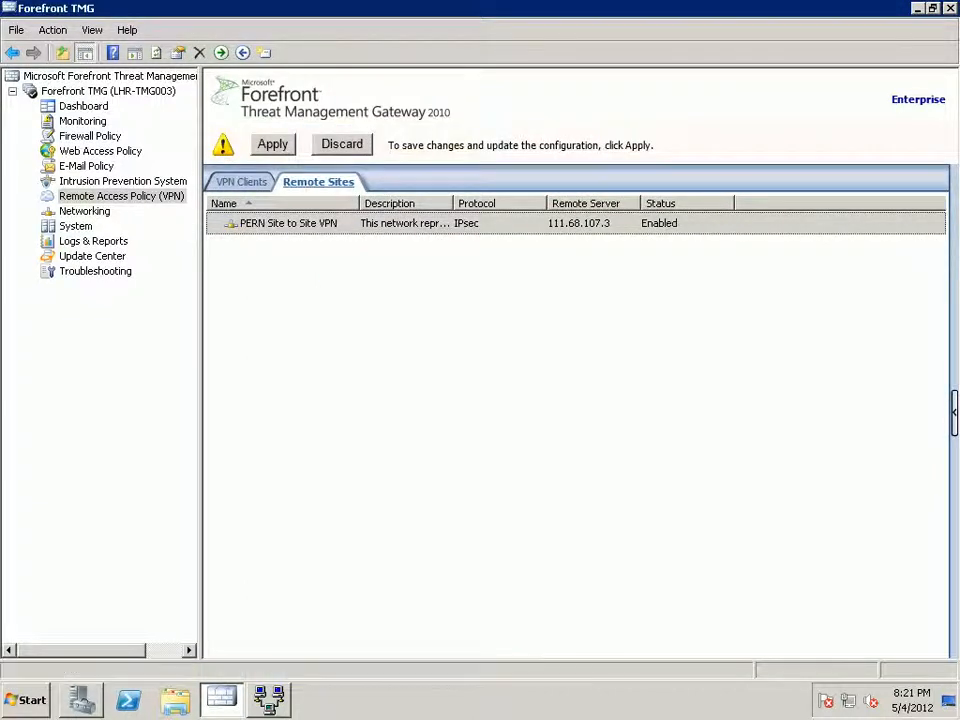
{"action": "left_click", "coordinate": [272, 145]}
{"action": "key", "text": "Return"}
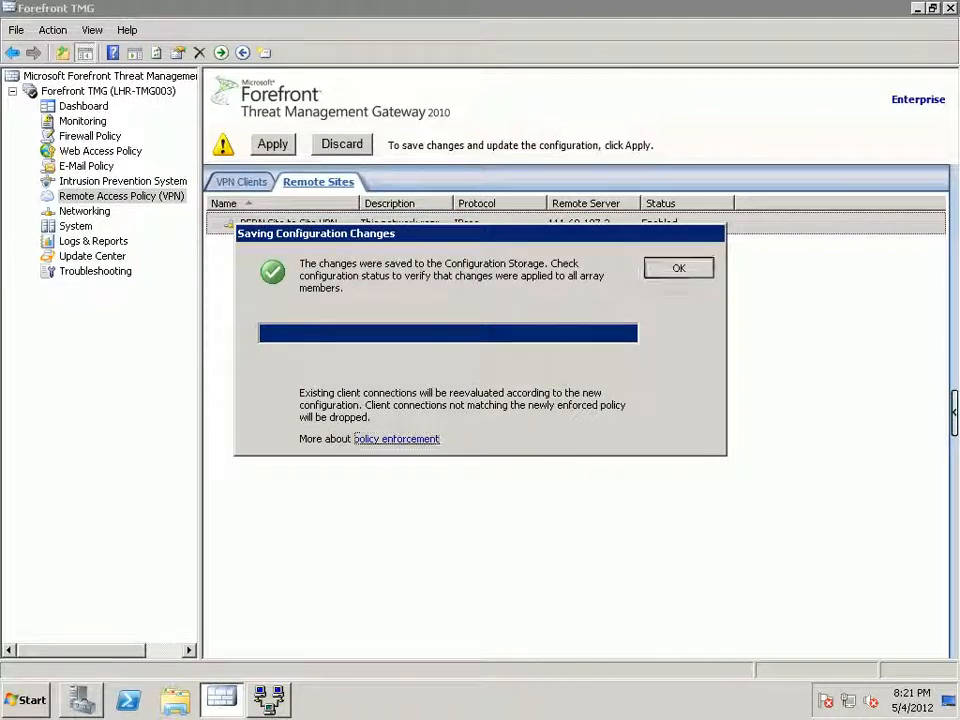
{"action": "key", "text": "Return"}
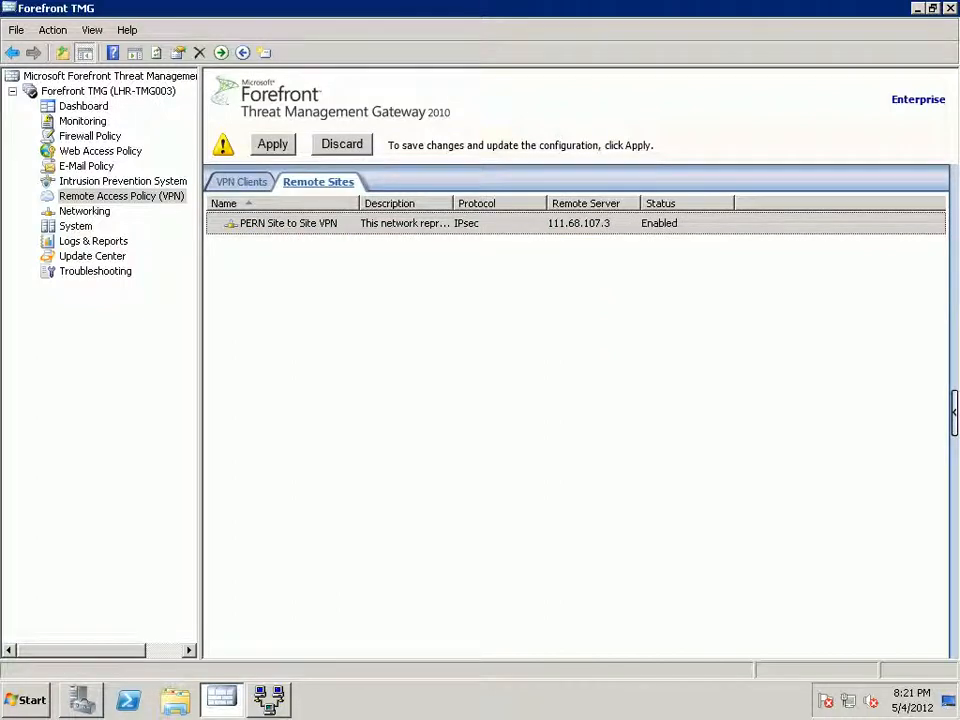
{"action": "left_click", "coordinate": [950, 8]}
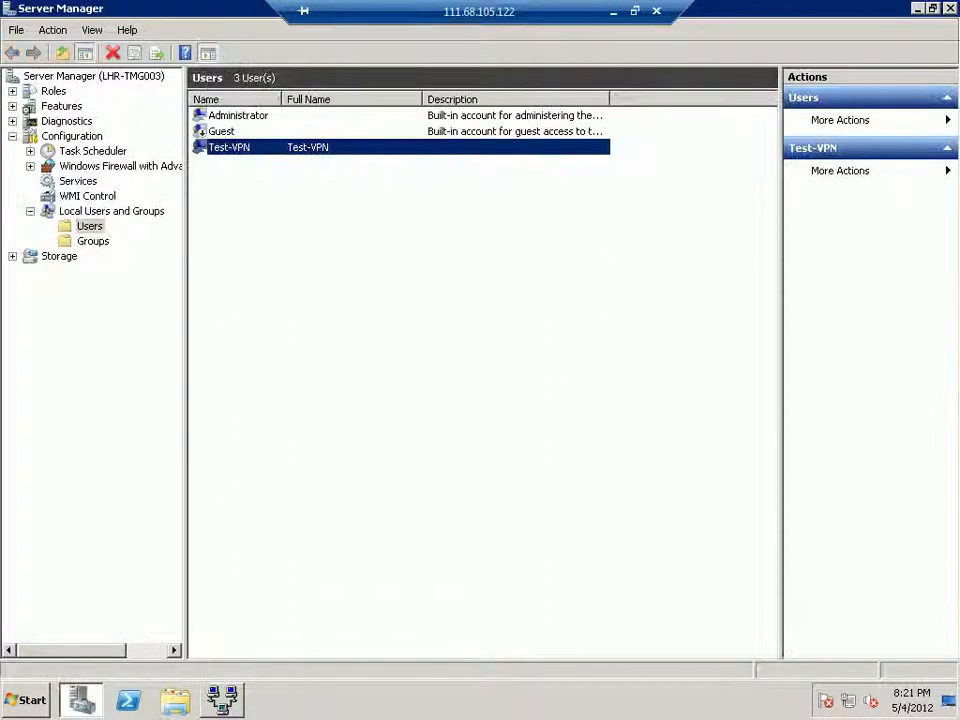
Close Server Manager and Routing and Remote Access, then minimize the remote desktop session.
{"action": "left_click", "coordinate": [950, 8]}
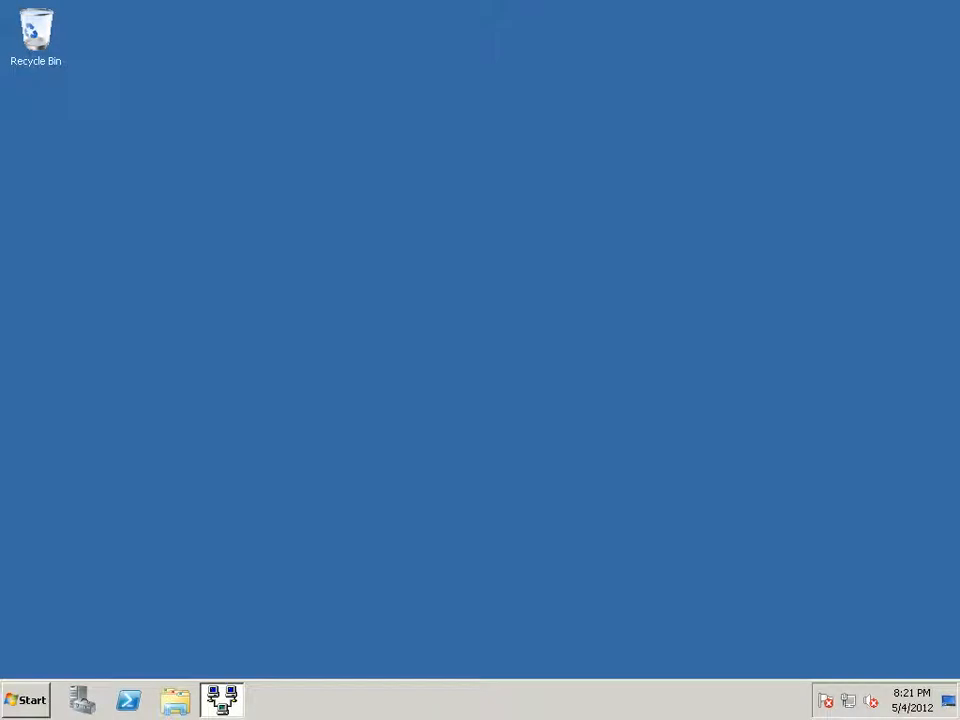
{"action": "left_click", "coordinate": [222, 700]}
{"action": "left_click", "coordinate": [950, 8]}
{"action": "mouse_move", "coordinate": [613, 3]}
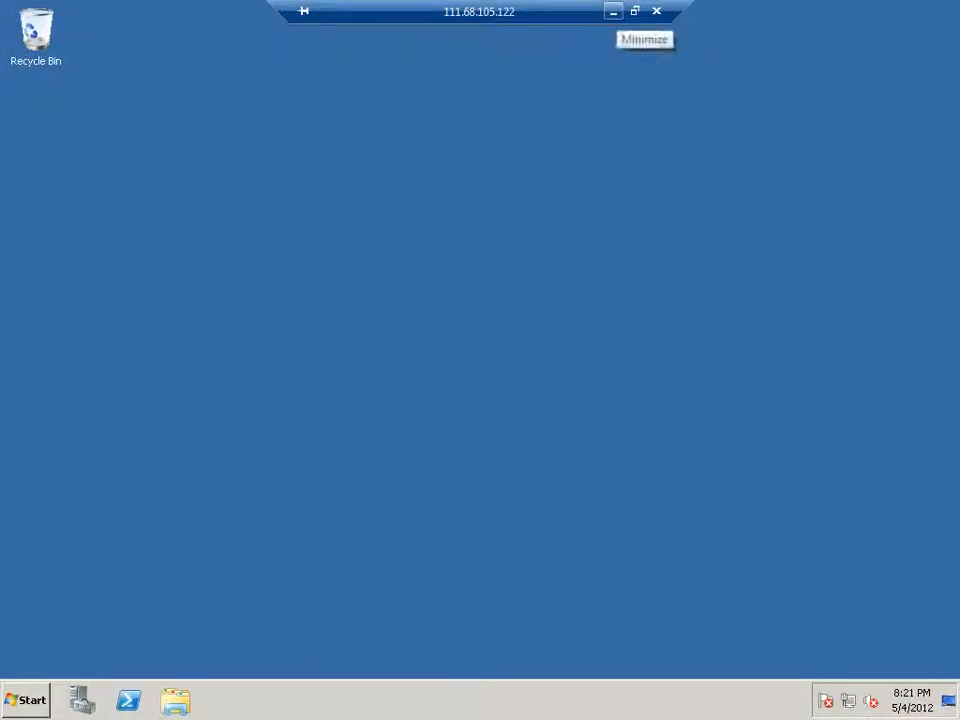
{"action": "left_click", "coordinate": [613, 11]}
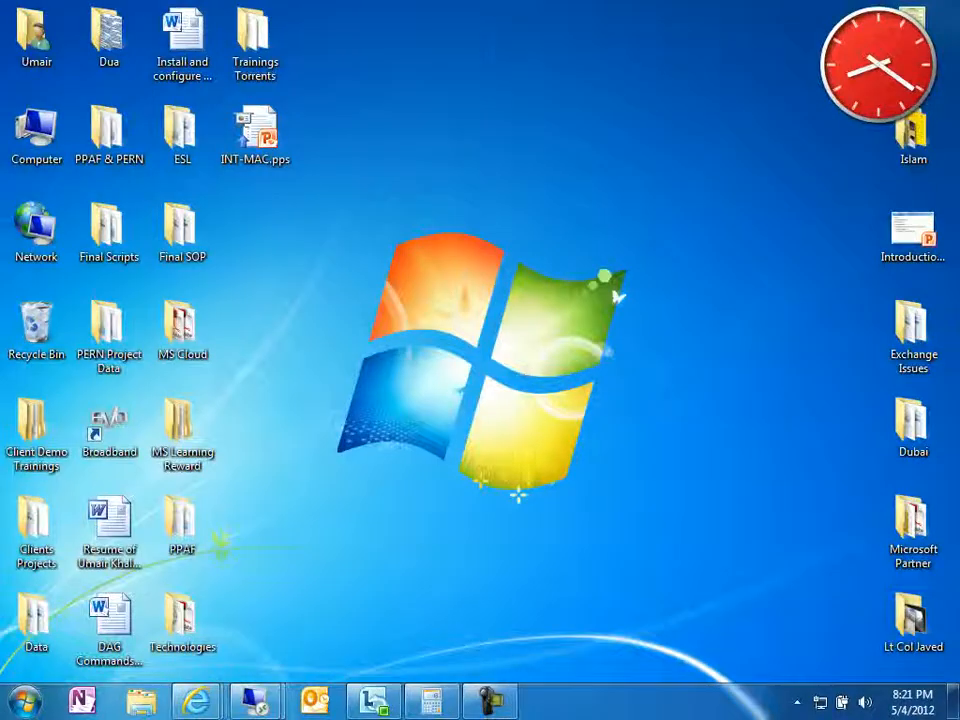